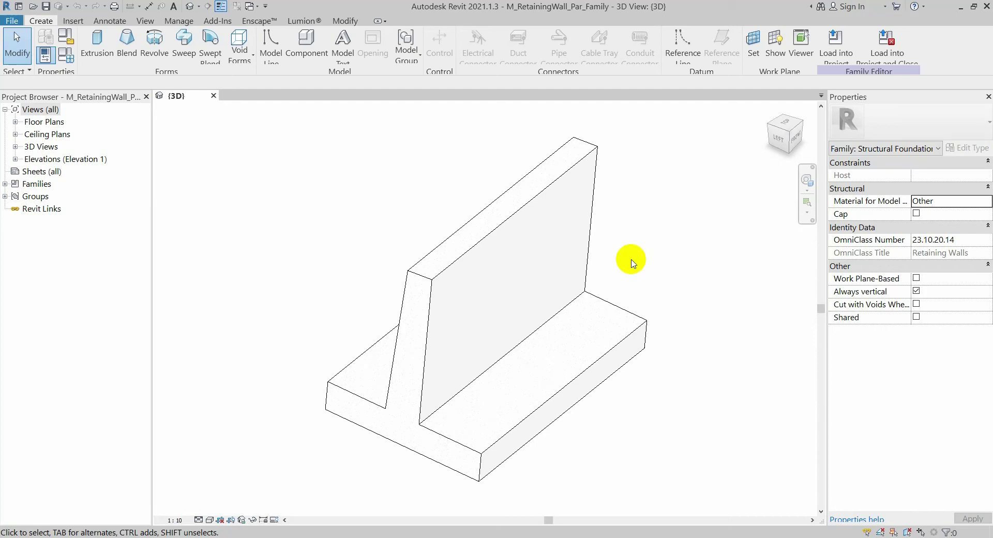
# Orbit the retaining-wall model, then return to the Recent Files home screen with Ctrl+D
pyautogui.moveTo(560, 317)
pyautogui.keyDown('shift'); pyautogui.mouseDown(button='middle')
pyautogui.moveTo(731, 321)
pyautogui.moveTo(433, 332)
pyautogui.moveTo(722, 311)
pyautogui.moveTo(754, 288)
pyautogui.moveTo(629, 325)
pyautogui.mouseUp(button='middle'); pyautogui.keyUp('shift')
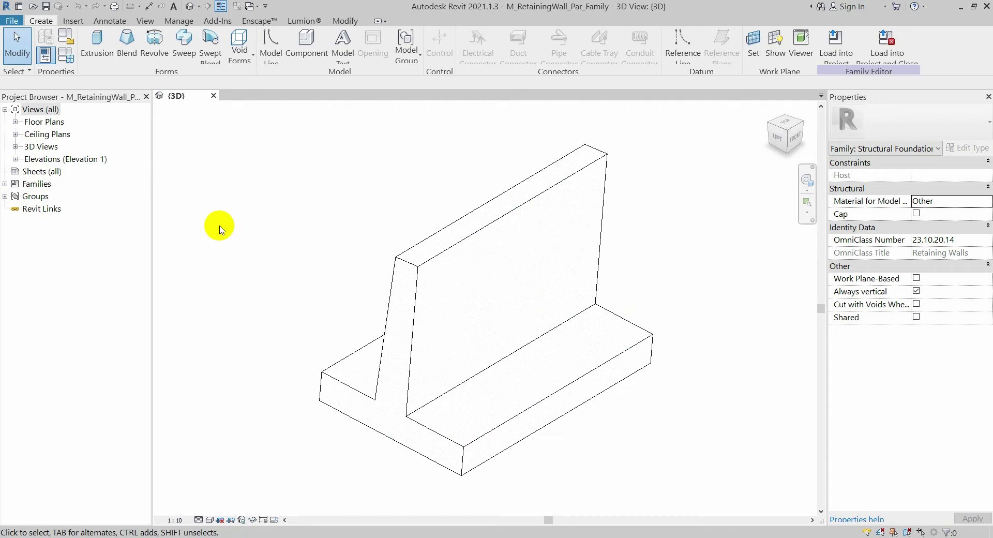
pyautogui.hotkey('ctrl', 'd')
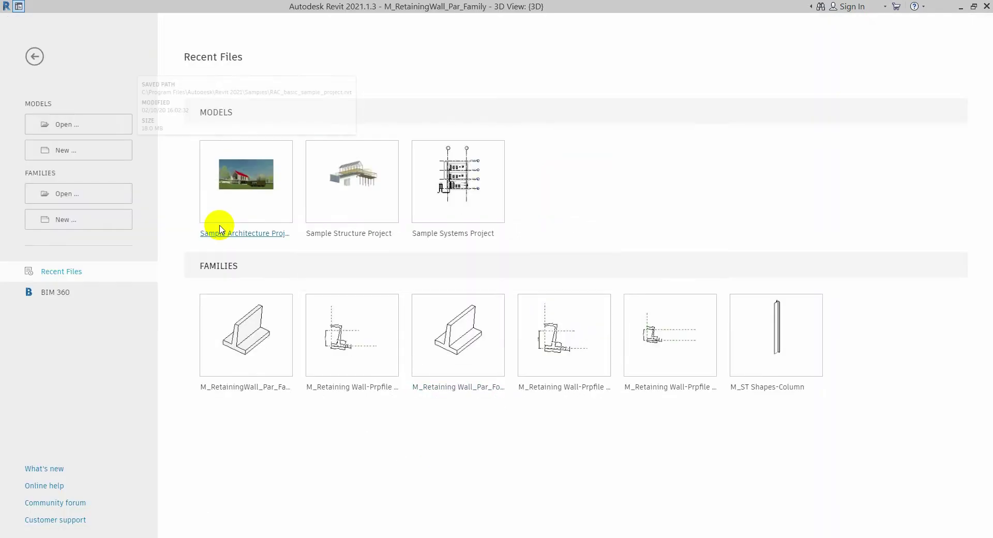
# Create a new family from the English Metric Profile.rft template
pyautogui.click(66, 218)
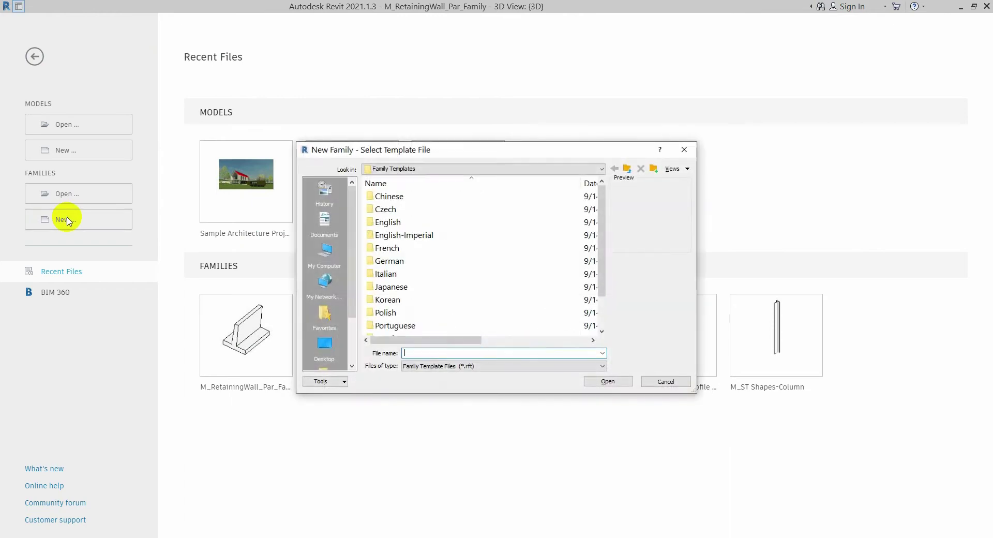
pyautogui.doubleClick(380, 224)
pyautogui.scroll(-4, 399, 221)
pyautogui.scroll(-3, 412, 264)
pyautogui.scroll(-3, 413, 267)
pyautogui.scroll(-4, 412, 267)
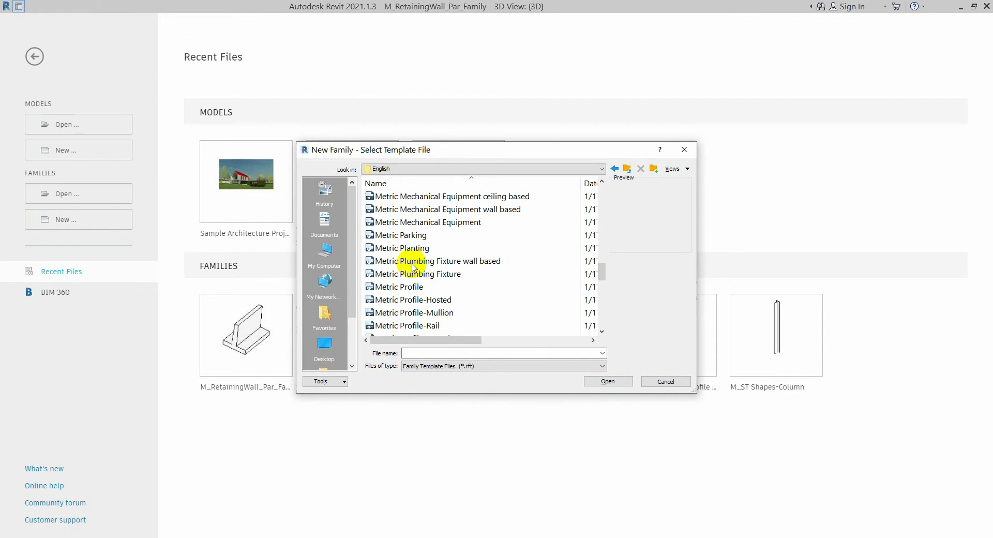
pyautogui.scroll(-1, 413, 267)
pyautogui.click(402, 251)
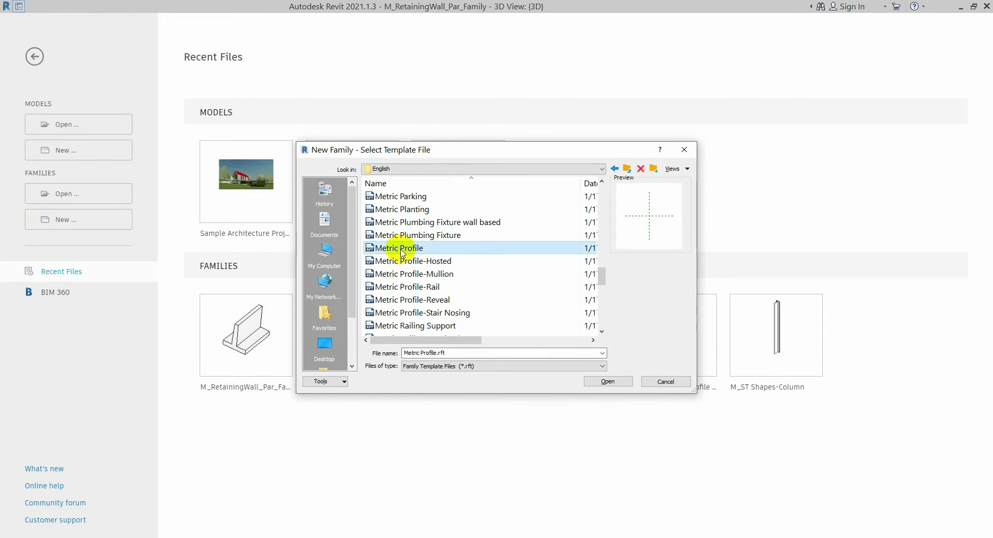
pyautogui.click(596, 382)
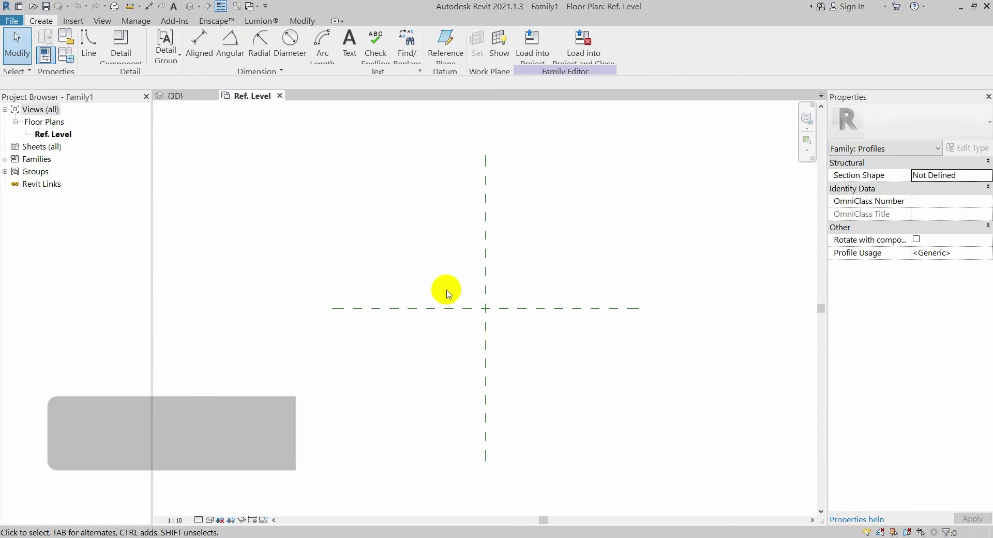
# Lengthen the Center (Front/Back) reference plane far to the right
pyautogui.moveTo(448, 294); pyautogui.dragTo(377, 274, button='middle')
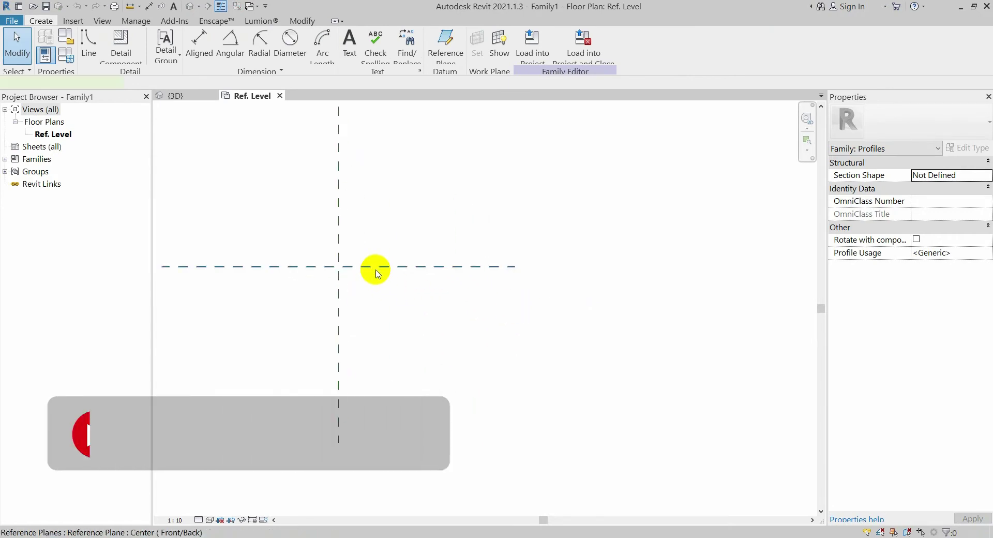
pyautogui.click(376, 268)
pyautogui.scroll(-2, 395, 284)
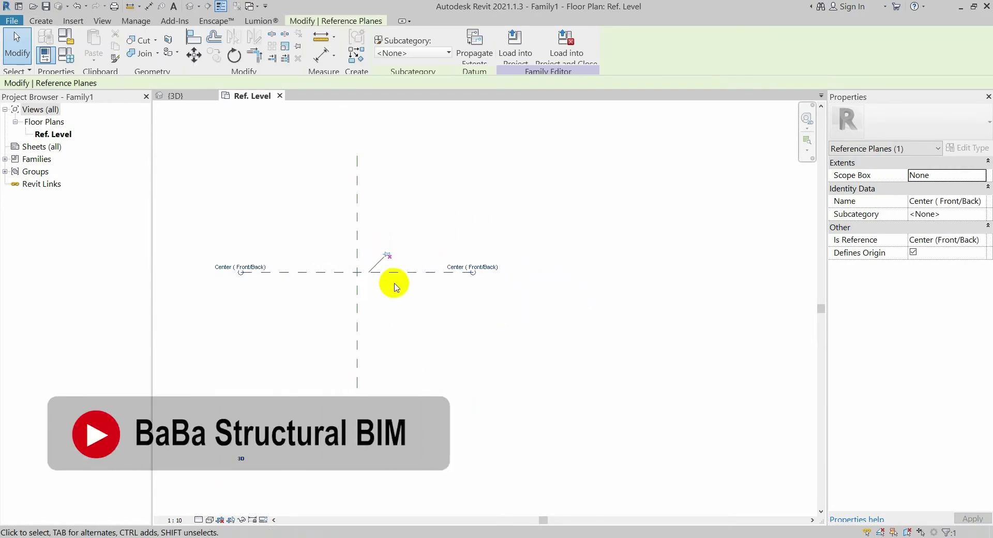
pyautogui.moveTo(472, 273); pyautogui.dragTo(782, 274)
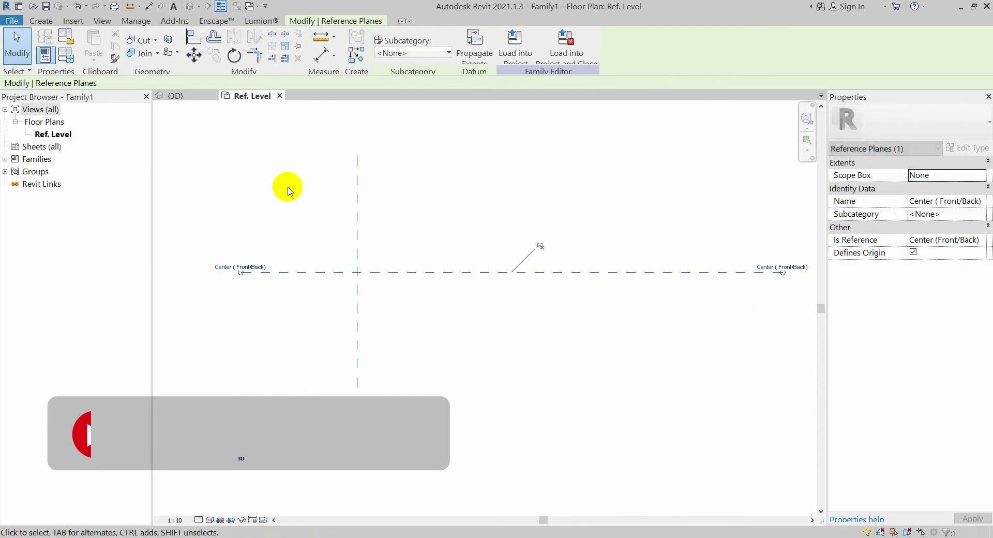
pyautogui.scroll(-1, 289, 191)
pyautogui.moveTo(444, 233); pyautogui.dragTo(381, 265, button='middle')
pyautogui.moveTo(612, 291); pyautogui.dragTo(732, 291)
pyautogui.scroll(-1, 497, 268)
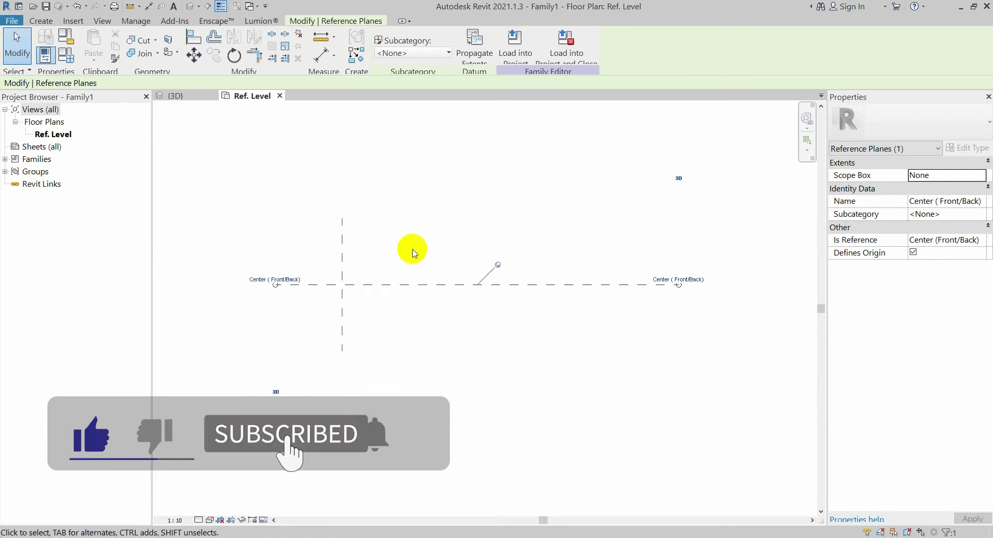
# Stretch the Center (Left/Right) reference plane much further upward
pyautogui.moveTo(351, 251); pyautogui.dragTo(355, 284, button='middle')
pyautogui.click(345, 266)
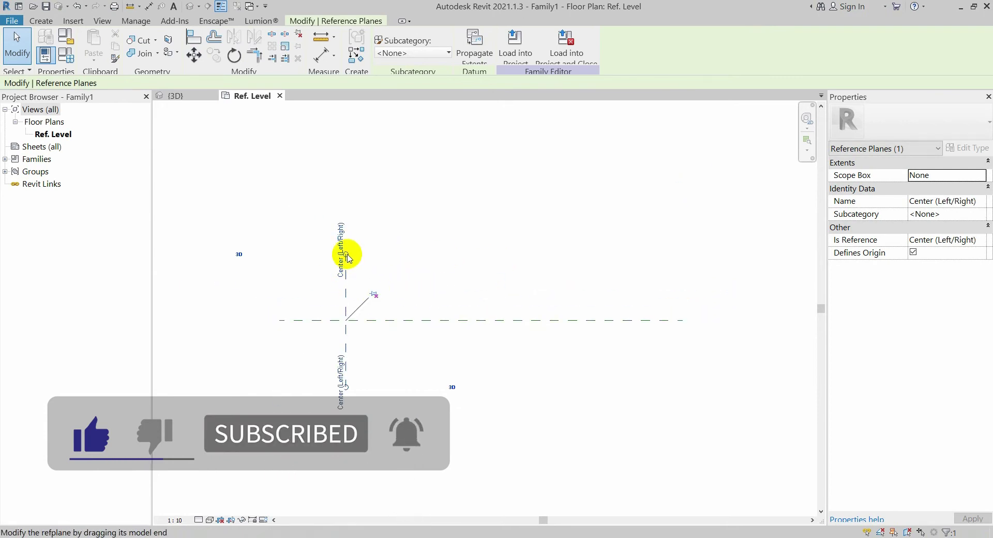
pyautogui.moveTo(348, 260); pyautogui.dragTo(348, 160)
pyautogui.scroll(-1, 393, 271)
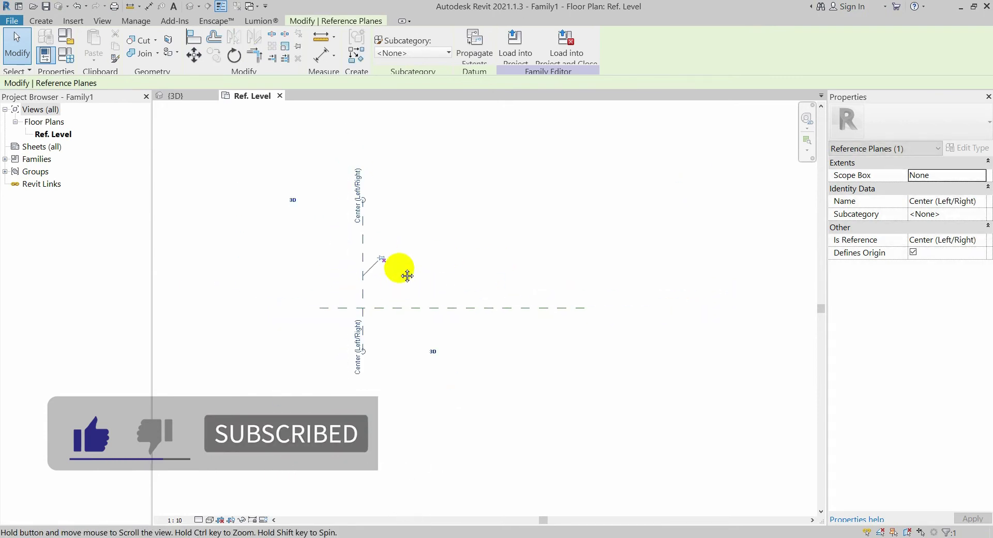
pyautogui.moveTo(402, 269); pyautogui.dragTo(352, 289, button='middle')
pyautogui.moveTo(351, 268); pyautogui.dragTo(361, 127)
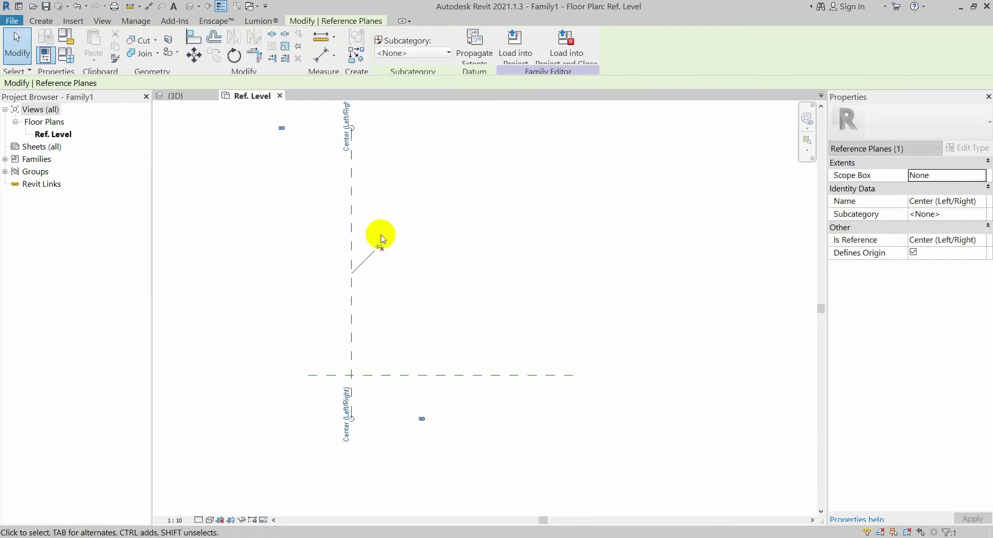
pyautogui.scroll(-2, 395, 271)
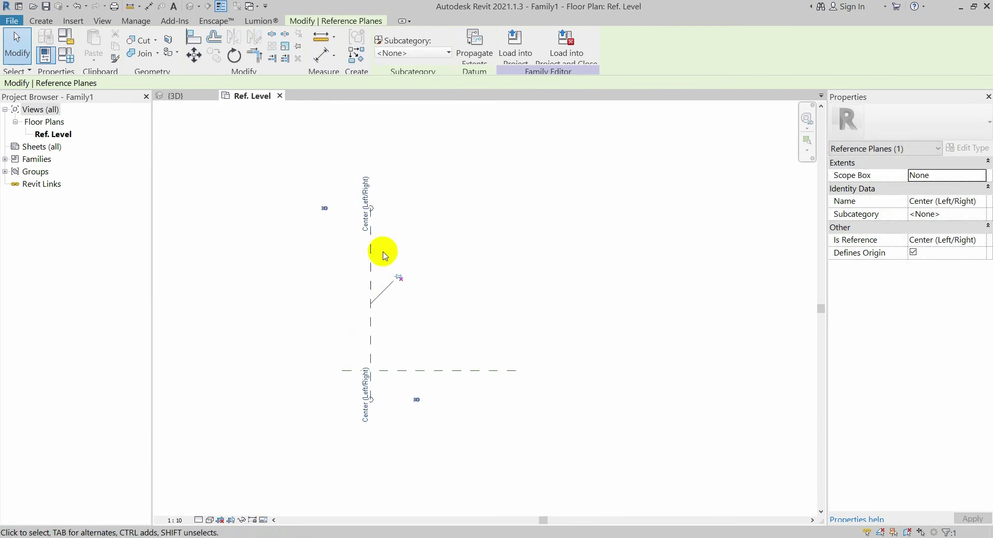
pyautogui.moveTo(373, 209); pyautogui.dragTo(376, 155)
# Check both center planes, deselect them, and frame the plan with the intersection on the left
pyautogui.click(399, 199)
pyautogui.click(369, 265)
pyautogui.click(438, 246)
pyautogui.scroll(2, 368, 372)
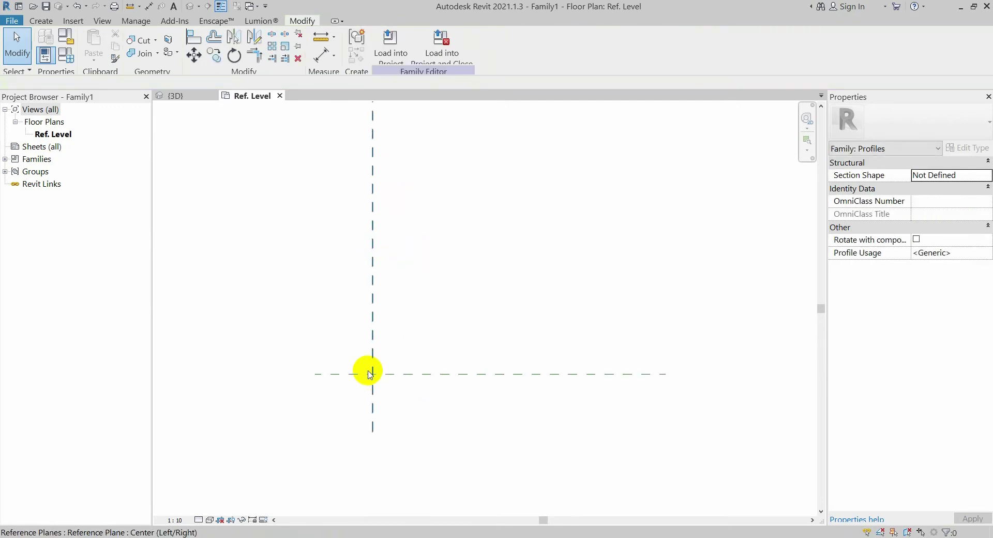
pyautogui.click(402, 366)
pyautogui.click(414, 331)
pyautogui.click(386, 290)
pyautogui.click(412, 294)
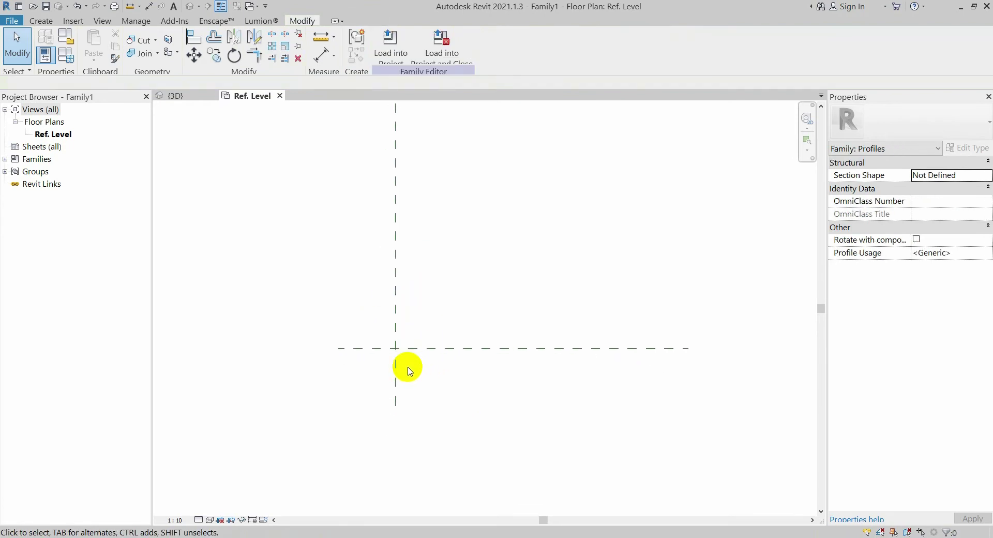
pyautogui.scroll(2, 388, 373)
pyautogui.moveTo(389, 378); pyautogui.dragTo(297, 347, button='middle')
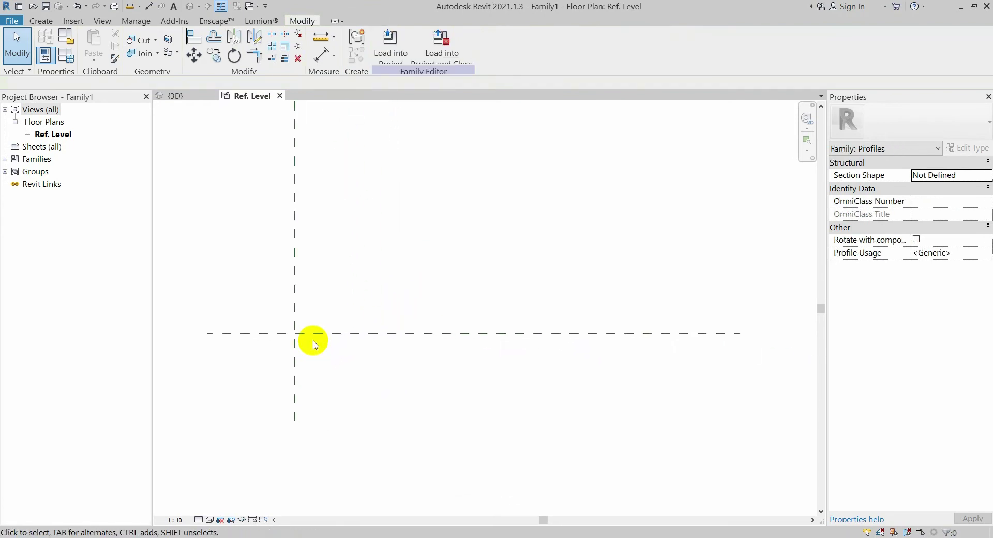
# Draw a 3200-long line sloping down-right from the reference-plane intersection
pyautogui.click(44, 21)
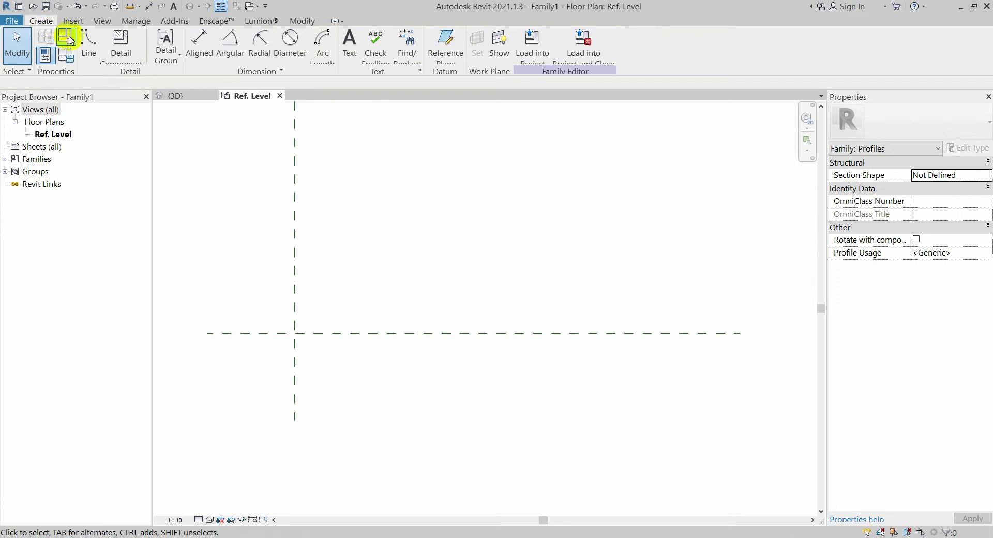
pyautogui.click(93, 42)
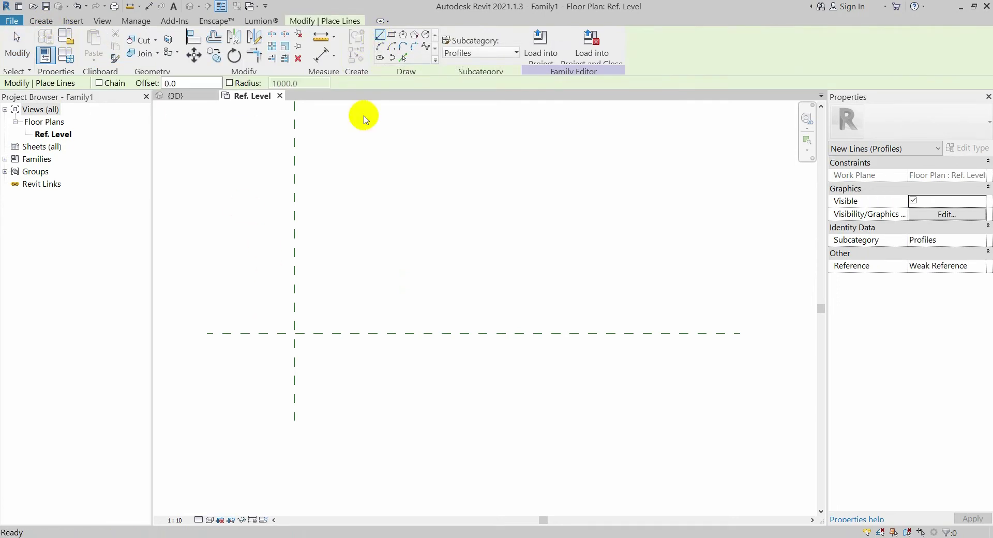
pyautogui.click(299, 333)
pyautogui.write('3200')
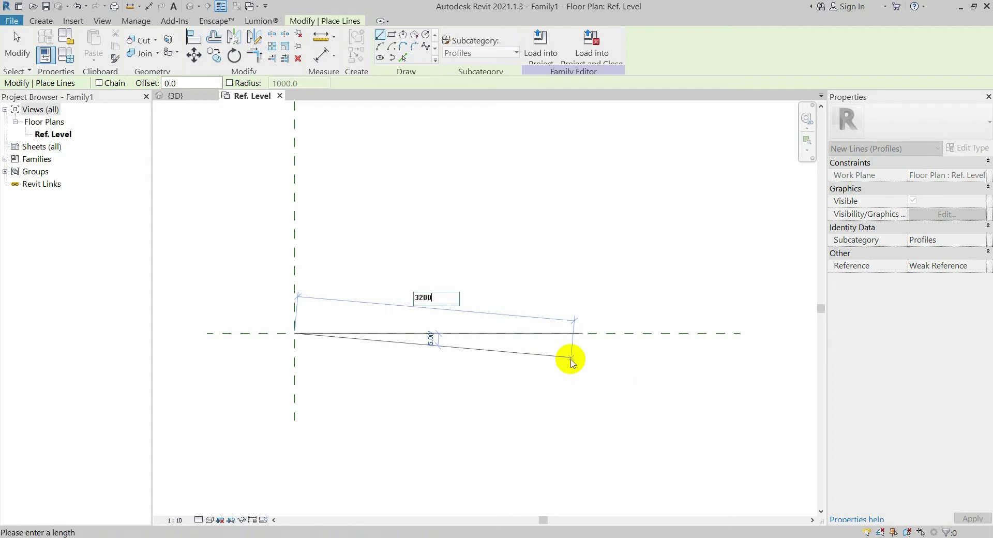
pyautogui.press('Return')
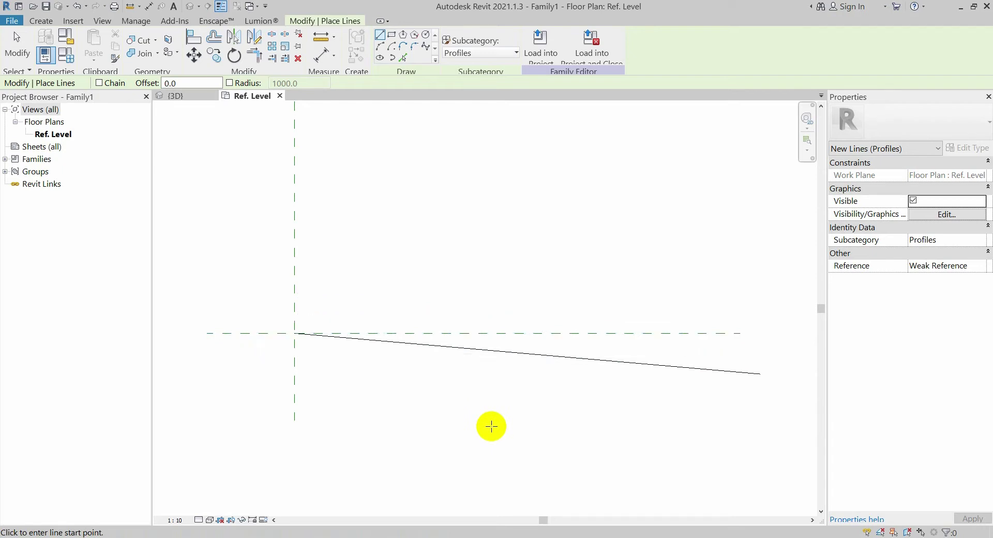
pyautogui.scroll(-2, 484, 390)
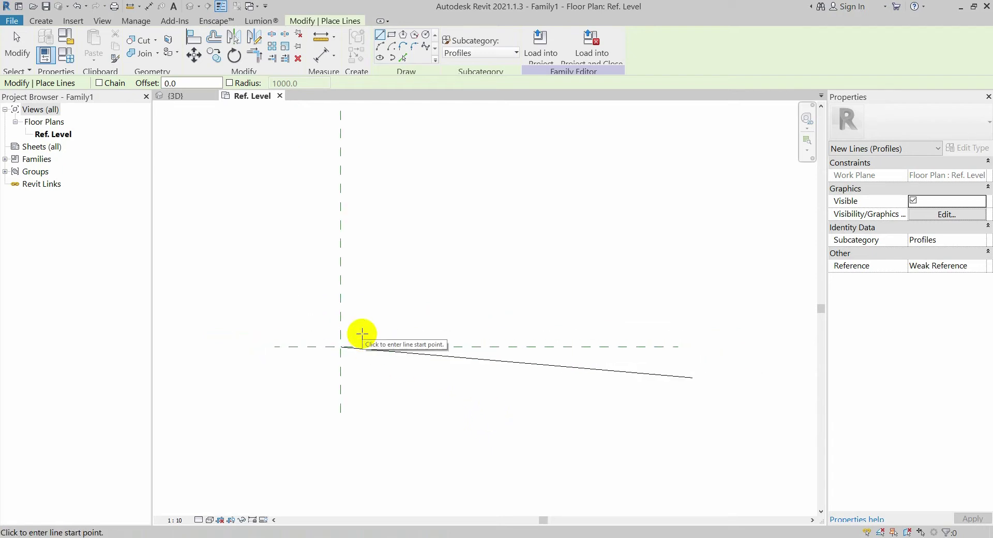
pyautogui.press('Escape')
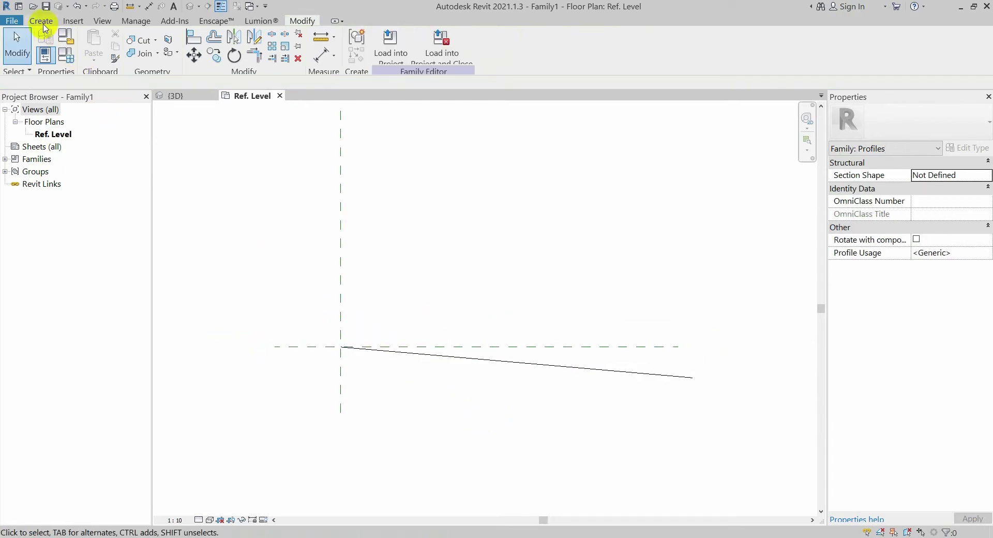
# Restart the Line tool in Pick Lines mode with a 580 offset
pyautogui.click(42, 21)
pyautogui.click(89, 46)
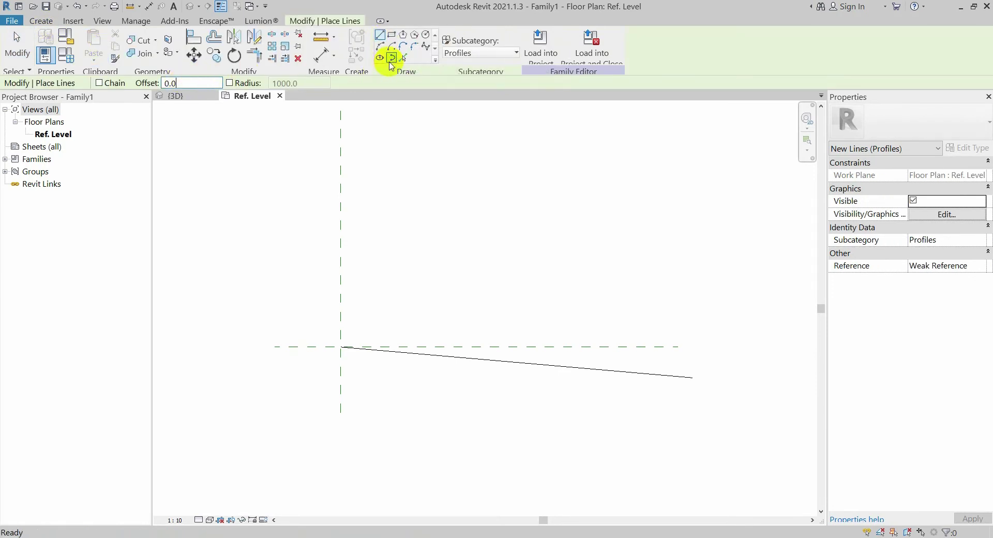
pyautogui.click(402, 59)
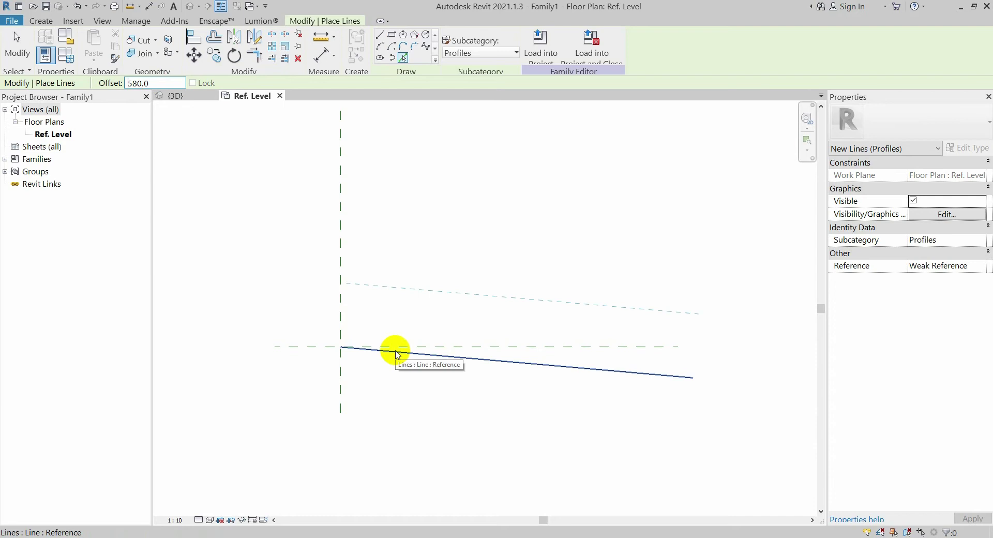
# Add a parallel line 580 above the sloping line and sketch a short end edge
pyautogui.click(398, 355)
pyautogui.scroll(-2, 385, 285)
pyautogui.scroll(1, 386, 284)
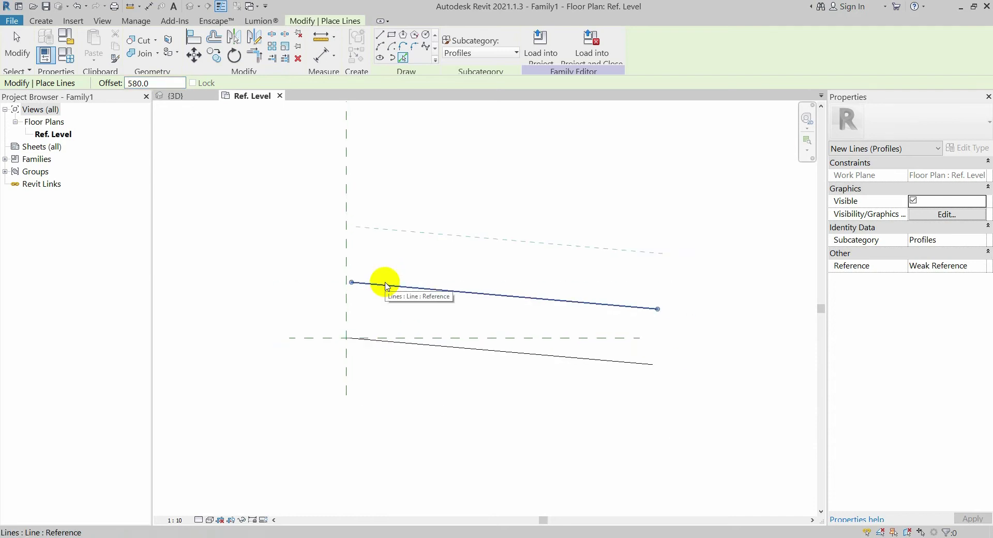
pyautogui.click(381, 35)
pyautogui.click(346, 338)
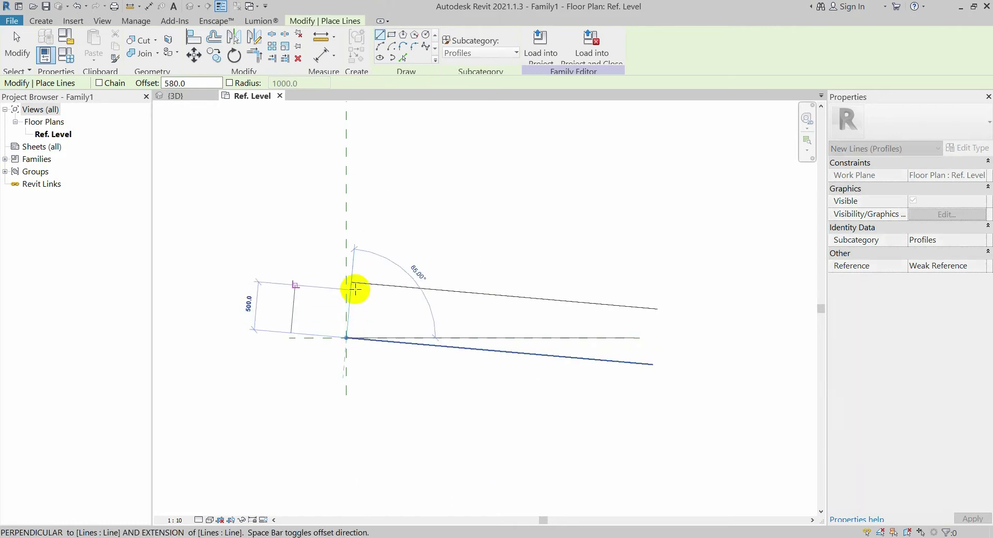
pyautogui.click(353, 282)
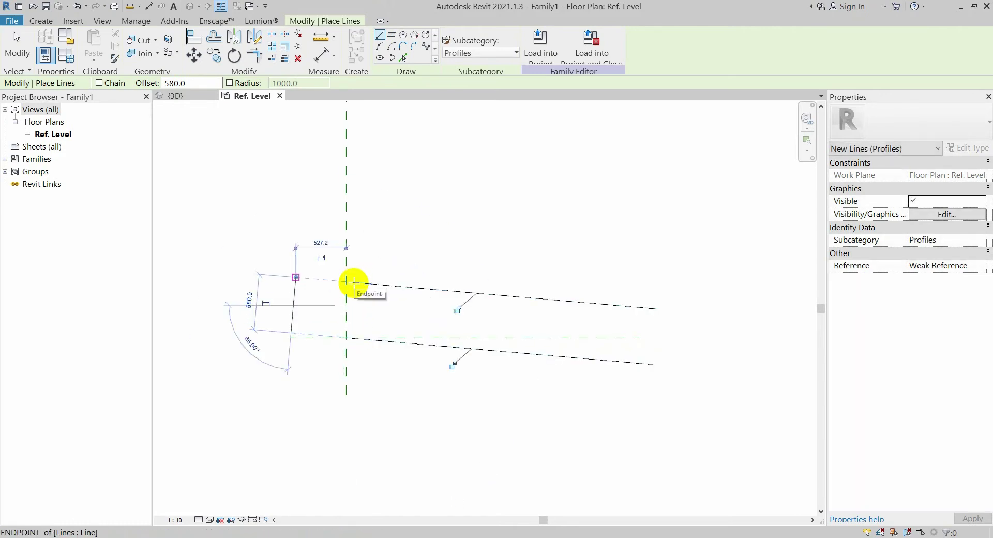
pyautogui.press('Escape')
pyautogui.press('Escape')
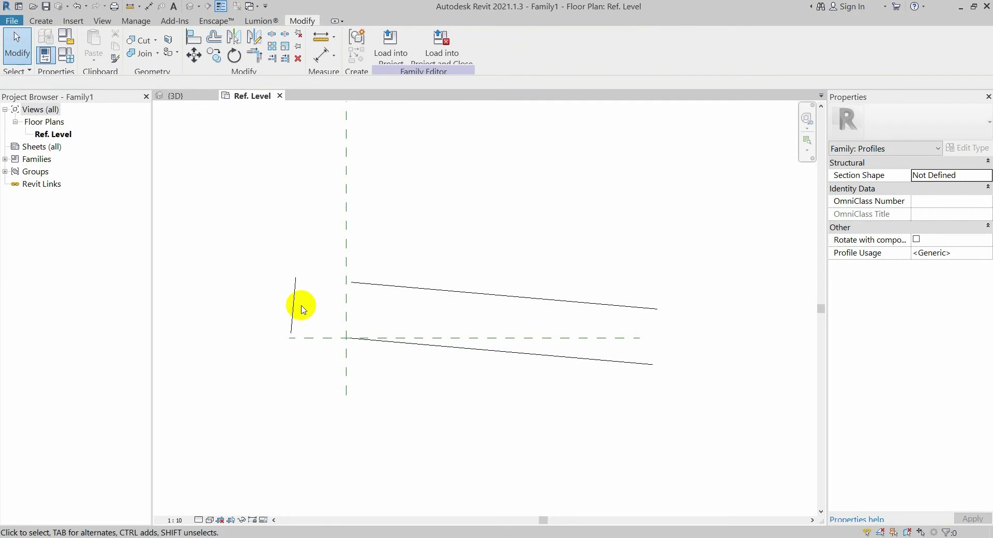
# Delete the stray short vertical line and redraw the left end edge between both lines
pyautogui.click(292, 303)
pyautogui.press('Delete')
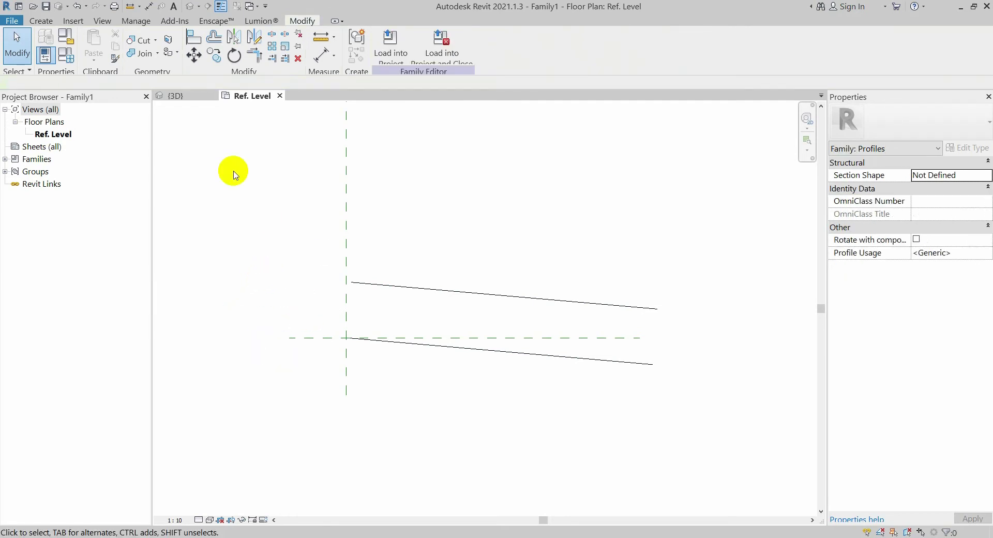
pyautogui.click(41, 21)
pyautogui.click(98, 45)
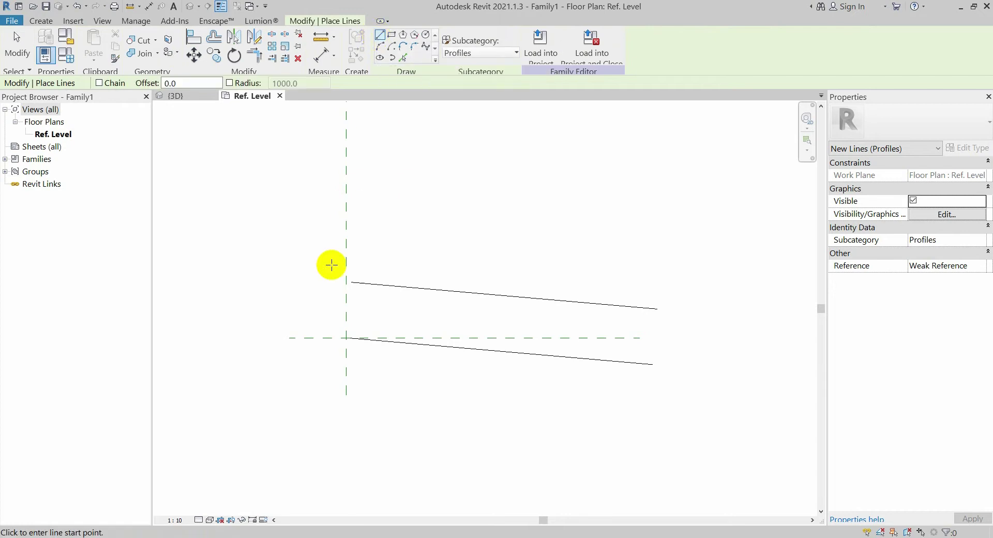
pyautogui.click(346, 338)
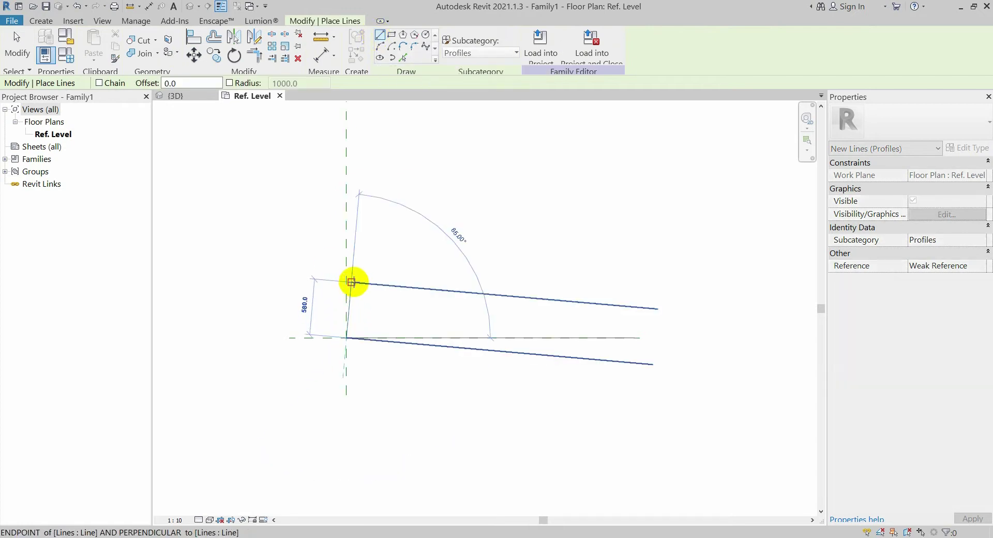
pyautogui.click(352, 282)
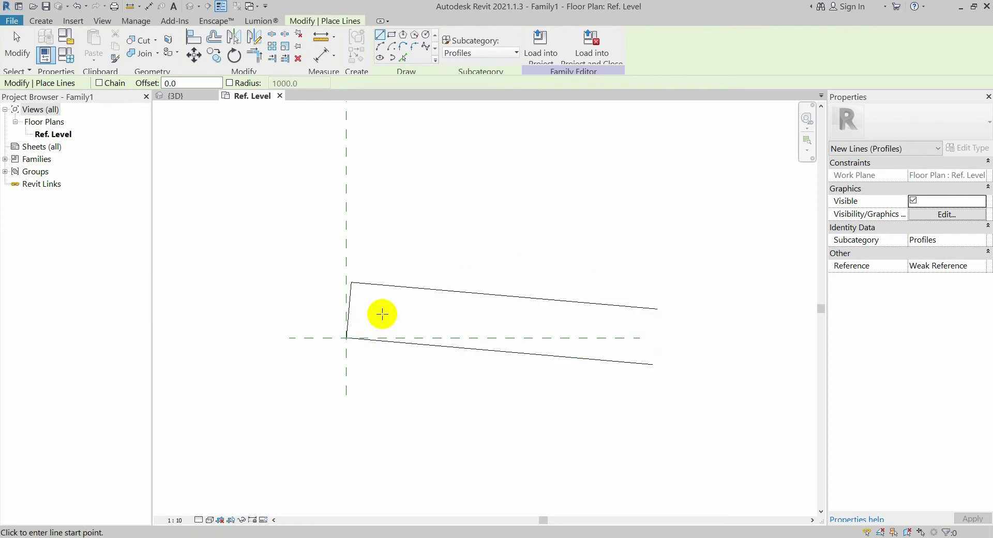
pyautogui.press('Escape')
pyautogui.press('Escape')
# Copy the left end edge to the lines' right ends to close the footing outline
pyautogui.click(349, 308)
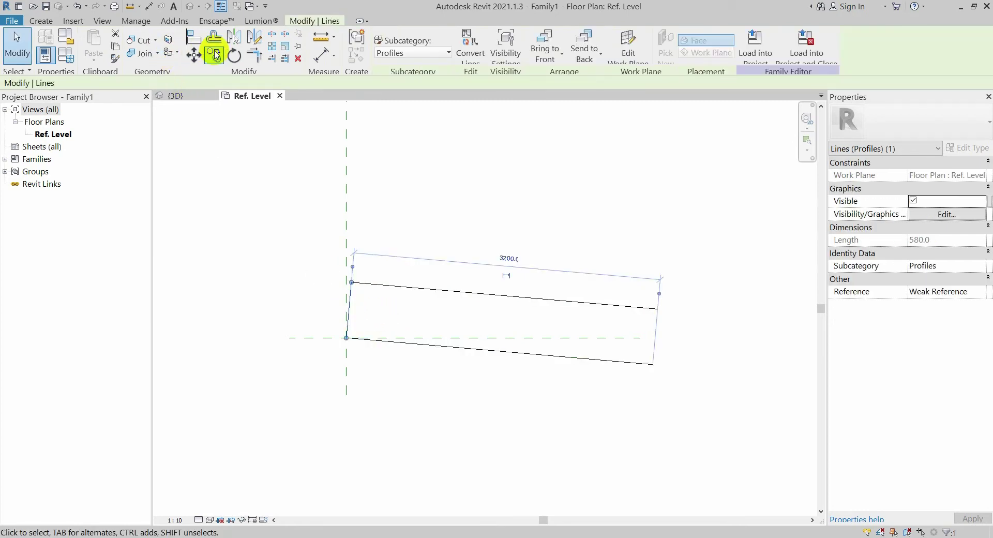
pyautogui.click(215, 56)
pyautogui.click(346, 338)
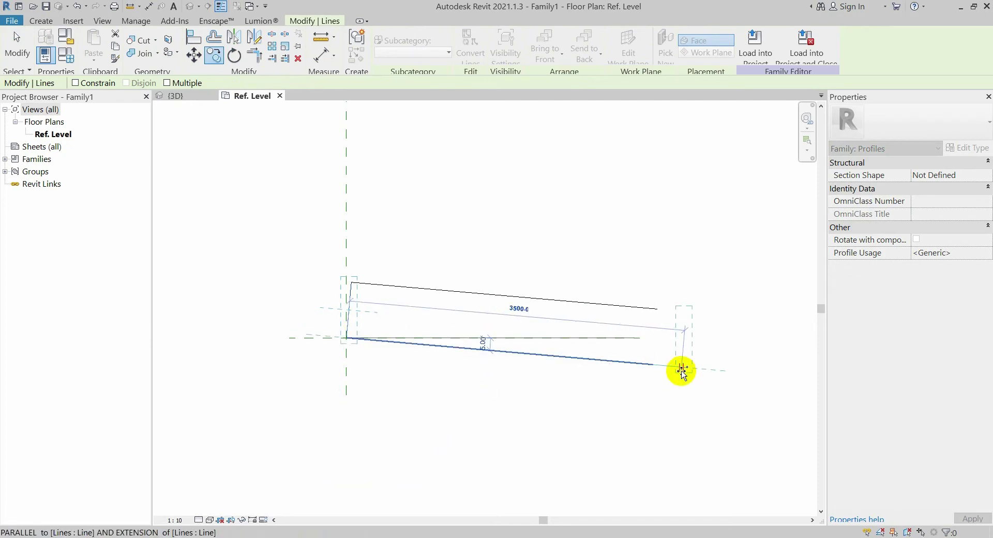
pyautogui.click(653, 366)
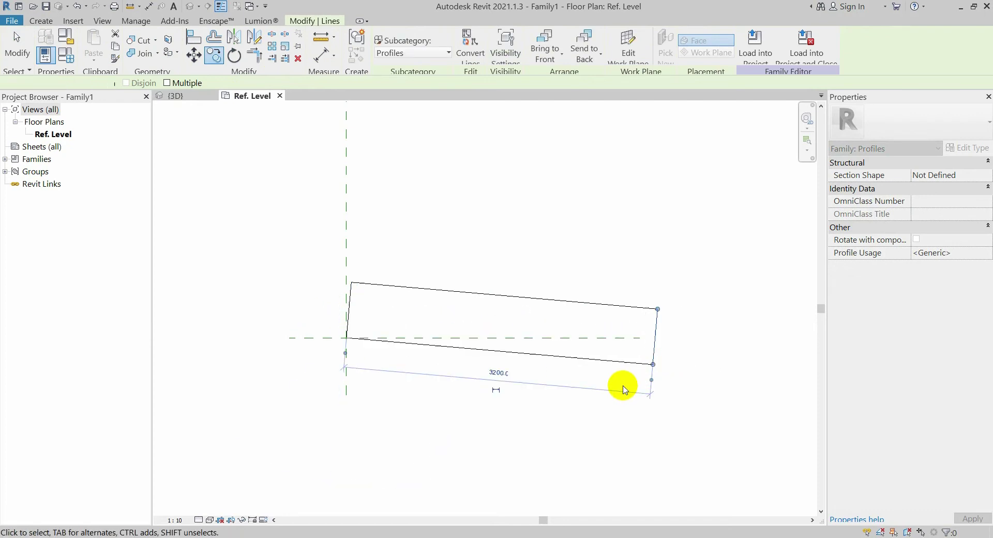
# Pick the Center (Front/Back) plane with a 3500 offset to place the wall-top reference plane
pyautogui.press('Escape')
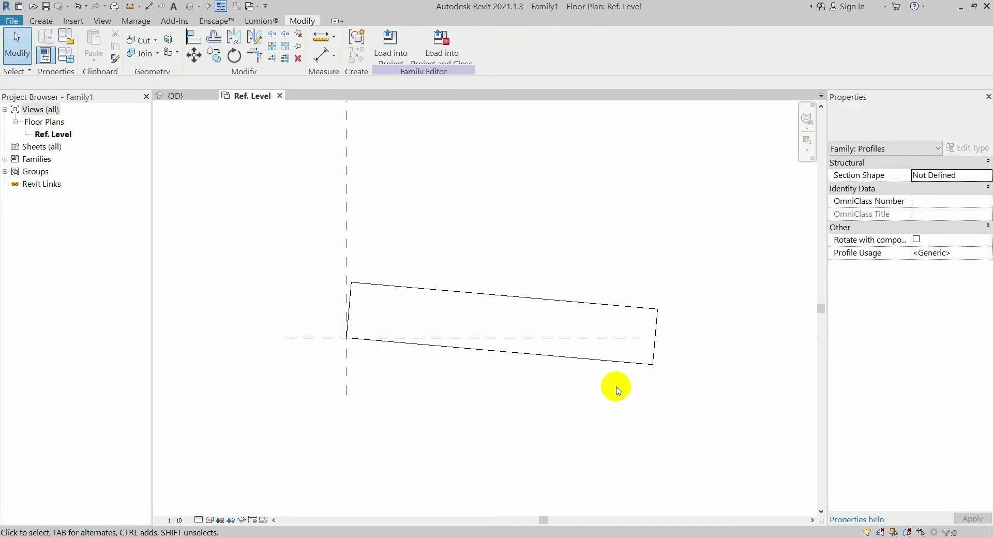
pyautogui.scroll(-2, 479, 359)
pyautogui.scroll(2, 506, 348)
pyautogui.moveTo(505, 348); pyautogui.dragTo(499, 410, button='middle')
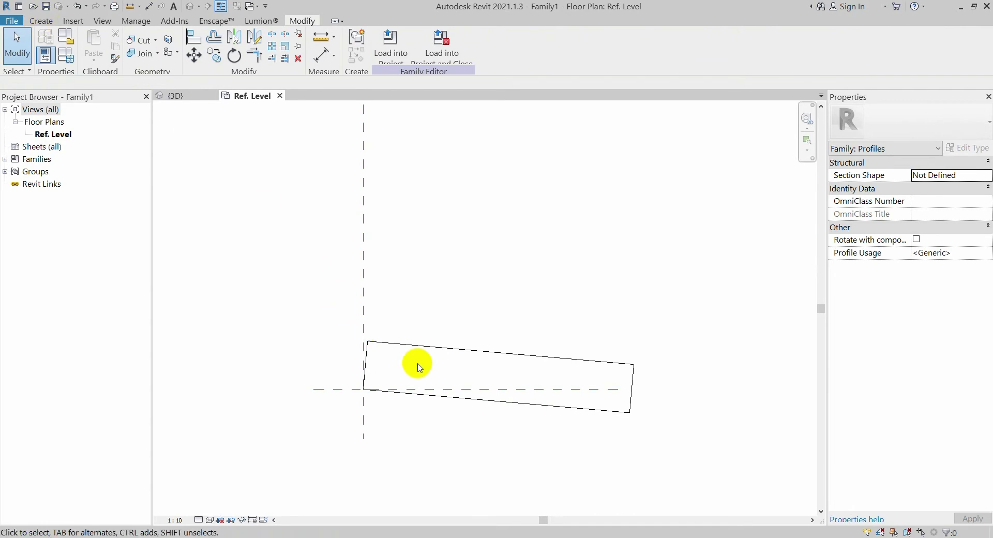
pyautogui.click(464, 389)
pyautogui.click(443, 239)
pyautogui.scroll(-2, 412, 348)
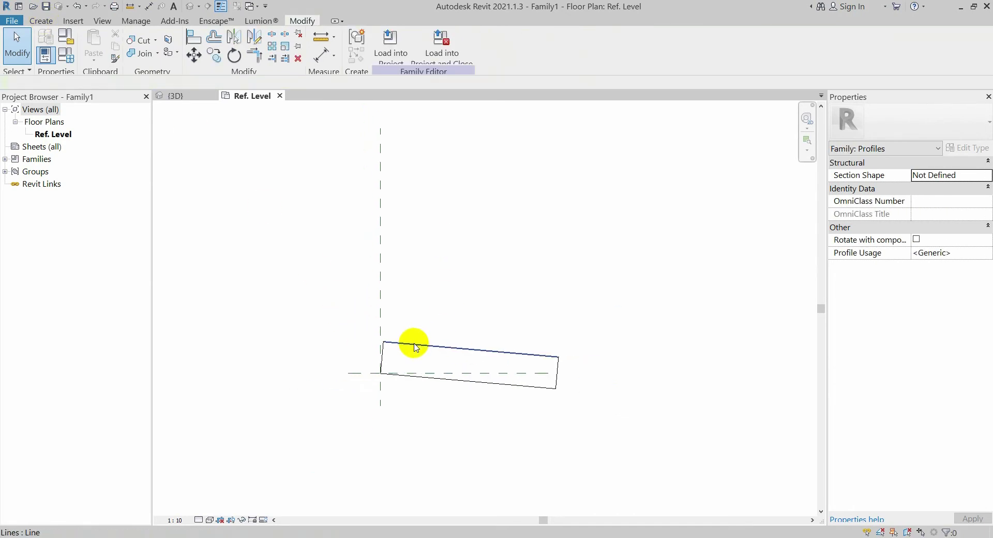
pyautogui.scroll(-1, 409, 356)
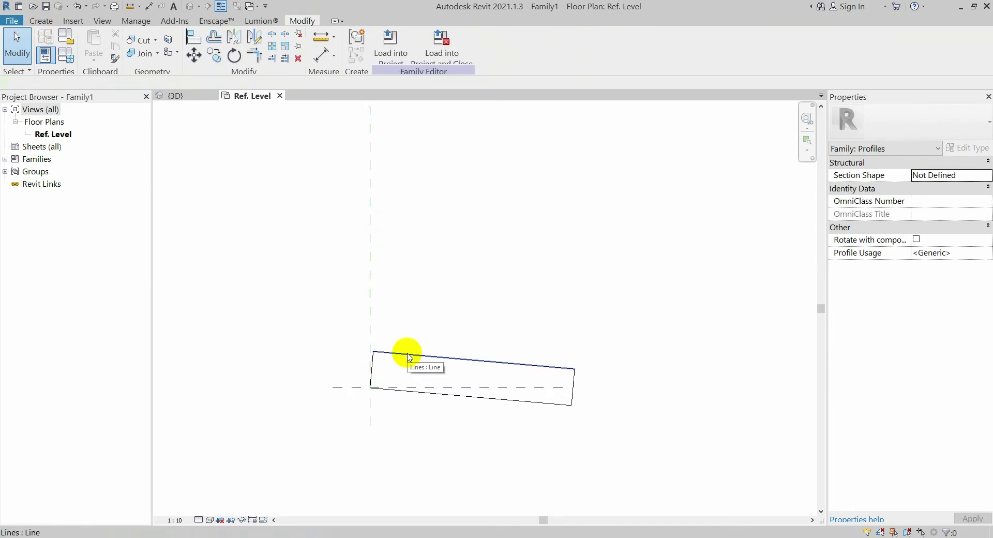
pyautogui.click(40, 21)
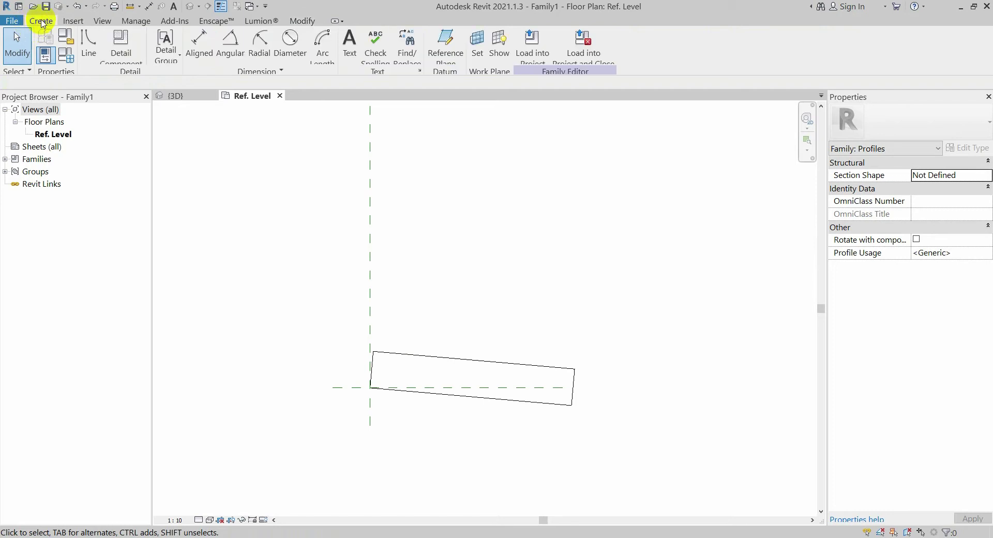
pyautogui.click(452, 52)
pyautogui.click(391, 35)
pyautogui.write('3500')
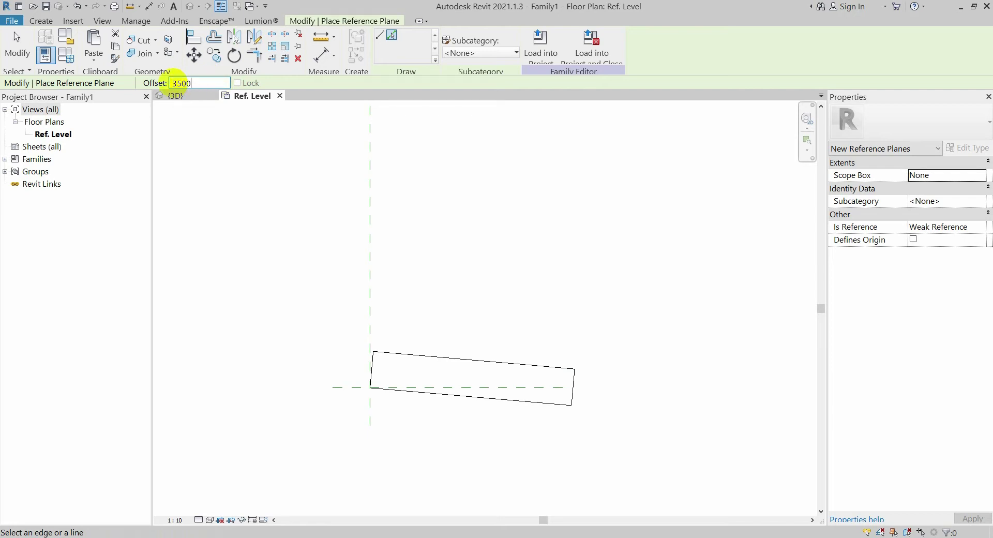
pyautogui.click(481, 387)
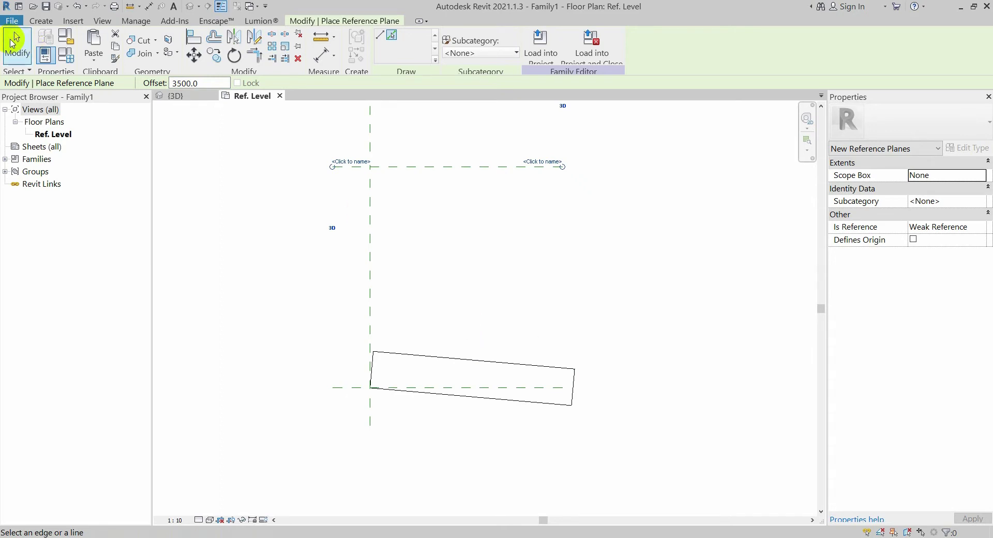
pyautogui.click(15, 41)
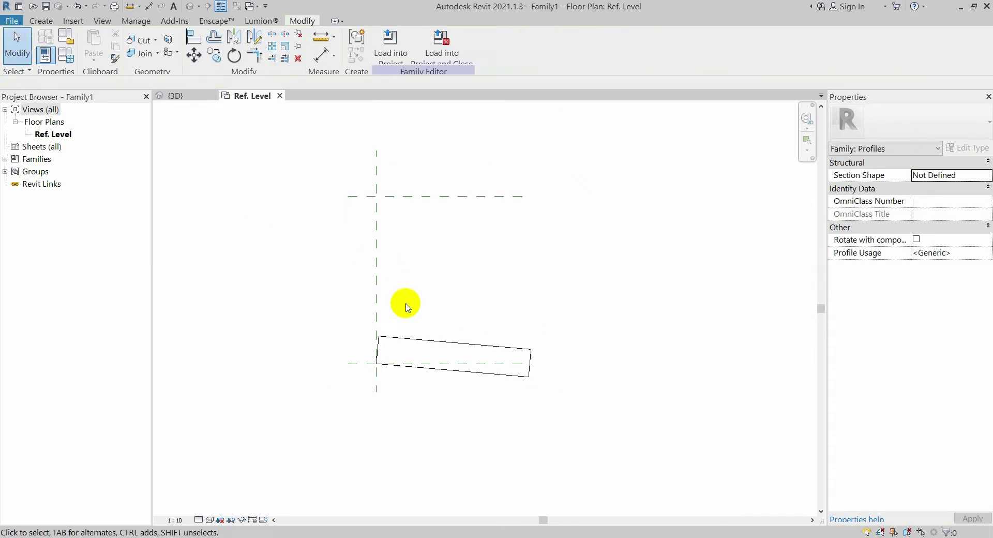
# Sketch the stem's left side up to the top plane, its top edge, and its right side down
pyautogui.click(42, 21)
pyautogui.click(86, 40)
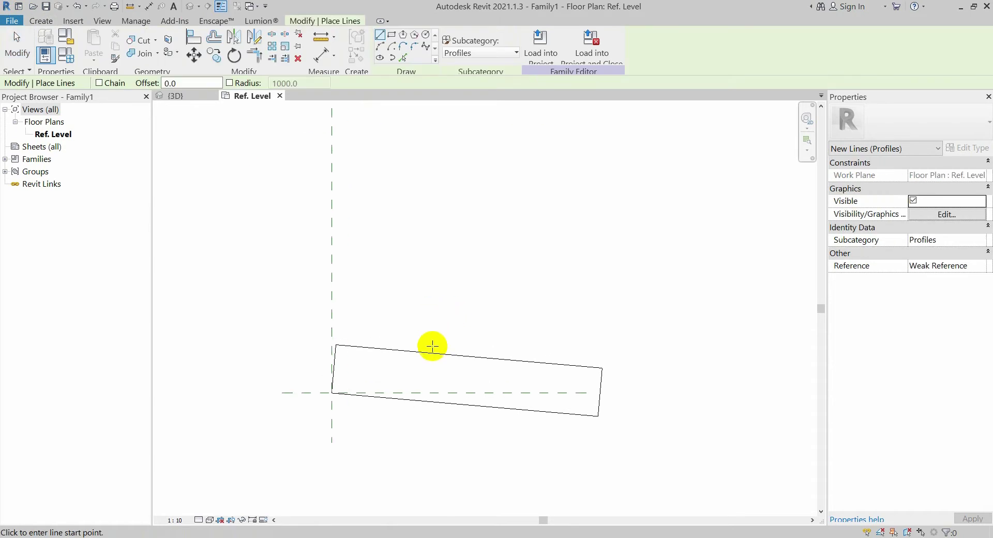
pyautogui.click(428, 351)
pyautogui.scroll(-2, 444, 311)
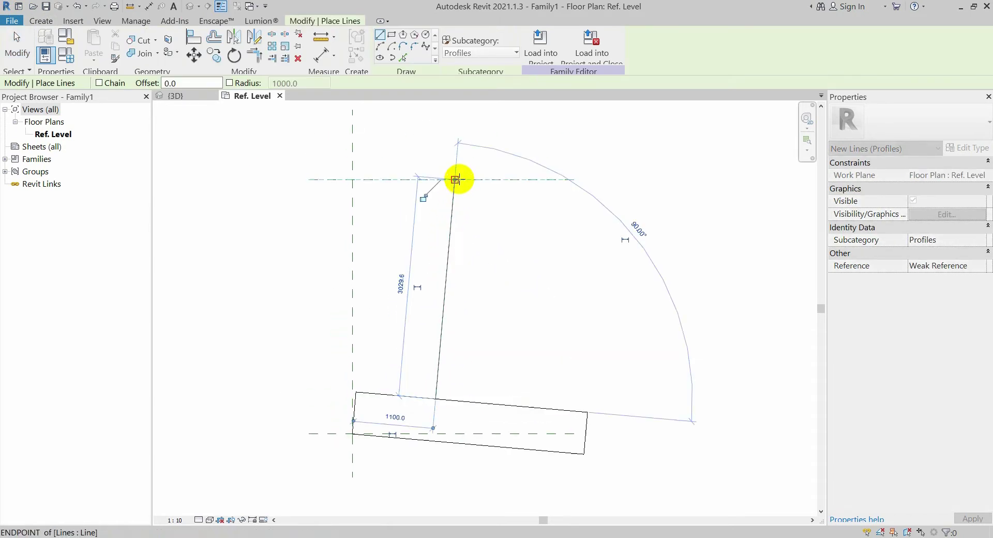
pyautogui.click(456, 180)
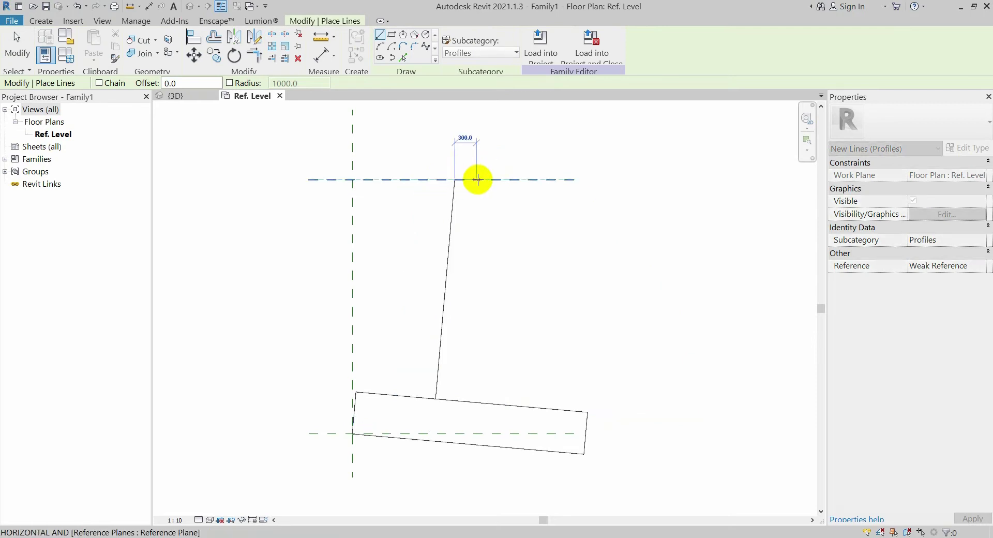
pyautogui.click(485, 180)
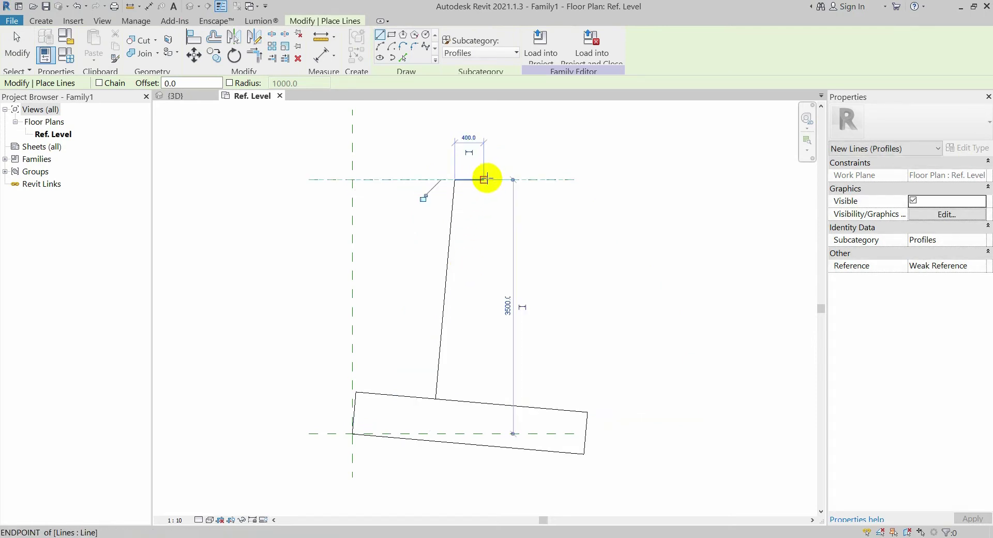
pyautogui.click(484, 179)
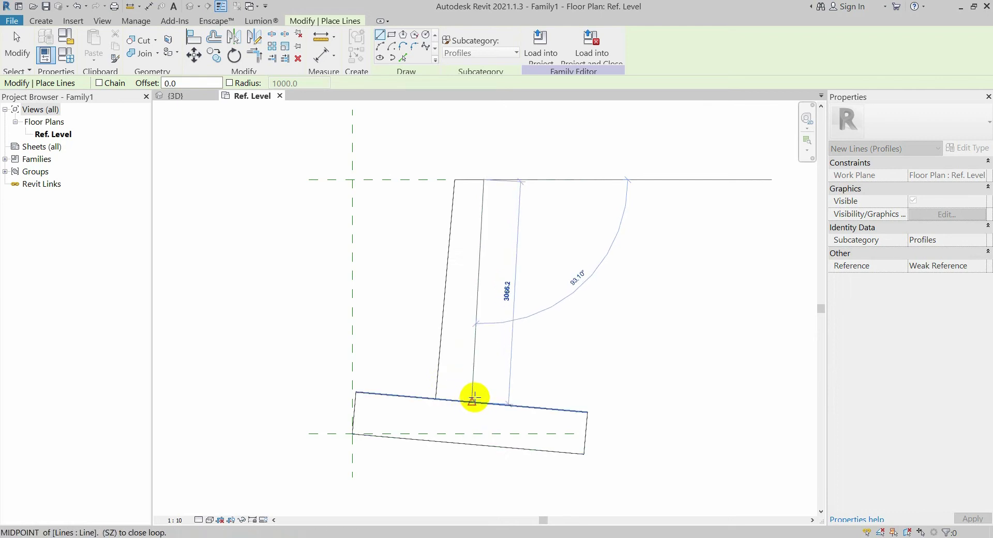
pyautogui.click(472, 403)
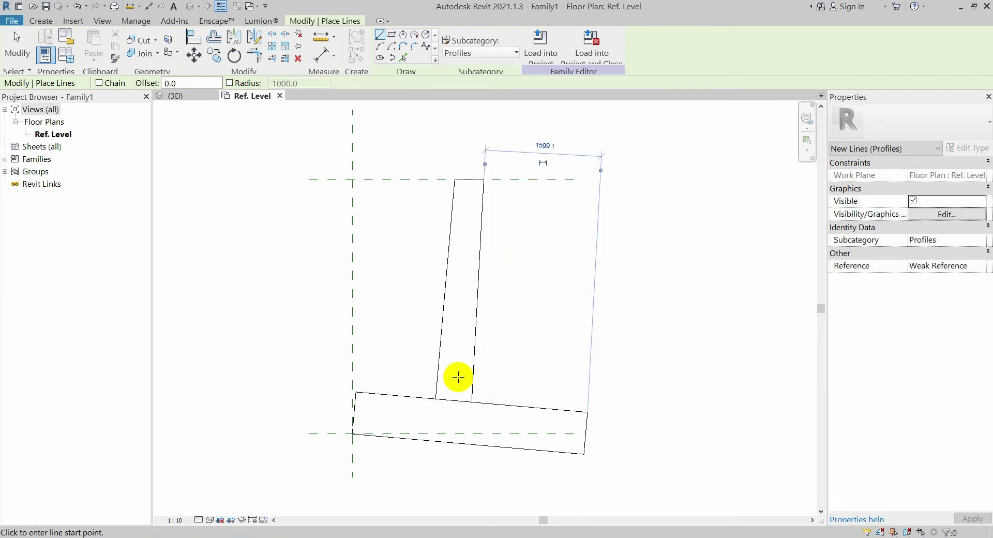
pyautogui.click(17, 42)
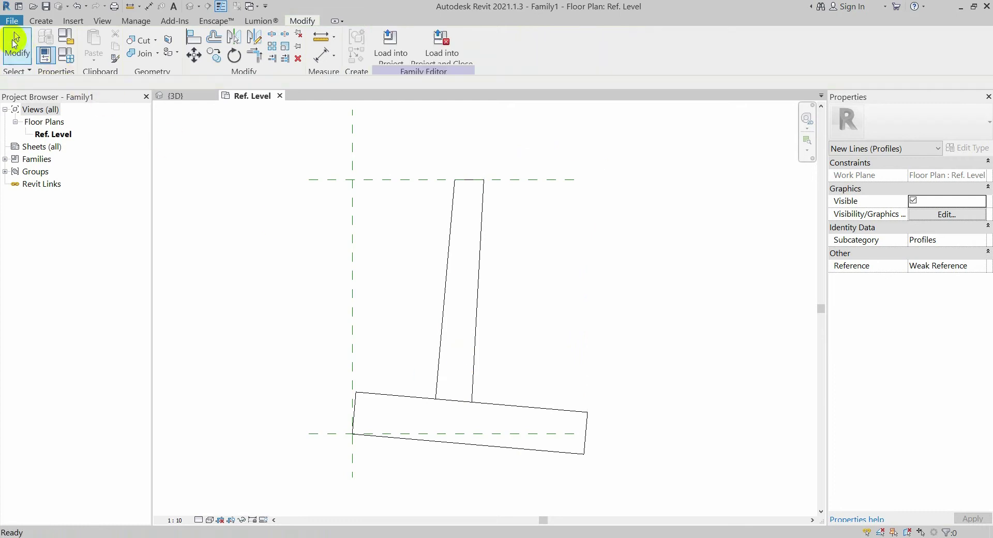
# Split the footing top edge at the stem and delete the segment inside the stem
pyautogui.click(274, 34)
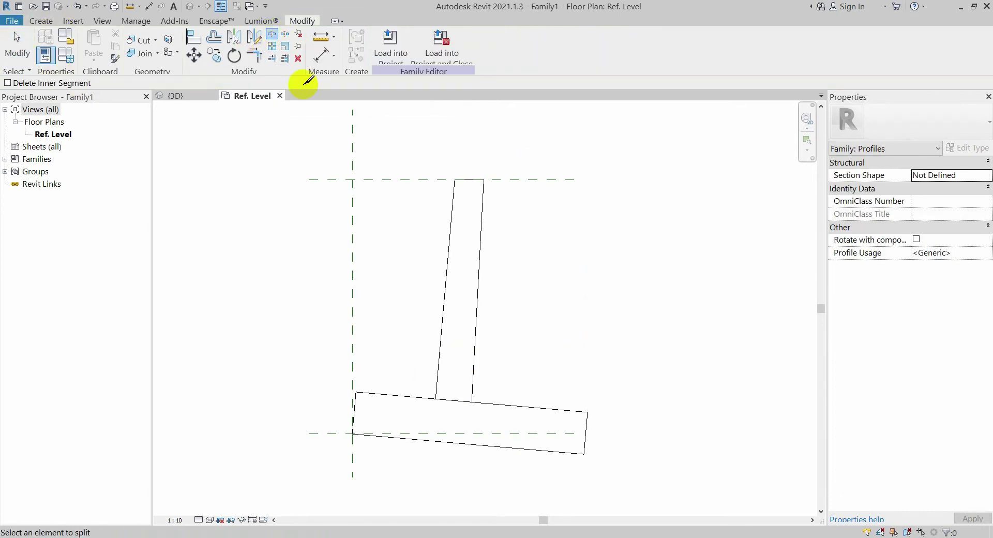
pyautogui.click(471, 402)
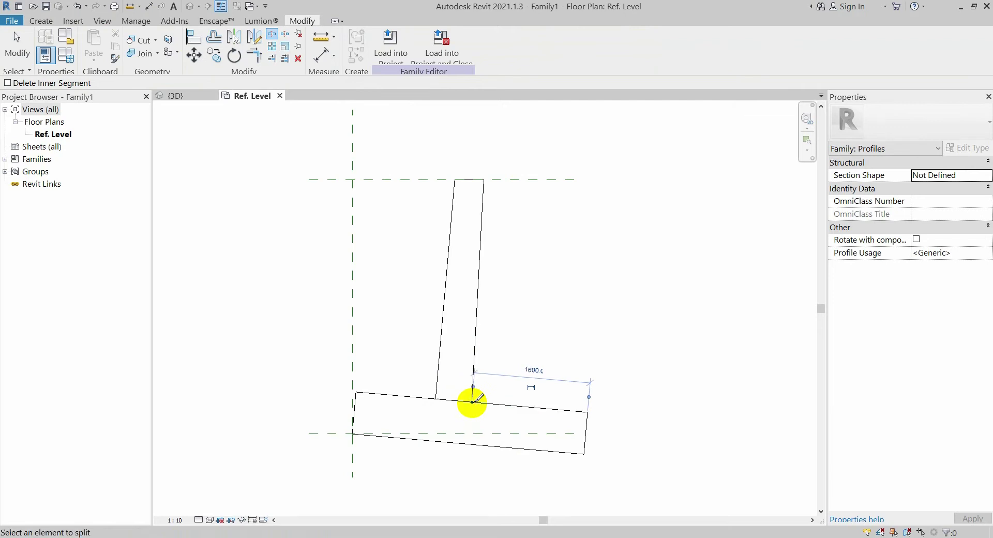
pyautogui.press('Escape')
pyautogui.press('Escape')
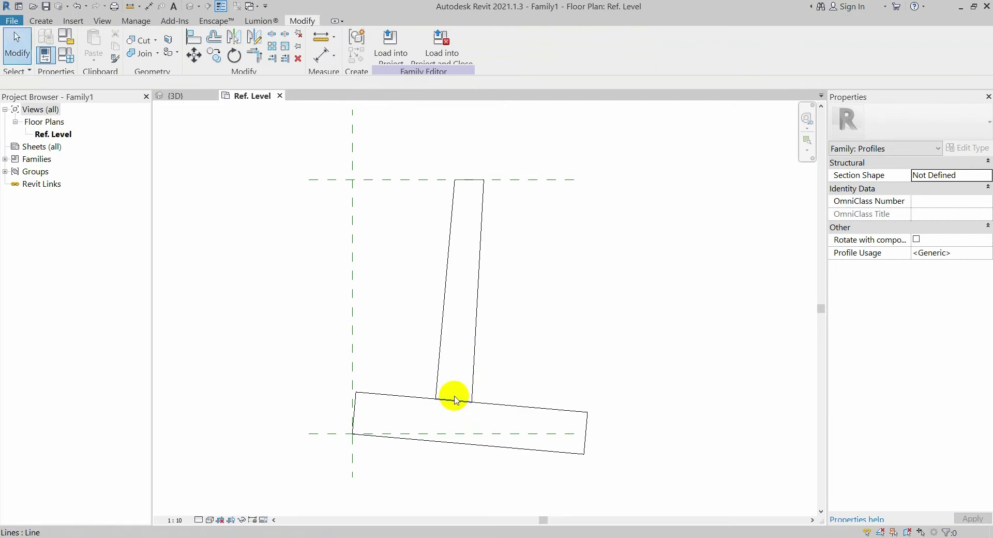
pyautogui.click(454, 392)
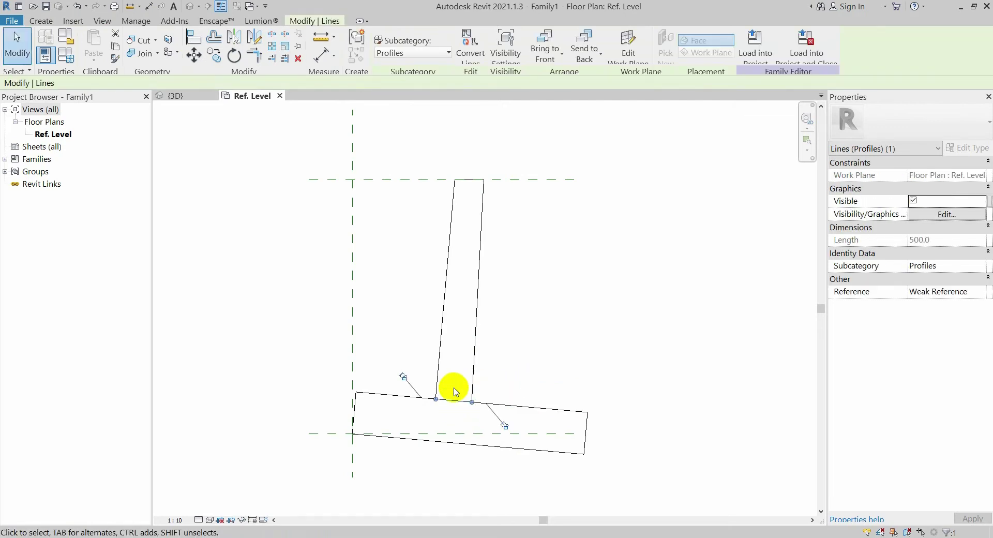
pyautogui.click(299, 59)
pyautogui.scroll(3, 445, 362)
pyautogui.scroll(-3, 455, 393)
pyautogui.scroll(2, 455, 399)
pyautogui.scroll(-1, 446, 385)
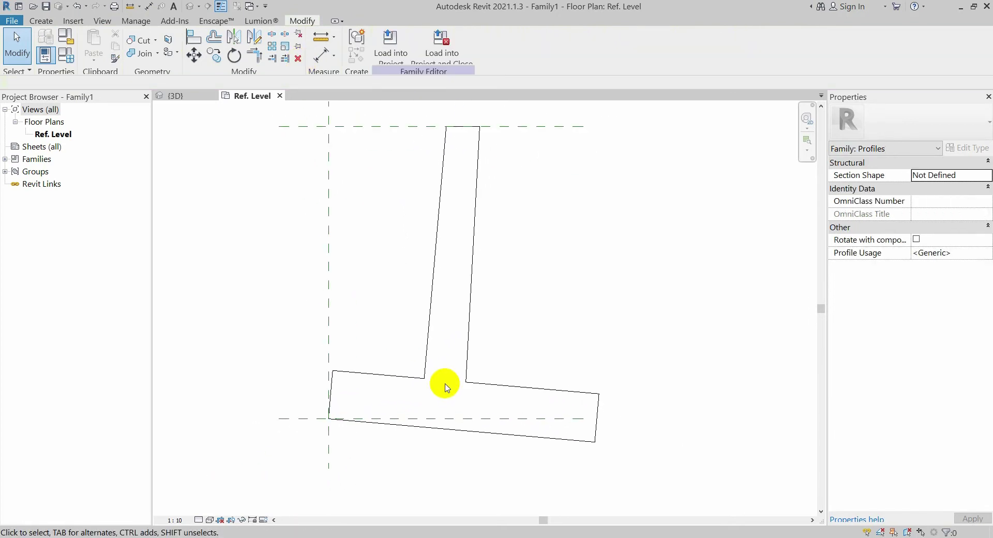
# Extend the Center (Front/Back) reference plane past the right end of the base
pyautogui.click(472, 419)
pyautogui.moveTo(494, 465); pyautogui.dragTo(437, 459, button='middle')
pyautogui.click(437, 459)
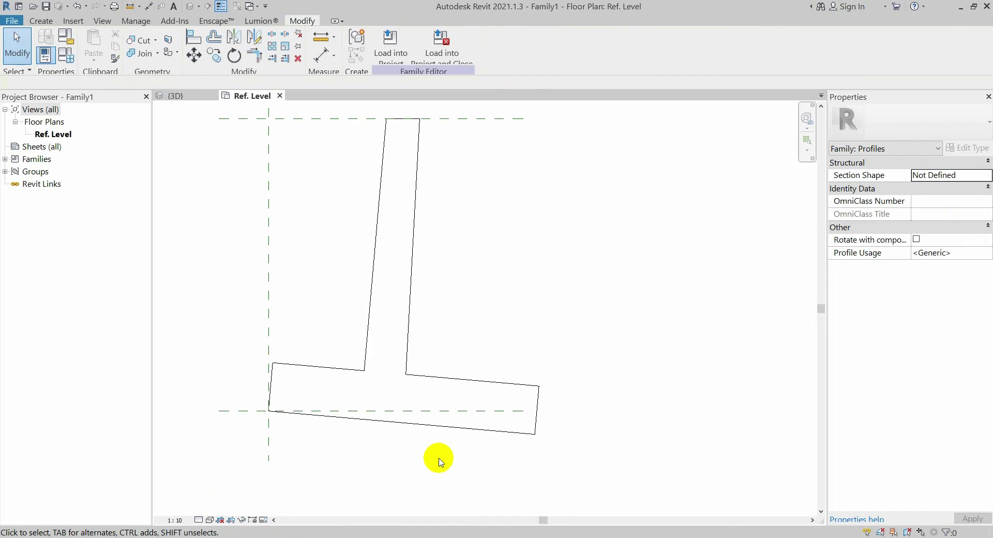
pyautogui.click(465, 411)
pyautogui.moveTo(524, 412); pyautogui.dragTo(624, 411)
pyautogui.click(590, 418)
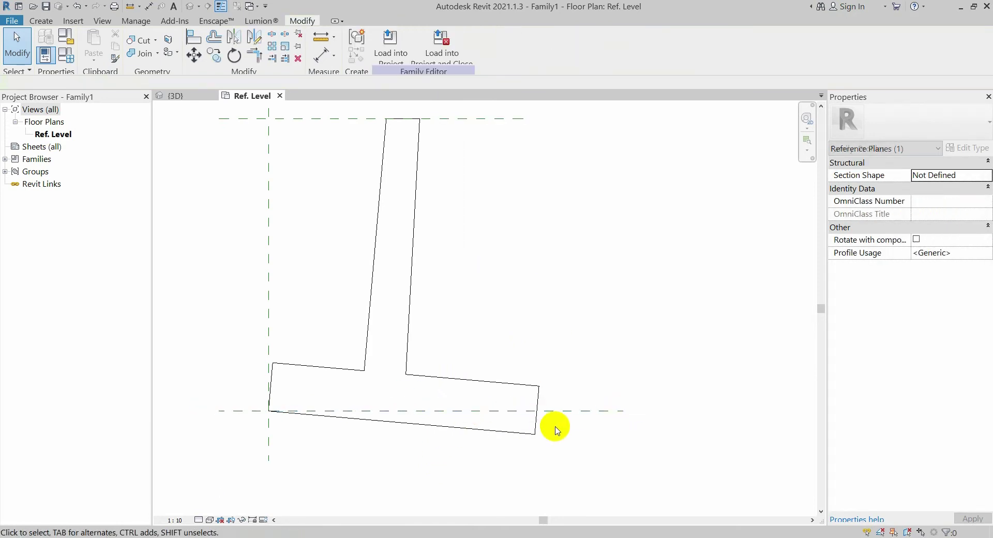
pyautogui.click(463, 456)
# Pan and zoom to frame the whole wall-and-footing profile
pyautogui.scroll(-1, 422, 455)
pyautogui.moveTo(422, 455); pyautogui.dragTo(443, 454, button='middle')
pyautogui.scroll(1, 443, 454)
pyautogui.moveTo(443, 420); pyautogui.dragTo(438, 437, button='middle')
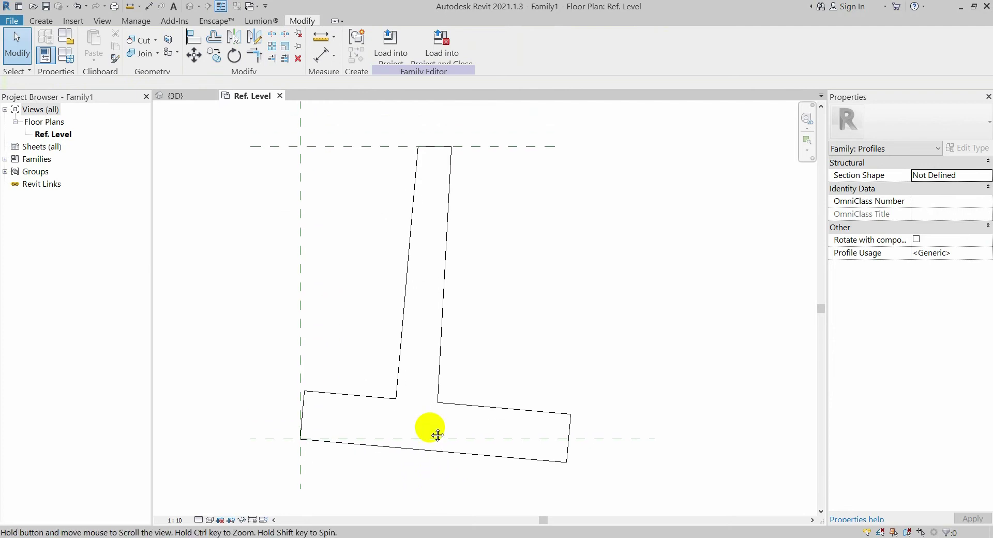
pyautogui.click(426, 148)
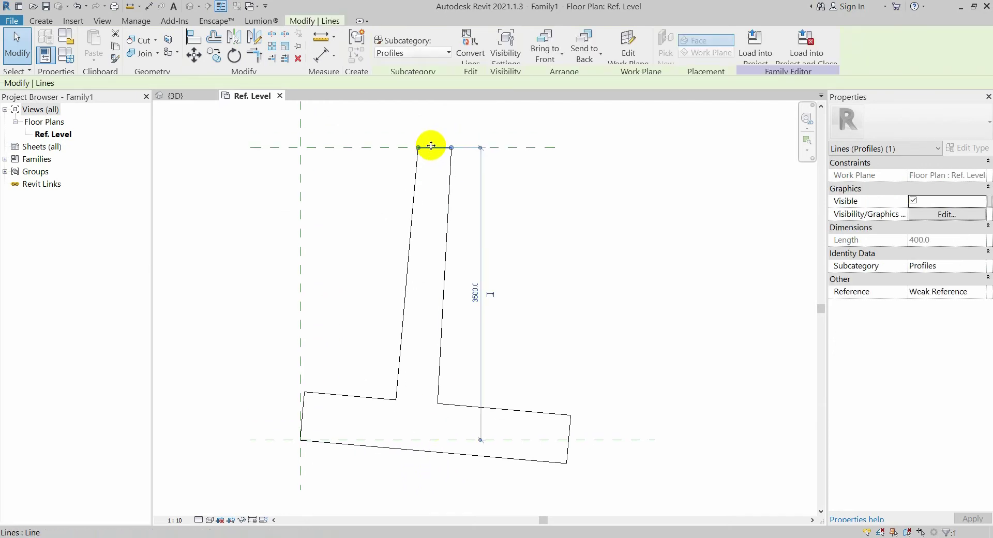
pyautogui.click(377, 182)
pyautogui.scroll(-1, 378, 182)
pyautogui.moveTo(412, 290)
pyautogui.mouseDown(button='middle')
pyautogui.moveTo(472, 290)
pyautogui.moveTo(422, 307)
pyautogui.mouseUp(button='middle')
pyautogui.scroll(1, 423, 307)
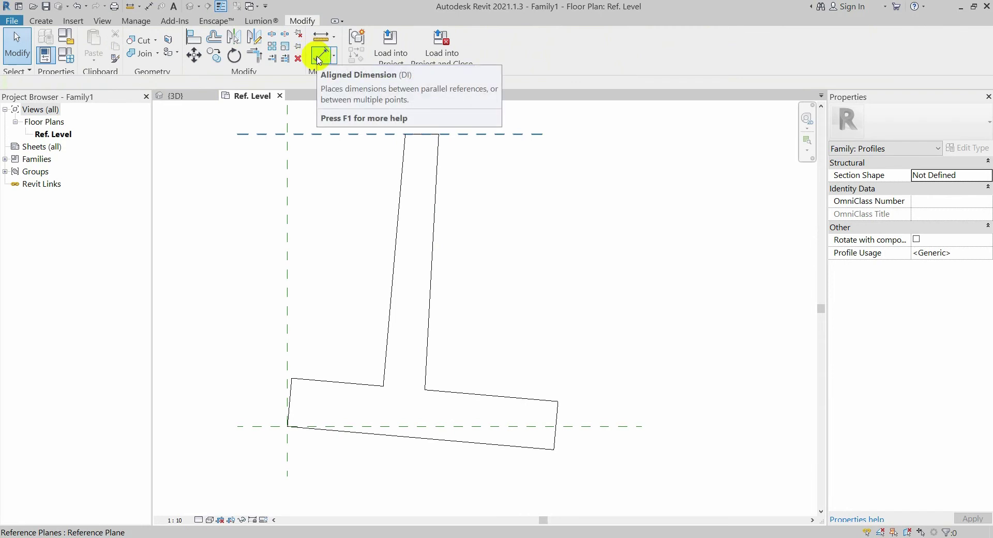
# Dimension the 580 base thickness and set the view scale to 1:50
pyautogui.click(319, 56)
pyautogui.click(532, 401)
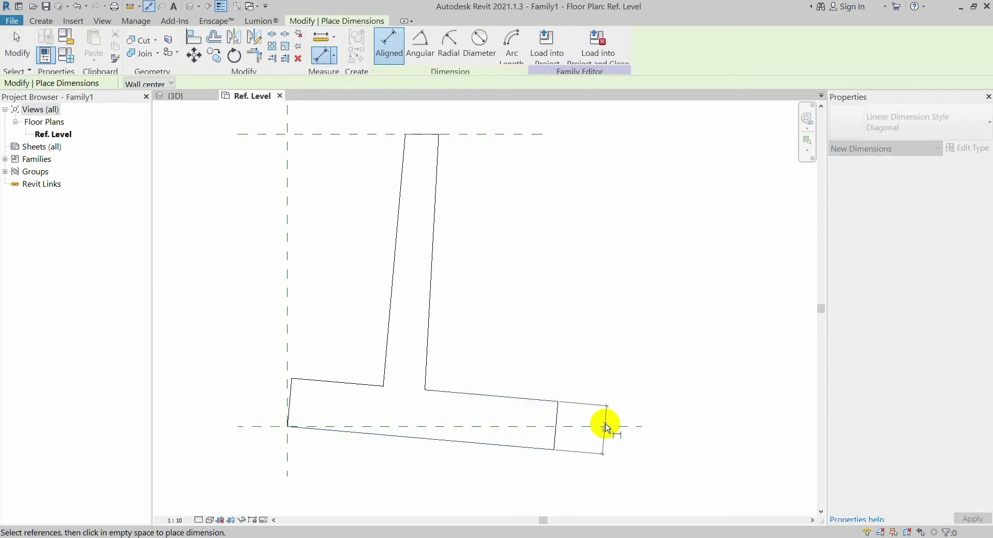
pyautogui.click(632, 429)
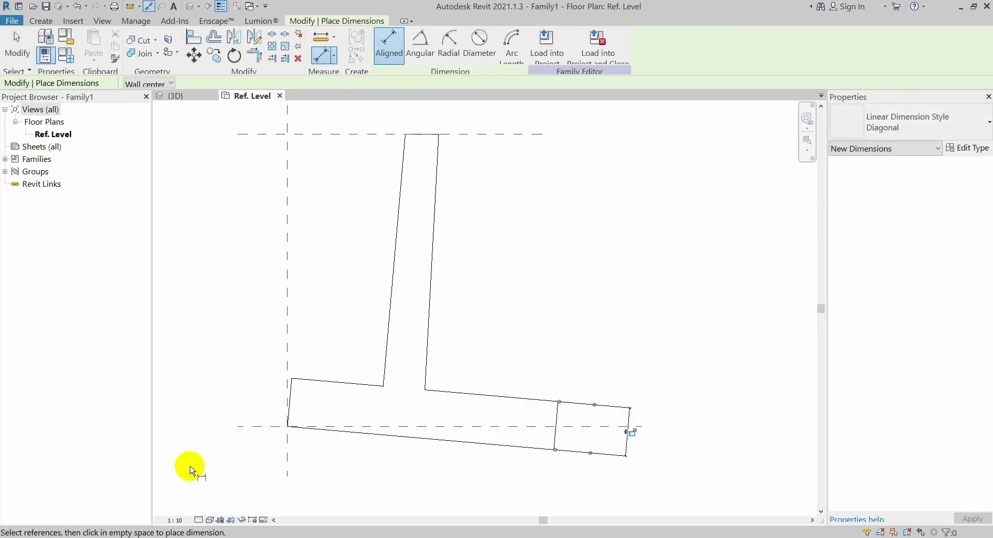
pyautogui.click(175, 519)
pyautogui.click(191, 438)
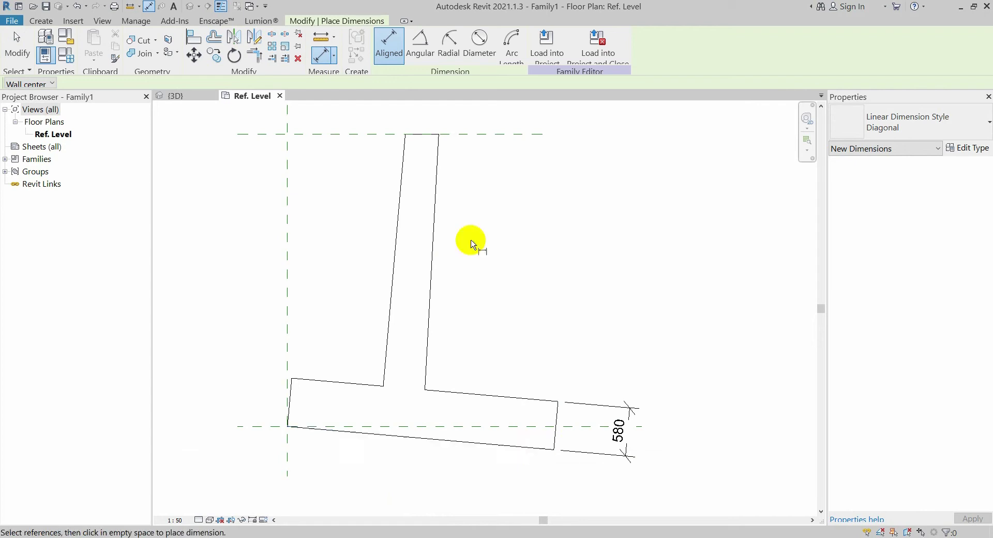
# Add a 5.00° angular dimension between the base's bottom edge and the horizontal plane
pyautogui.click(421, 43)
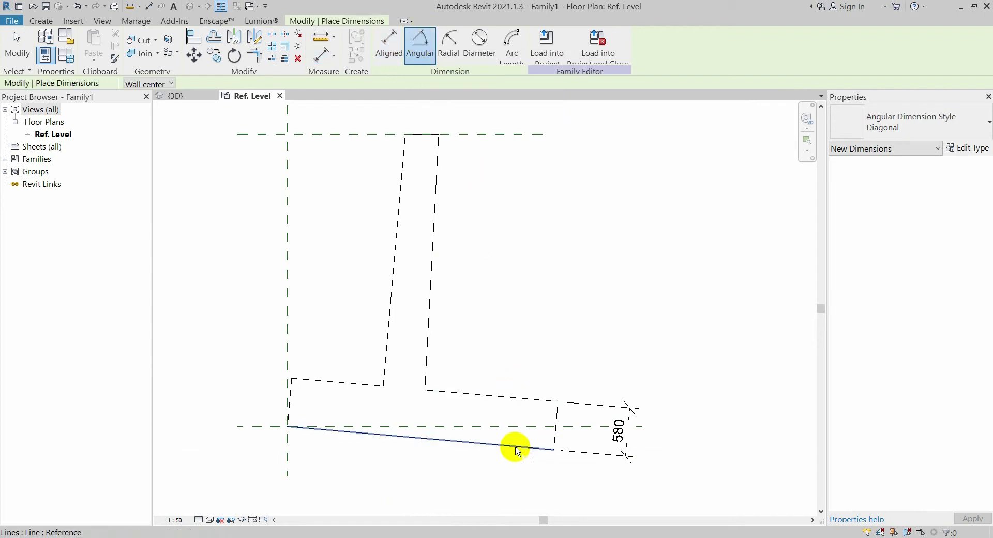
pyautogui.click(514, 446)
pyautogui.click(524, 427)
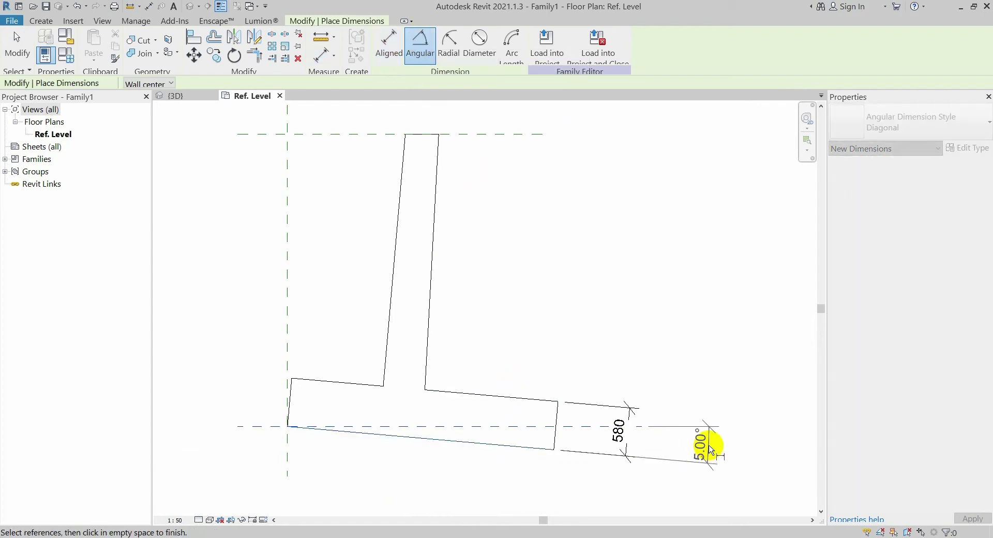
pyautogui.click(711, 450)
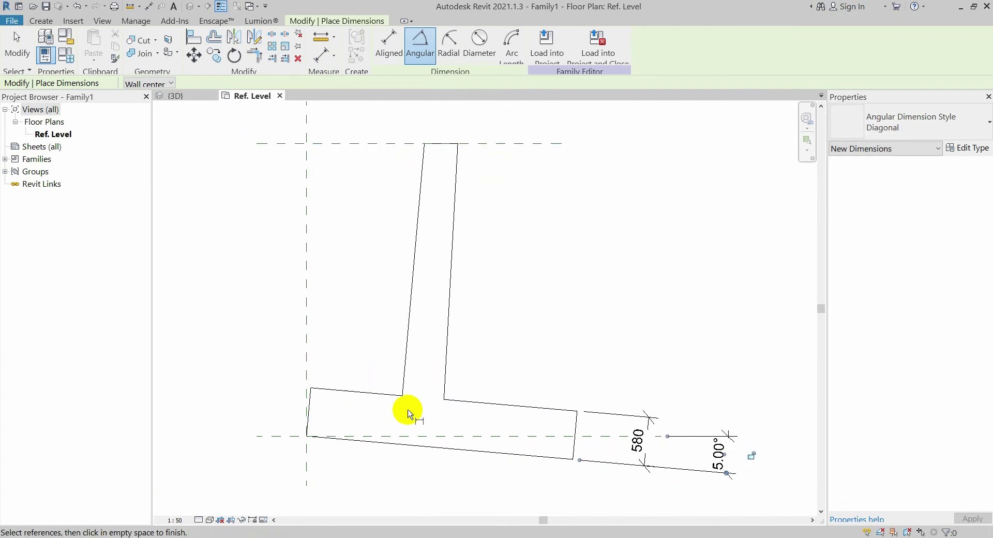
# Using wall faces, dimension the 500 stem width and the 1600 projection
pyautogui.click(389, 44)
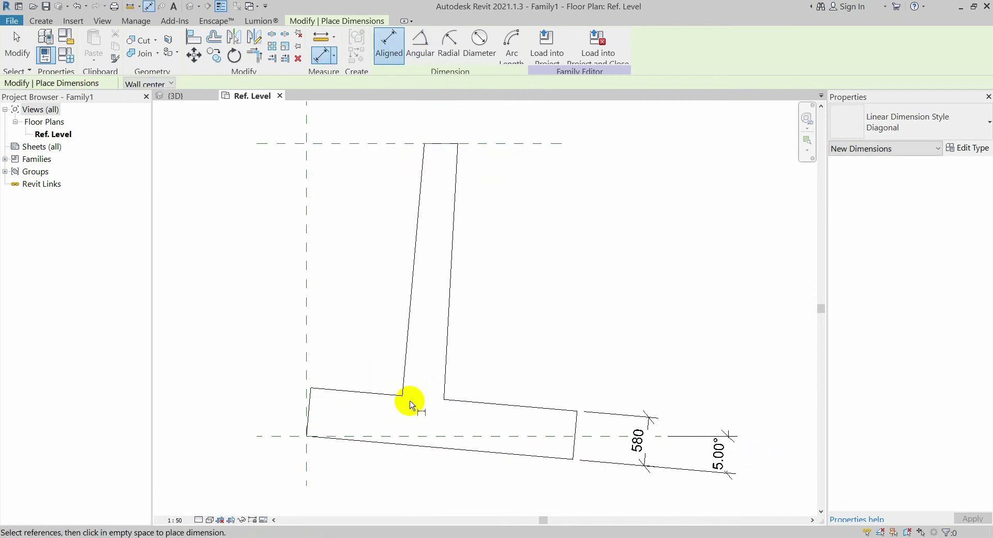
pyautogui.click(166, 84)
pyautogui.click(155, 107)
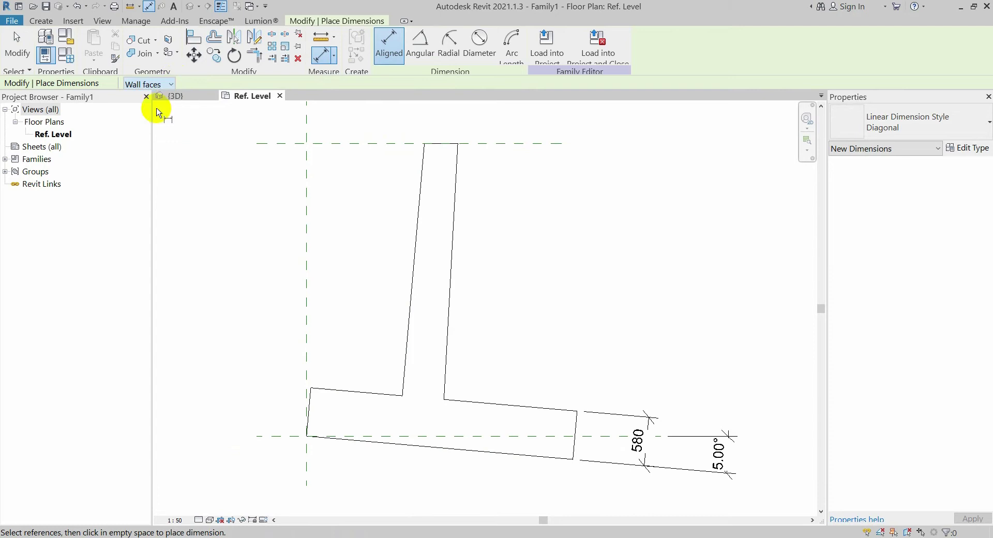
pyautogui.click(403, 396)
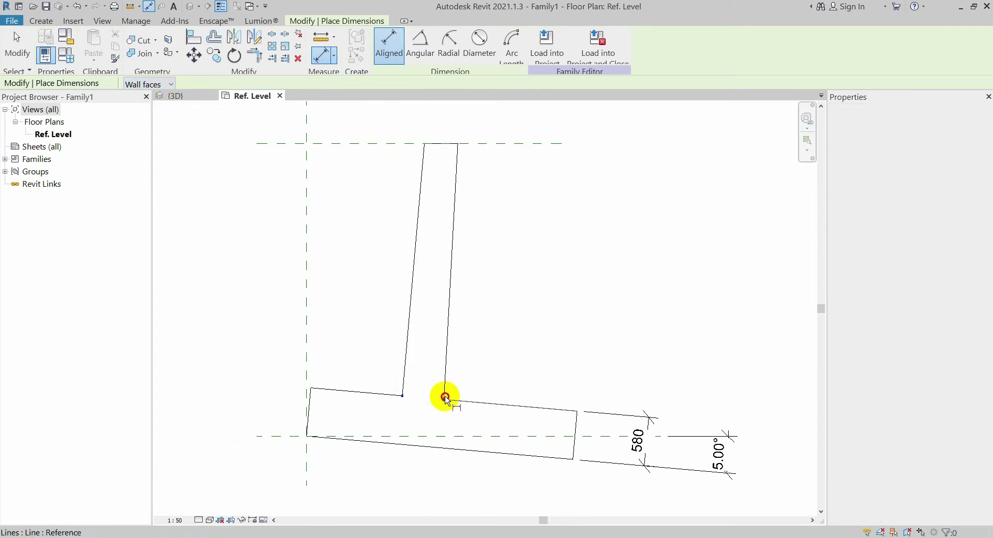
pyautogui.click(446, 396)
pyautogui.click(453, 345)
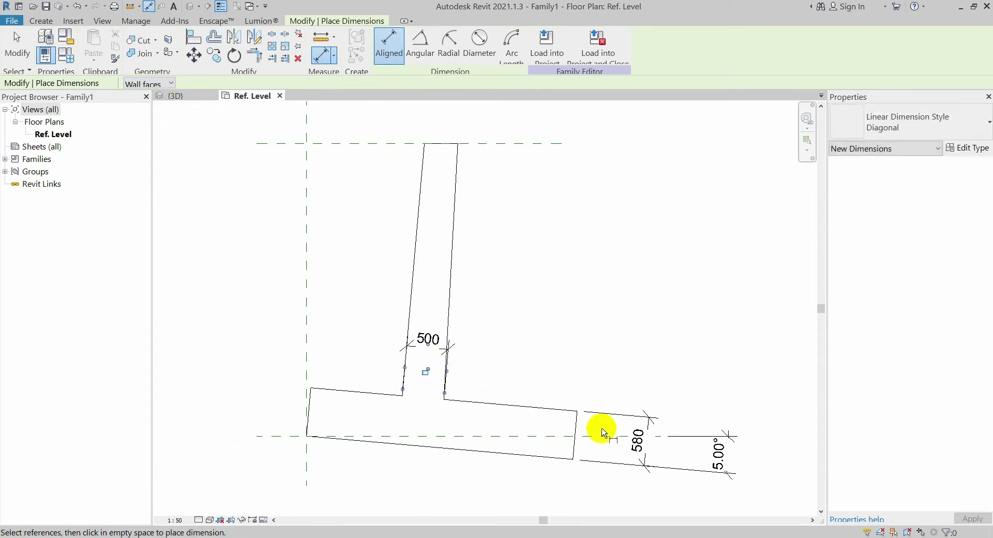
pyautogui.click(575, 412)
pyautogui.click(444, 398)
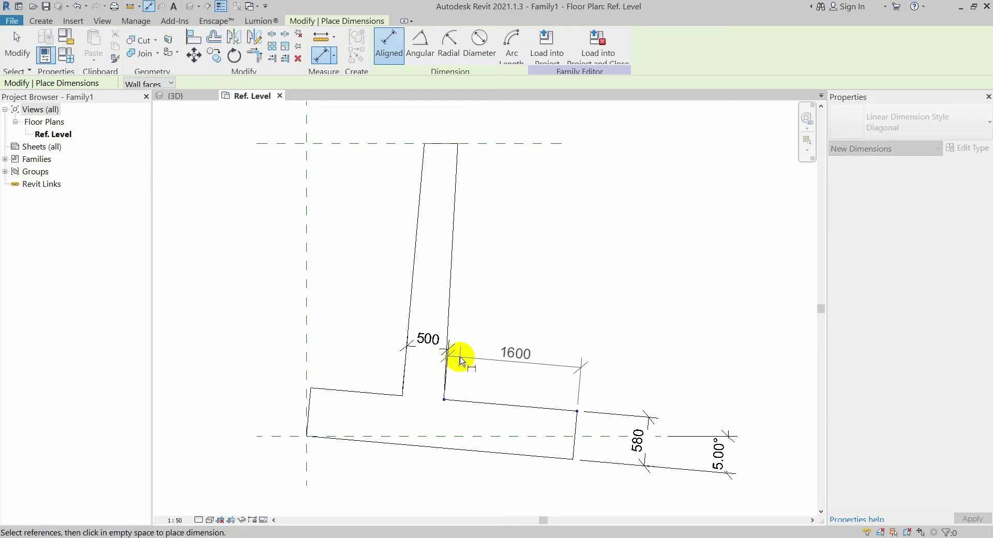
pyautogui.click(481, 350)
# Dimension the 3200 overall base length below the footing and finish dimensioning
pyautogui.scroll(-1, 480, 370)
pyautogui.scroll(-1, 408, 379)
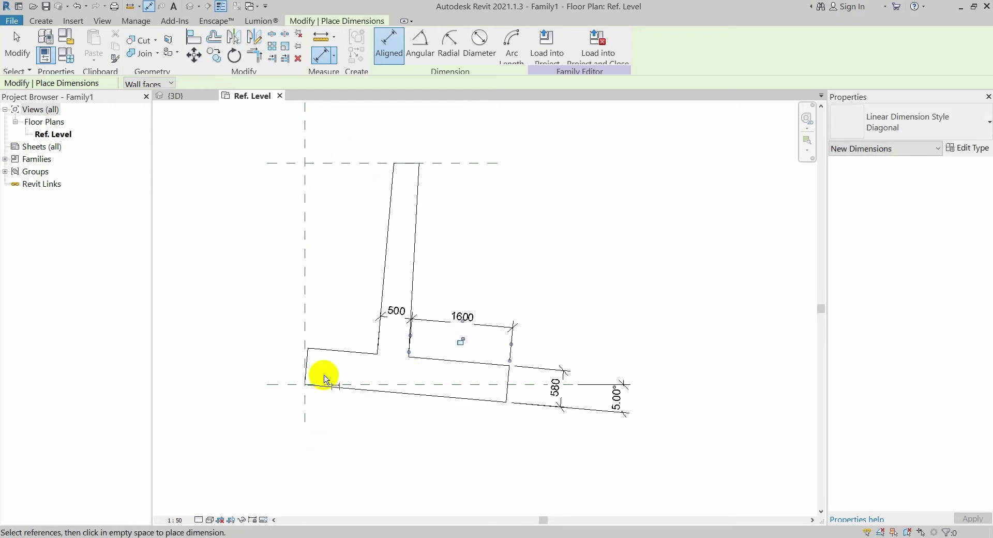
pyautogui.click(305, 362)
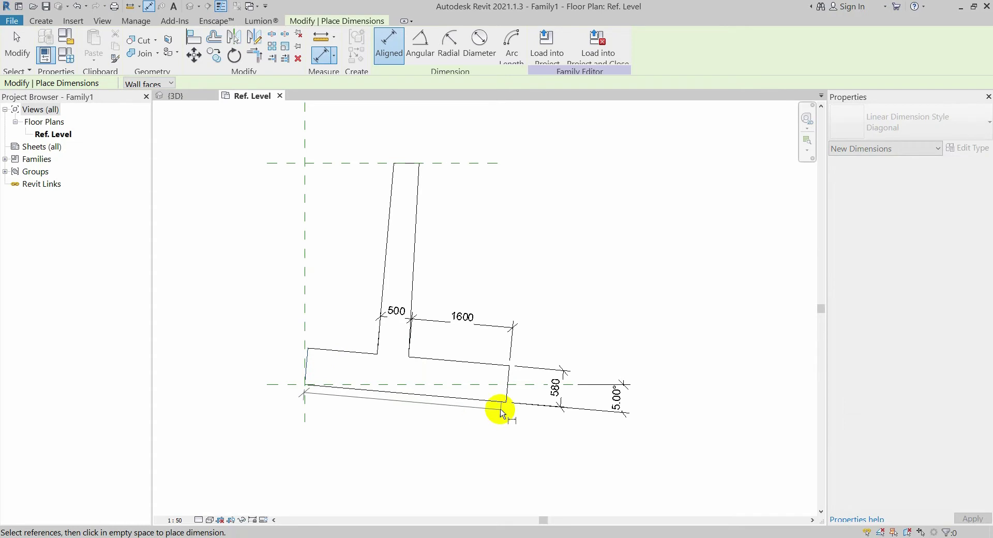
pyautogui.click(509, 388)
pyautogui.click(420, 427)
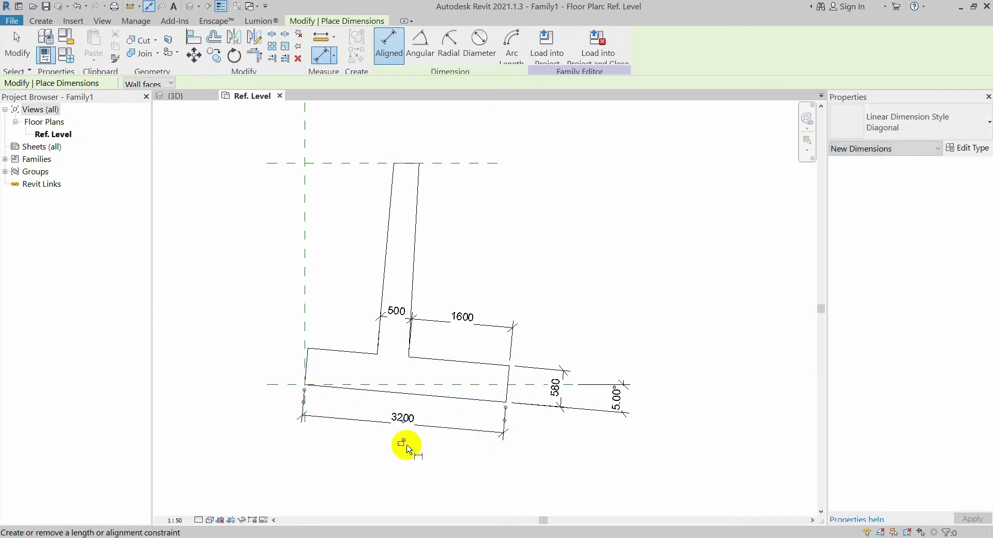
pyautogui.press('Escape')
pyautogui.click(433, 432)
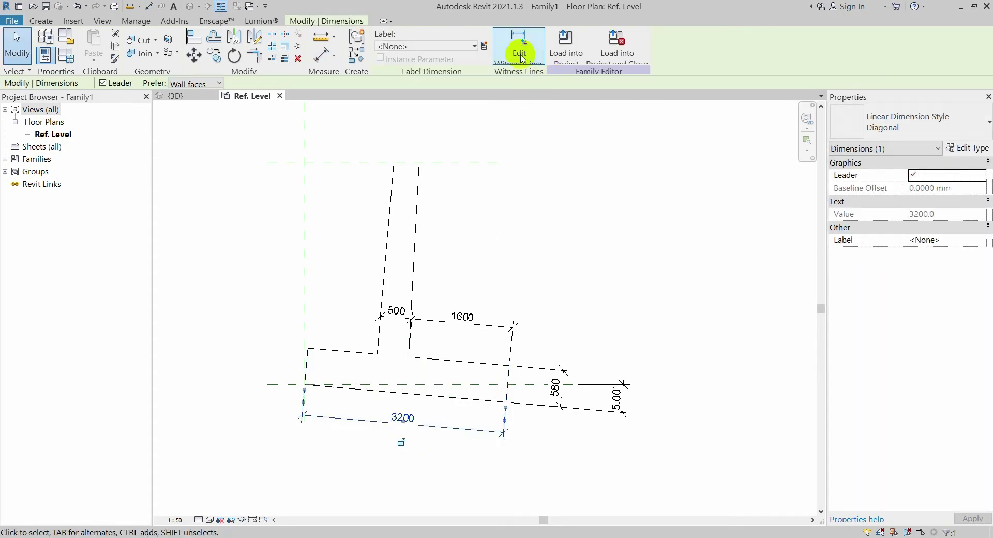
# Label the base length dimension B (3200) and the 5.00° angle dimension Alpha
pyautogui.click(486, 46)
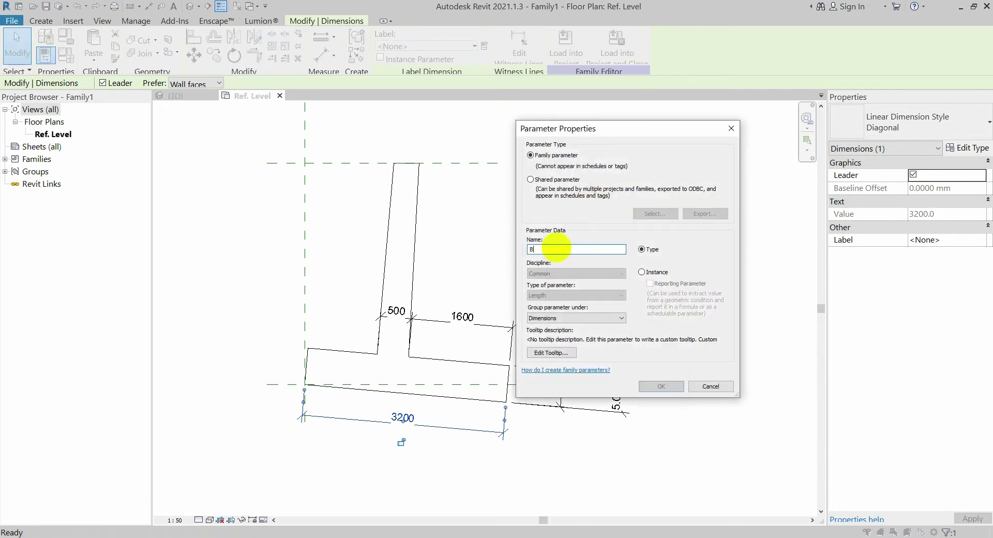
pyautogui.click(661, 386)
pyautogui.press('Escape')
pyautogui.click(593, 410)
pyautogui.click(484, 46)
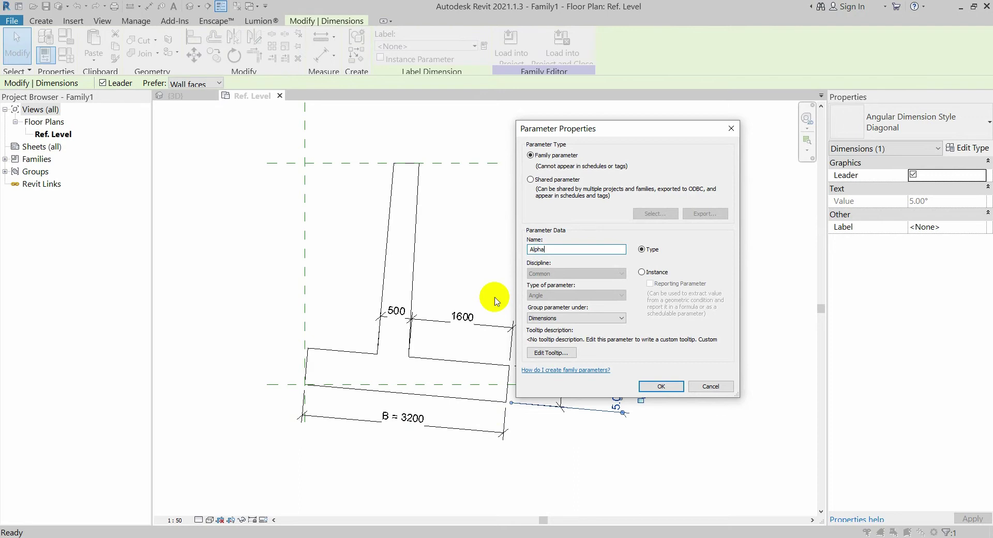
pyautogui.click(661, 386)
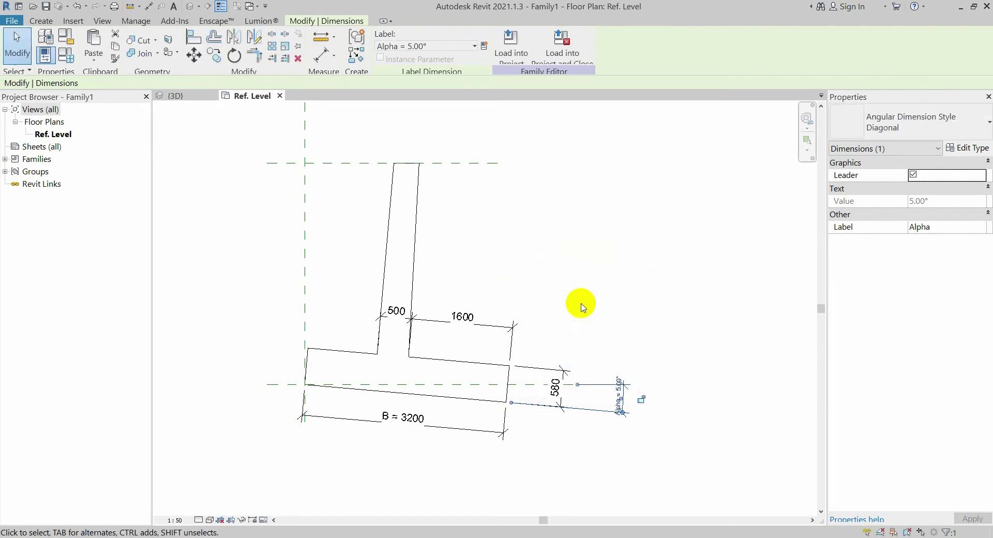
pyautogui.click(574, 307)
# Label the 580 base thickness Gf4 and the 1600 dimension BW
pyautogui.scroll(2, 517, 327)
pyautogui.click(552, 382)
pyautogui.scroll(-1, 550, 377)
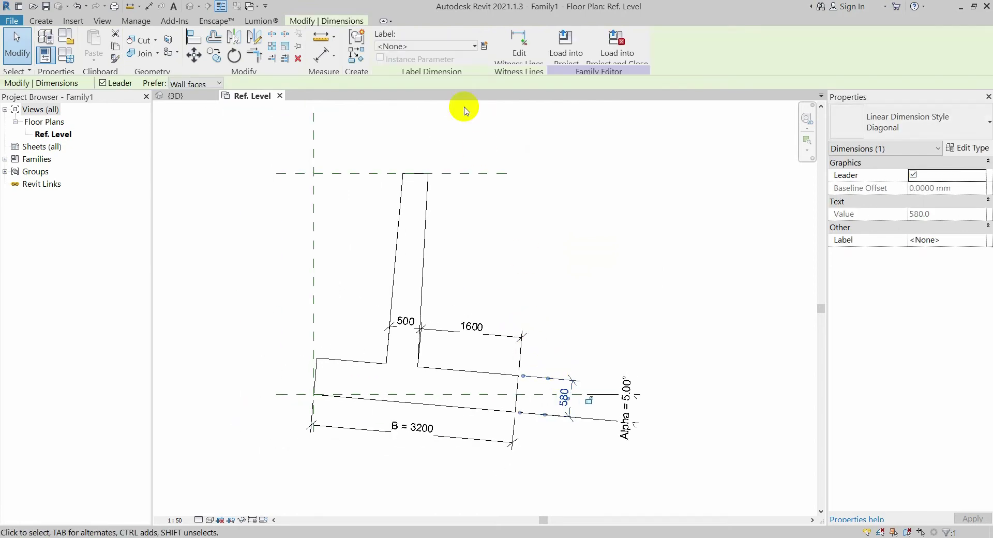
pyautogui.click(485, 46)
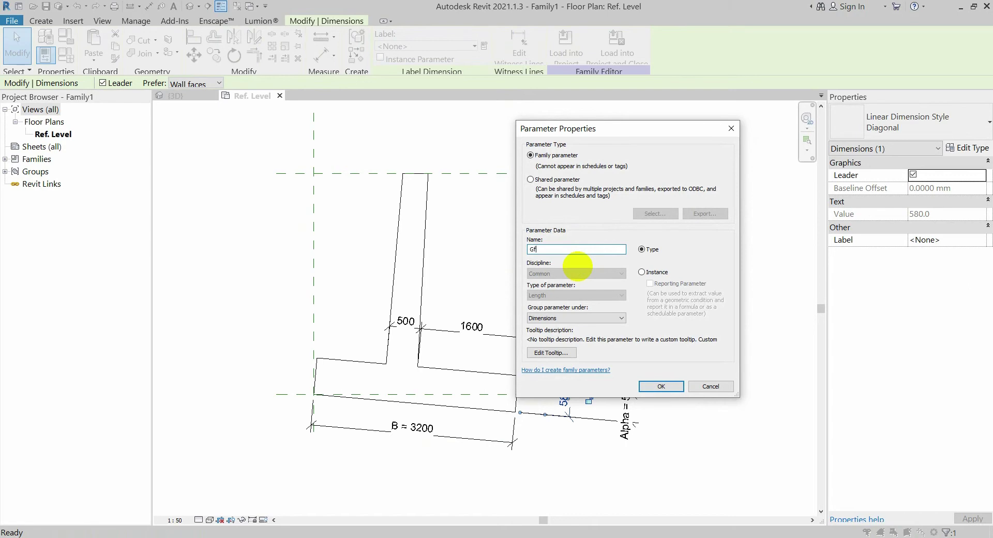
pyautogui.click(661, 385)
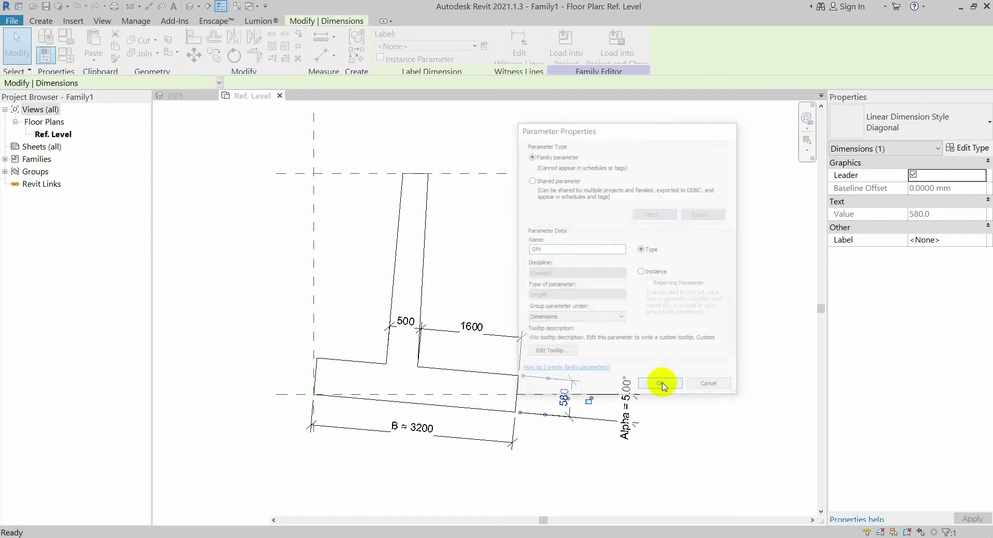
pyautogui.click(499, 332)
pyautogui.click(484, 45)
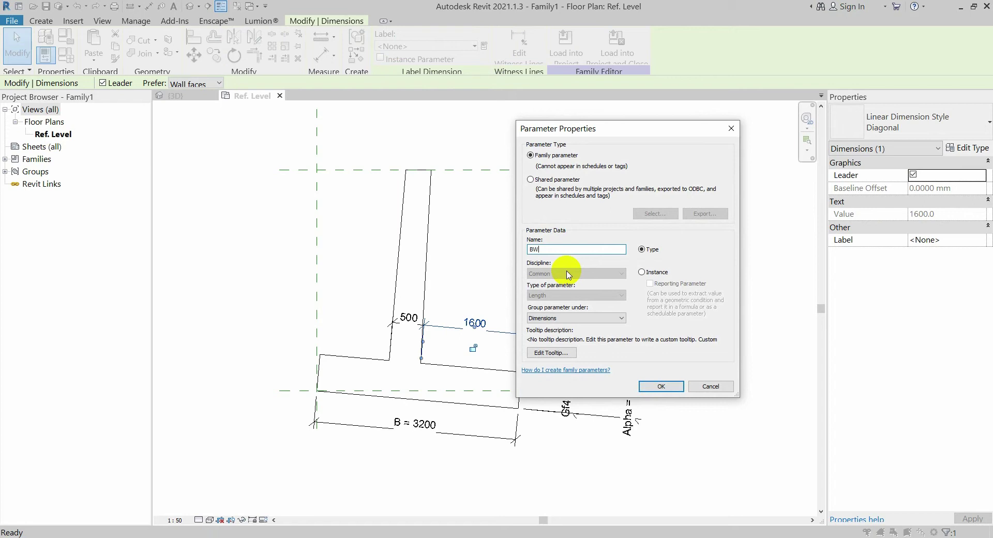
pyautogui.click(650, 387)
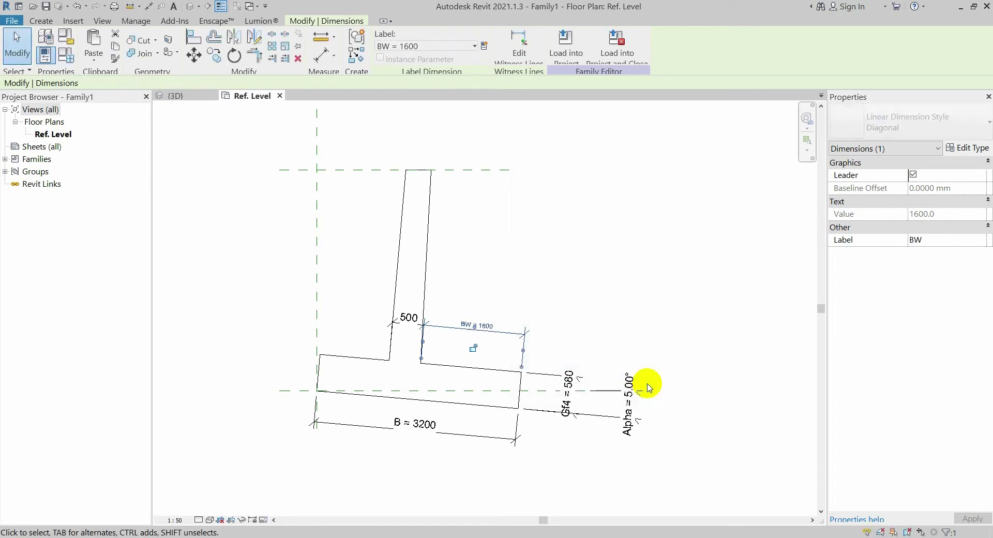
pyautogui.click(525, 302)
# Label the 500 stem width dimension with new parameter GW2
pyautogui.scroll(-1, 377, 344)
pyautogui.scroll(1, 414, 329)
pyautogui.click(415, 328)
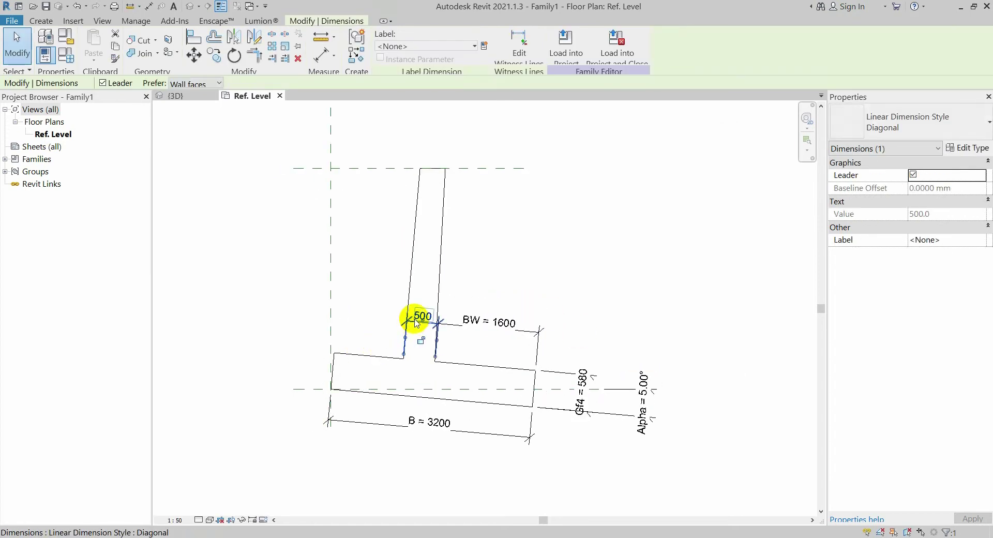
pyautogui.click(485, 45)
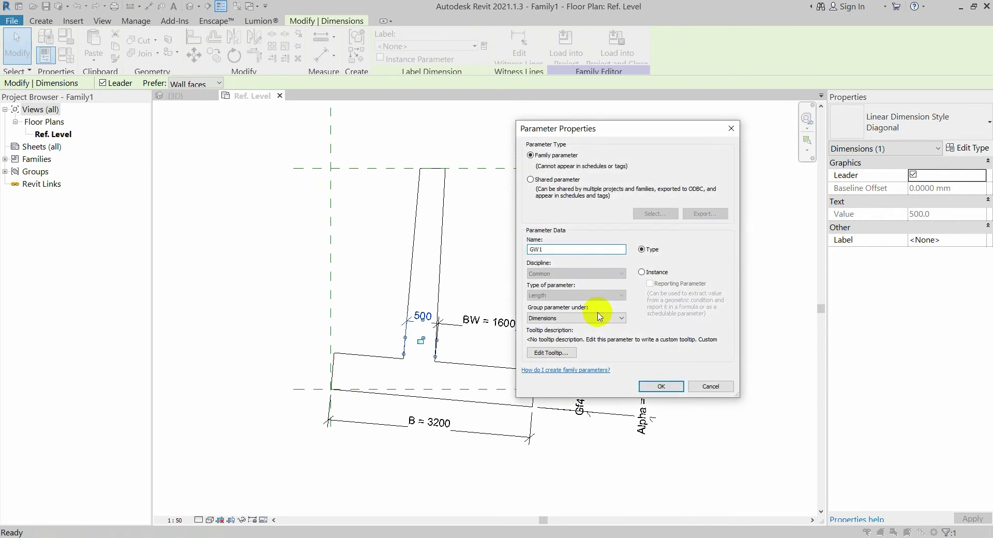
pyautogui.click(646, 386)
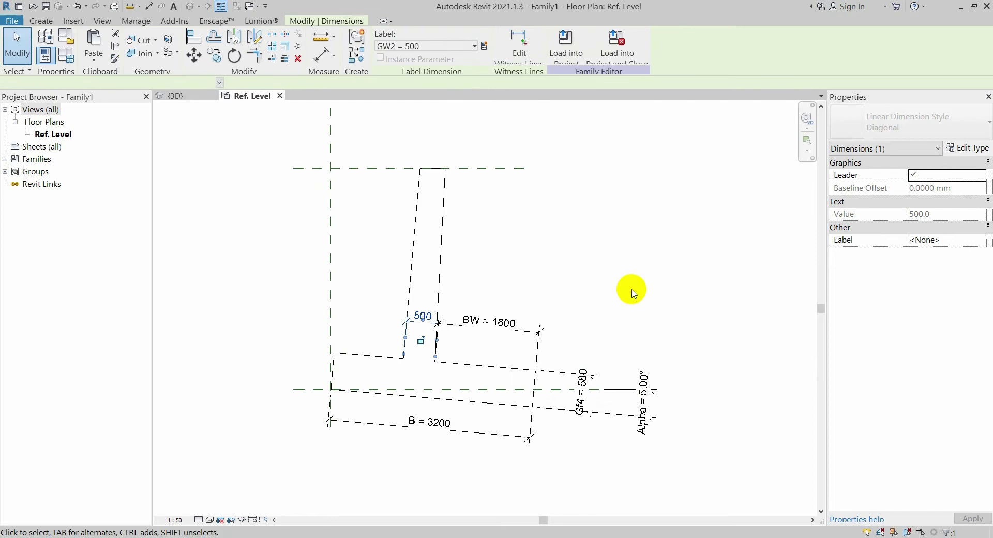
pyautogui.click(632, 290)
# Extend the footing's left profile line to the vertical reference plane
pyautogui.scroll(-1, 569, 320)
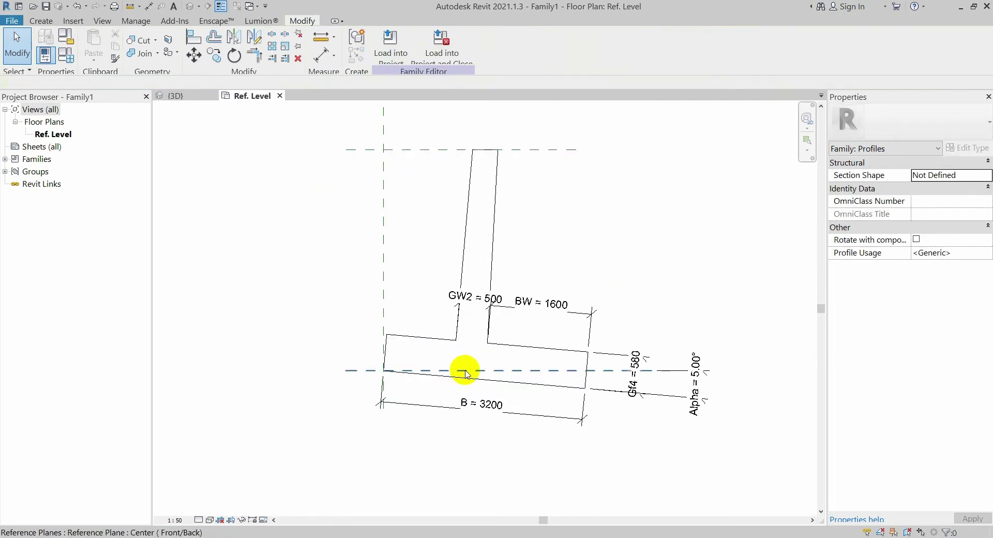
pyautogui.scroll(2, 492, 372)
pyautogui.scroll(-1, 494, 366)
pyautogui.scroll(1, 538, 371)
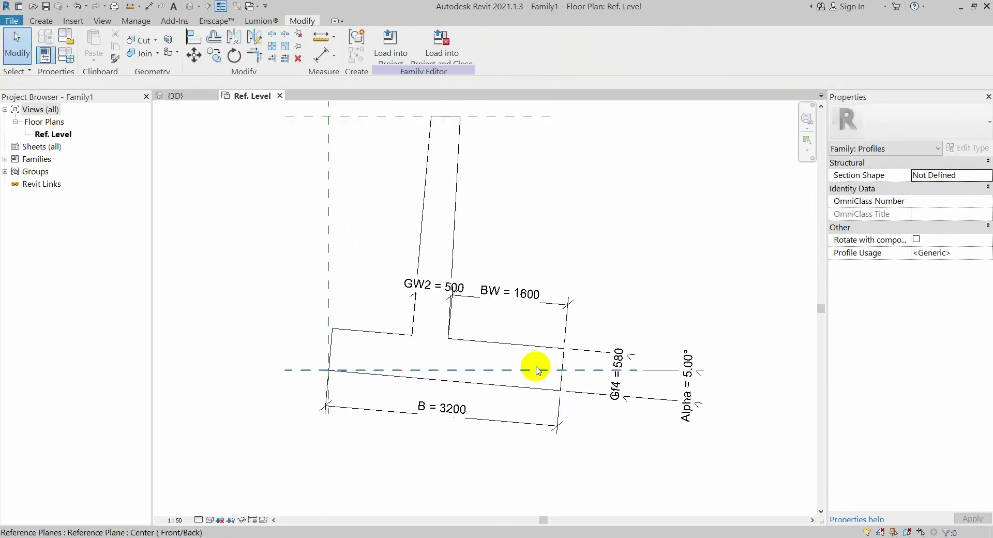
pyautogui.scroll(-1, 450, 342)
pyautogui.click(404, 335)
pyautogui.moveTo(418, 335); pyautogui.dragTo(465, 335)
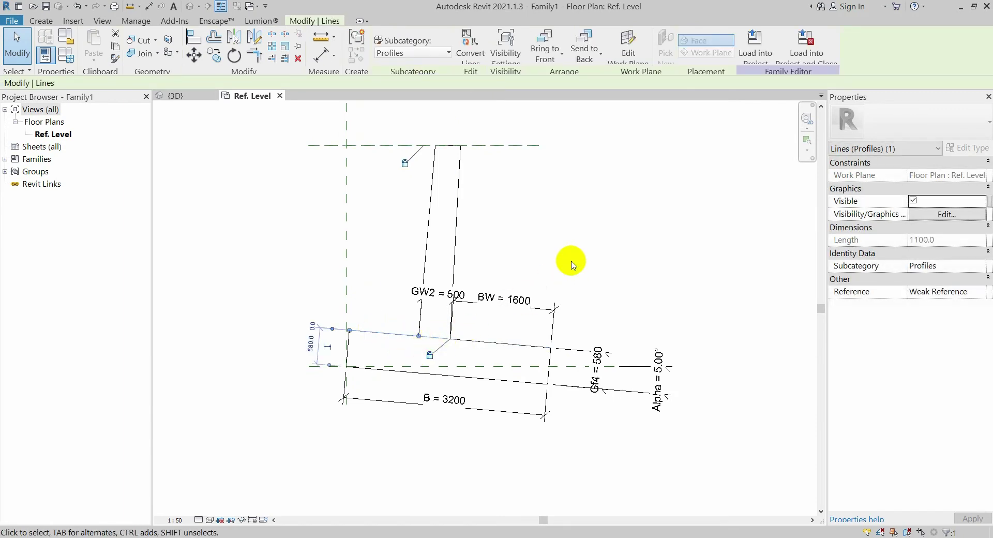
# Add a 3500 aligned dimension between the top and bottom reference planes
pyautogui.click(572, 262)
pyautogui.scroll(-2, 491, 303)
pyautogui.click(321, 55)
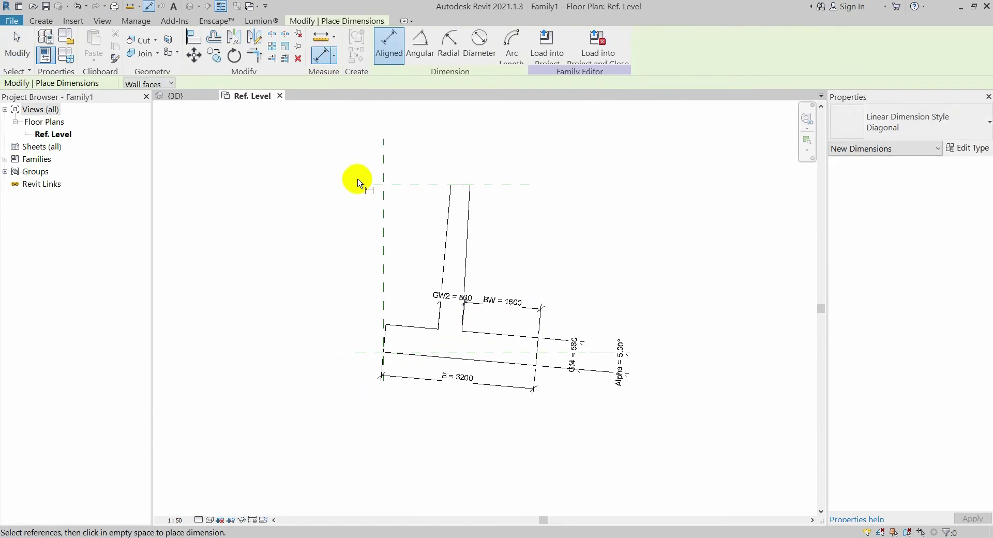
pyautogui.click(357, 184)
pyautogui.click(359, 350)
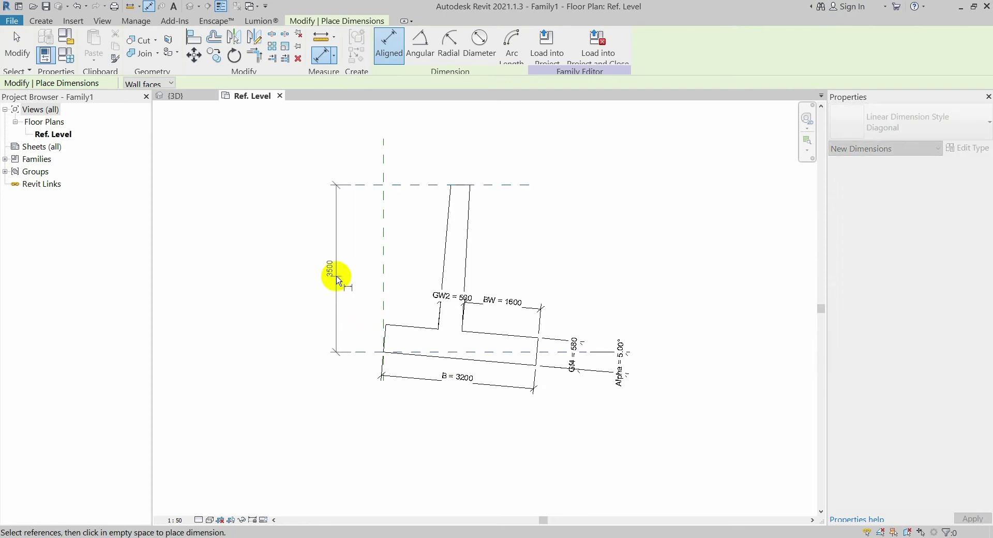
pyautogui.click(333, 282)
pyautogui.press('Escape')
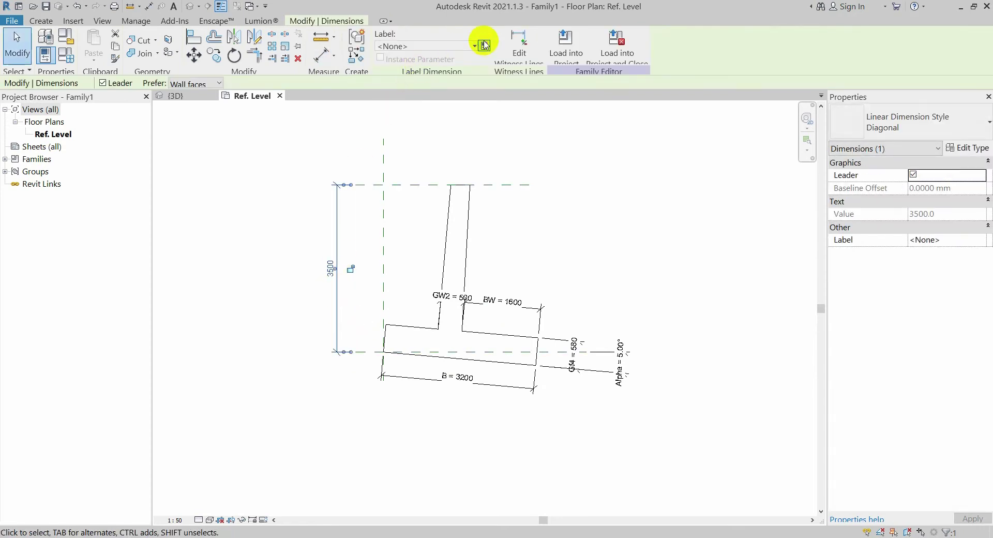
# Label the height dimension with a new parameter H
pyautogui.click(484, 46)
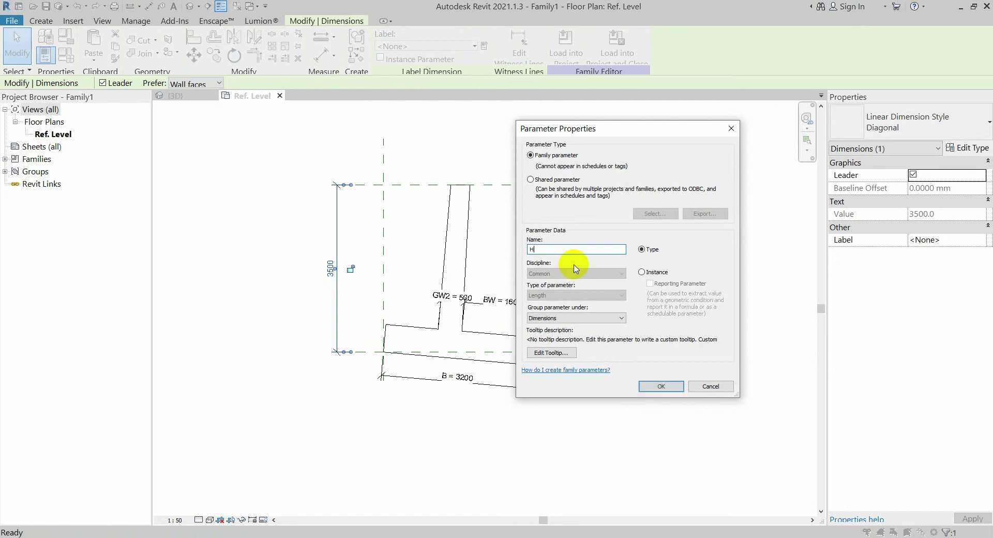
pyautogui.write('H')
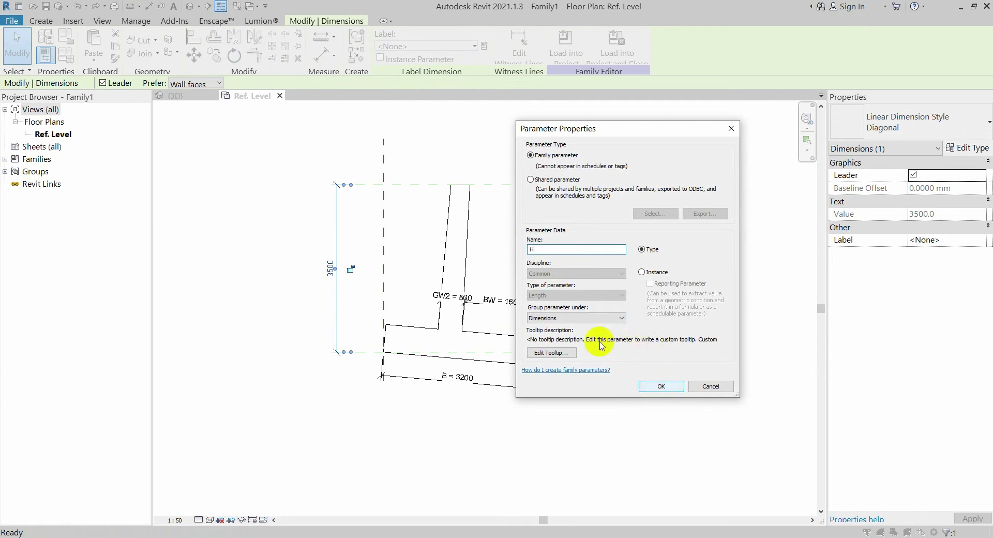
pyautogui.click(661, 387)
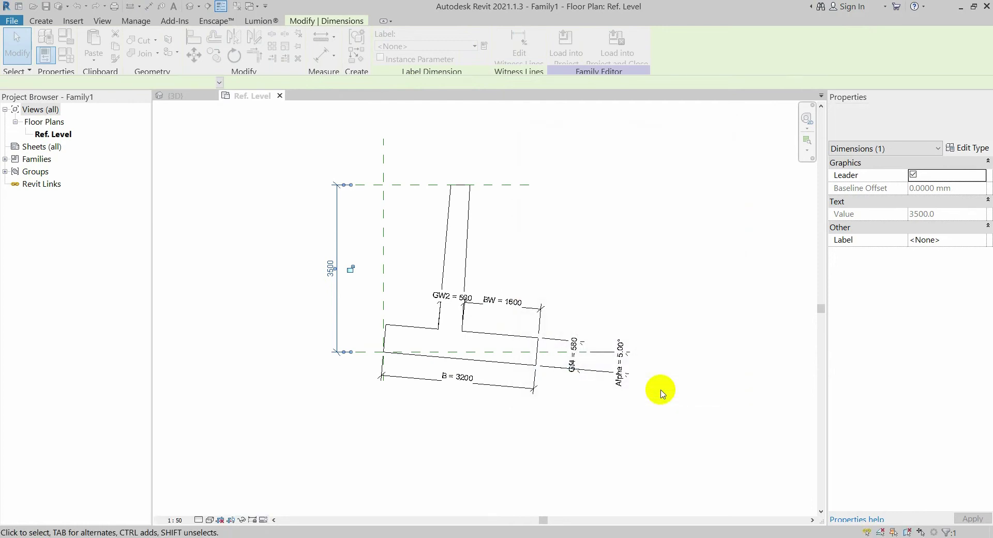
pyautogui.click(632, 281)
pyautogui.scroll(2, 564, 283)
pyautogui.scroll(1, 289, 176)
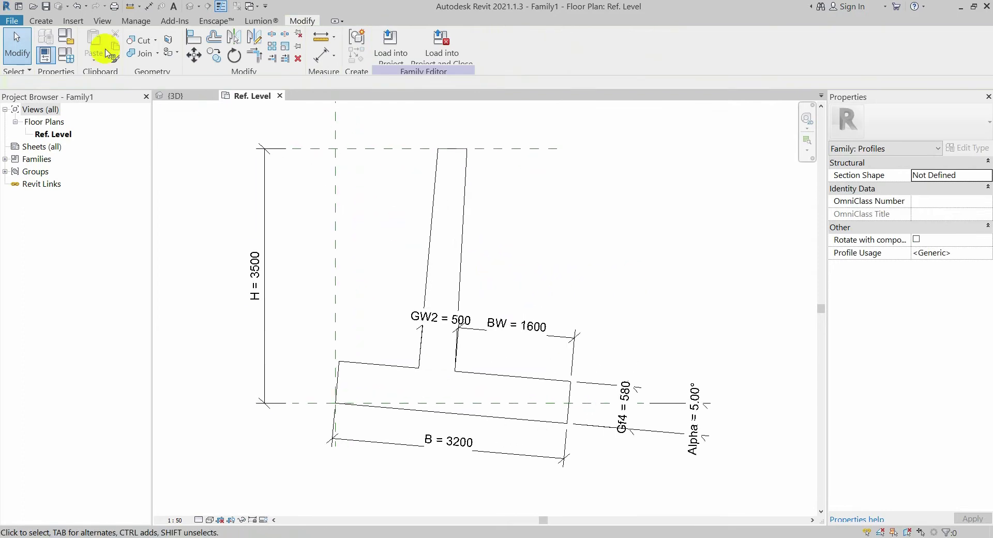
# In Family Types, flex Alpha to 8° and 3°, then restore it to 5°
pyautogui.click(66, 54)
pyautogui.click(700, 178)
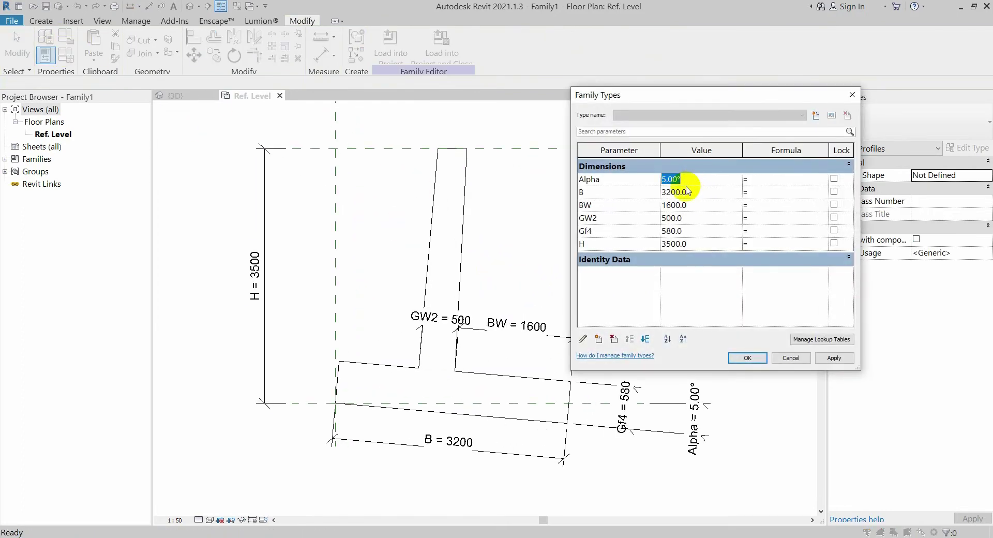
pyautogui.write('8')
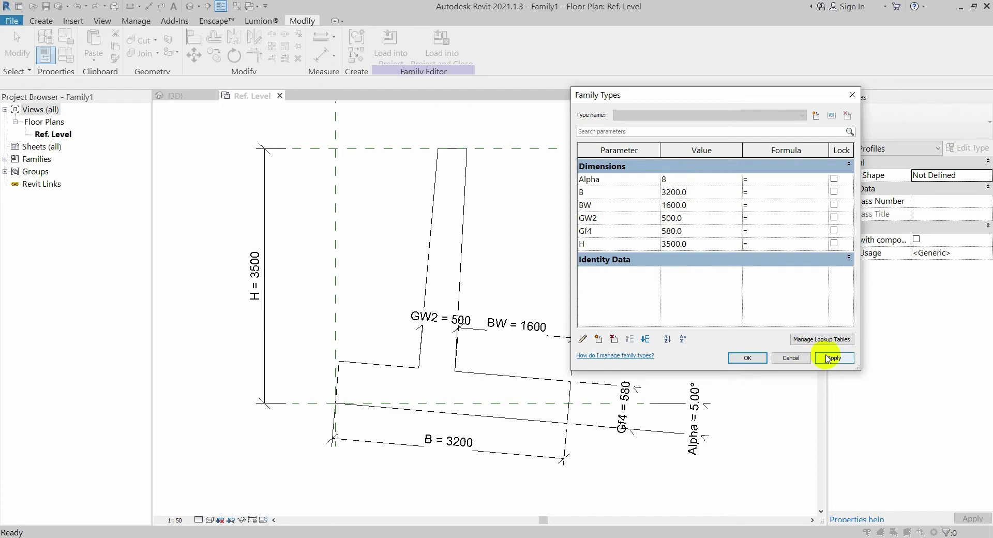
pyautogui.click(831, 357)
pyautogui.click(702, 181)
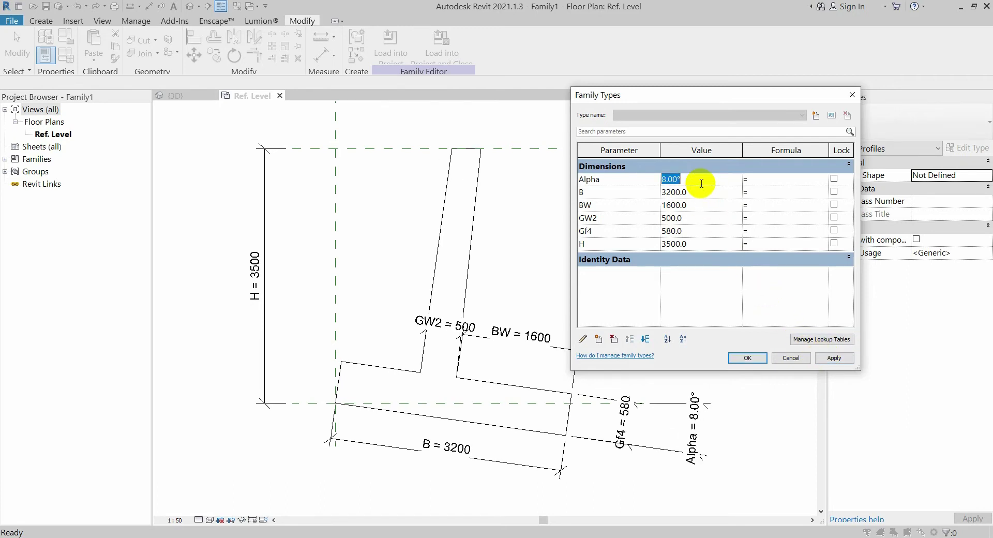
pyautogui.write('3')
pyautogui.click(834, 358)
pyautogui.click(693, 178)
pyautogui.write('5')
pyautogui.click(834, 357)
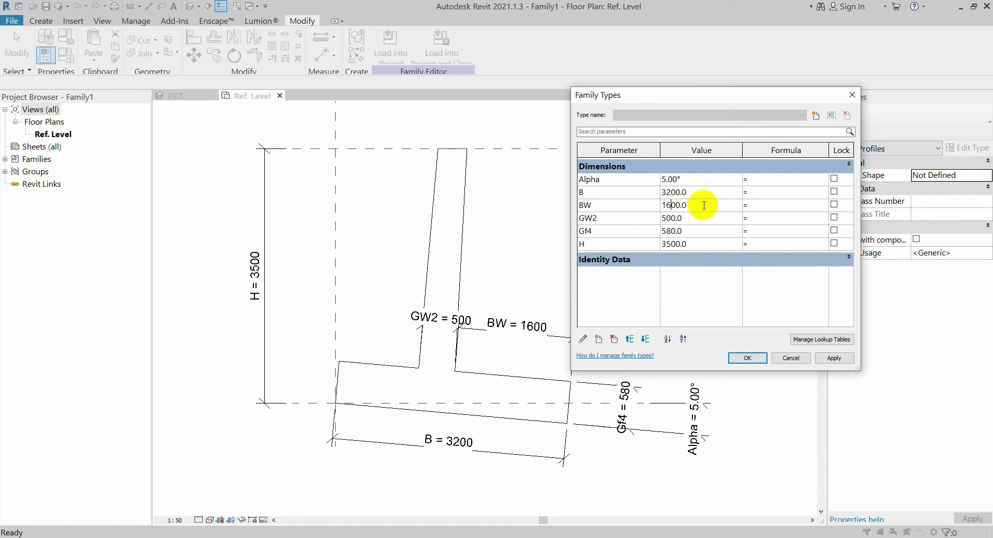
# Set BW to 1200 and GW2 to 700, applying each
pyautogui.moveTo(703, 205); pyautogui.dragTo(653, 210)
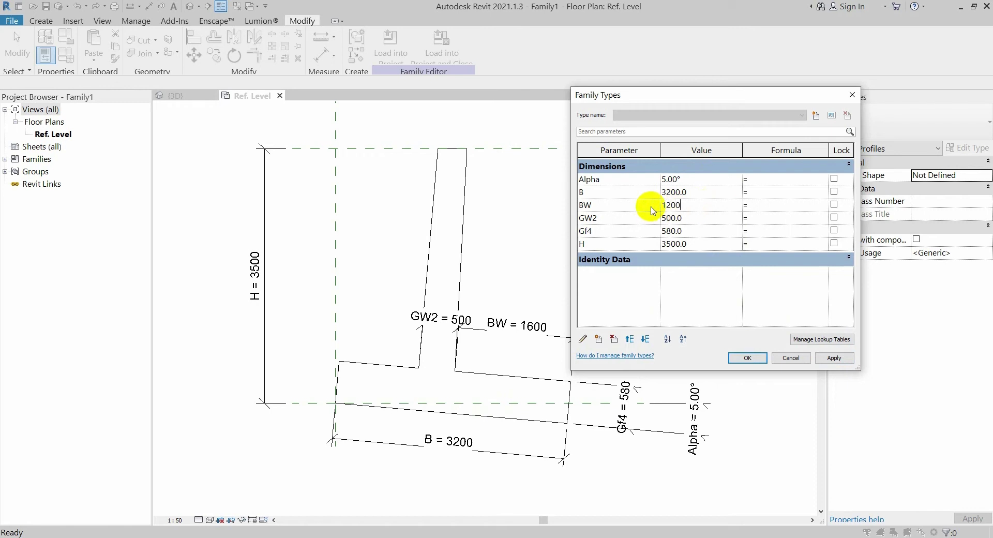
pyautogui.click(833, 358)
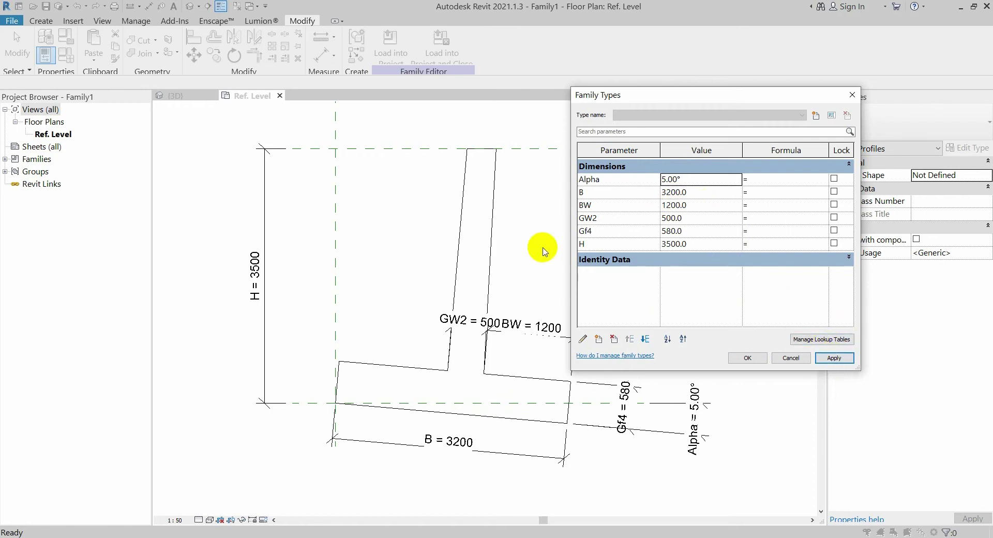
pyautogui.click(710, 207)
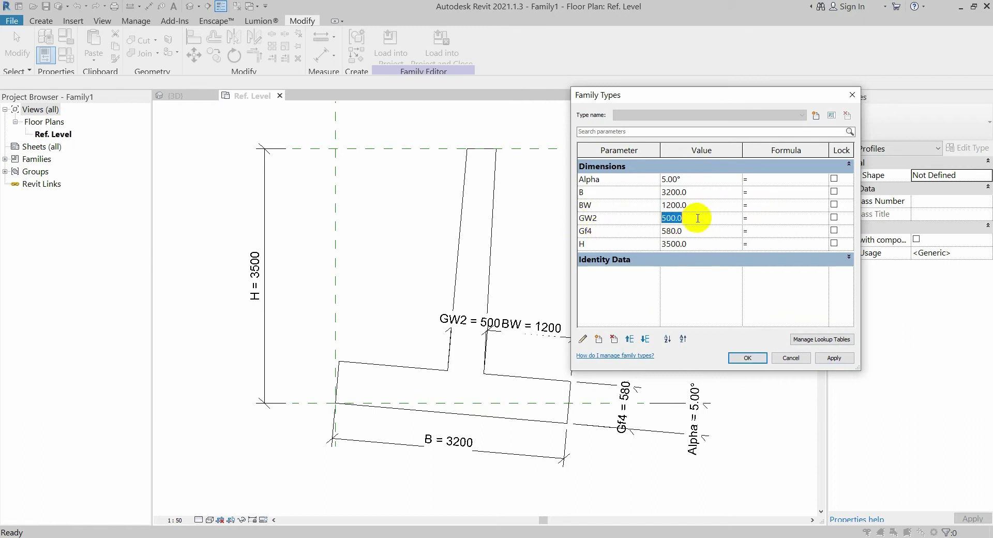
pyautogui.write('700')
pyautogui.click(834, 357)
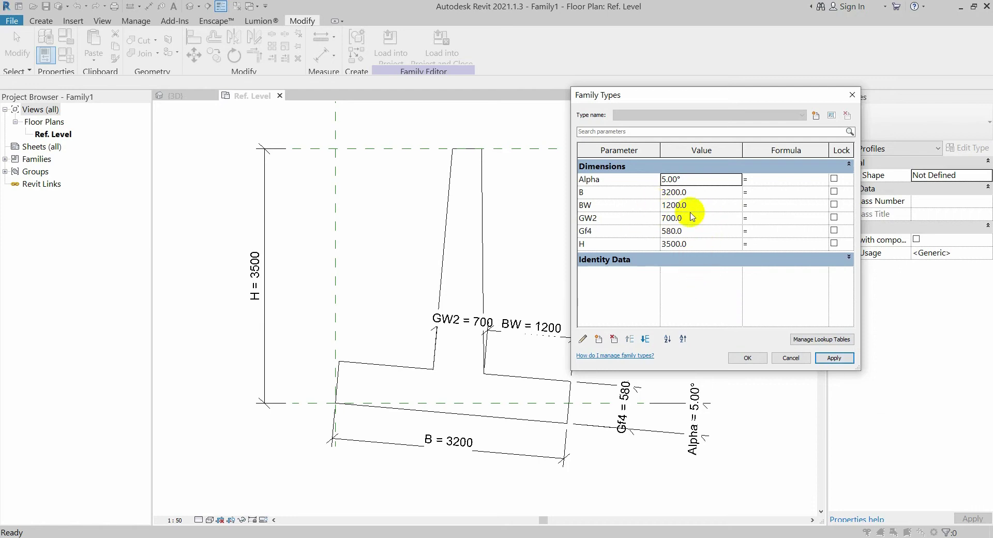
# Flex B to 3600 and 3100, then restore it to 3200
pyautogui.click(709, 192)
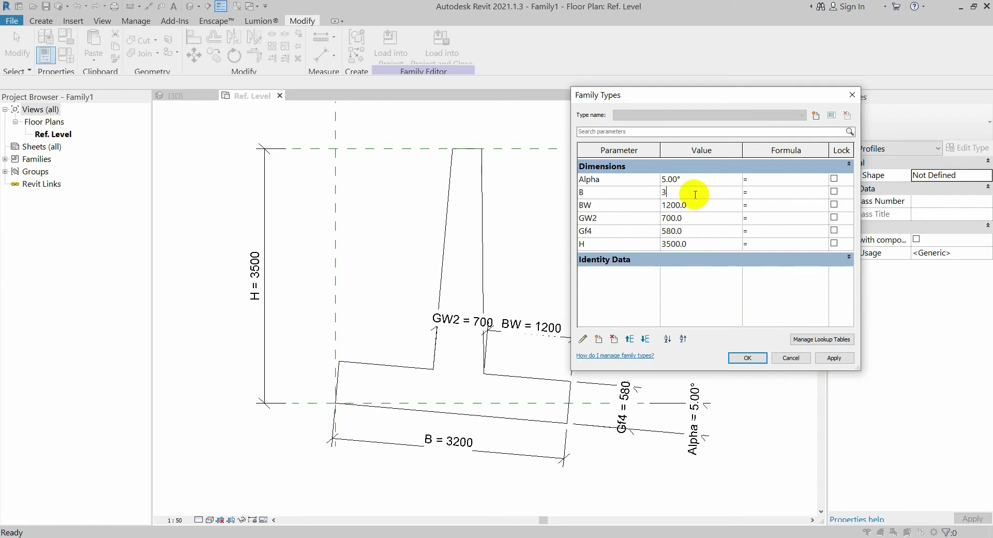
pyautogui.write('60')
pyautogui.click(834, 358)
pyautogui.click(668, 192)
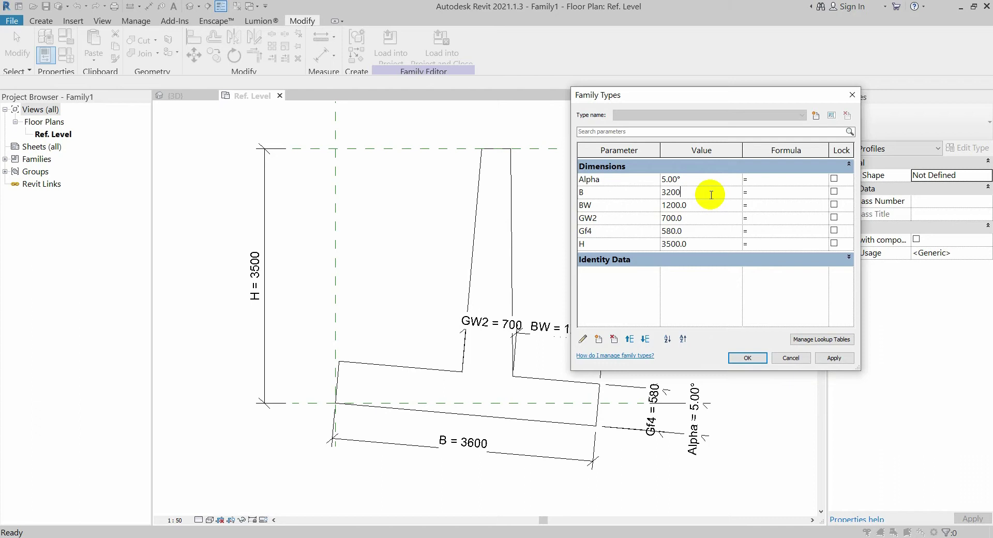
pyautogui.click(637, 194)
pyautogui.write('00.0')
pyautogui.click(835, 358)
pyautogui.click(695, 195)
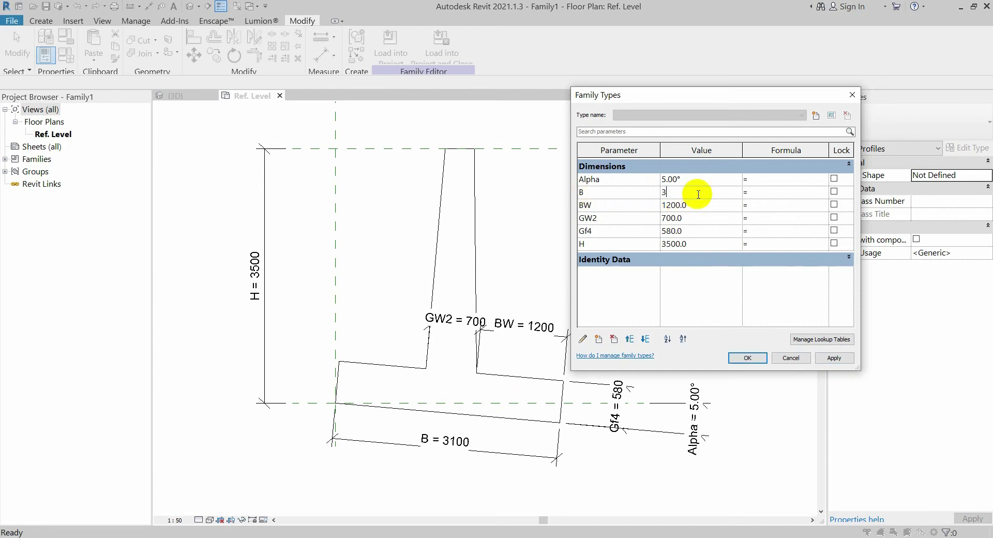
pyautogui.click(835, 358)
# Flex H to 2500 and 3600, then set it back to 3500
pyautogui.click(683, 243)
pyautogui.write('2500')
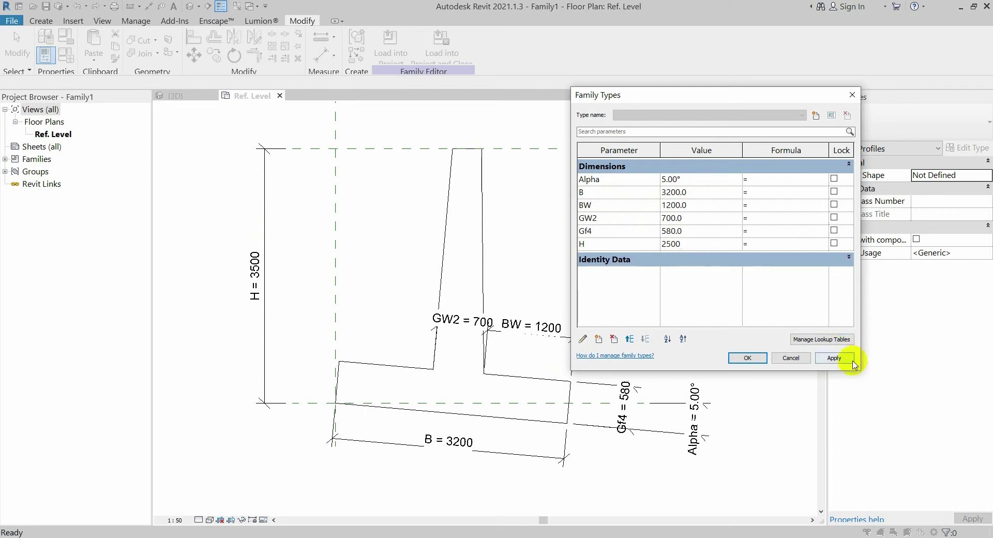
pyautogui.click(848, 360)
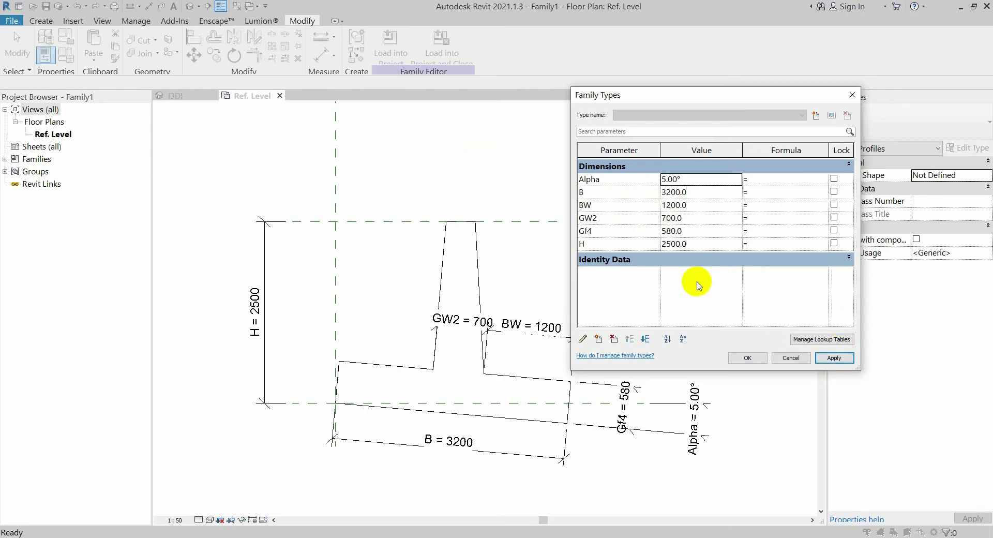
pyautogui.click(702, 243)
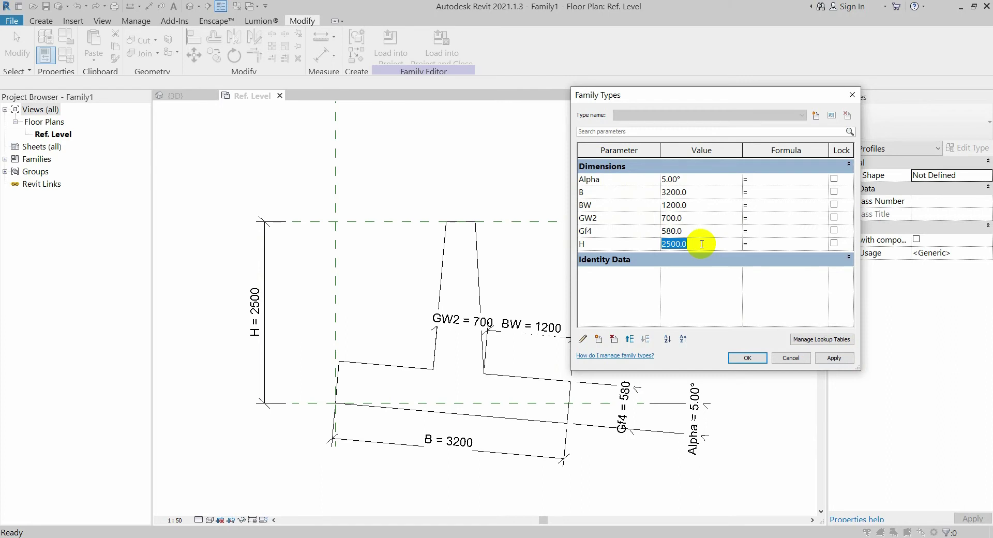
pyautogui.write('3600')
pyautogui.click(834, 358)
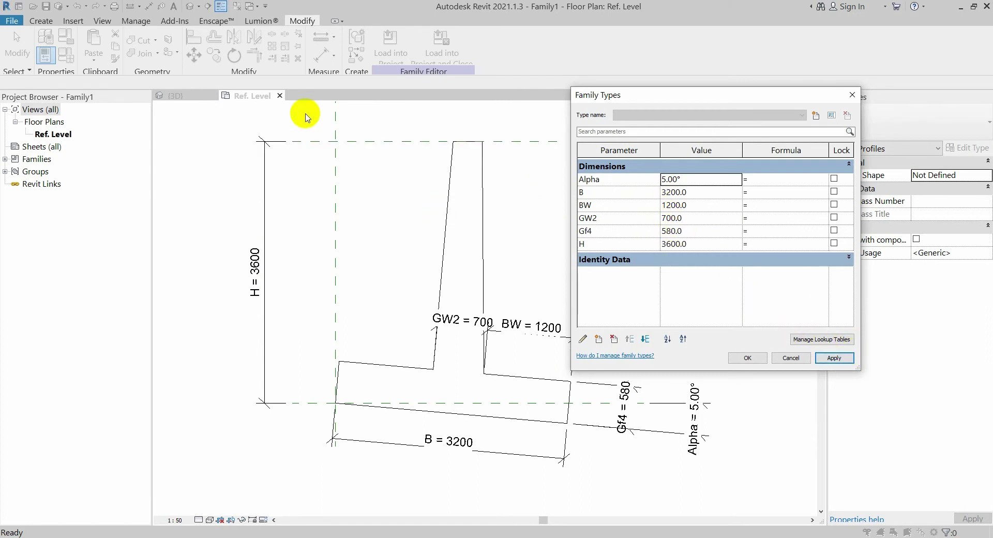
pyautogui.click(699, 246)
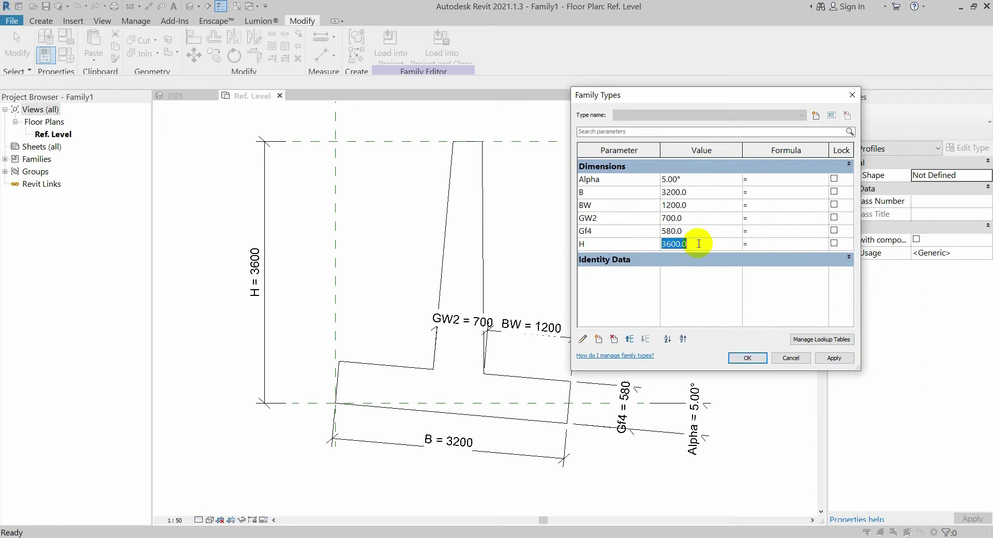
pyautogui.write('3500')
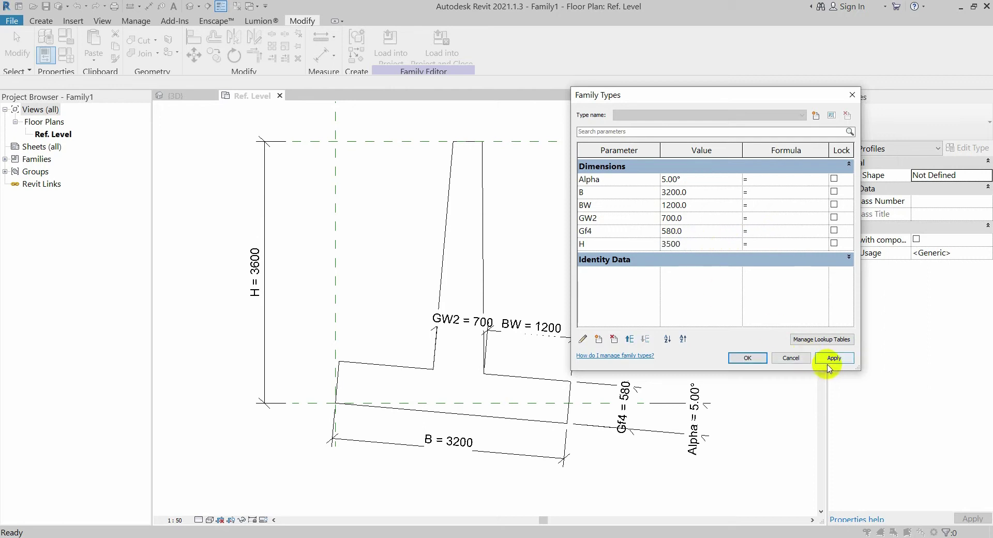
pyautogui.click(831, 358)
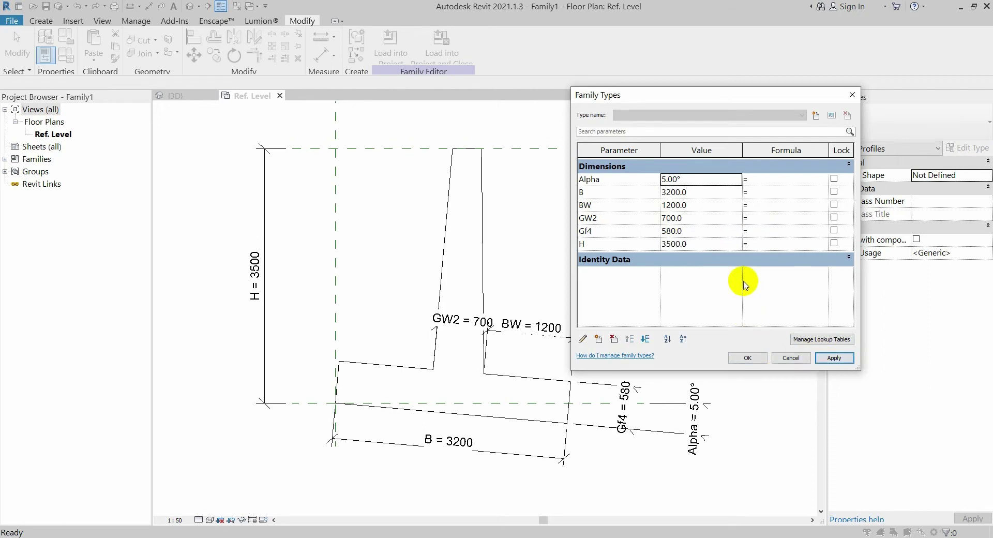
# Add the Beta angle parameter and the Tmp1 and Tmp2 length parameters
pyautogui.click(599, 340)
pyautogui.write('Beta')
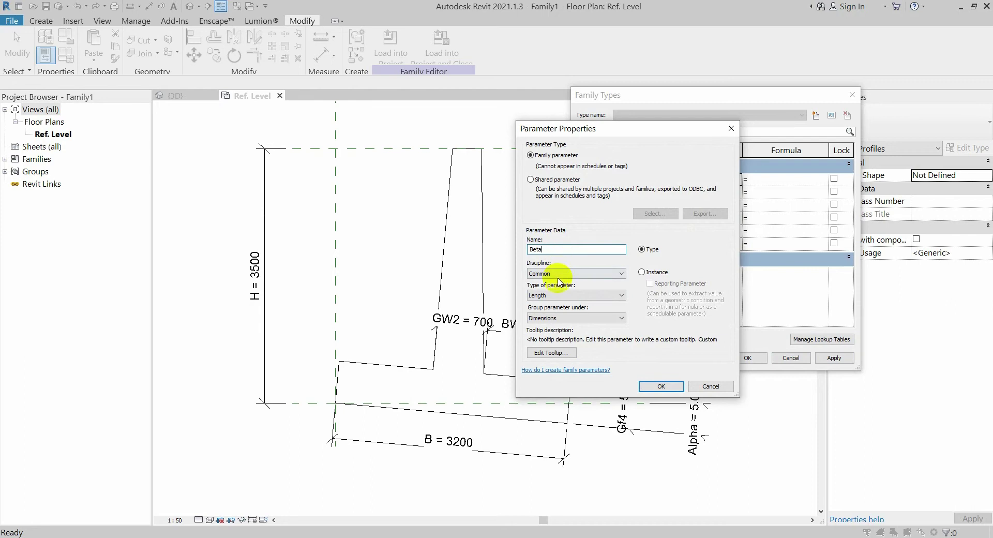
pyautogui.click(569, 295)
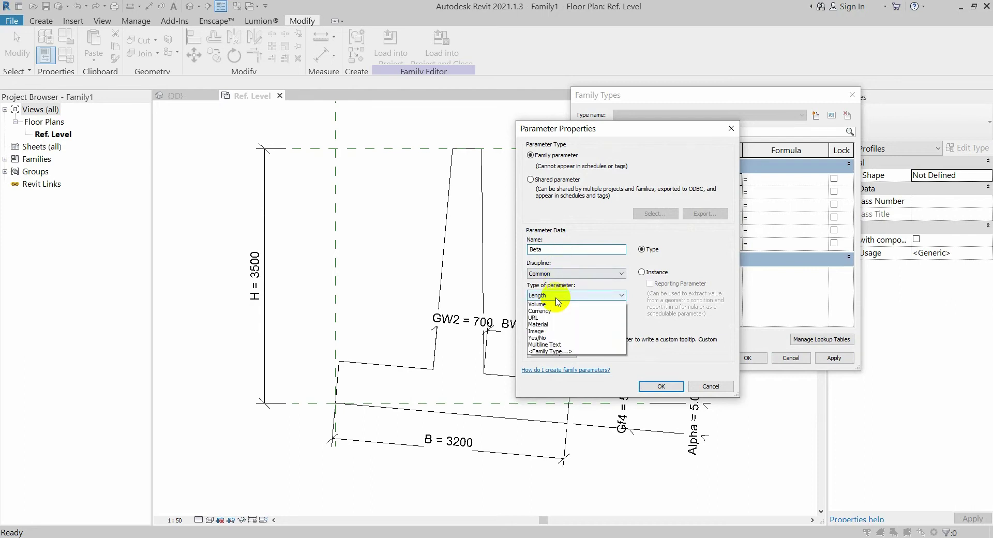
pyautogui.click(544, 316)
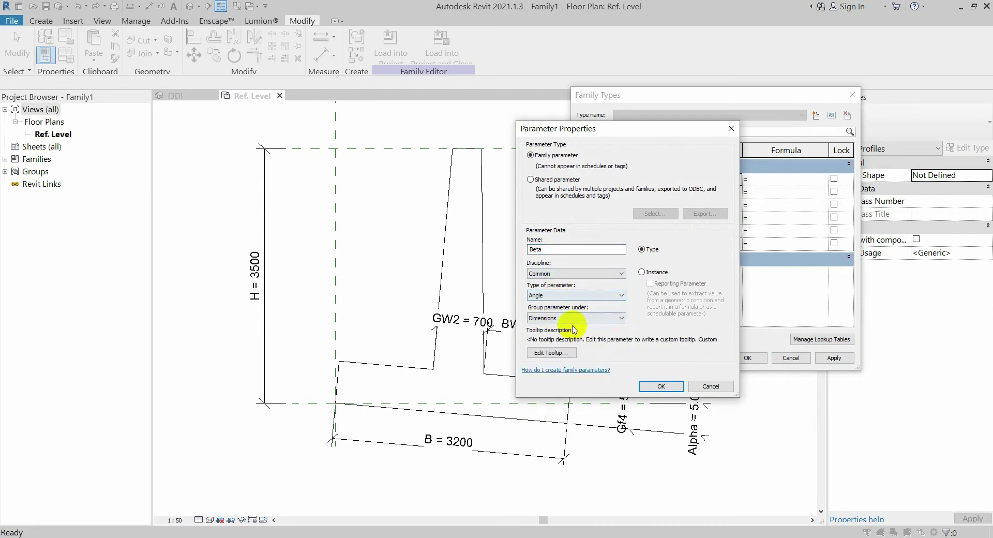
pyautogui.click(655, 386)
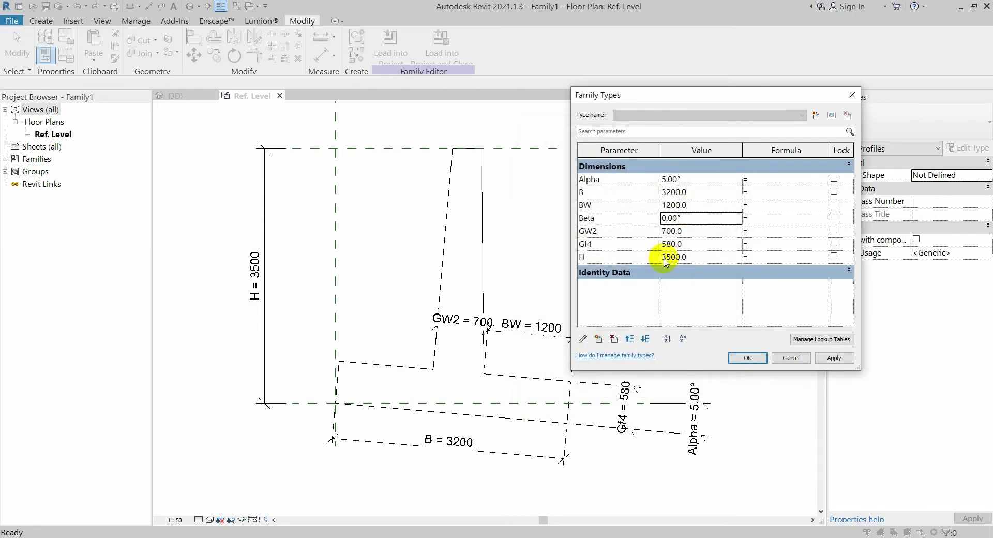
pyautogui.click(600, 338)
pyautogui.write('Tmp1')
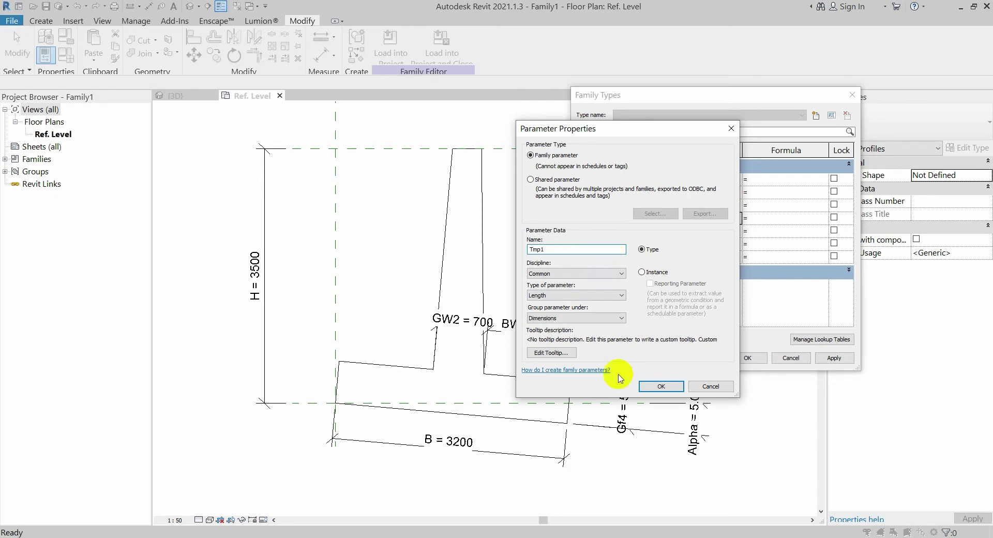
pyautogui.click(658, 387)
pyautogui.click(601, 340)
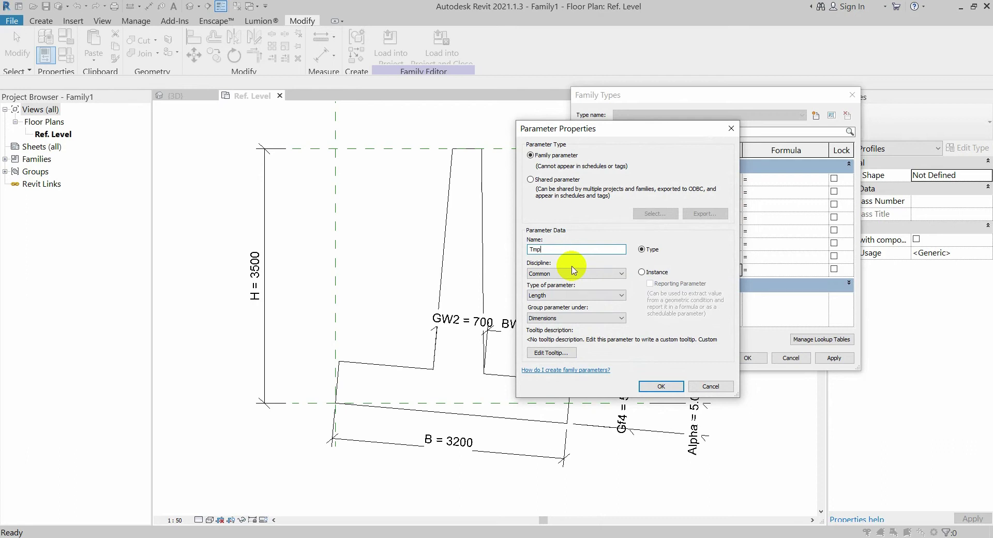
pyautogui.write('2')
pyautogui.click(658, 385)
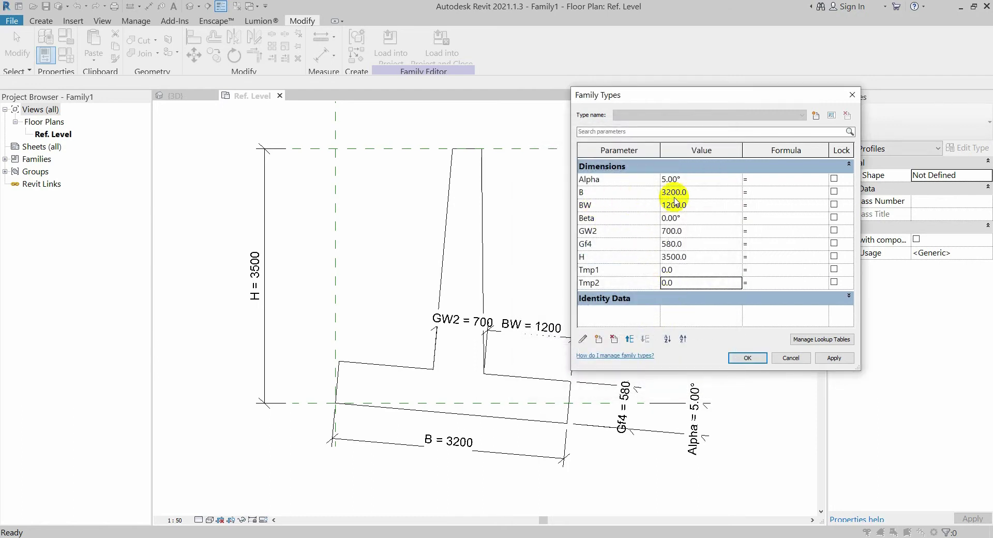
# Add the Gamma and Gamma2 angle parameters
pyautogui.click(599, 339)
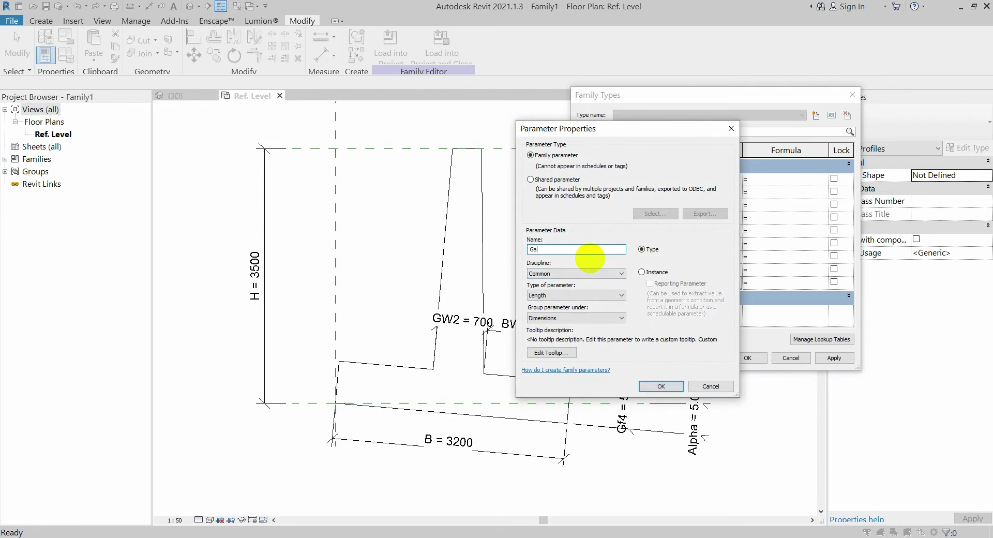
pyautogui.write('Gamma')
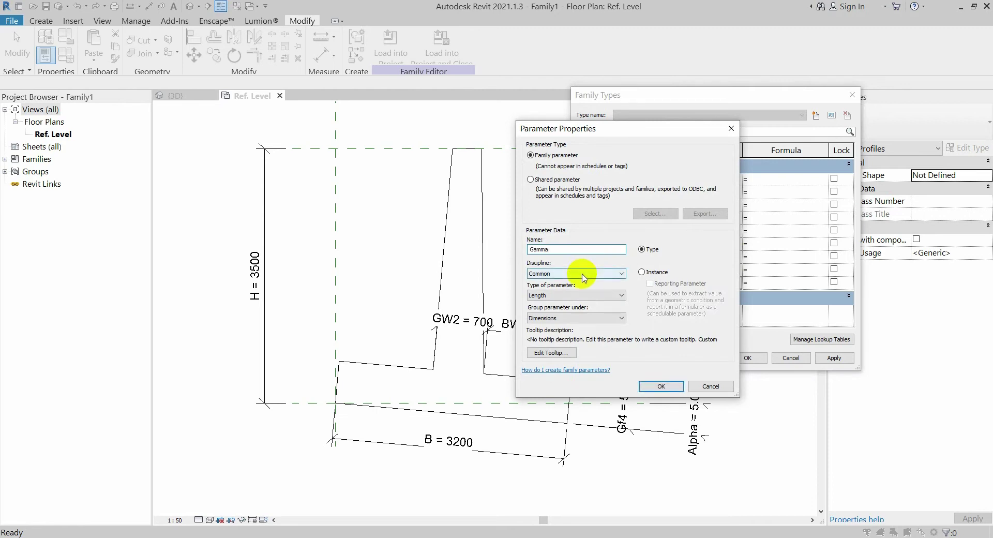
pyautogui.click(574, 295)
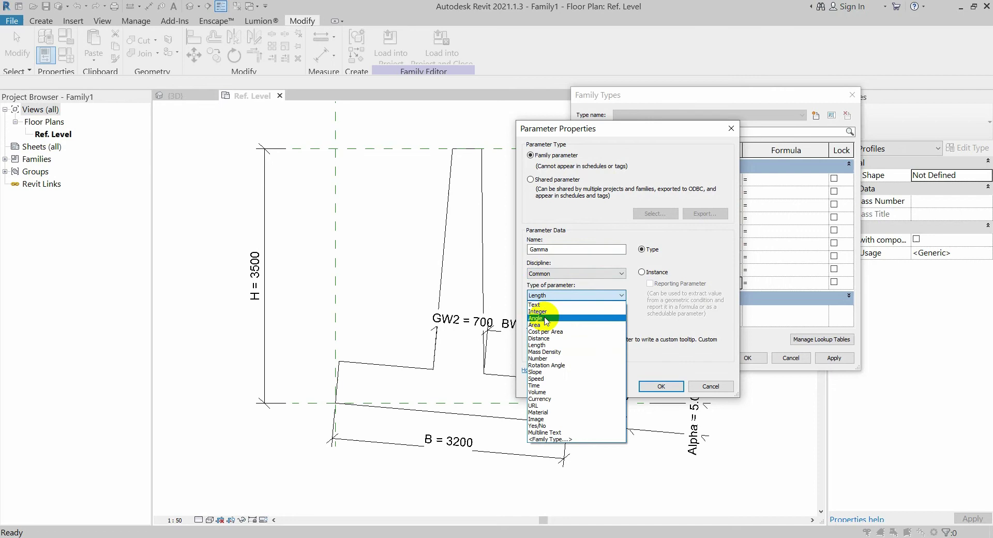
pyautogui.click(546, 318)
pyautogui.click(651, 388)
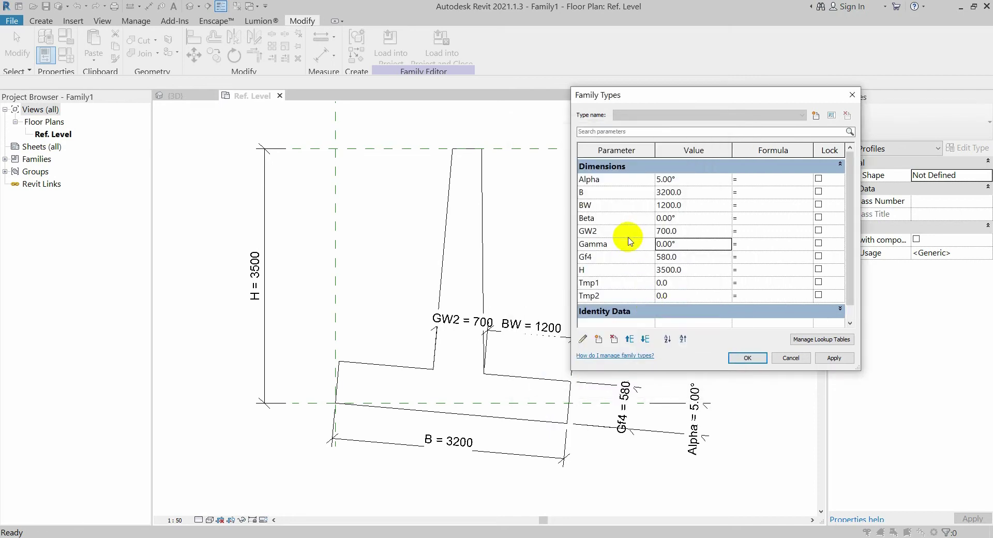
pyautogui.click(600, 340)
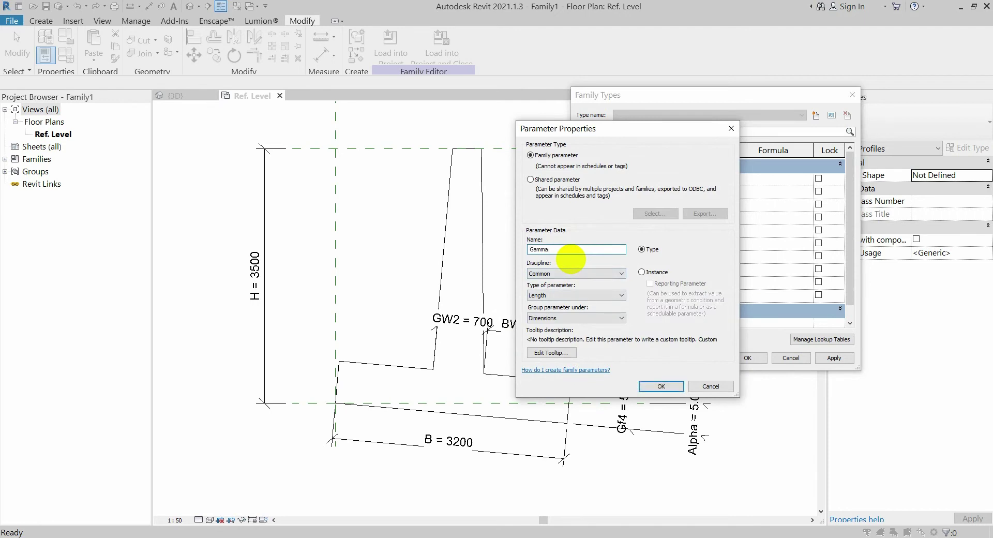
pyautogui.click(590, 295)
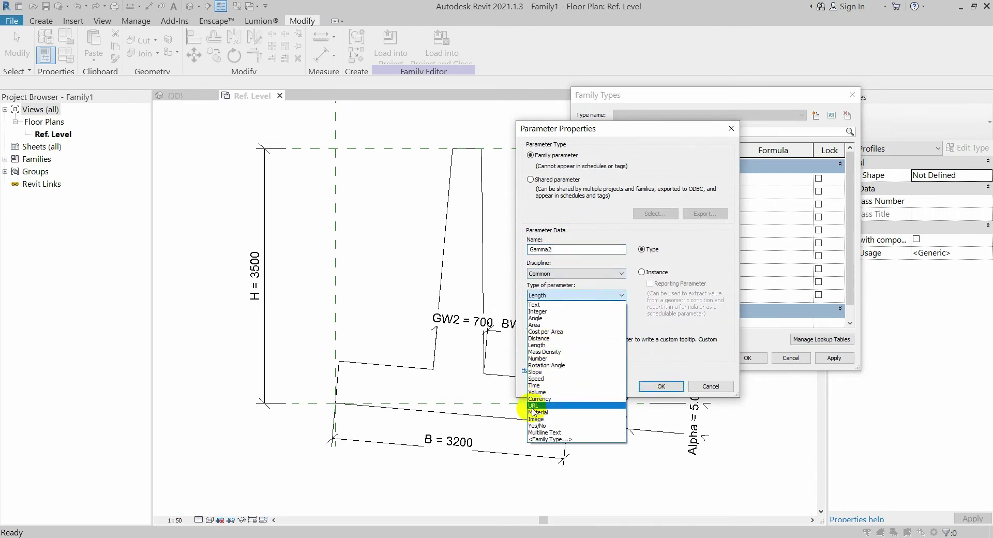
pyautogui.click(541, 318)
pyautogui.click(642, 382)
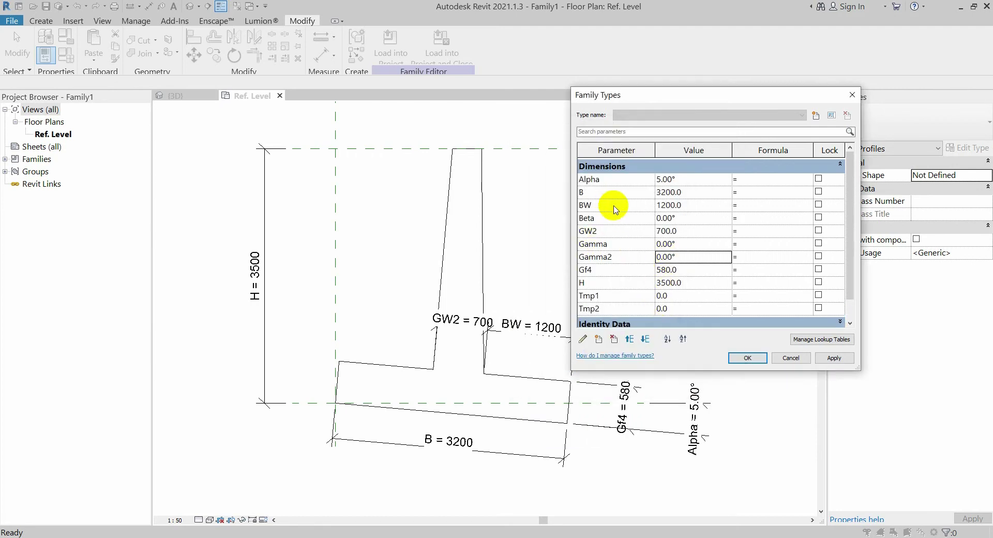
# Apply the new parameters and select the Beta value for editing
pyautogui.click(833, 358)
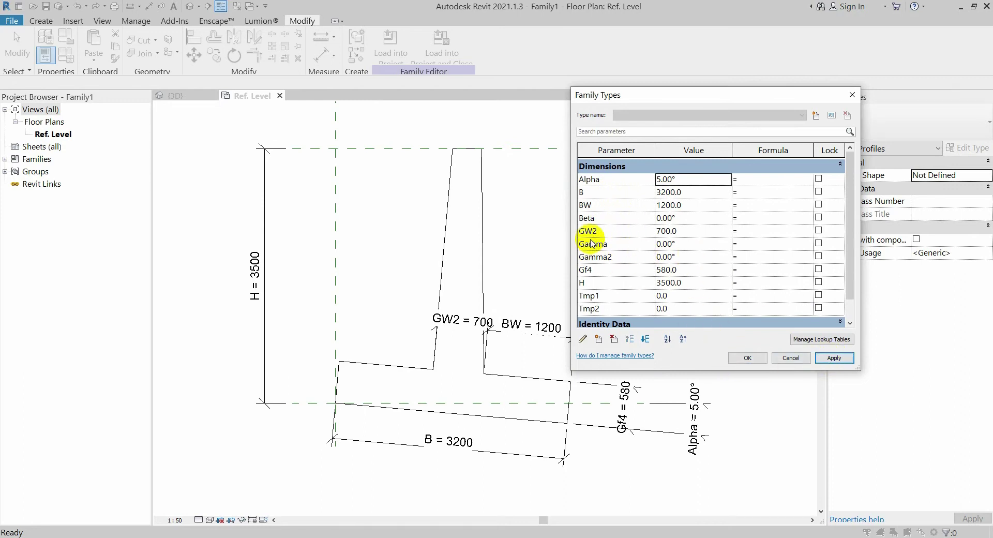
pyautogui.click(702, 245)
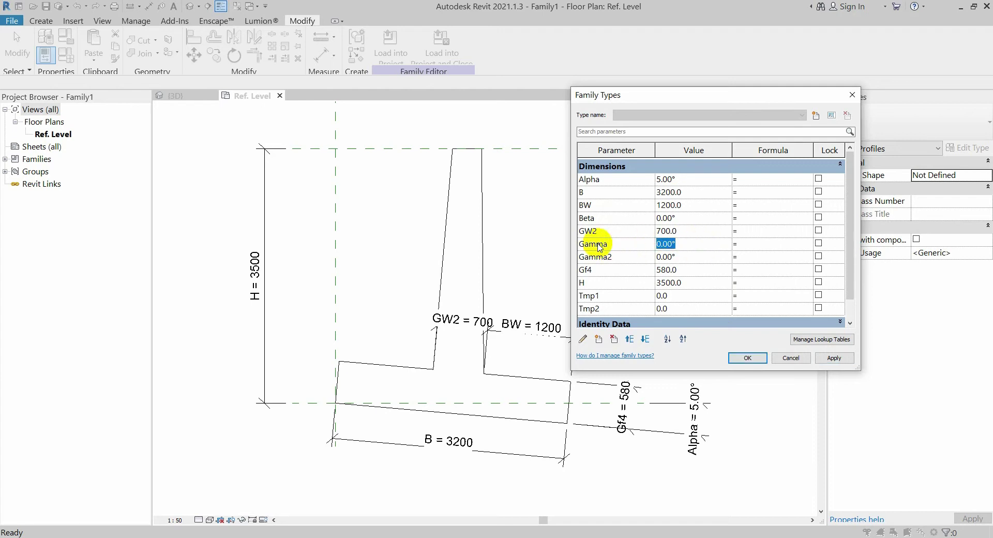
pyautogui.click(693, 180)
pyautogui.click(687, 218)
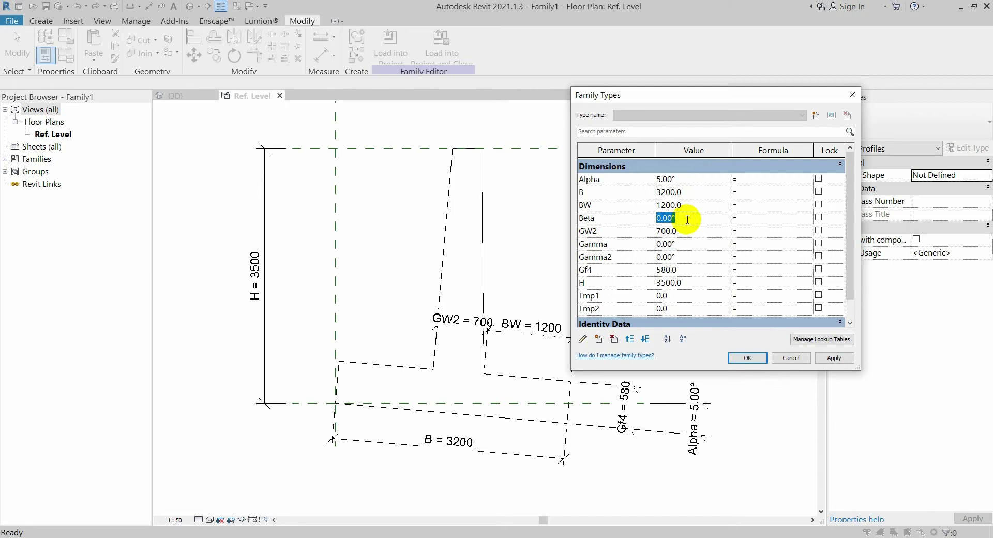
pyautogui.write('6')
# Enter Beta 6.00°, Gamma 12.50° and Gamma2 8.40°, then accept with OK
pyautogui.click(683, 244)
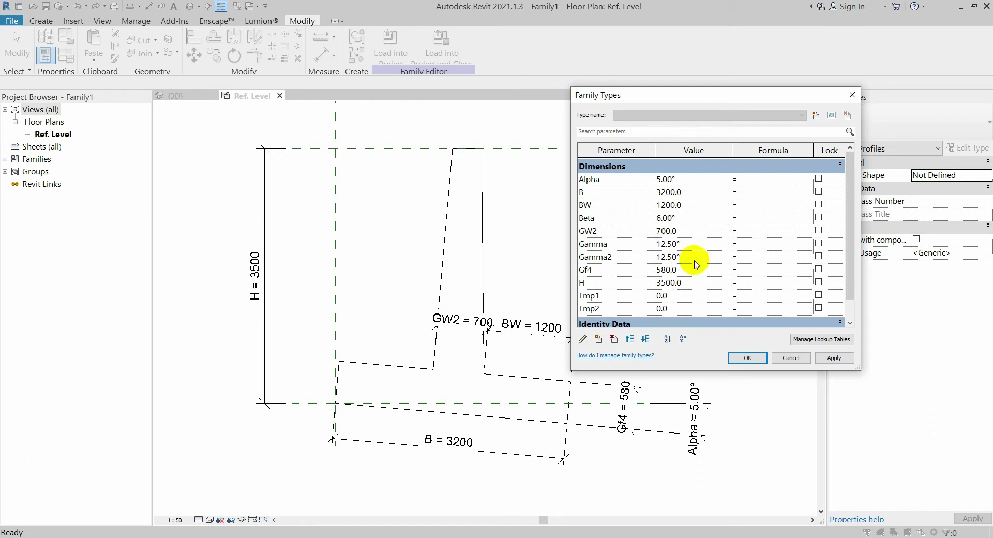
pyautogui.moveTo(694, 255); pyautogui.dragTo(678, 256)
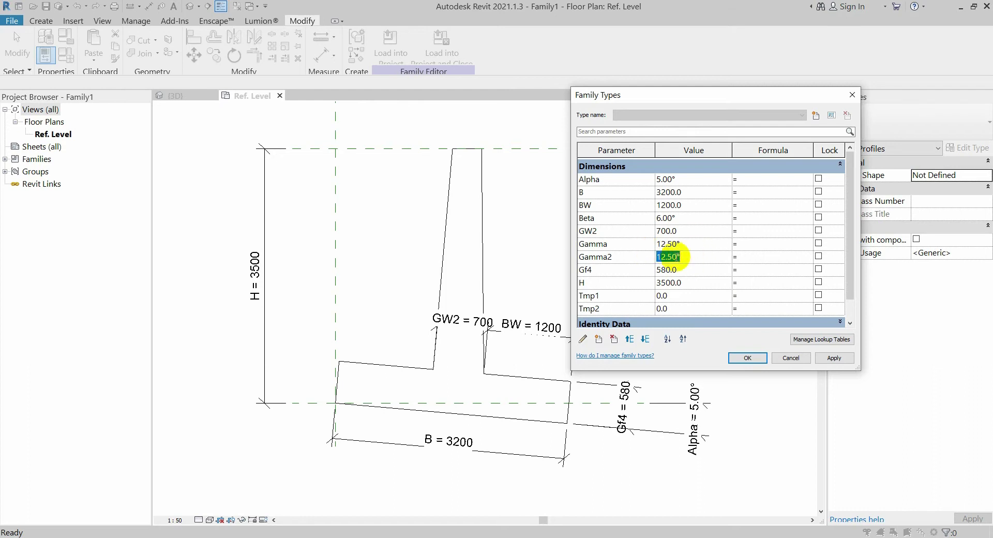
pyautogui.write('8.4')
pyautogui.press('Return')
pyautogui.click(736, 359)
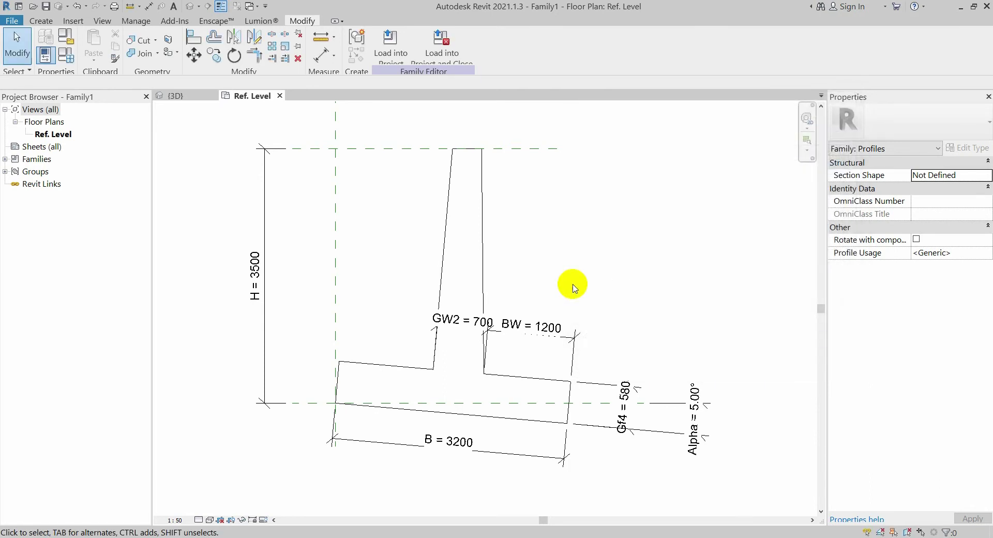
# Start an angular dimension from the stem's right face to the vertical reference plane, then cancel it
pyautogui.scroll(2, 470, 270)
pyautogui.scroll(-3, 470, 270)
pyautogui.moveTo(470, 271); pyautogui.dragTo(485, 289, button='middle')
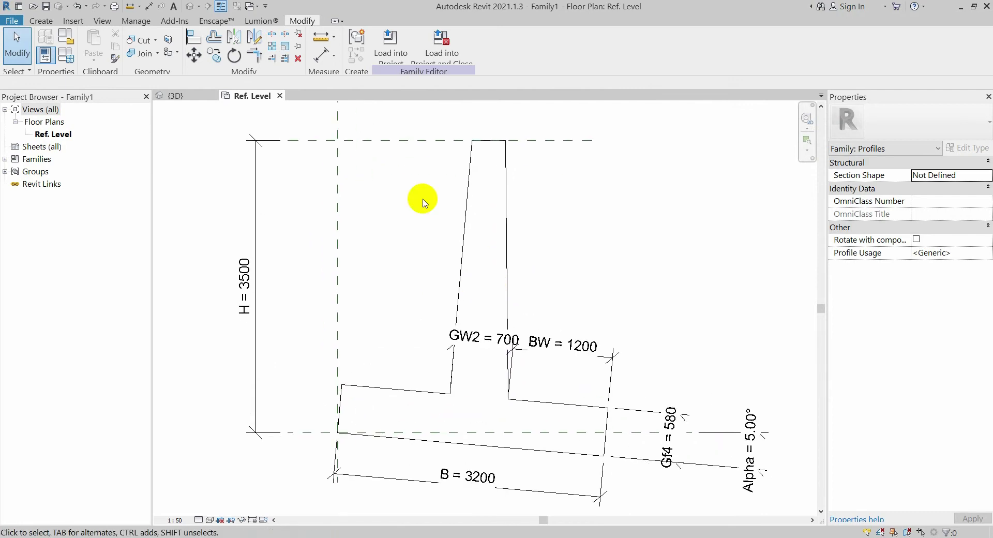
pyautogui.click(321, 54)
pyautogui.click(418, 51)
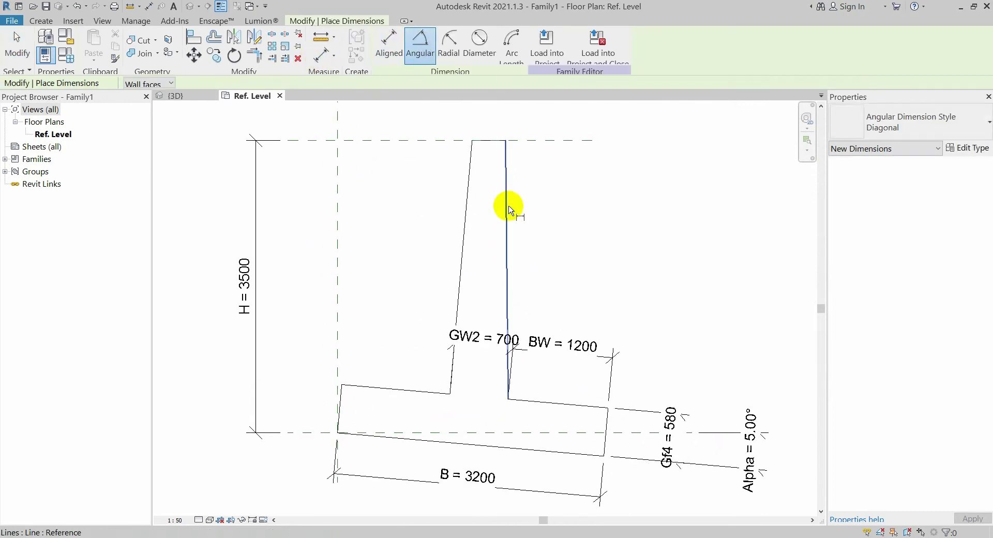
pyautogui.click(507, 207)
pyautogui.click(337, 229)
pyautogui.moveTo(394, 186); pyautogui.dragTo(398, 258, button='middle')
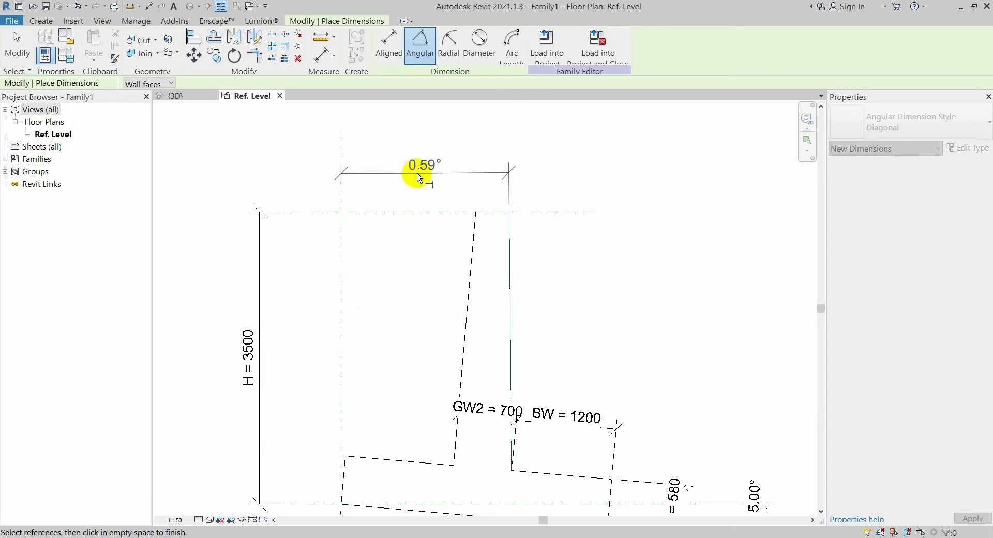
pyautogui.press('Escape')
# Place the angle dimension between the stem's right face and vertical reference plane above the wall
pyautogui.scroll(-2, 455, 204)
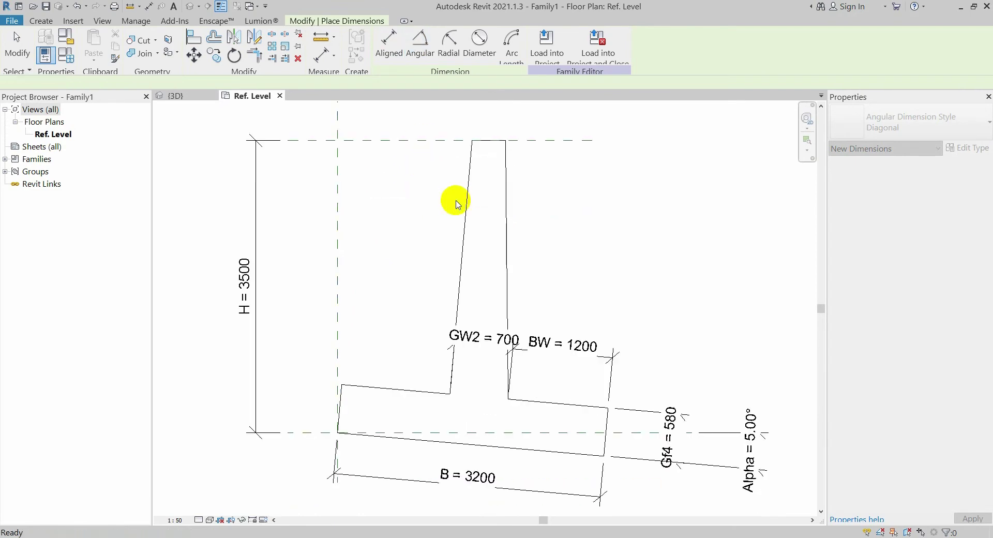
pyautogui.click(490, 223)
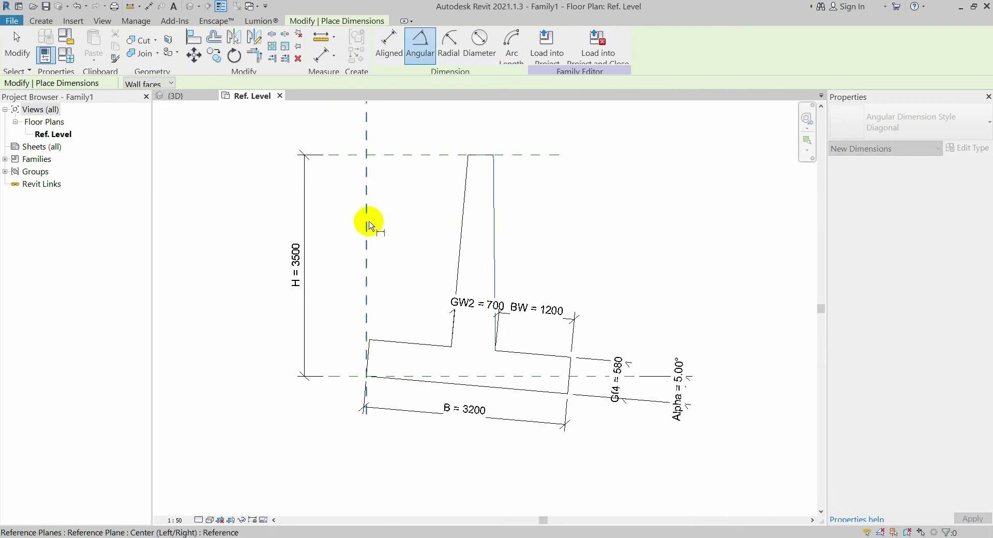
pyautogui.click(366, 222)
pyautogui.moveTo(412, 160); pyautogui.dragTo(417, 230, button='middle')
pyautogui.click(434, 155)
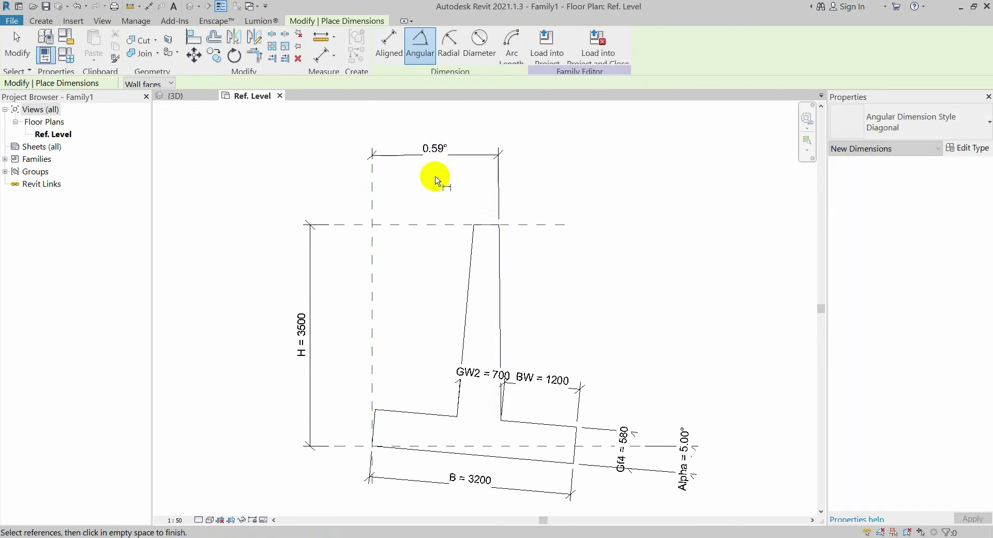
pyautogui.press('Escape')
# Label the angle dimension Beta and reopen Family Types
pyautogui.click(454, 46)
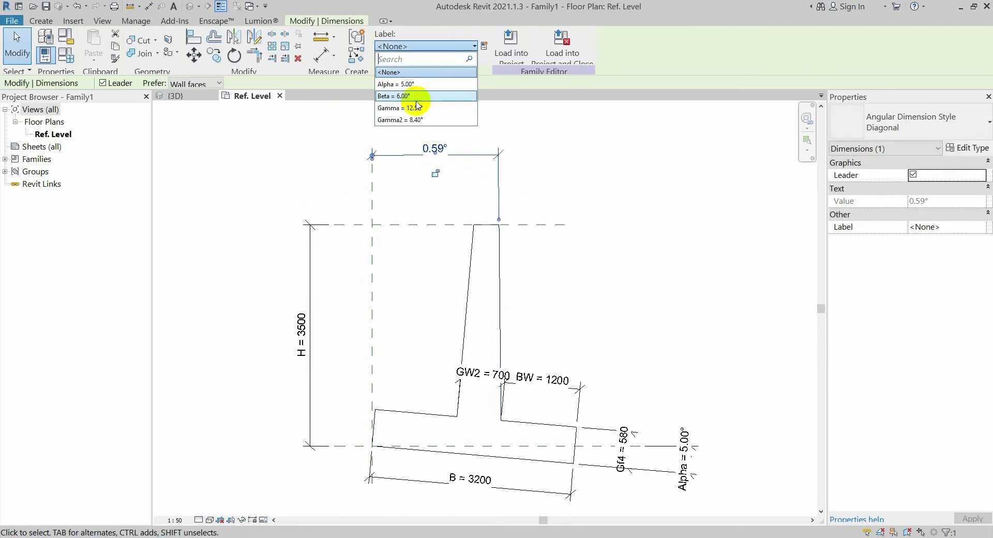
pyautogui.click(422, 96)
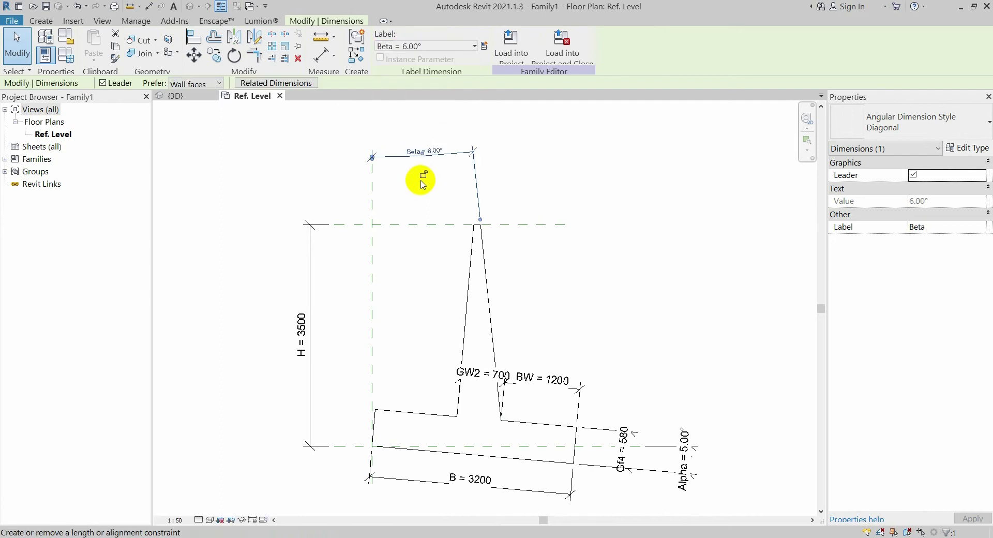
pyautogui.scroll(1, 395, 173)
pyautogui.scroll(1, 394, 171)
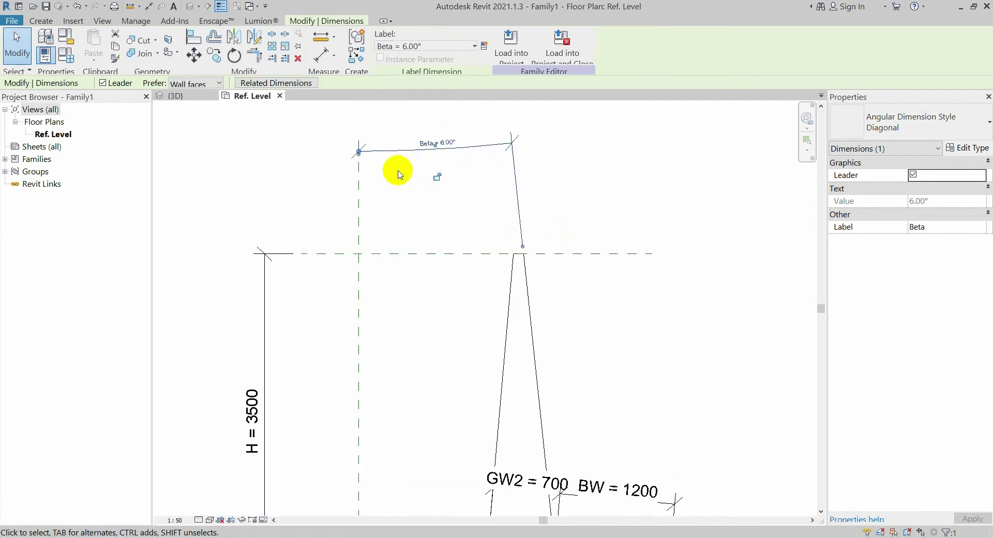
pyautogui.scroll(-1, 490, 171)
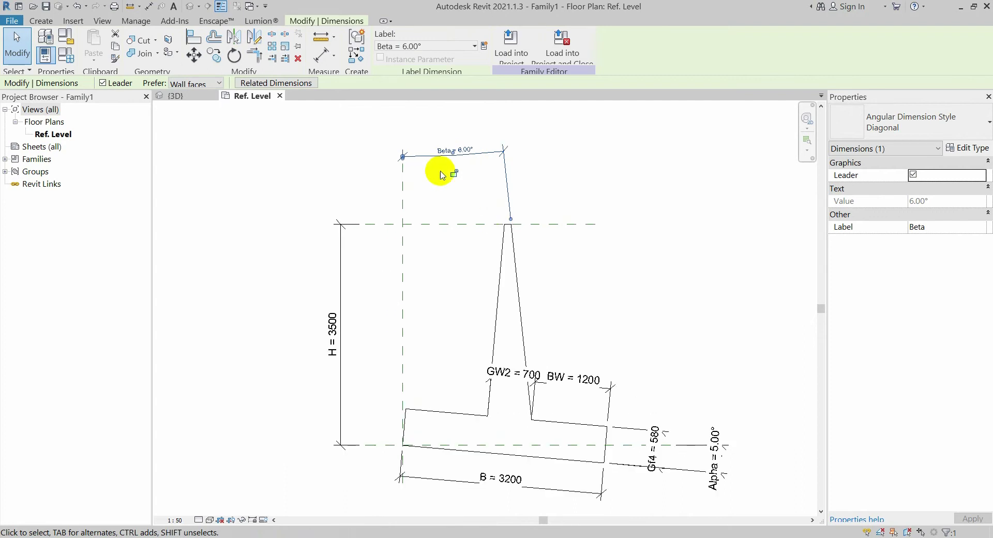
pyautogui.click(66, 53)
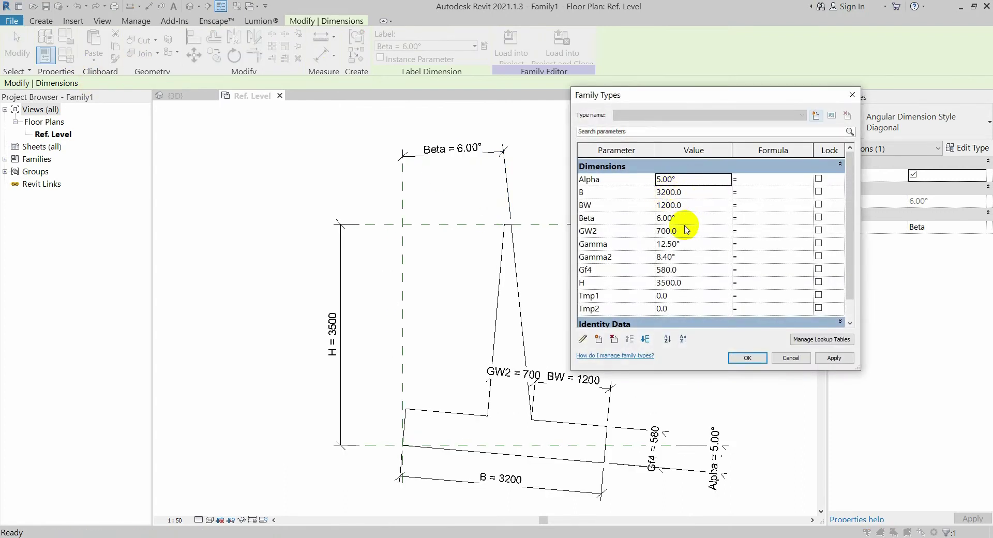
# Change Beta to 5.00°, apply it, and close Family Types with OK
pyautogui.write('5')
pyautogui.click(833, 358)
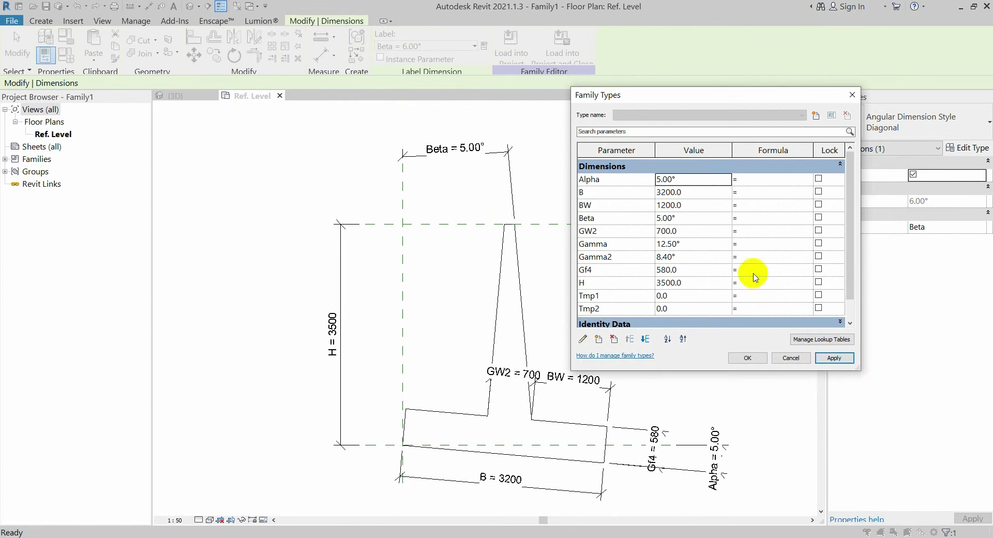
pyautogui.click(748, 358)
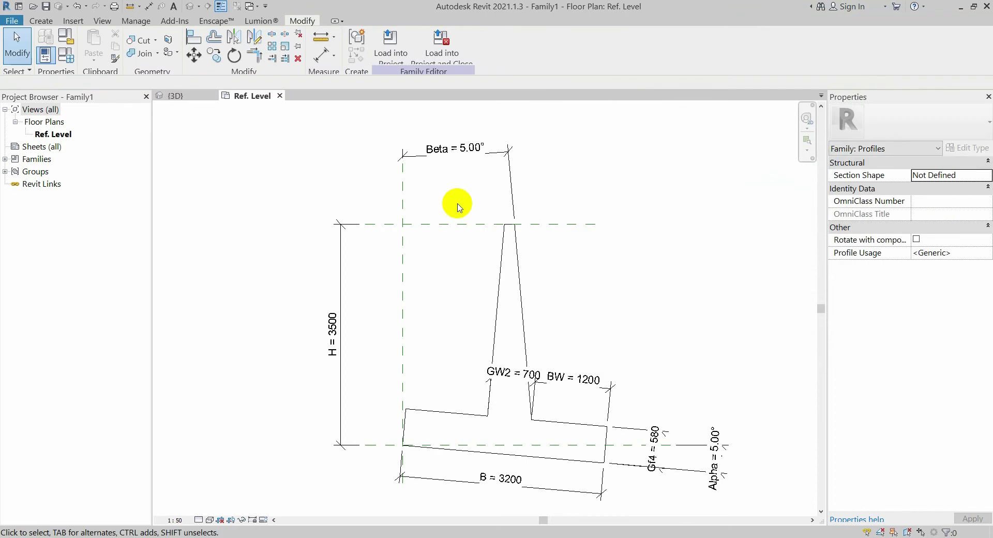
pyautogui.scroll(2, 458, 200)
pyautogui.scroll(-2, 505, 163)
pyautogui.scroll(1, 553, 250)
pyautogui.moveTo(553, 249); pyautogui.dragTo(546, 243, button='middle')
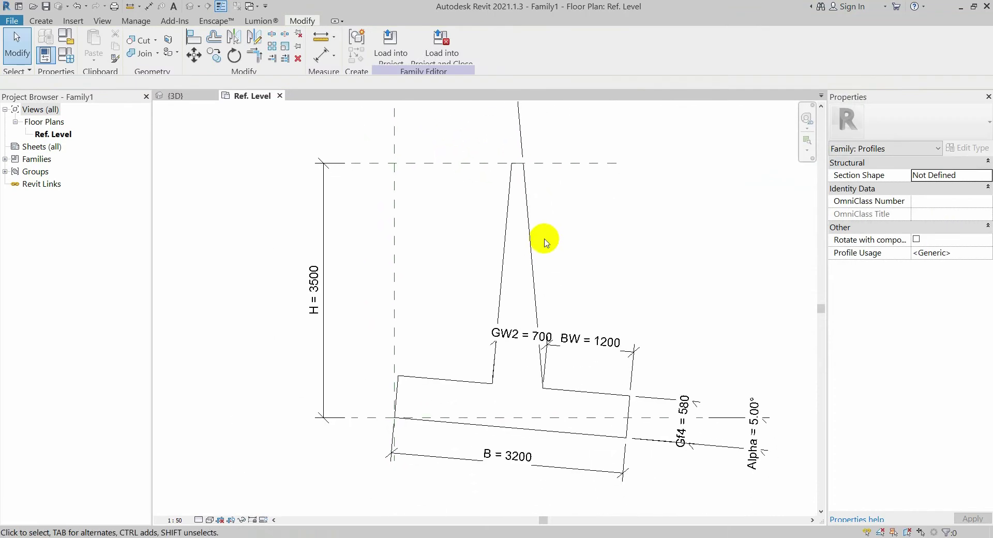
pyautogui.scroll(-1, 560, 288)
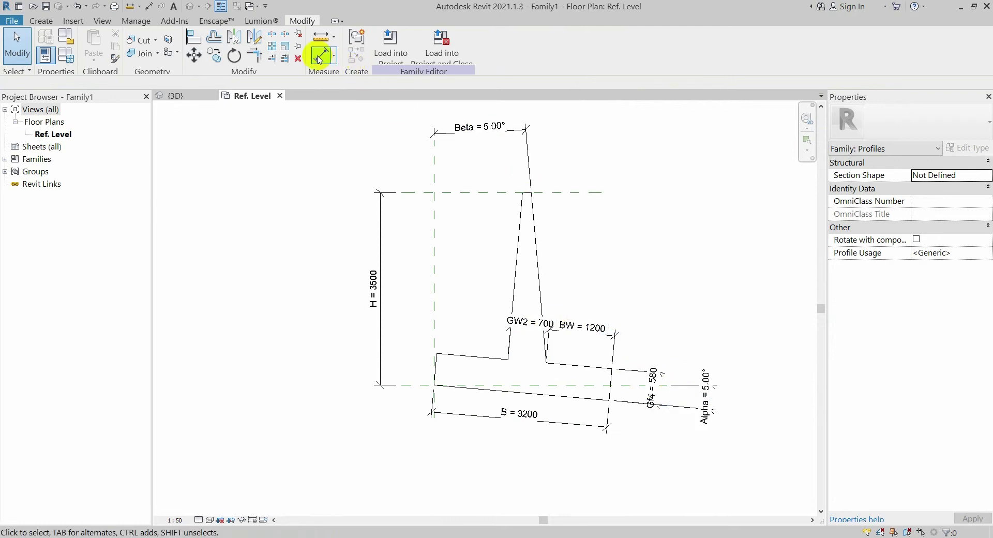
# Place a 5.00° angular dimension between the vertical reference plane and the right stem edge
pyautogui.click(319, 57)
pyautogui.click(421, 44)
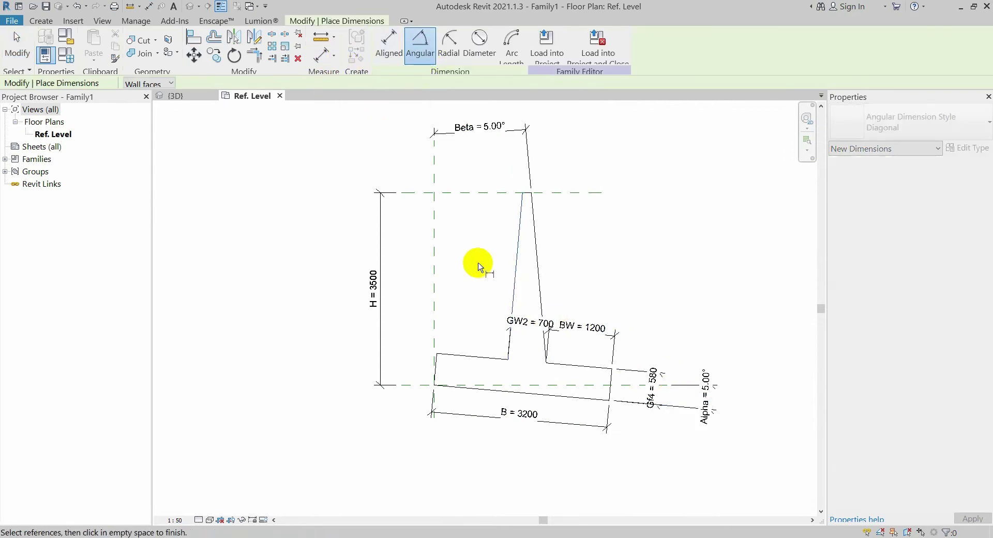
pyautogui.click(516, 266)
pyautogui.click(435, 256)
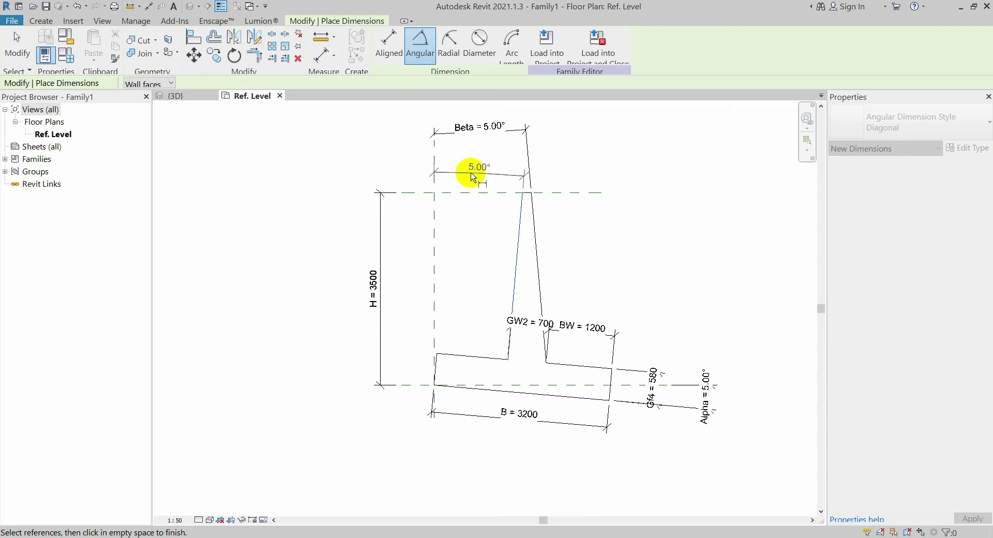
pyautogui.click(473, 178)
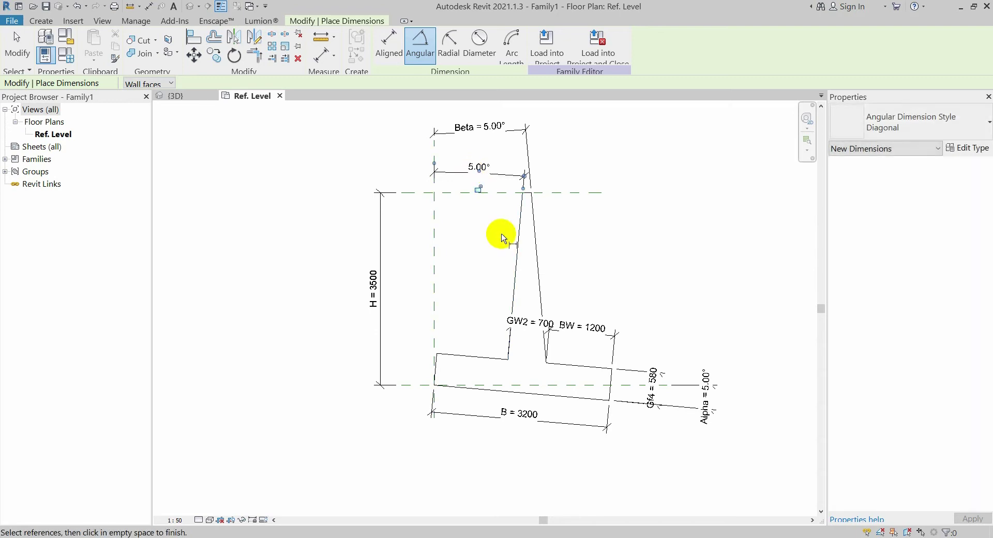
pyautogui.moveTo(500, 213); pyautogui.dragTo(517, 244, button='middle')
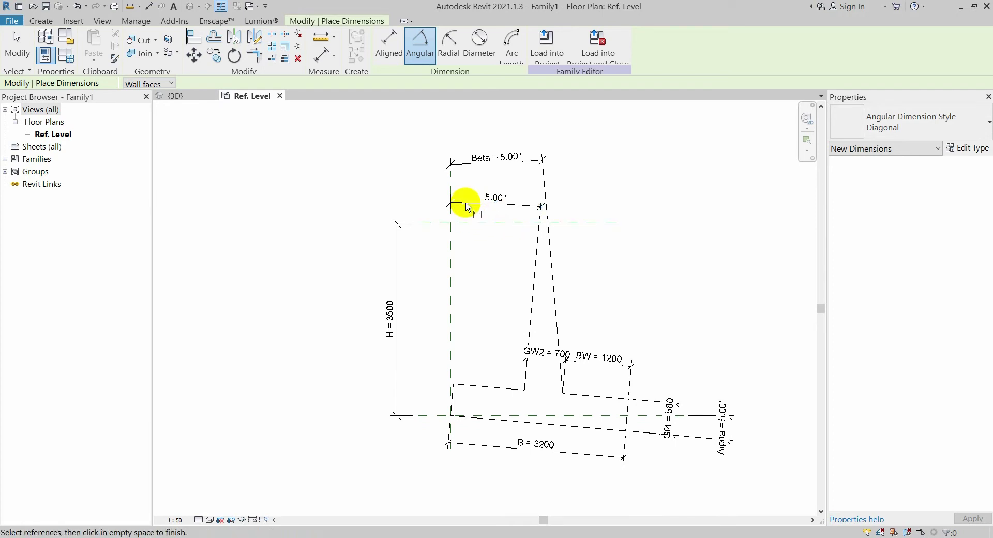
pyautogui.press('Escape')
# Try labelling the new 5.00° angle dimension as Gamma, then undo the label
pyautogui.click(467, 205)
pyautogui.click(422, 46)
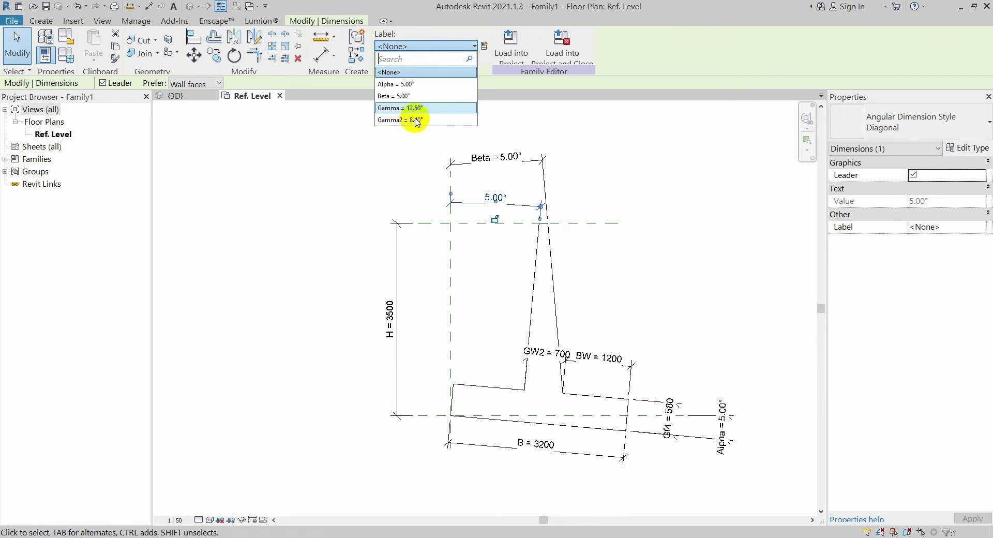
pyautogui.click(421, 108)
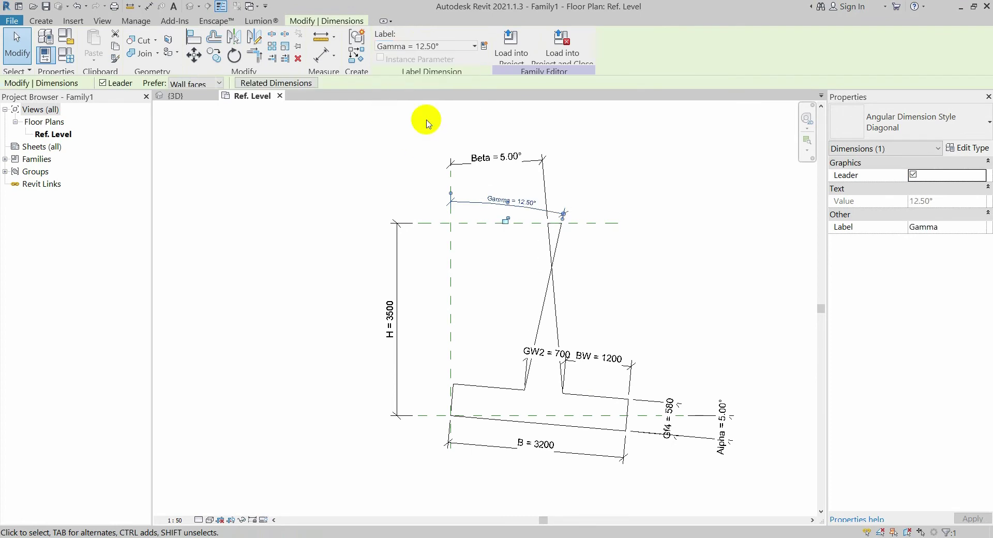
pyautogui.click(600, 265)
pyautogui.hotkey('ctrl', 'z')
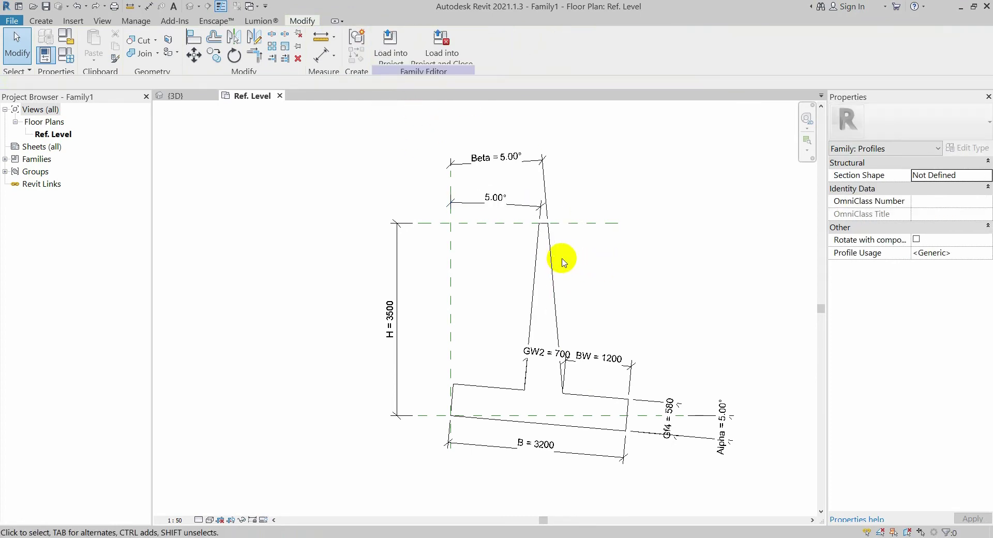
# Delete the Beta-labelled angle dimension
pyautogui.click(539, 161)
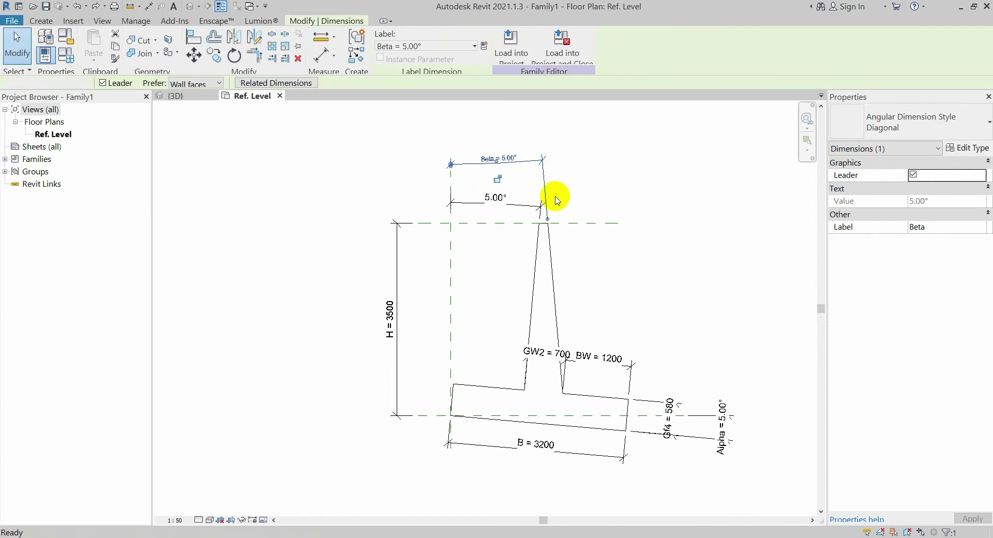
pyautogui.press('Delete')
pyautogui.scroll(1, 548, 292)
pyautogui.scroll(1, 547, 293)
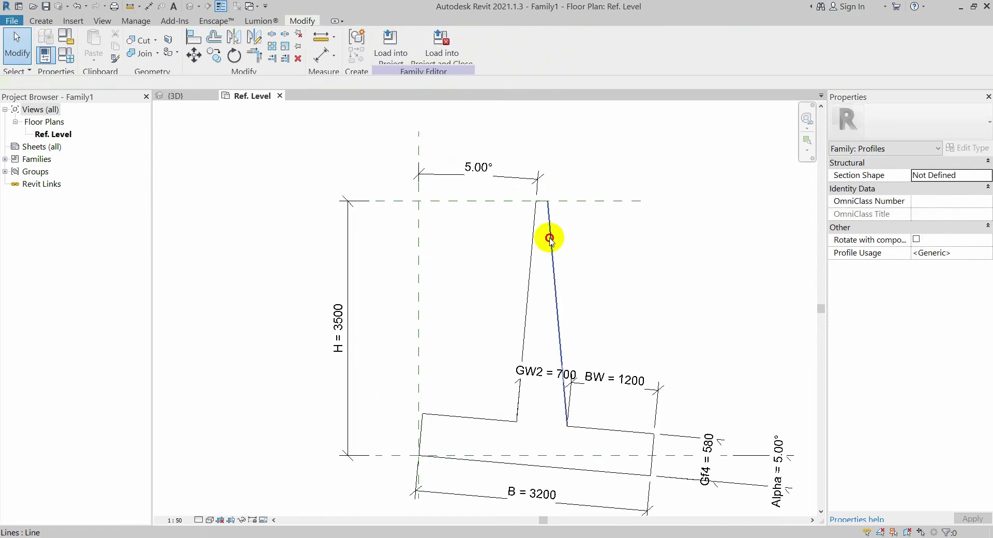
# Delete the 5.00° angle dimension from the stem
pyautogui.click(549, 234)
pyautogui.click(512, 178)
pyautogui.press('Delete')
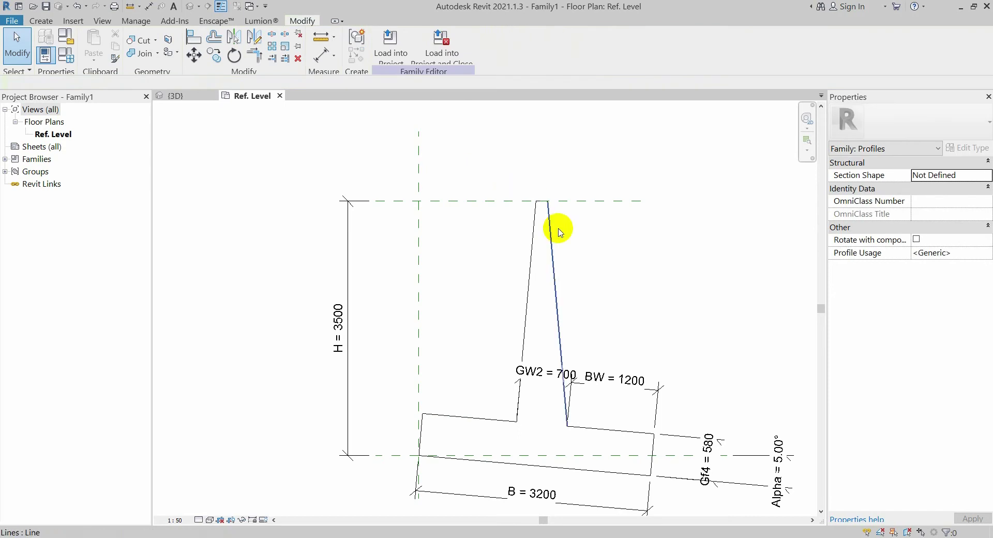
pyautogui.moveTo(554, 228); pyautogui.dragTo(578, 282, button='middle')
pyautogui.scroll(-1, 481, 339)
pyautogui.scroll(1, 547, 305)
pyautogui.moveTo(544, 315); pyautogui.dragTo(498, 304, button='middle')
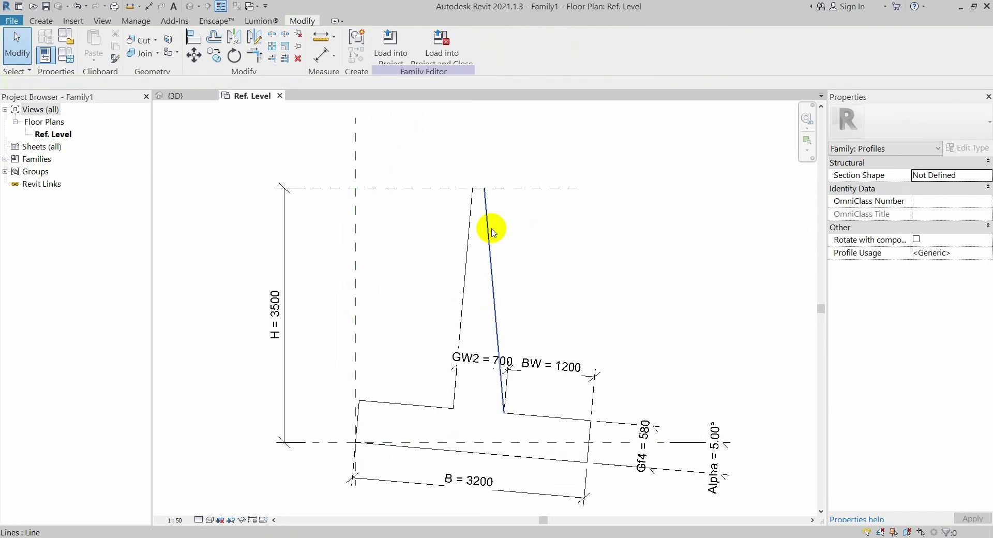
# Move the stem edge's top endpoint along the top reference plane so the stem leans right
pyautogui.click(490, 224)
pyautogui.moveTo(484, 189)
pyautogui.mouseDown()
pyautogui.moveTo(517, 191)
pyautogui.moveTo(450, 215)
pyautogui.moveTo(445, 233)
pyautogui.mouseUp()
pyautogui.click(489, 202)
pyautogui.click(480, 189)
pyautogui.press('Escape')
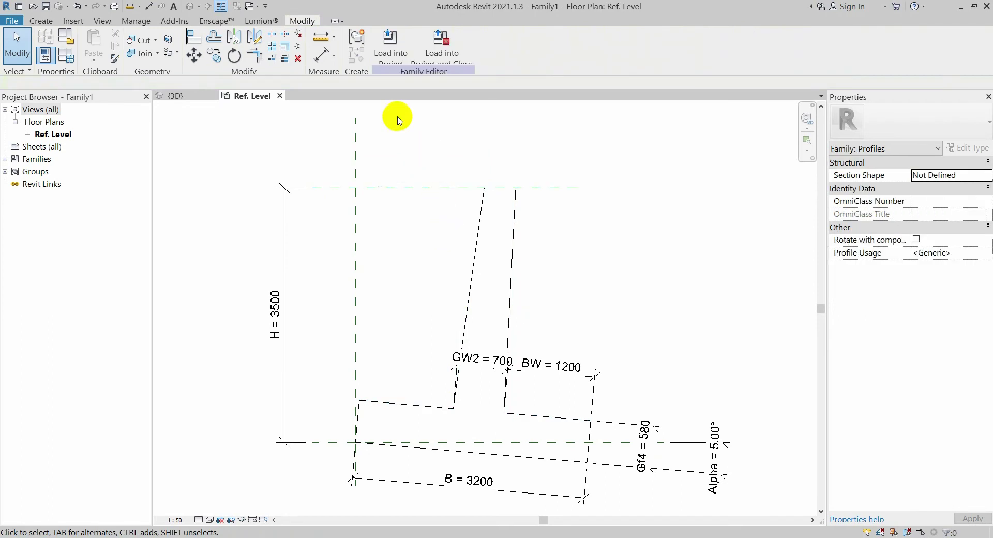
# Draw a short horizontal line across the top of the stem to close it
pyautogui.click(325, 57)
pyautogui.click(420, 44)
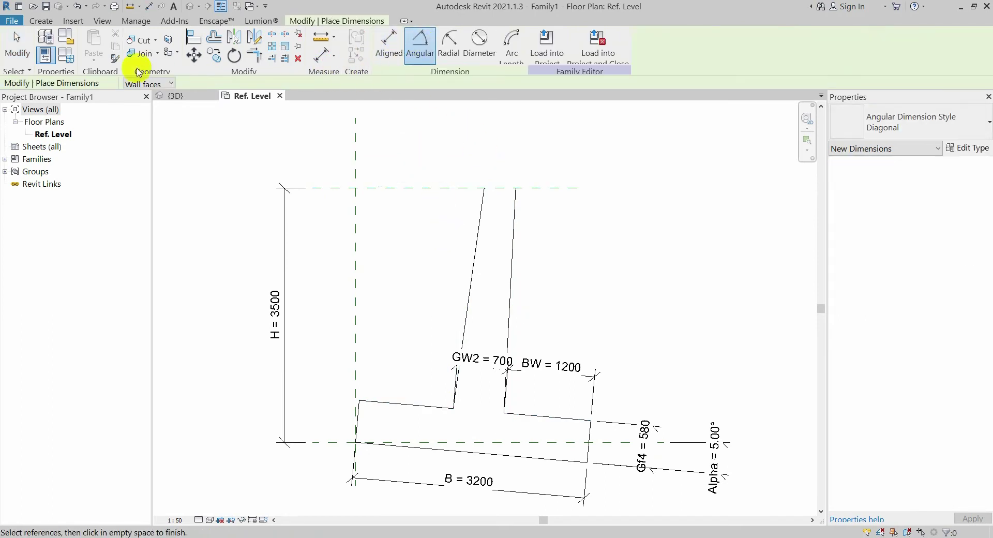
pyautogui.click(41, 20)
pyautogui.click(84, 44)
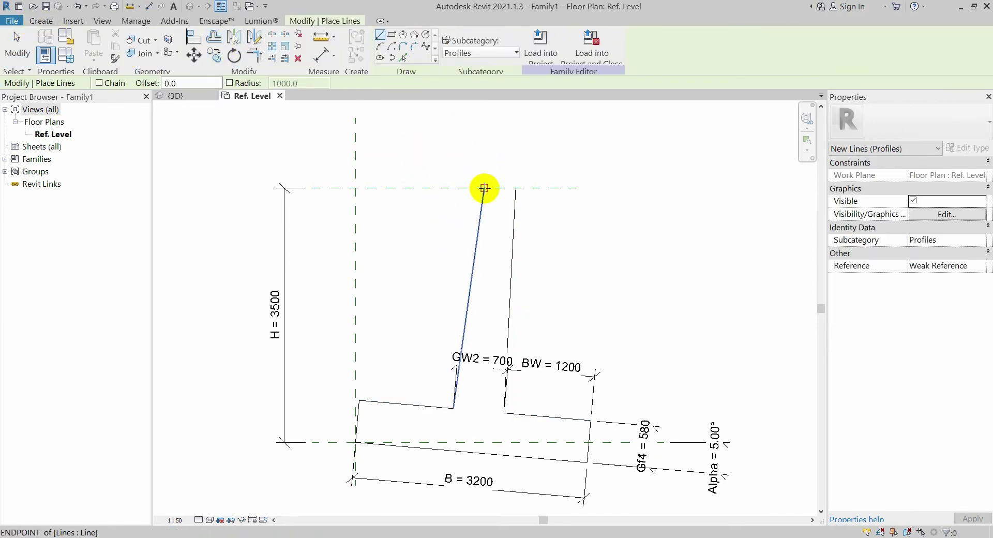
pyautogui.click(484, 187)
pyautogui.click(515, 187)
pyautogui.press('Escape')
pyautogui.press('Escape')
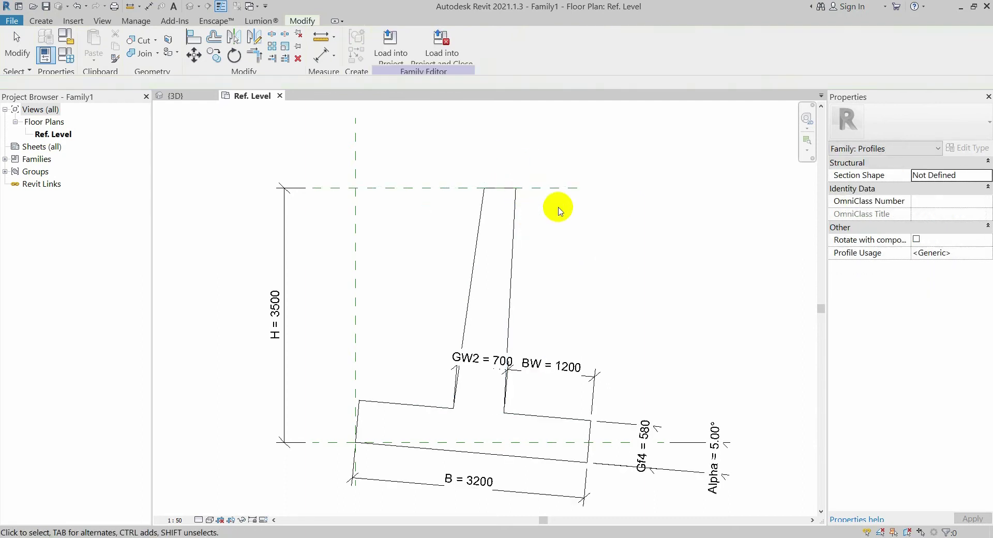
# Add an angle dimension between the slanted stem edge and vertical reference, labelled Gamma
pyautogui.click(326, 58)
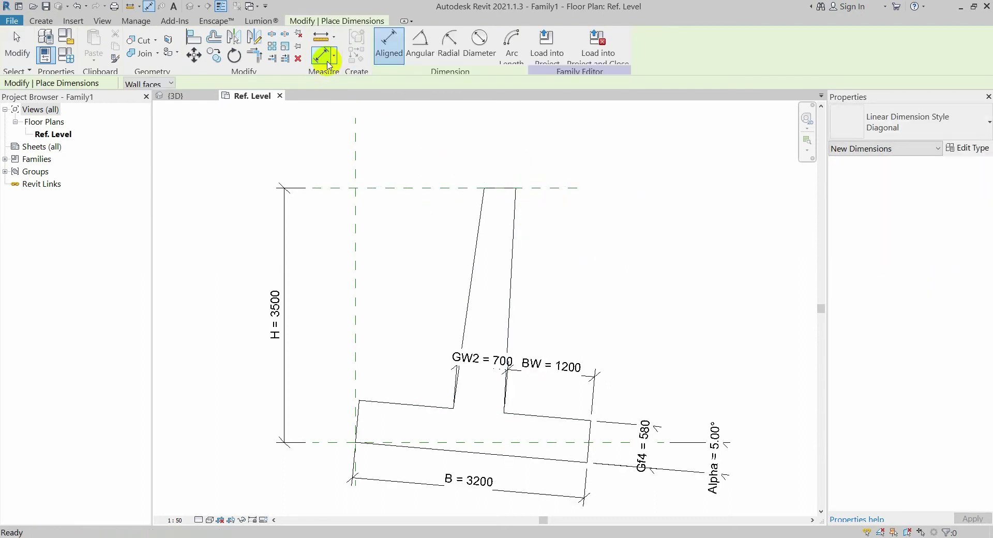
pyautogui.click(420, 44)
pyautogui.click(472, 283)
pyautogui.click(355, 285)
pyautogui.click(411, 136)
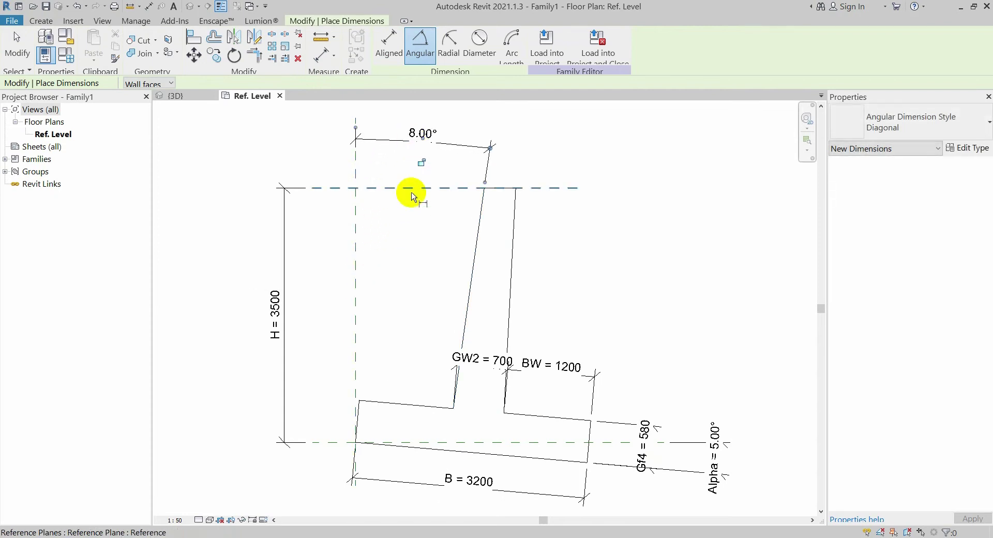
pyautogui.press('Escape')
pyautogui.click(400, 138)
pyautogui.click(427, 47)
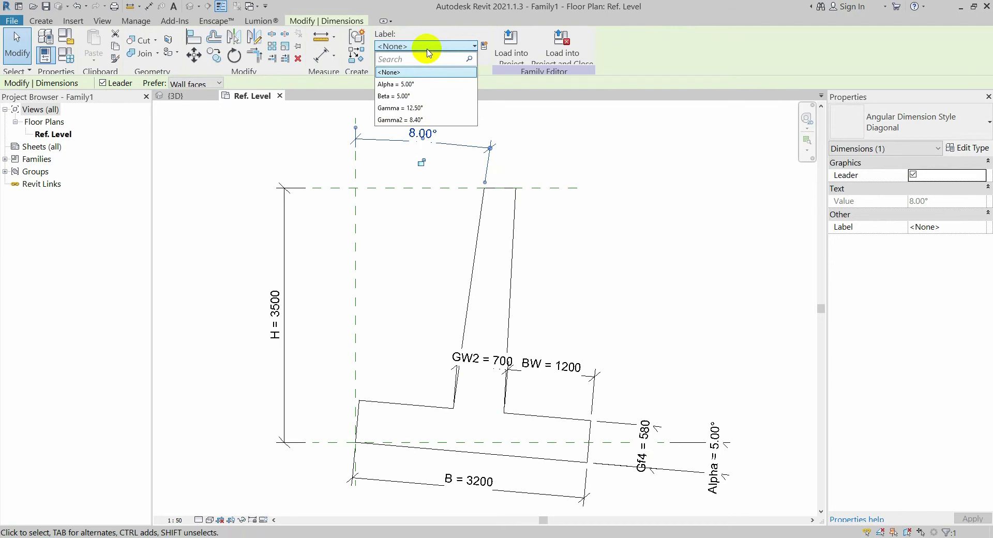
pyautogui.click(430, 109)
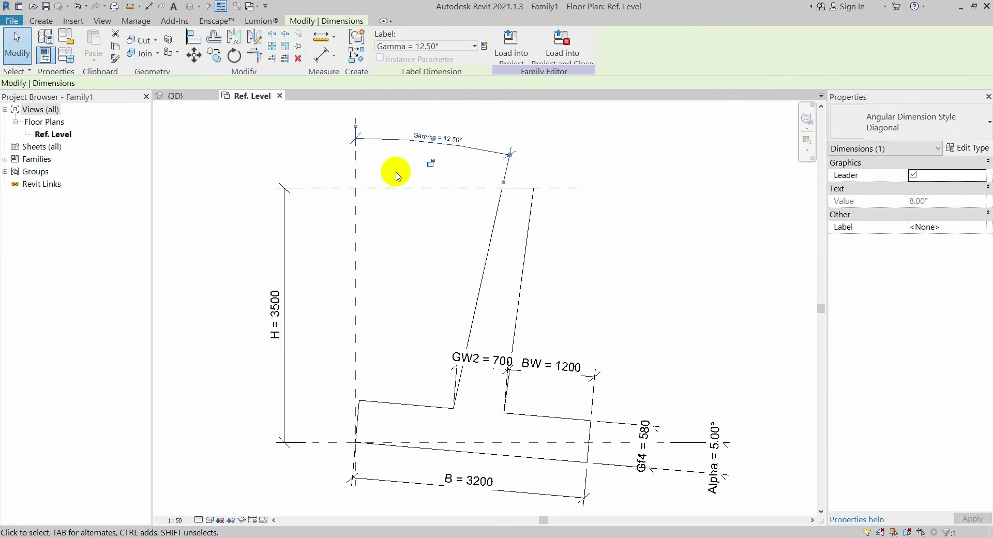
pyautogui.click(444, 241)
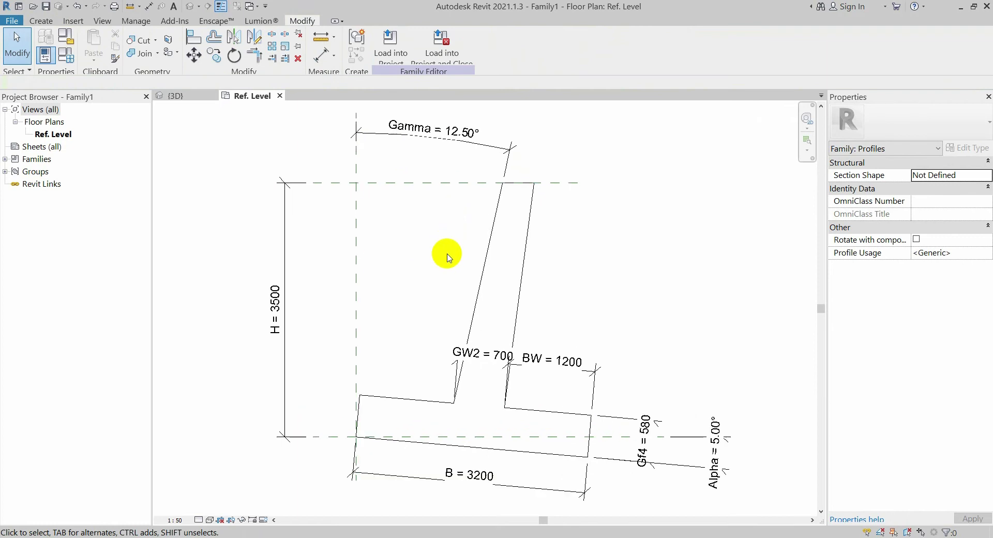
# Add a second angle dimension on the stem's right edge above Gamma and label it Beta
pyautogui.click(318, 58)
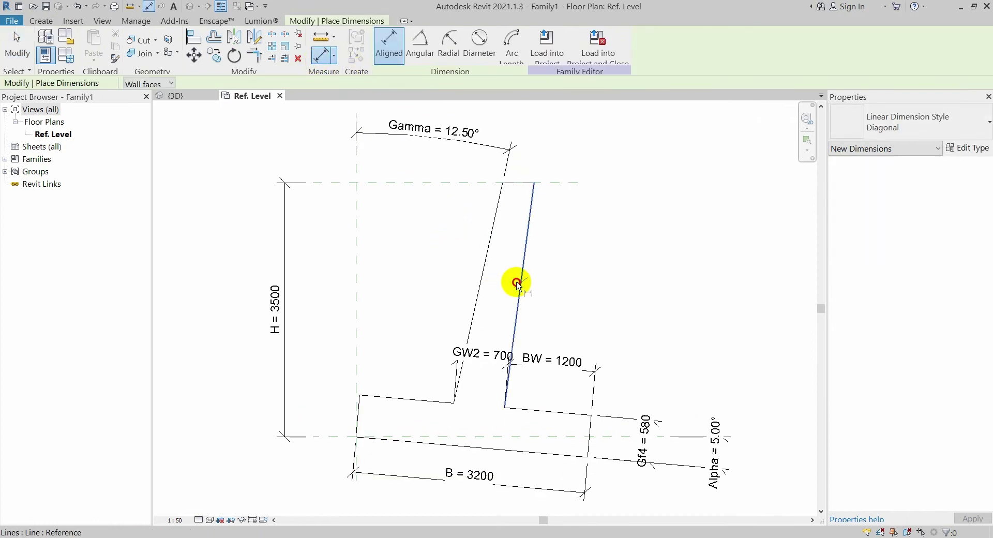
pyautogui.click(420, 44)
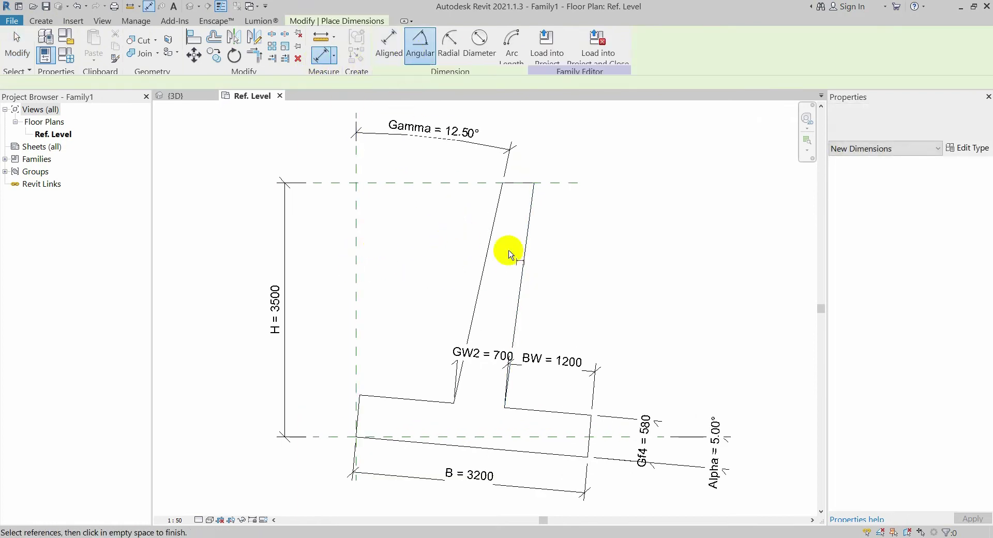
pyautogui.click(518, 290)
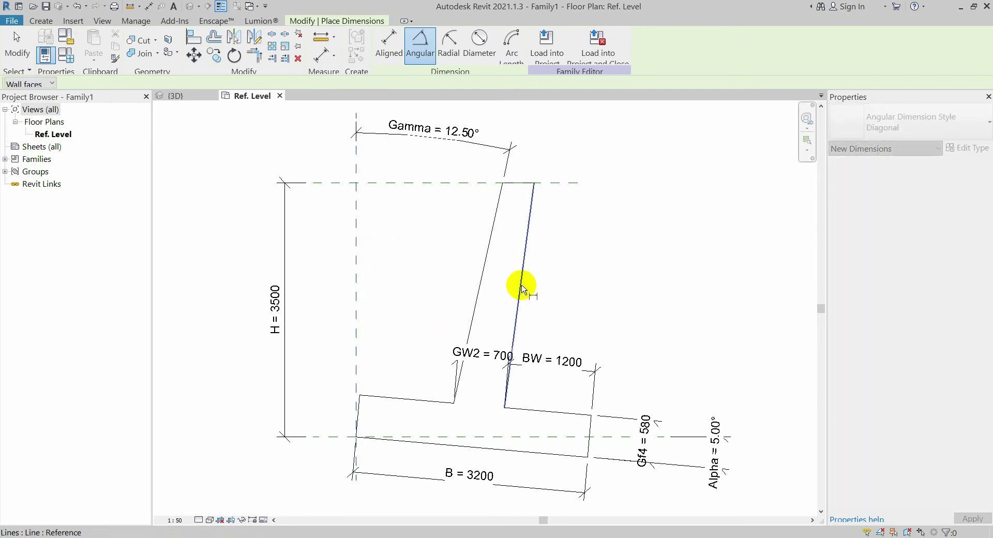
pyautogui.click(522, 289)
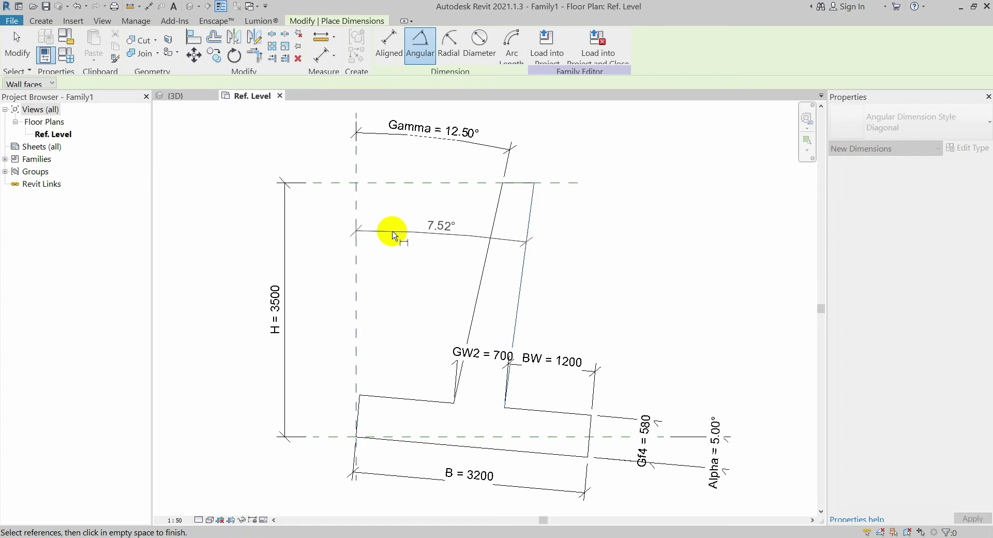
pyautogui.moveTo(393, 236); pyautogui.dragTo(390, 268, button='middle')
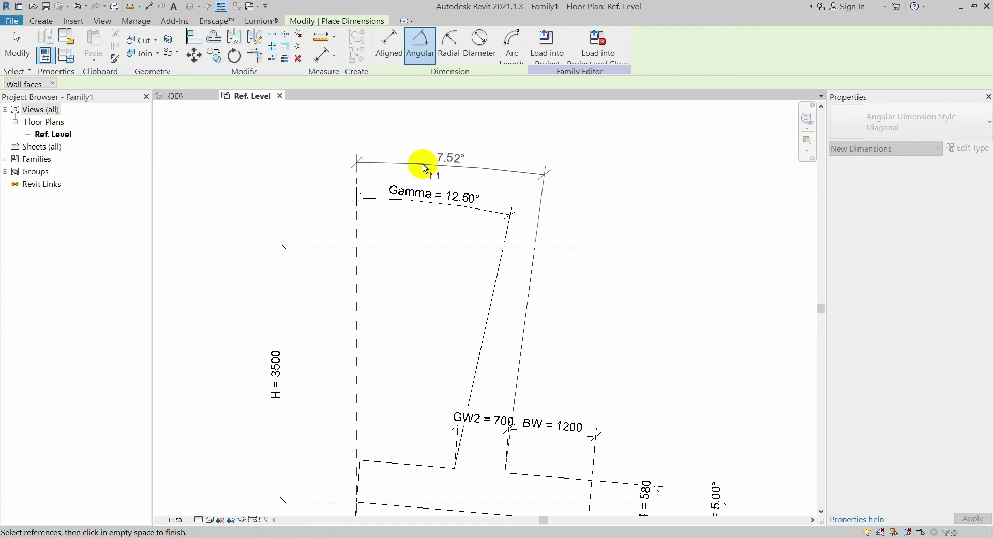
pyautogui.click(422, 149)
pyautogui.press('Escape')
pyautogui.press('Escape')
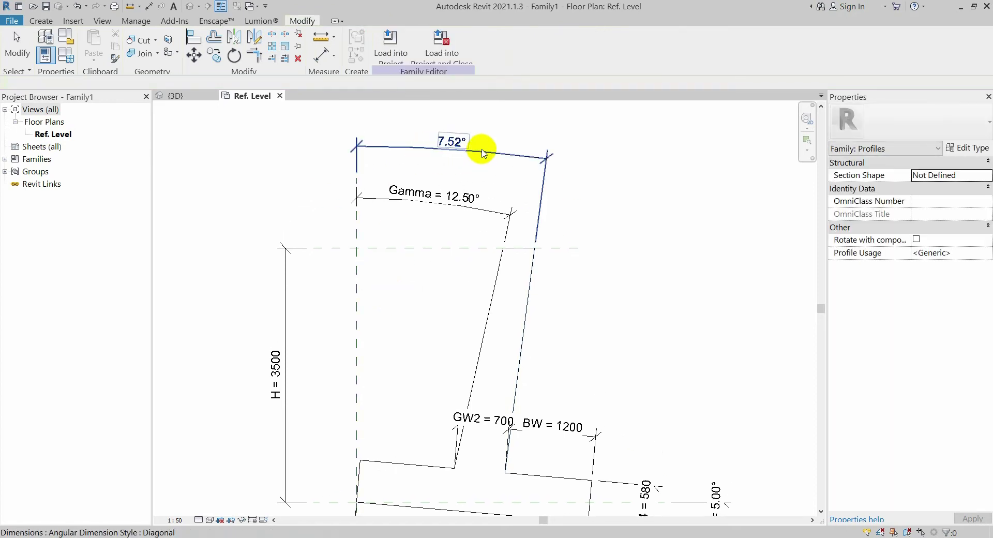
pyautogui.click(482, 152)
pyautogui.click(444, 47)
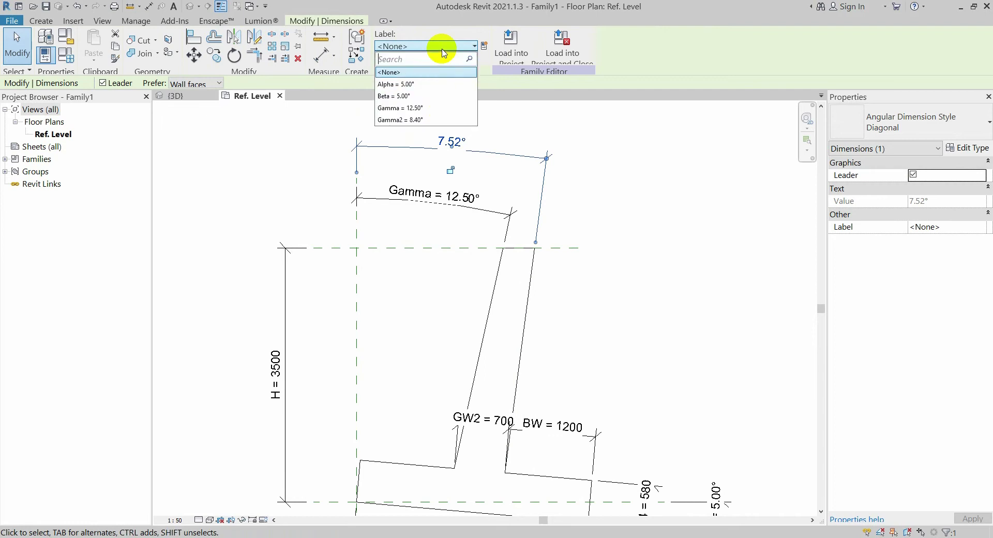
pyautogui.click(422, 98)
pyautogui.click(411, 259)
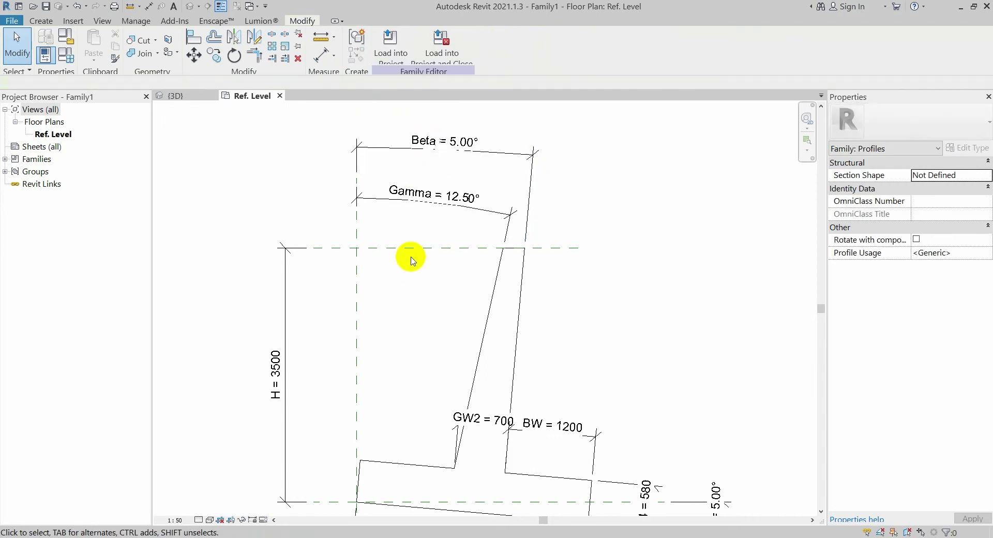
# Move the Gamma angle dimension up to sit just below Beta, leaving its value unchanged
pyautogui.scroll(-3, 410, 253)
pyautogui.scroll(4, 411, 228)
pyautogui.click(411, 210)
pyautogui.click(448, 216)
pyautogui.click(461, 249)
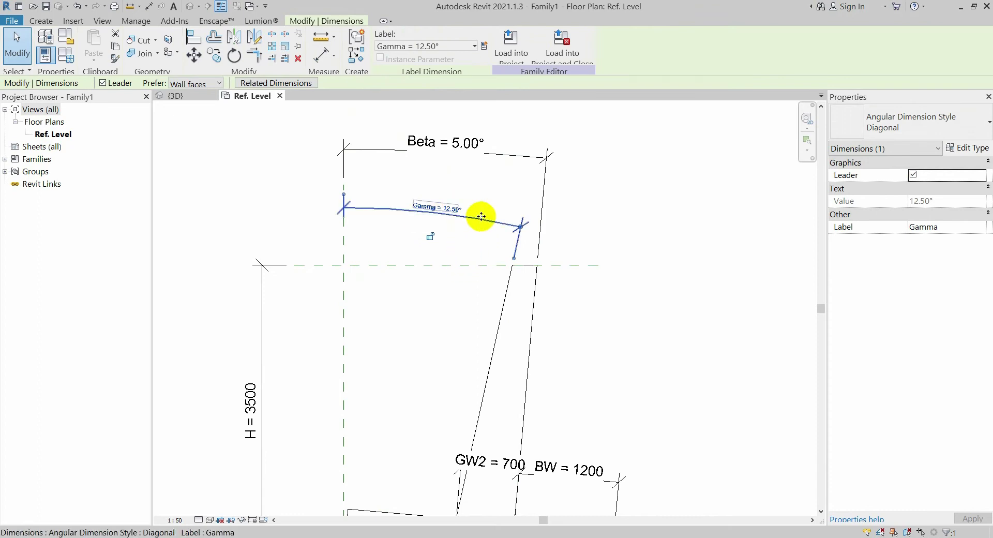
pyautogui.moveTo(481, 216); pyautogui.dragTo(455, 191)
pyautogui.click(455, 211)
pyautogui.scroll(-2, 460, 243)
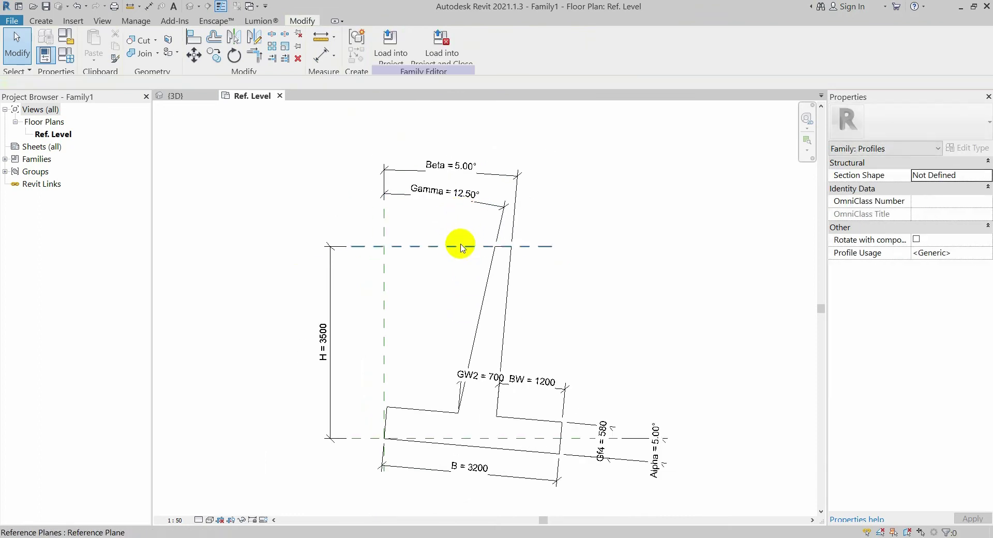
pyautogui.scroll(1, 460, 247)
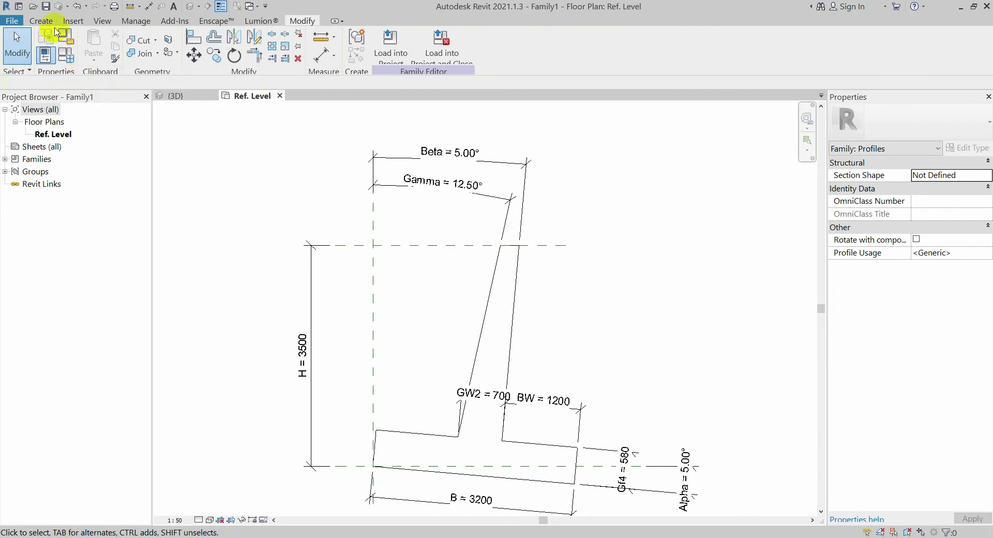
# Flex Beta to 8 in Family Types and dismiss the unsatisfied-constraint error
pyautogui.click(67, 55)
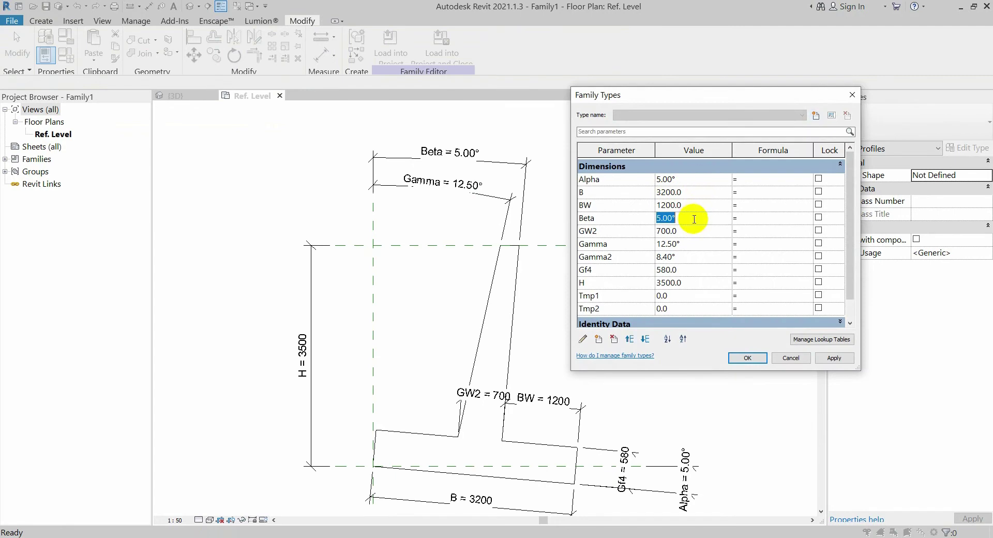
pyautogui.click(833, 358)
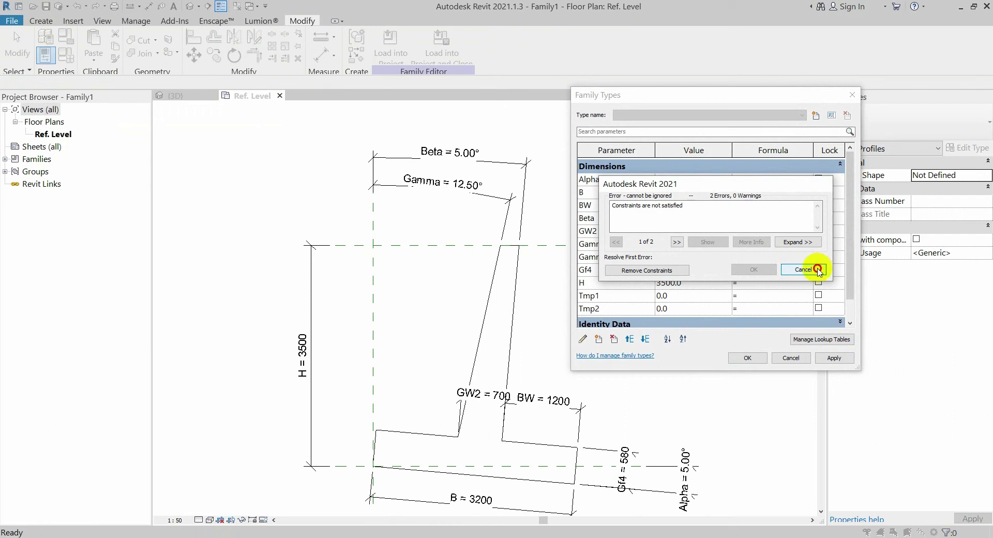
pyautogui.click(818, 270)
# Try Alpha 7, which also fails; cancel, then delete the Gamma dimension and upper stem lines
pyautogui.click(700, 178)
pyautogui.write('7')
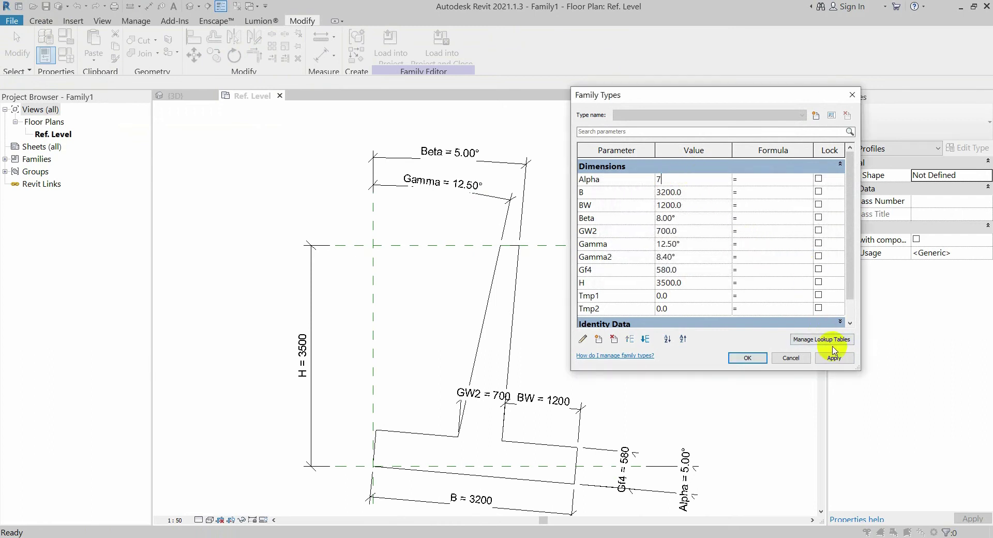
pyautogui.click(834, 358)
pyautogui.click(815, 273)
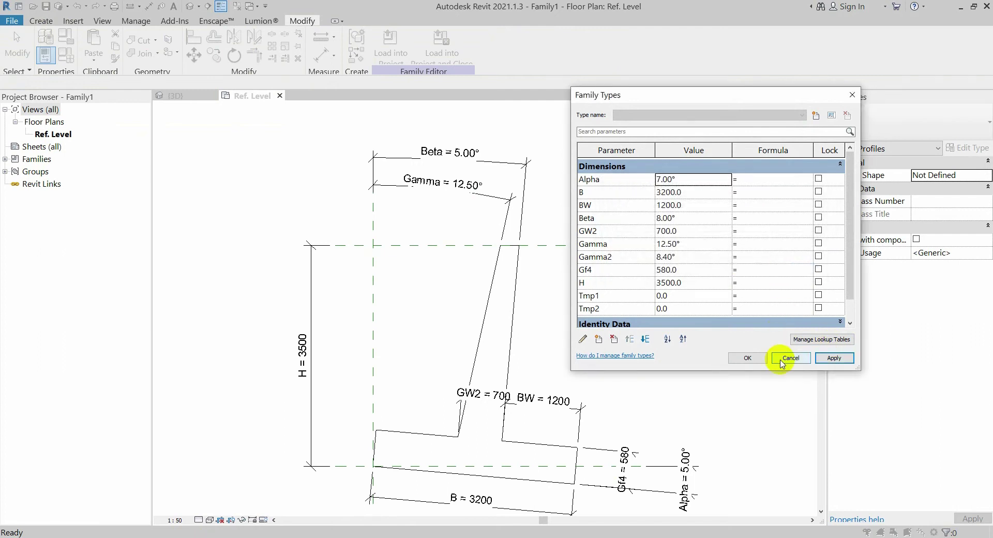
pyautogui.click(791, 358)
pyautogui.click(505, 199)
pyautogui.press('Delete')
# Delete the sloped stem line and the BW and GW2 dimensions, undoing an extra deletion
pyautogui.click(510, 310)
pyautogui.press('Delete')
pyautogui.click(528, 440)
pyautogui.press('Delete')
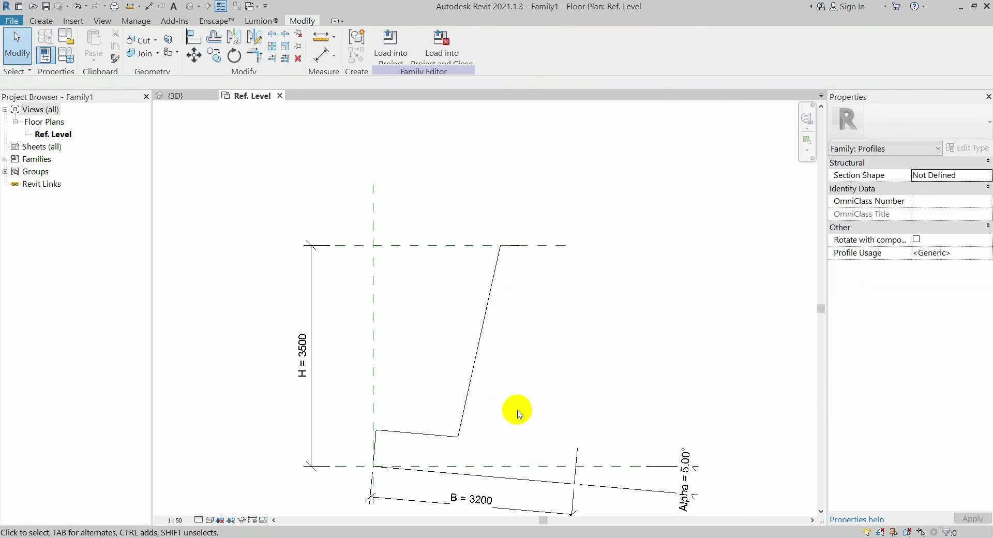
pyautogui.moveTo(487, 367); pyautogui.dragTo(485, 347, button='middle')
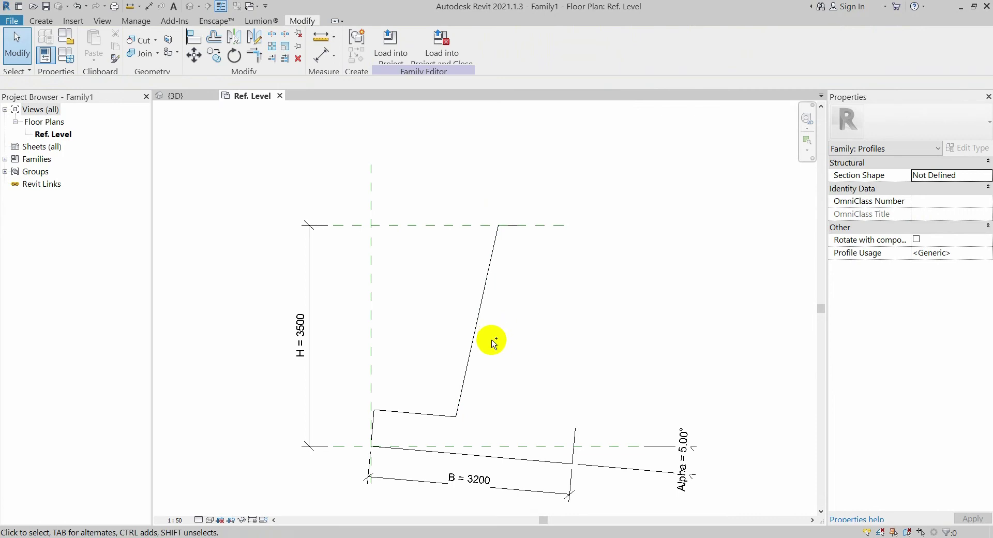
pyautogui.hotkey('ctrl', 'z')
pyautogui.click(580, 425)
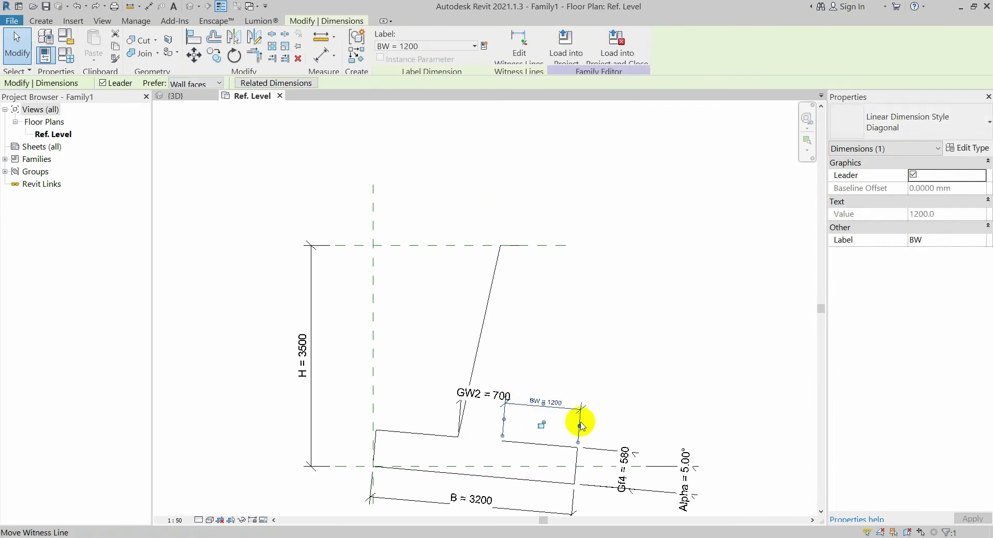
pyautogui.press('Delete')
pyautogui.click(504, 409)
pyautogui.press('Delete')
pyautogui.moveTo(518, 351); pyautogui.dragTo(507, 341, button='middle')
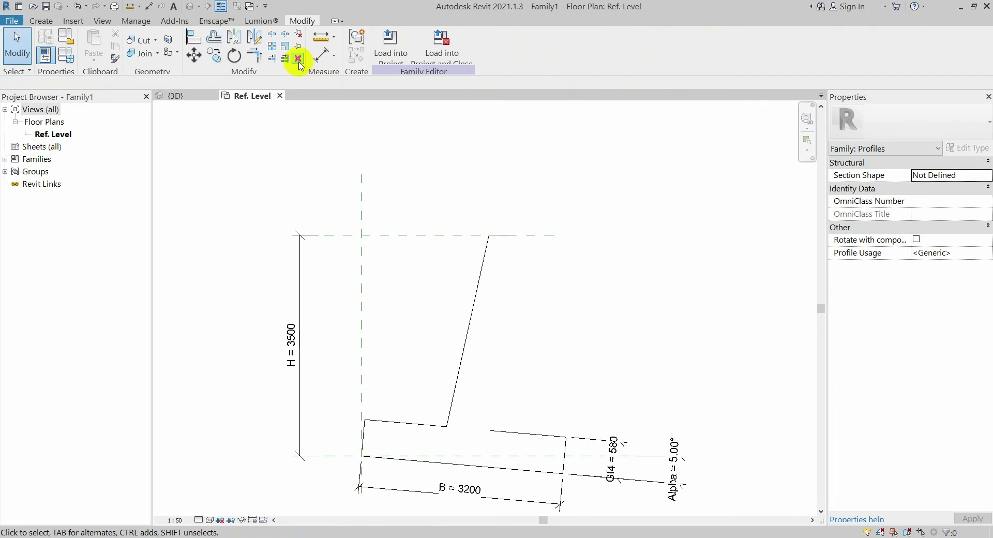
# Draw the stem's right edge from the slab corner up to the top reference plane
pyautogui.click(41, 21)
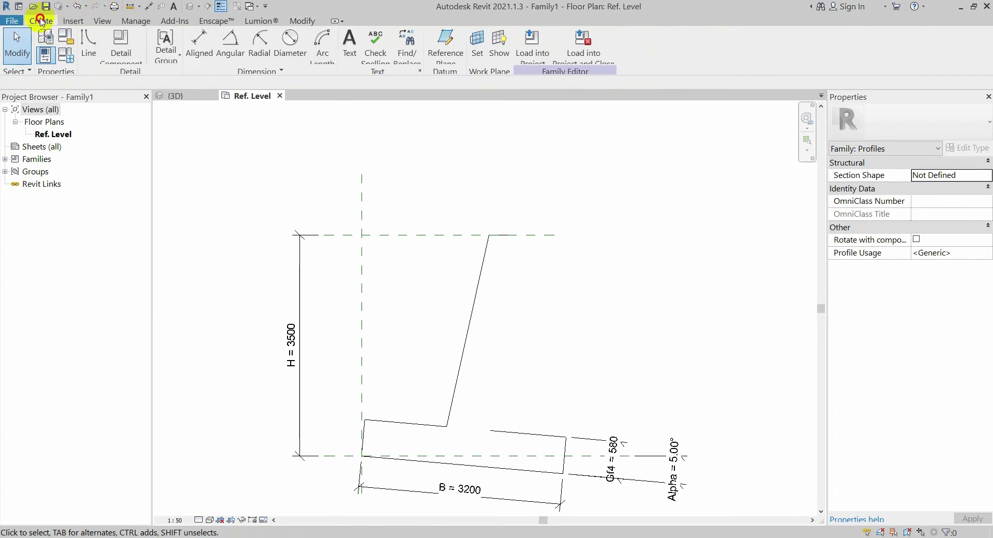
pyautogui.click(83, 40)
pyautogui.click(491, 430)
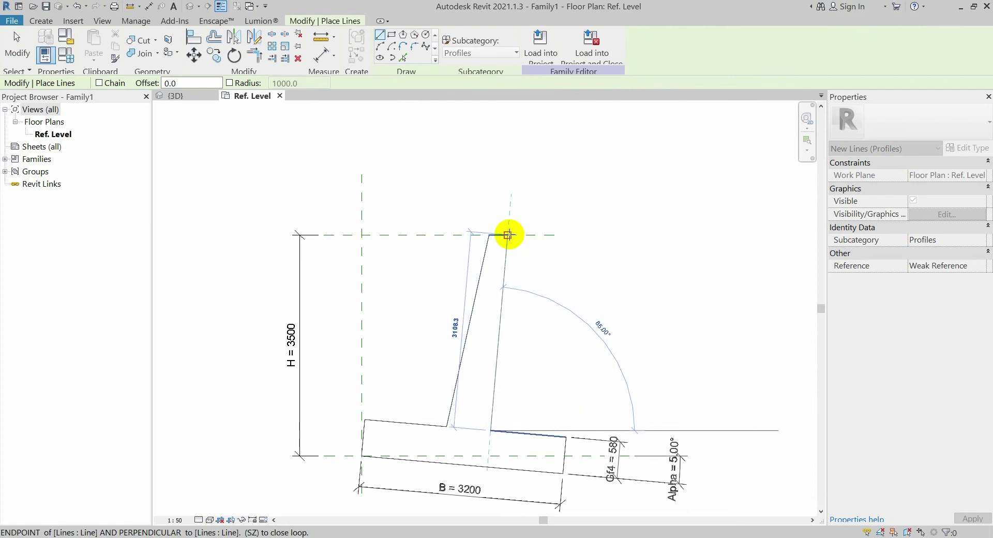
pyautogui.click(508, 234)
pyautogui.press('Escape')
pyautogui.scroll(2, 517, 244)
pyautogui.click(492, 233)
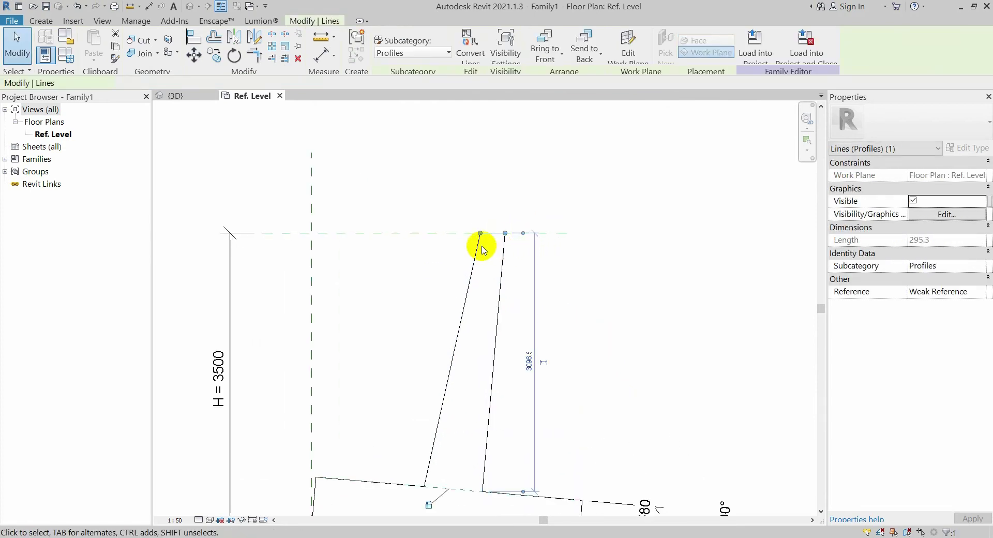
pyautogui.click(566, 270)
pyautogui.scroll(-2, 566, 310)
pyautogui.moveTo(566, 450)
pyautogui.mouseDown(button='middle')
pyautogui.moveTo(521, 414)
pyautogui.moveTo(506, 372)
pyautogui.mouseUp(button='middle')
pyautogui.scroll(-1, 523, 386)
pyautogui.scroll(1, 506, 372)
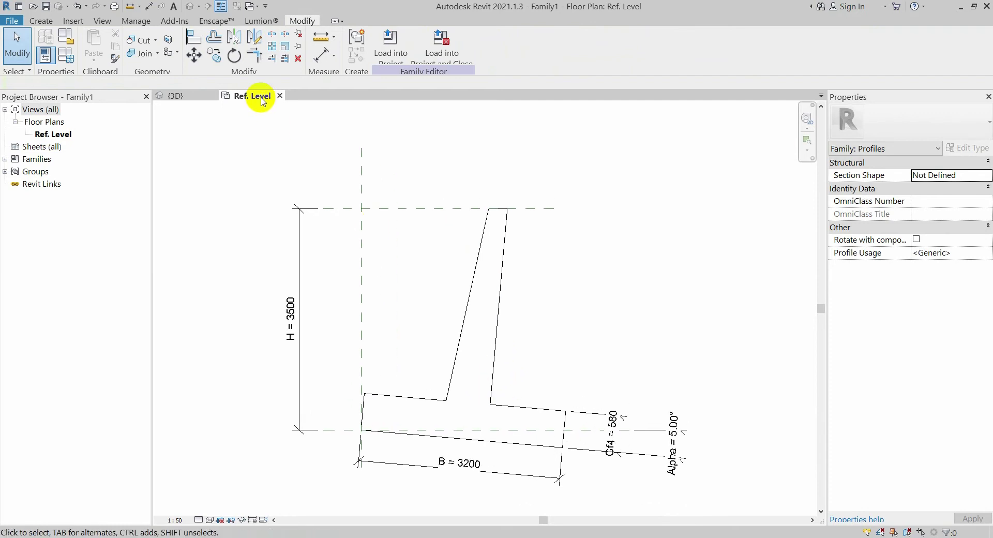
# Place aligned dimensions of 1200 across the heel and 700 across the stem base
pyautogui.click(314, 55)
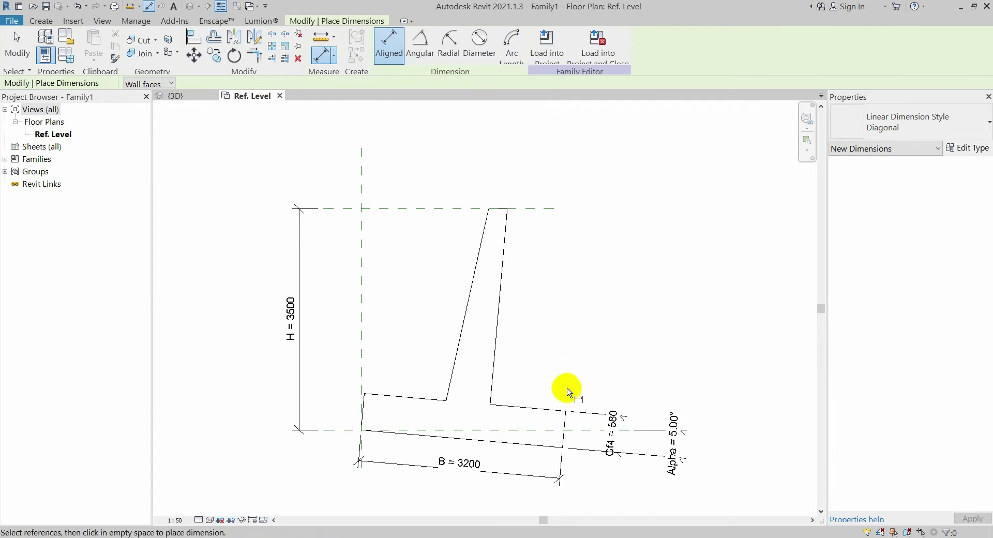
pyautogui.click(495, 407)
pyautogui.click(569, 410)
pyautogui.click(564, 372)
pyautogui.press('Escape')
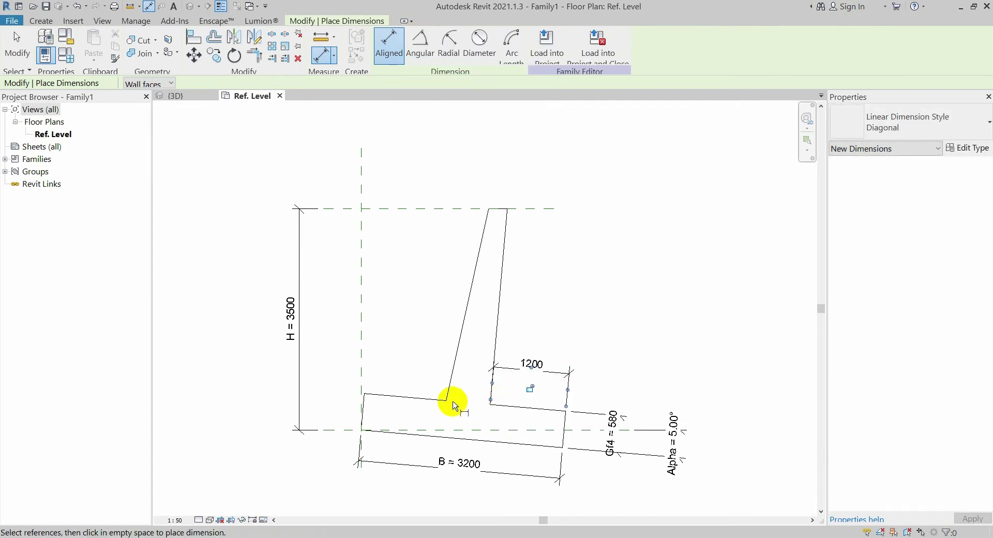
pyautogui.click(491, 407)
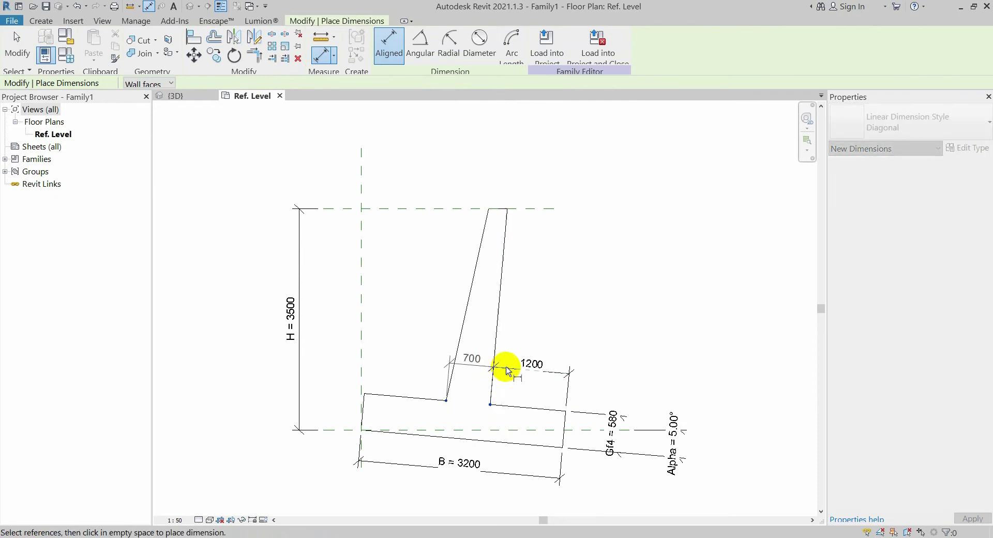
pyautogui.click(500, 379)
pyautogui.press('Escape')
# Label the 1200 dimension BW and the 700 dimension GW2
pyautogui.click(523, 369)
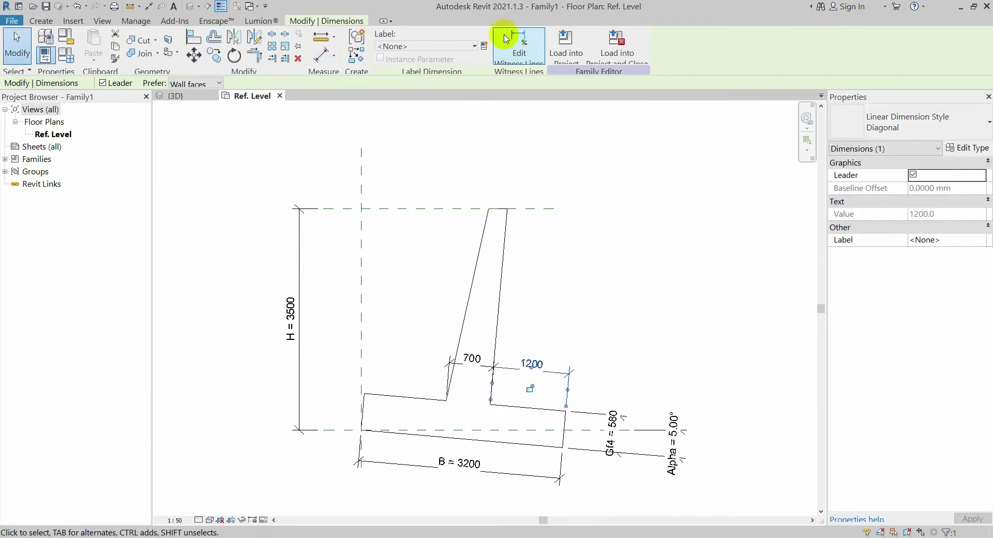
pyautogui.click(458, 46)
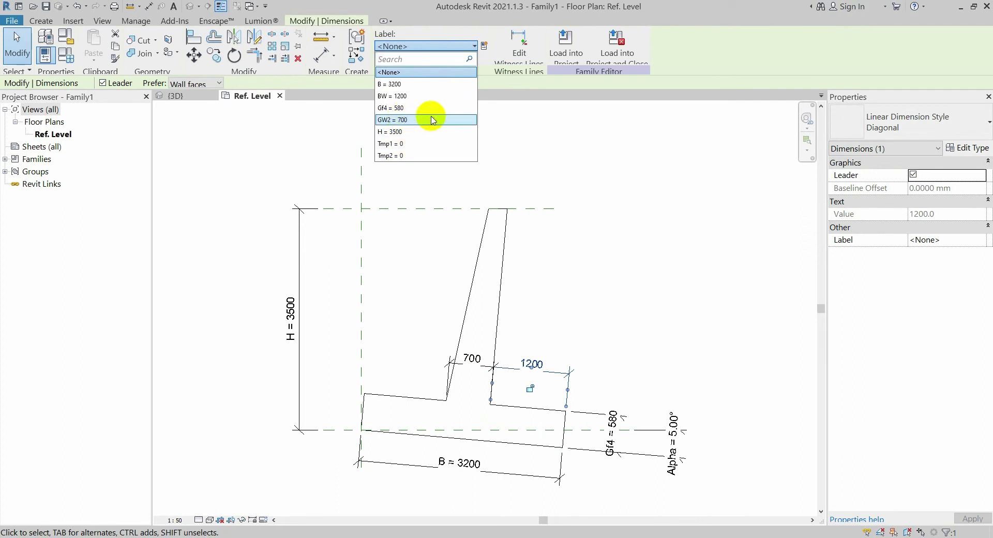
pyautogui.click(393, 96)
pyautogui.click(472, 359)
pyautogui.click(429, 46)
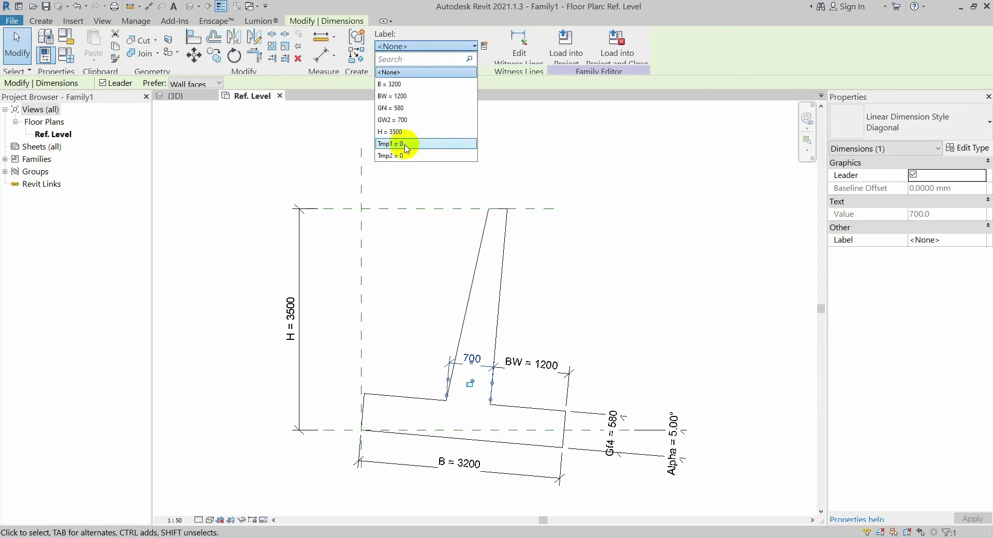
pyautogui.click(413, 119)
pyautogui.click(557, 288)
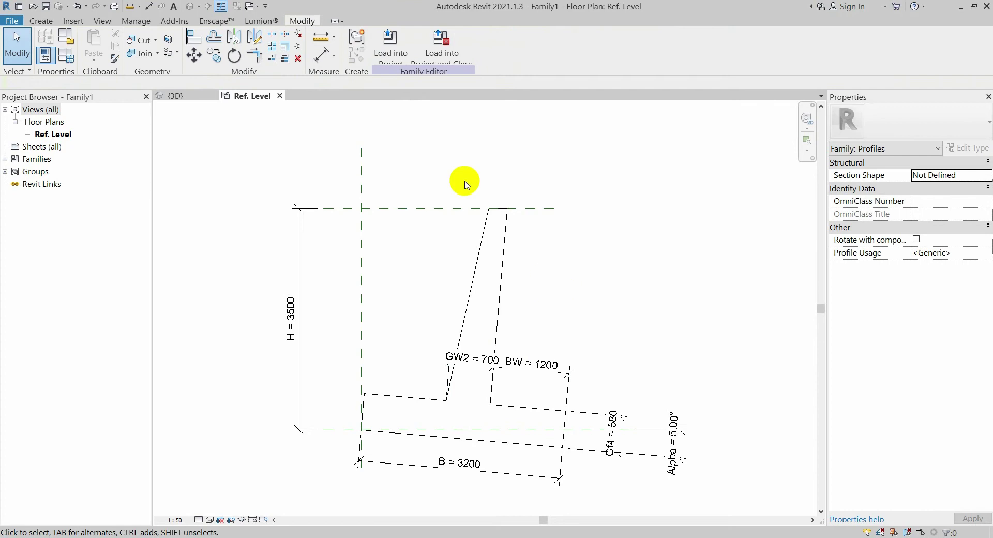
# Place angle dimensions of 12.50° and 5.00° from the reference plane to the stem faces
pyautogui.click(323, 55)
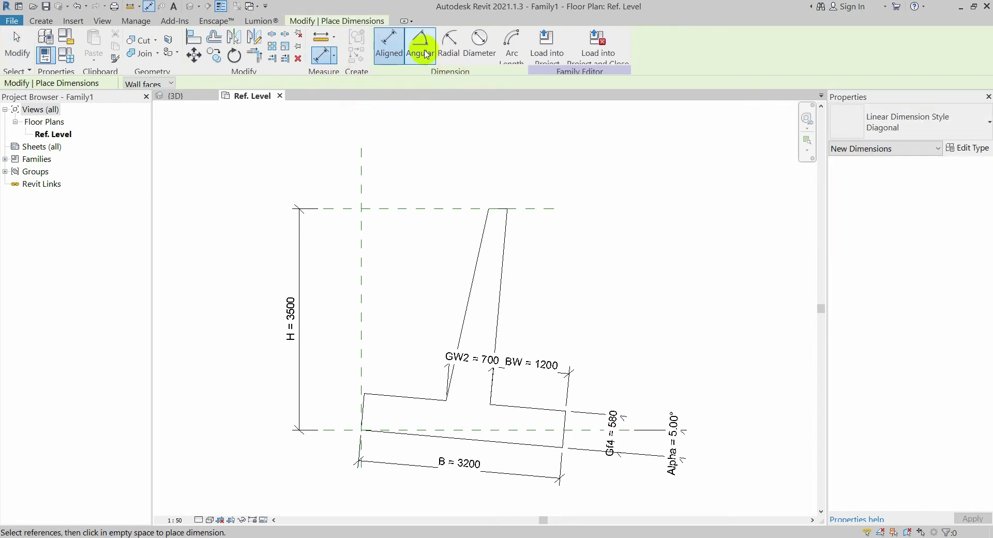
pyautogui.click(420, 45)
pyautogui.click(362, 289)
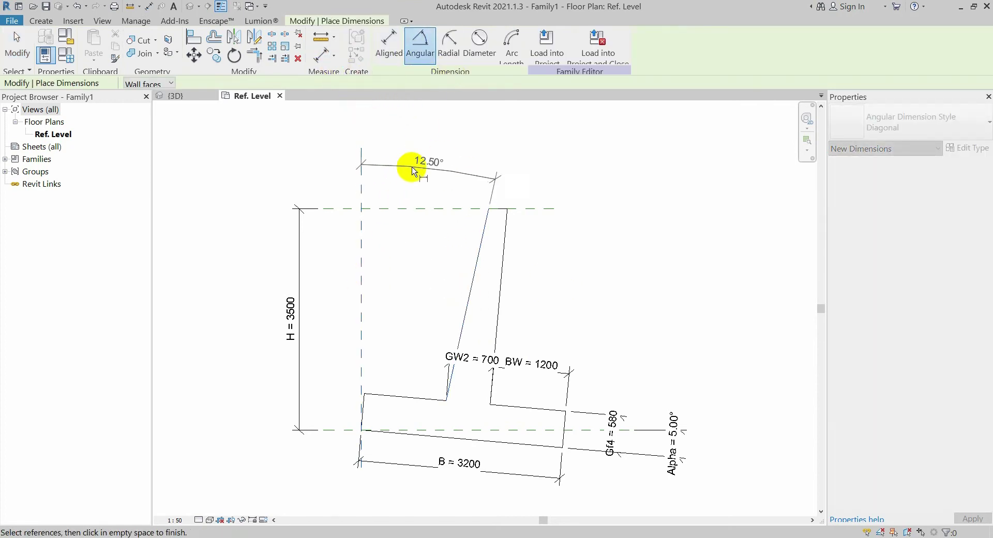
pyautogui.click(422, 154)
pyautogui.click(505, 262)
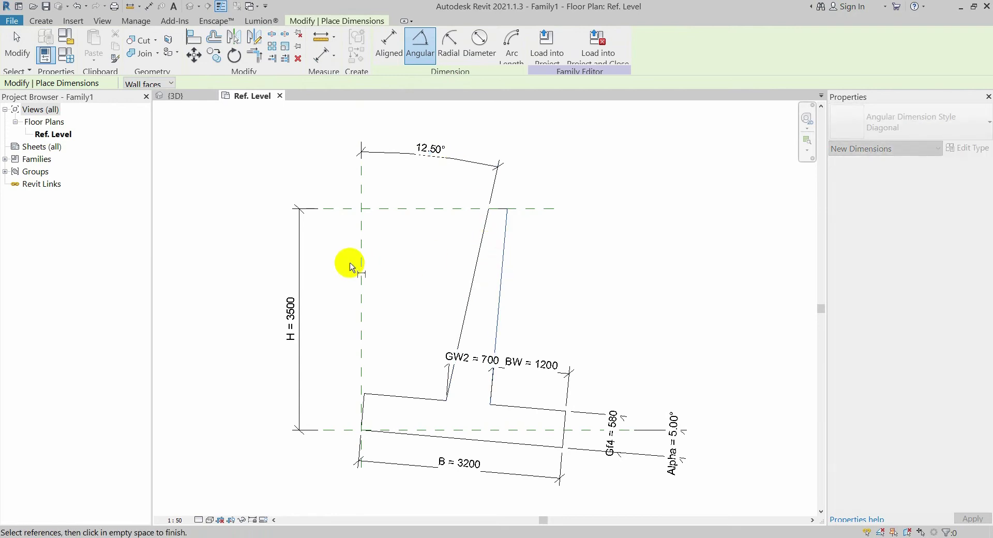
pyautogui.click(361, 272)
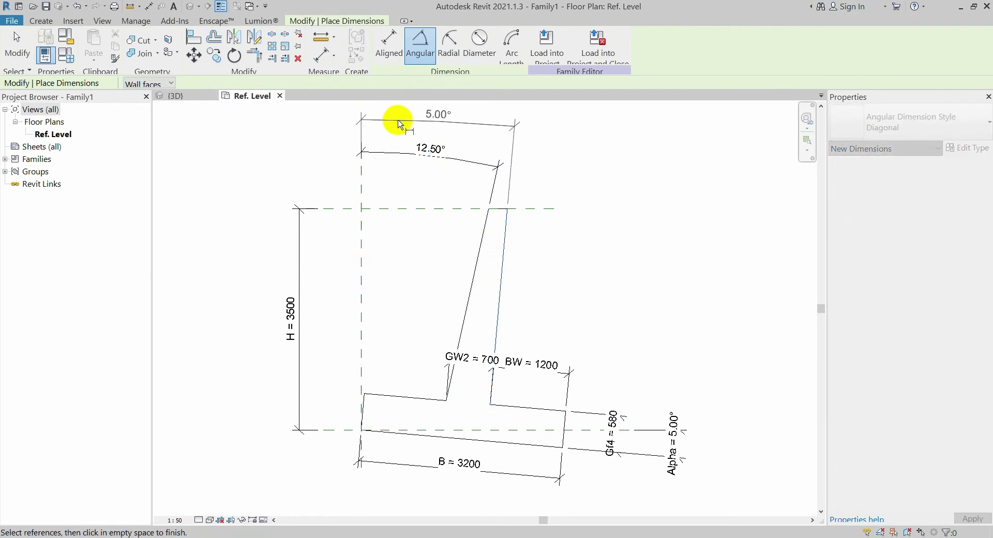
pyautogui.click(399, 124)
pyautogui.press('Escape')
pyautogui.press('Escape')
# Label the 5.00° angle as Beta and the 12.50° angle as Gamma
pyautogui.click(492, 124)
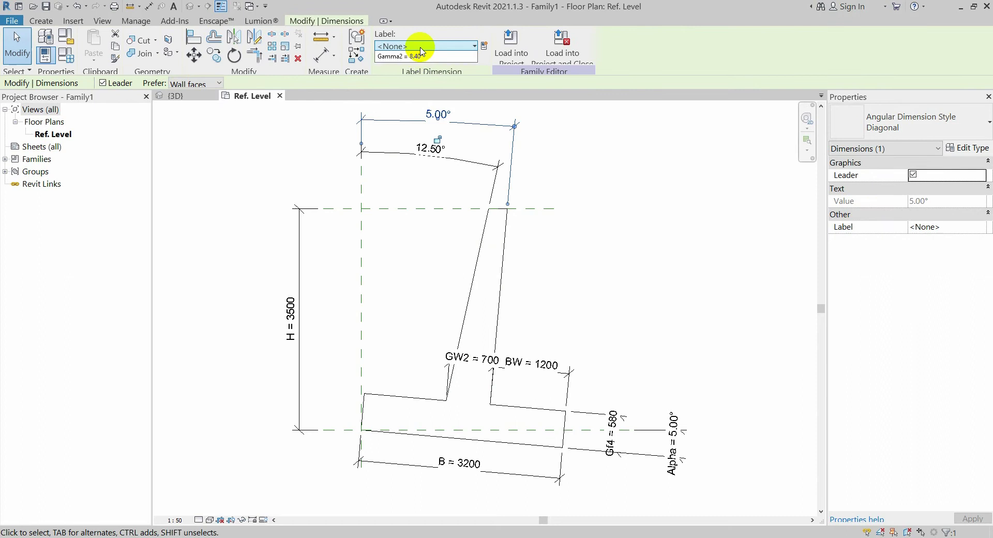
pyautogui.click(416, 92)
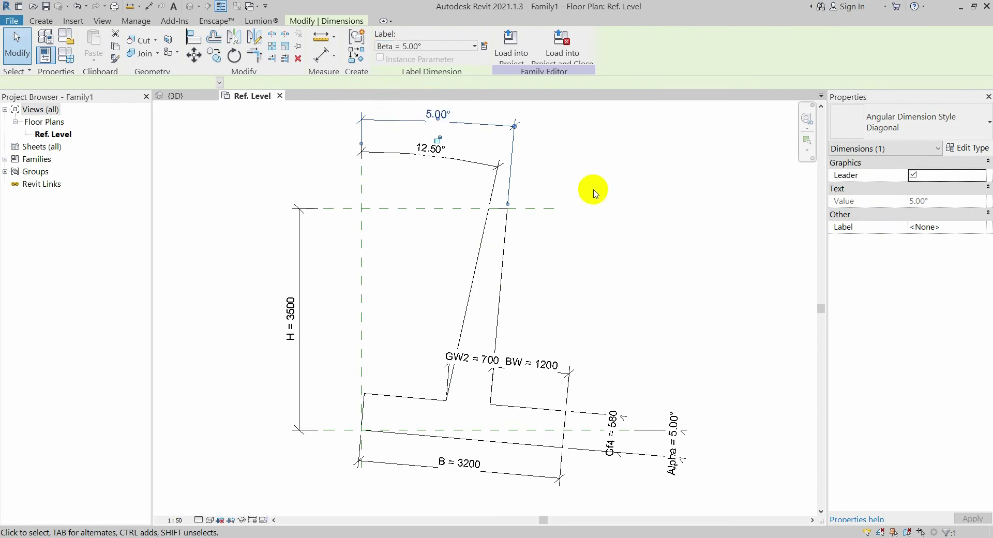
pyautogui.click(637, 244)
pyautogui.click(429, 150)
pyautogui.click(432, 46)
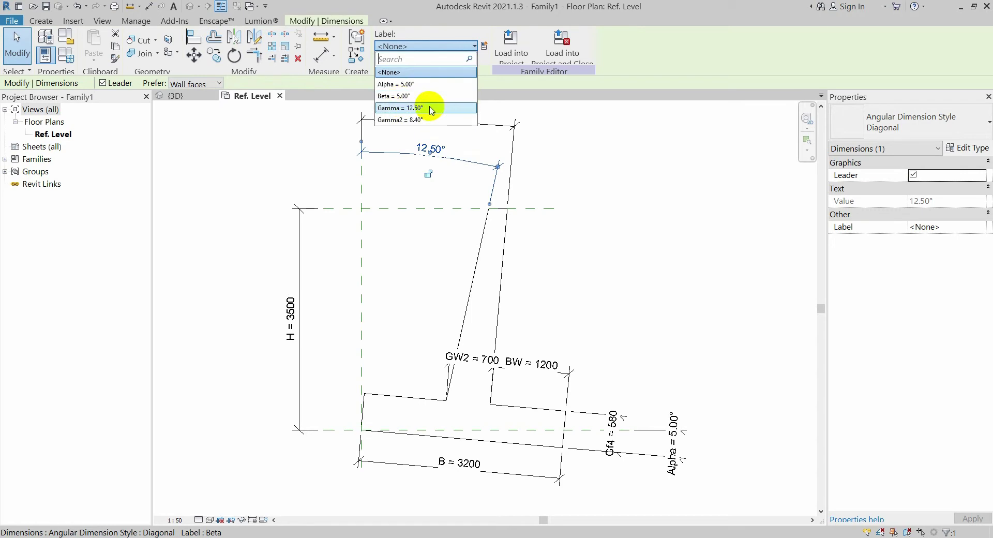
pyautogui.click(431, 110)
pyautogui.click(605, 257)
pyautogui.scroll(2, 448, 231)
pyautogui.scroll(-3, 459, 265)
pyautogui.scroll(1, 459, 266)
pyautogui.moveTo(459, 266); pyautogui.dragTo(464, 289, button='middle')
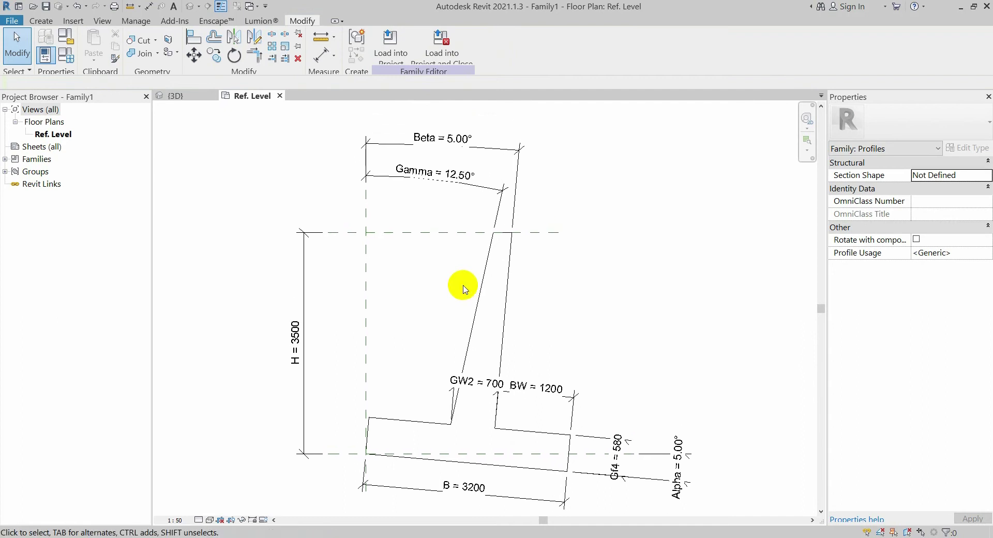
# Flex Alpha to 8° and then 4°, then restore it to 5.00°
pyautogui.click(65, 53)
pyautogui.write('8')
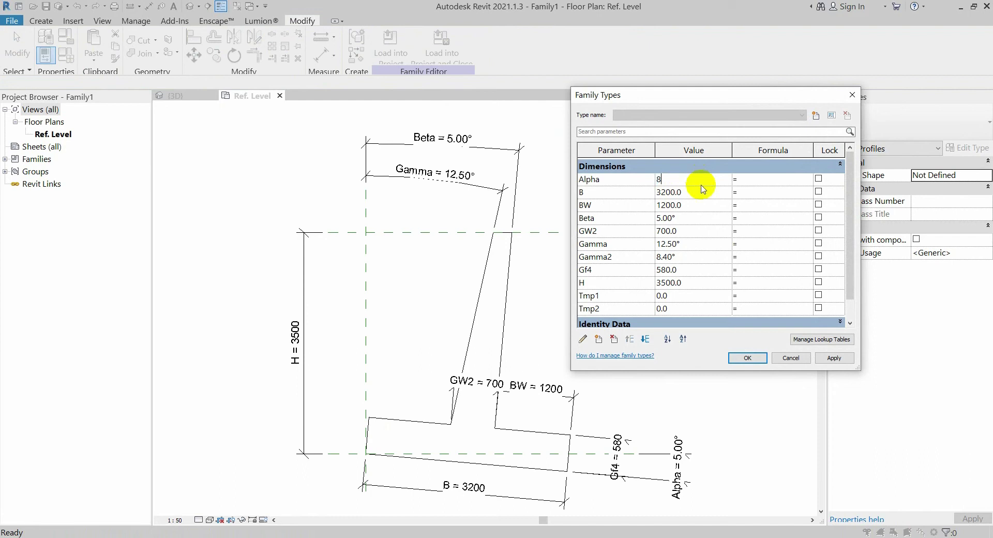
pyautogui.click(836, 357)
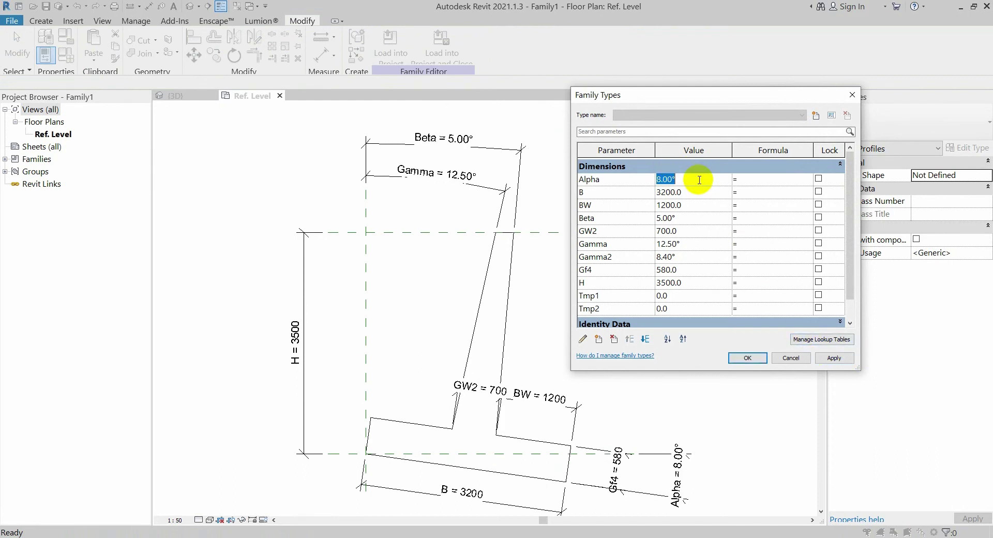
pyautogui.write('4')
pyautogui.click(836, 357)
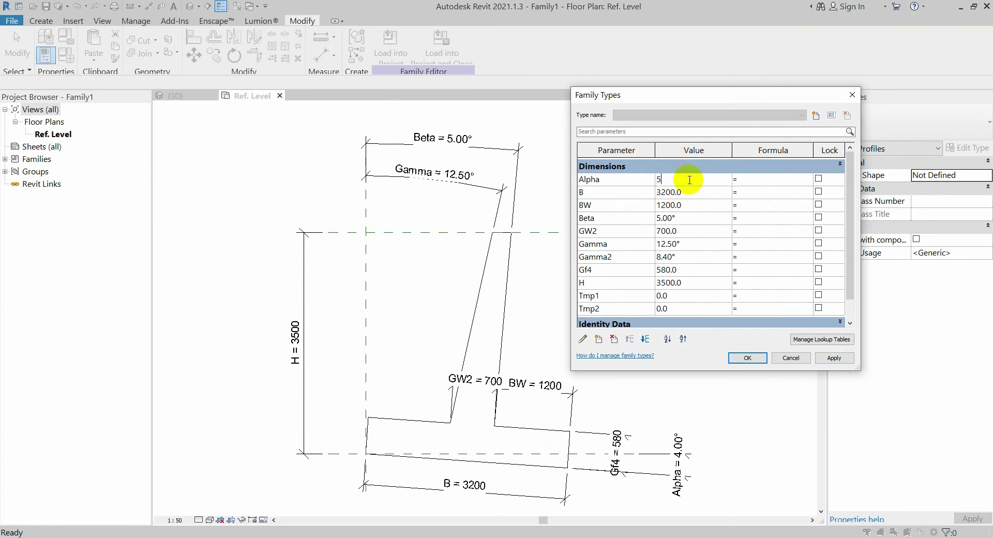
pyautogui.click(835, 358)
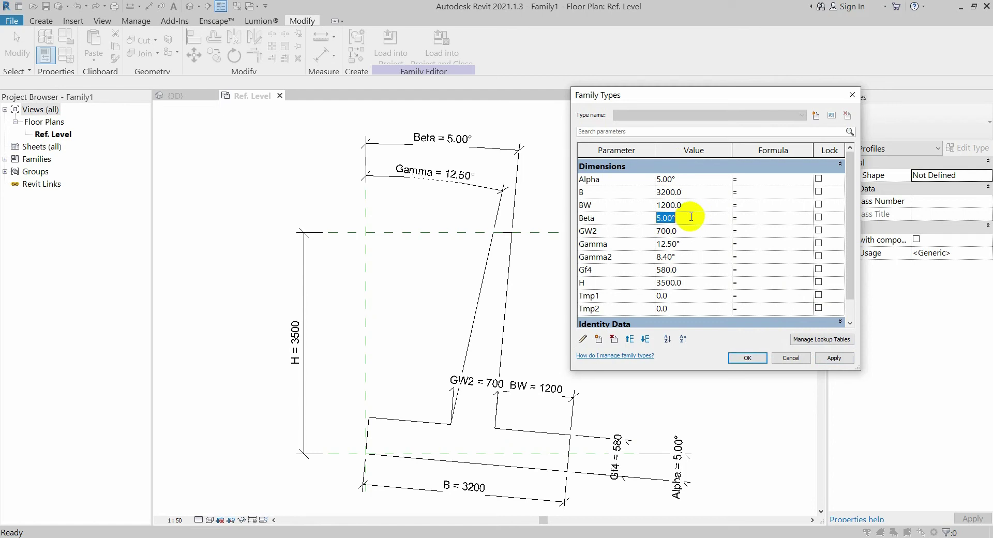
# Test Beta at 7°, set Gamma to 11.50°, and restore Beta to 5.00°
pyautogui.write('7')
pyautogui.click(843, 362)
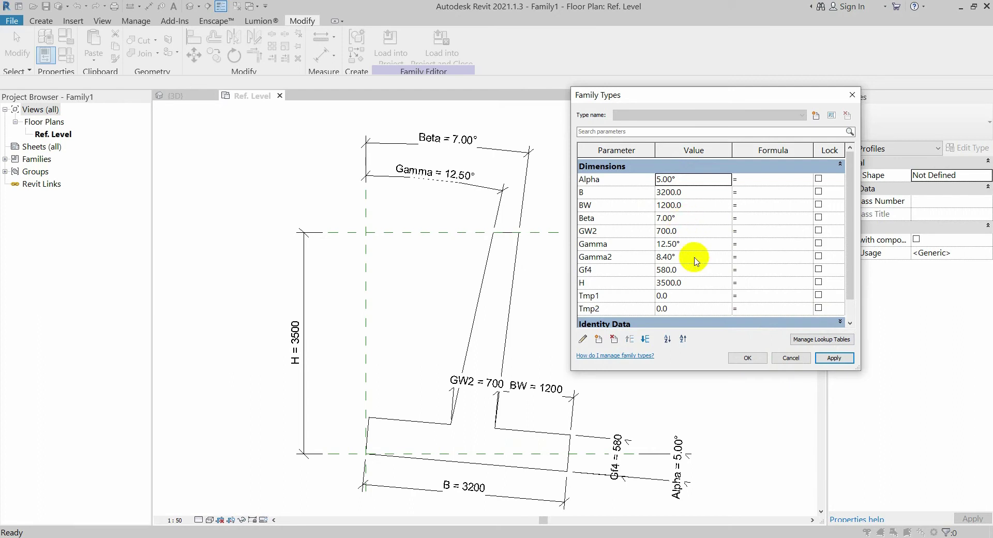
pyautogui.click(671, 243)
pyautogui.write('11.5')
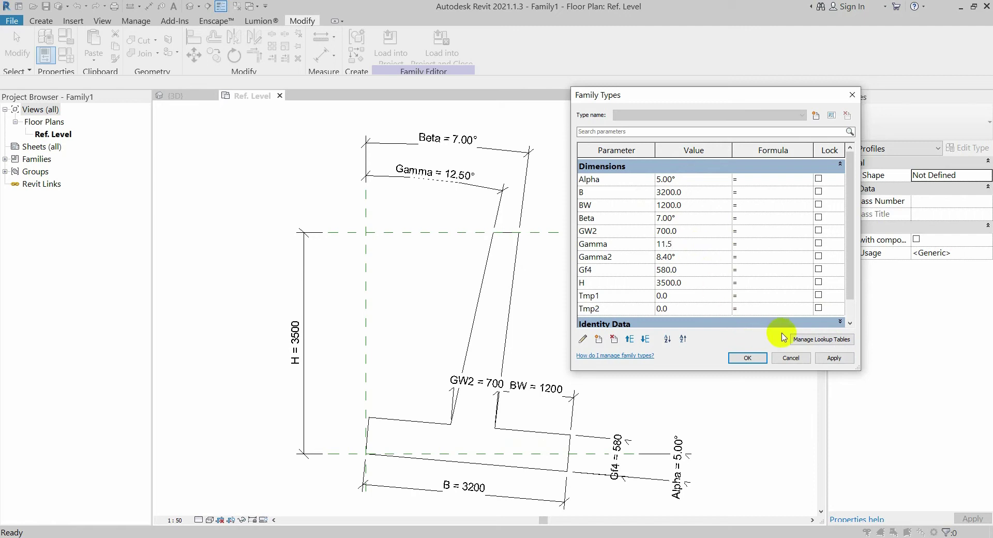
pyautogui.click(829, 358)
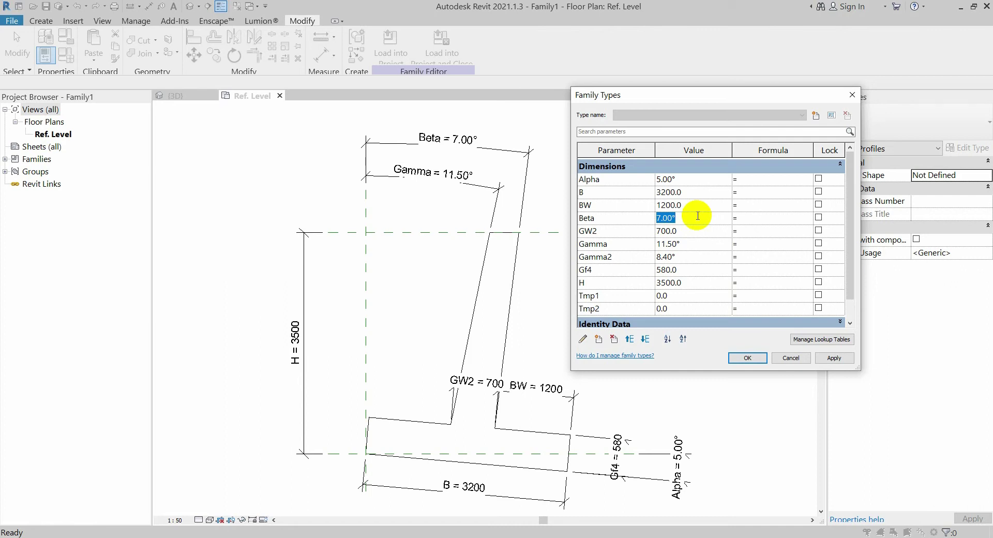
pyautogui.write('5')
pyautogui.click(833, 358)
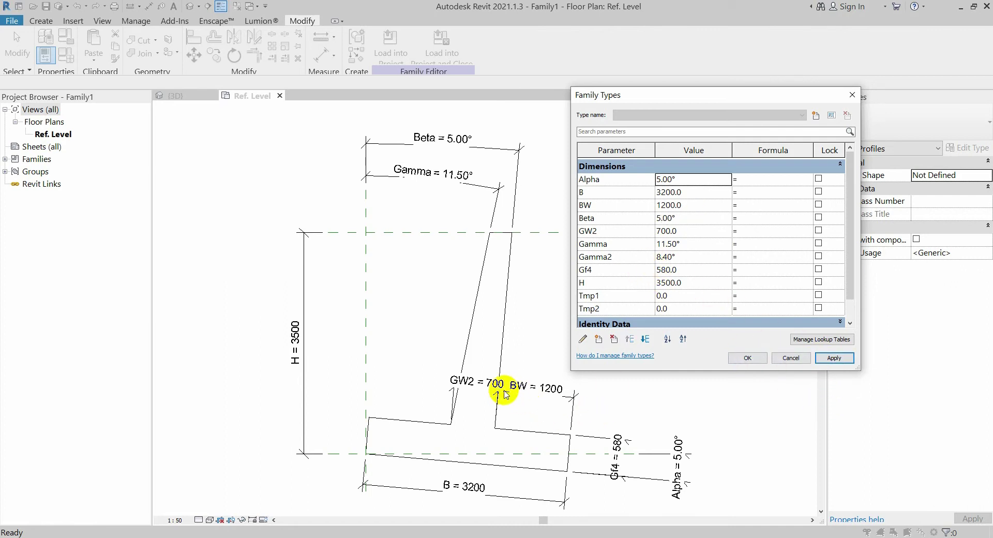
pyautogui.click(698, 205)
pyautogui.write('1300')
# Flex BW to 1300, return it to 1200, and accept the Family Types values
pyautogui.click(833, 361)
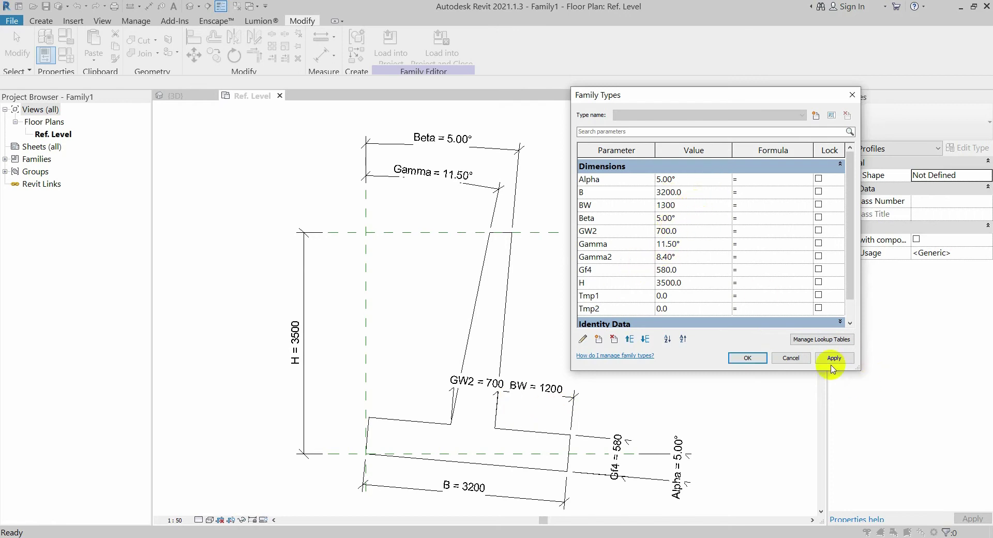
pyautogui.click(834, 359)
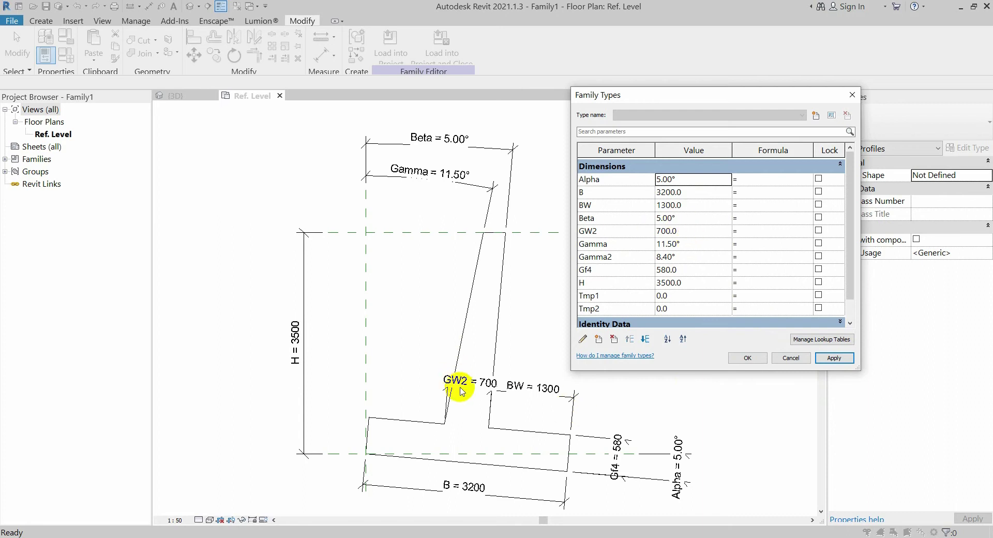
pyautogui.click(696, 205)
pyautogui.write('12')
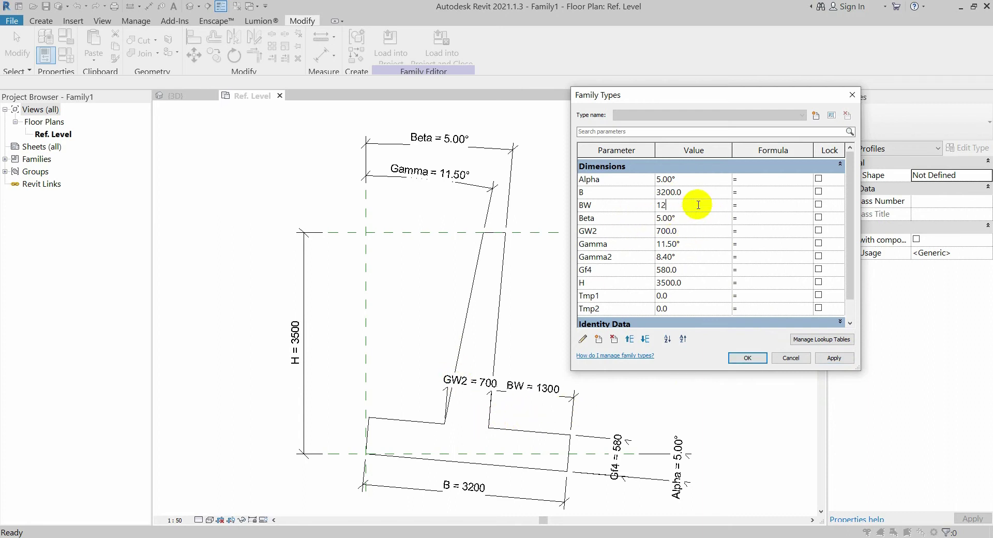
pyautogui.write('0')
pyautogui.click(834, 359)
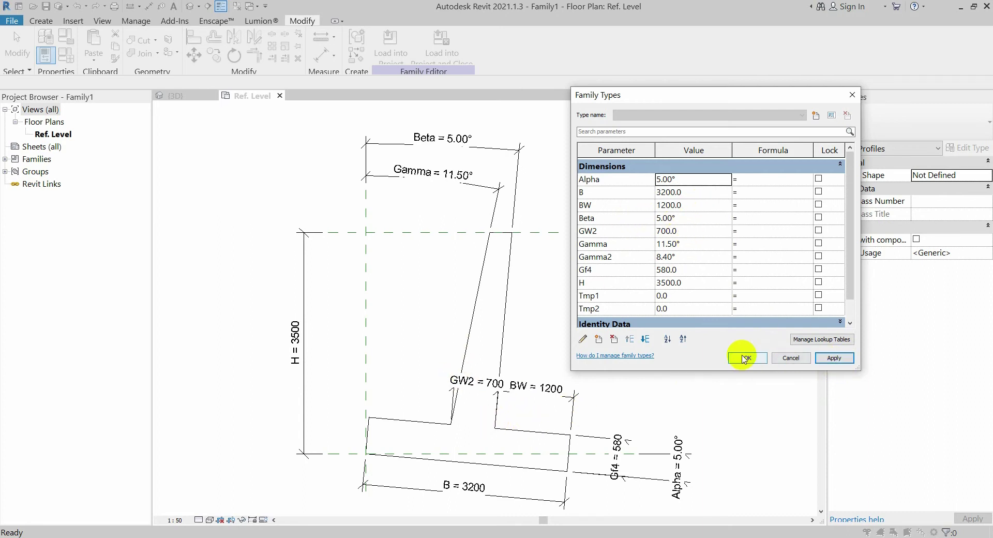
pyautogui.click(748, 358)
# Inspect the re-angled profile and its wall-top line, then begin saving the family
pyautogui.scroll(2, 377, 302)
pyautogui.scroll(-3, 387, 300)
pyautogui.scroll(-1, 450, 206)
pyautogui.scroll(-1, 472, 355)
pyautogui.scroll(2, 426, 375)
pyautogui.scroll(2, 425, 375)
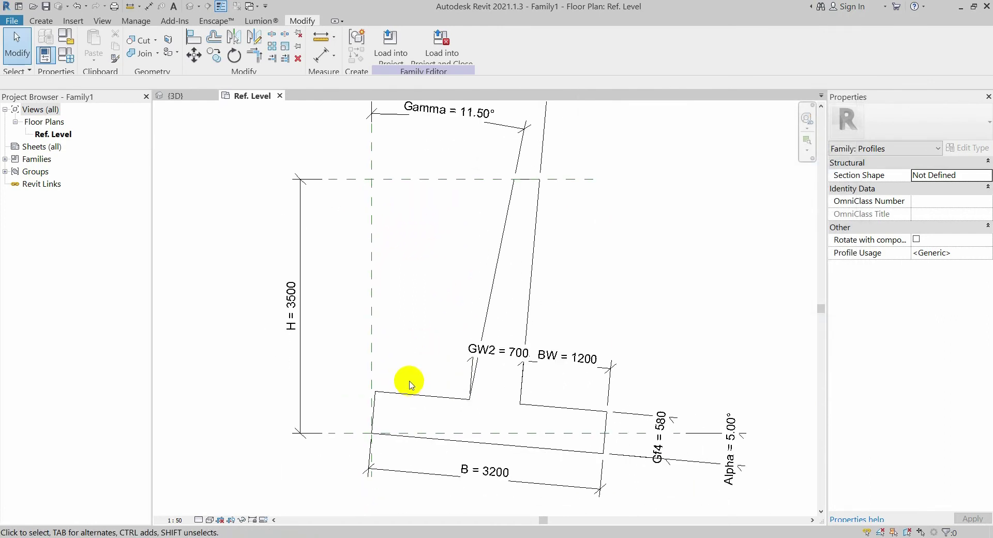
pyautogui.scroll(-2, 409, 385)
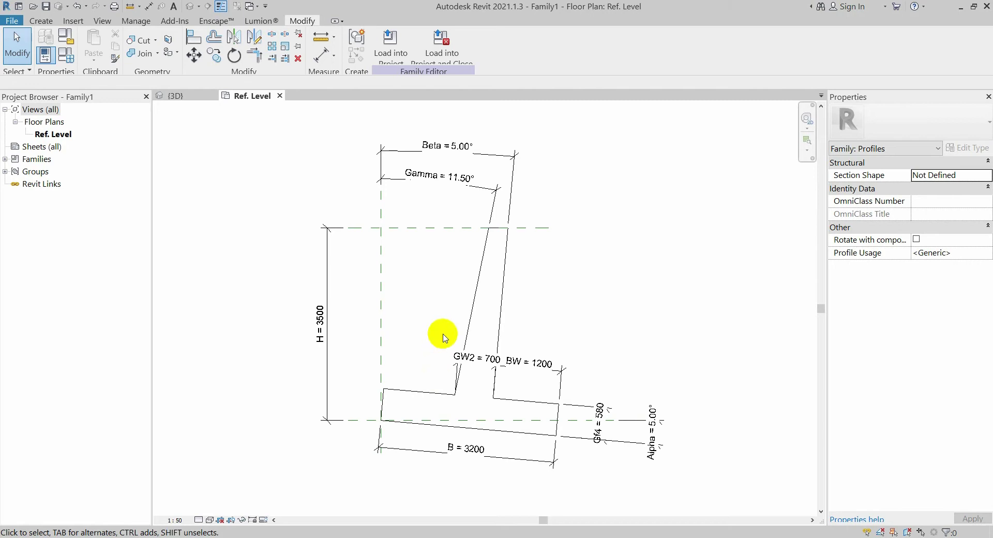
pyautogui.moveTo(443, 333); pyautogui.dragTo(419, 344, button='middle')
pyautogui.scroll(1, 419, 344)
pyautogui.click(488, 225)
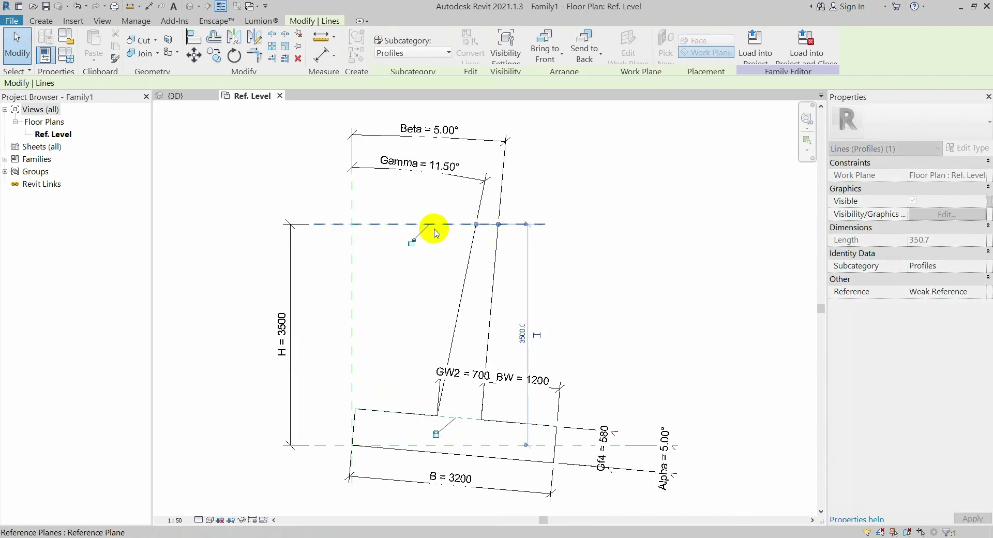
pyautogui.click(442, 248)
pyautogui.scroll(-1, 448, 252)
pyautogui.scroll(2, 406, 381)
pyautogui.scroll(-2, 417, 337)
pyautogui.scroll(-1, 419, 337)
pyautogui.scroll(1, 427, 343)
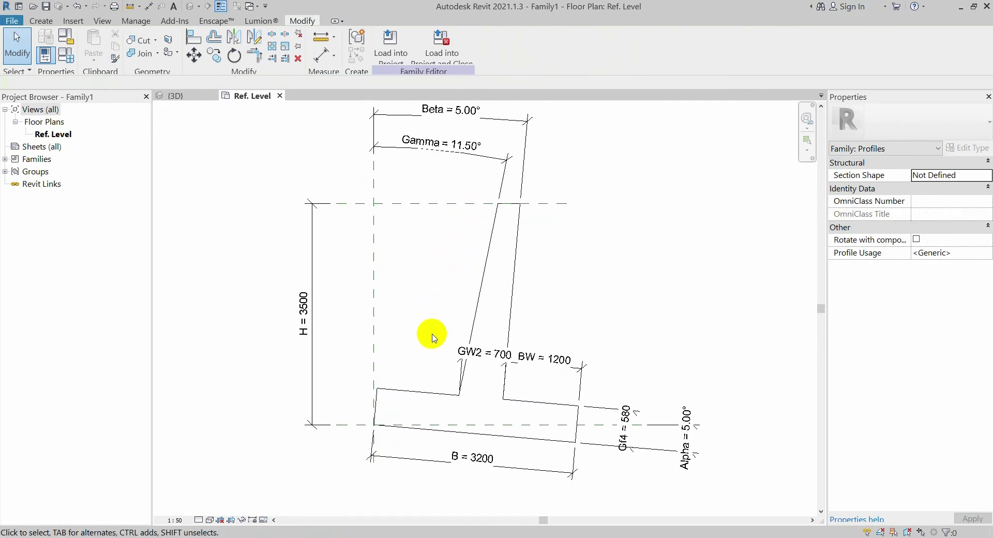
pyautogui.scroll(1, 430, 337)
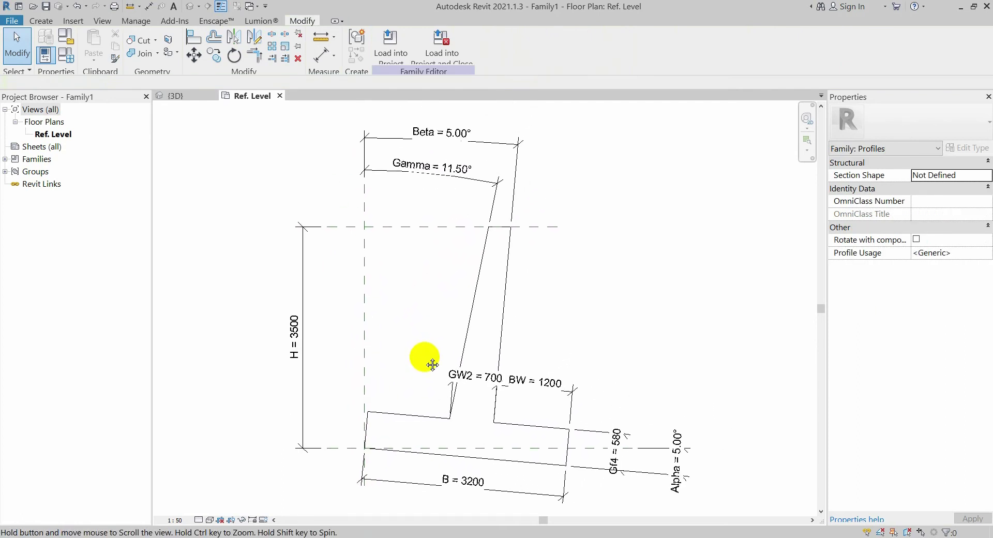
pyautogui.click(44, 9)
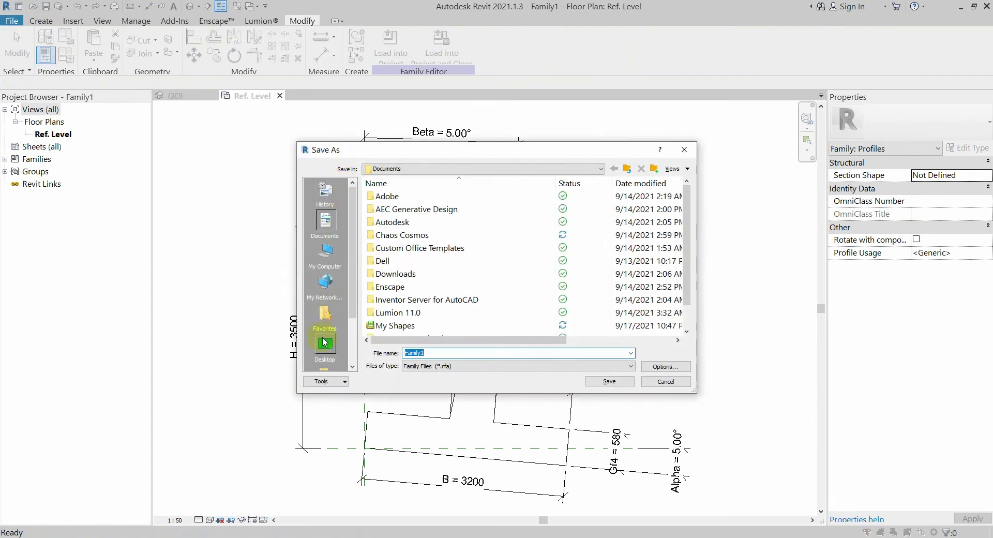
# Point the save location to Desktop > M_Profile and start the file name with 'M_'
pyautogui.click(325, 343)
pyautogui.doubleClick(390, 259)
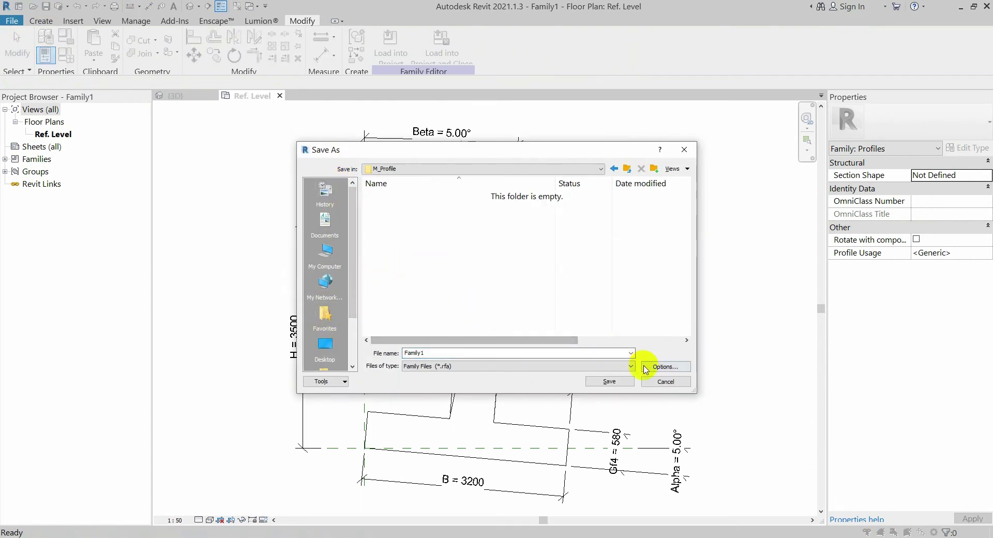
pyautogui.doubleClick(514, 354)
pyautogui.write('M_Profile 01')
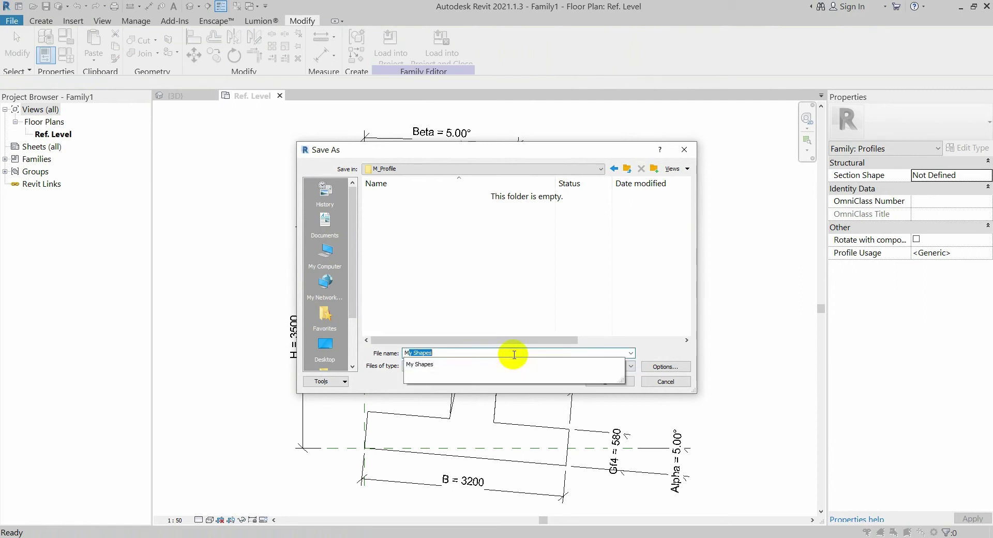
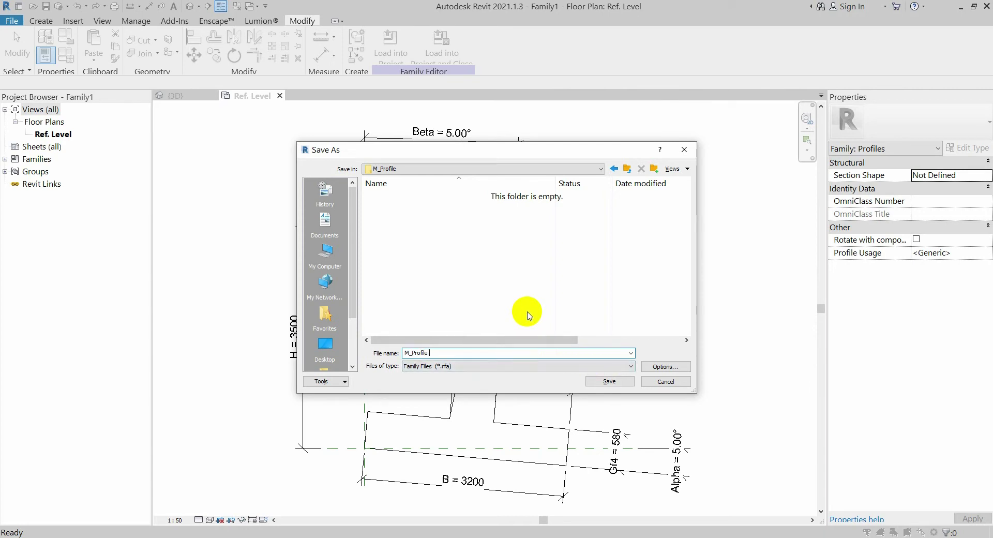
# Save the profile family as M_Profile 01 in the M_Profile folder
pyautogui.click(609, 381)
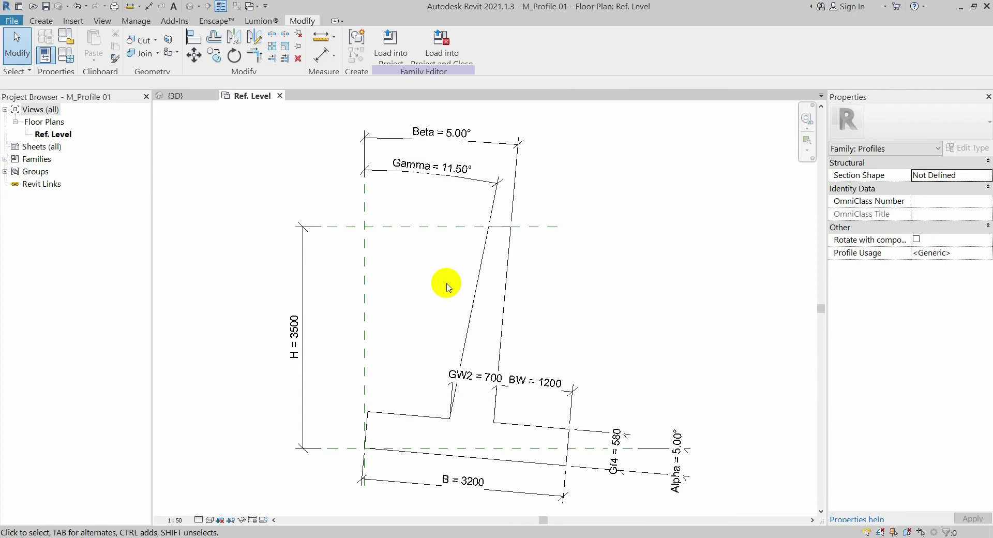
# Create a new family from the English Metric Structural Foundation.rft template
pyautogui.hotkey('ctrl', 'd')
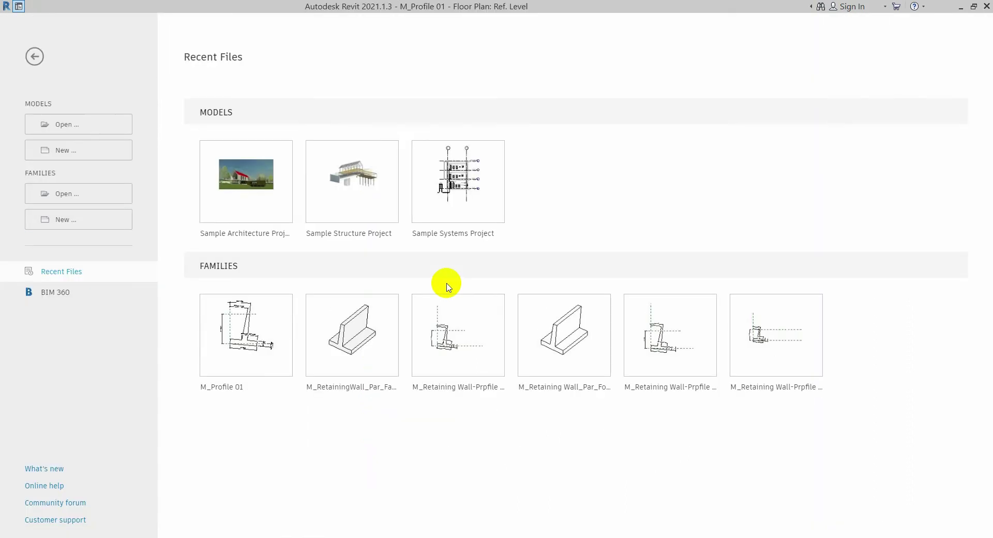
pyautogui.click(65, 222)
pyautogui.doubleClick(421, 223)
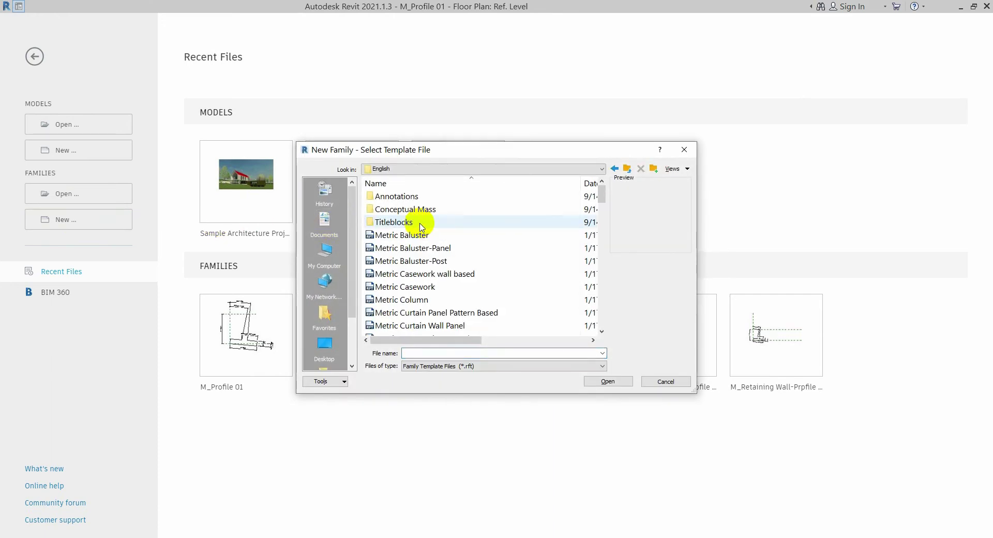
pyautogui.scroll(-5, 421, 226)
pyautogui.scroll(-5, 421, 250)
pyautogui.scroll(-5, 424, 249)
pyautogui.scroll(-4, 430, 251)
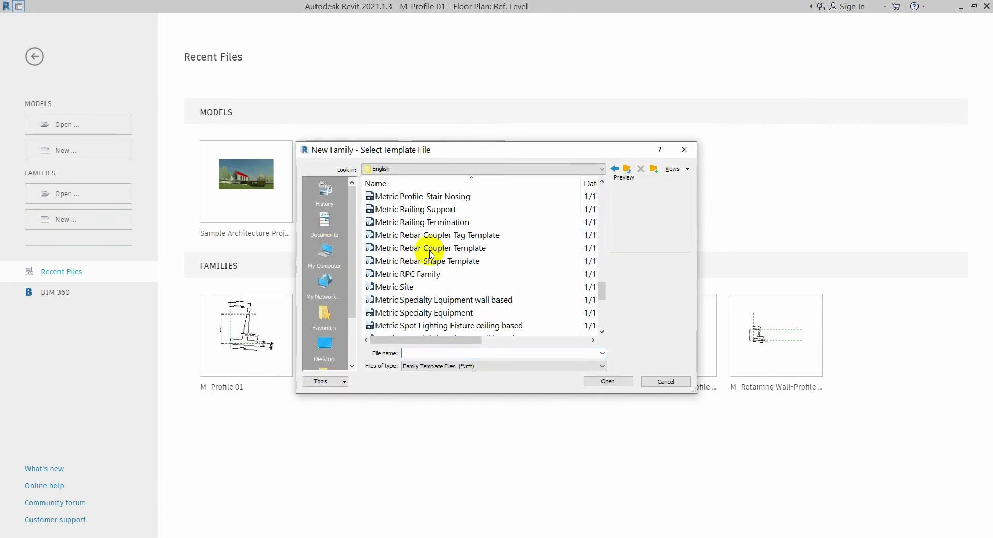
pyautogui.scroll(-3, 431, 253)
pyautogui.click(442, 261)
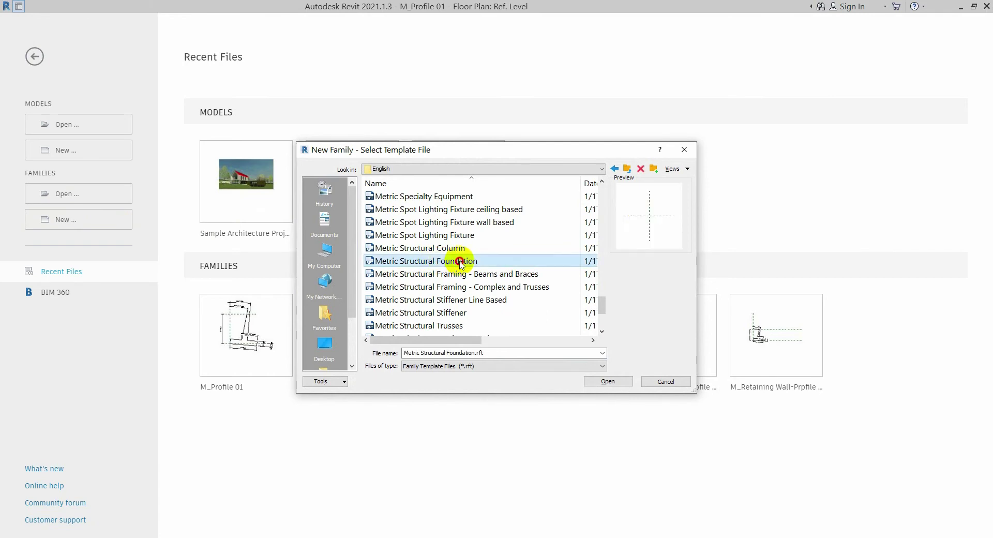
pyautogui.click(608, 382)
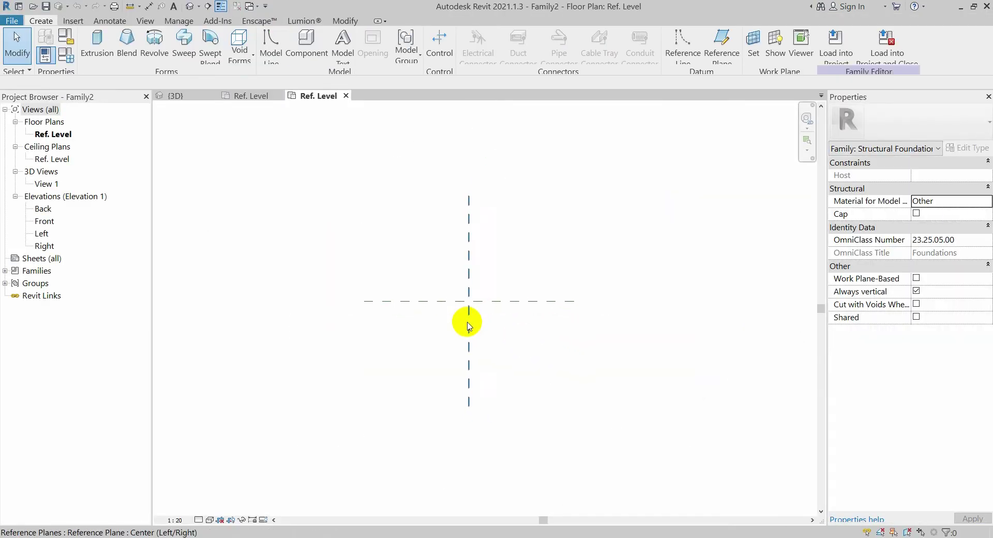
# Add reference planes offset 1600 from the centre plane using Pick Lines
pyautogui.click(719, 40)
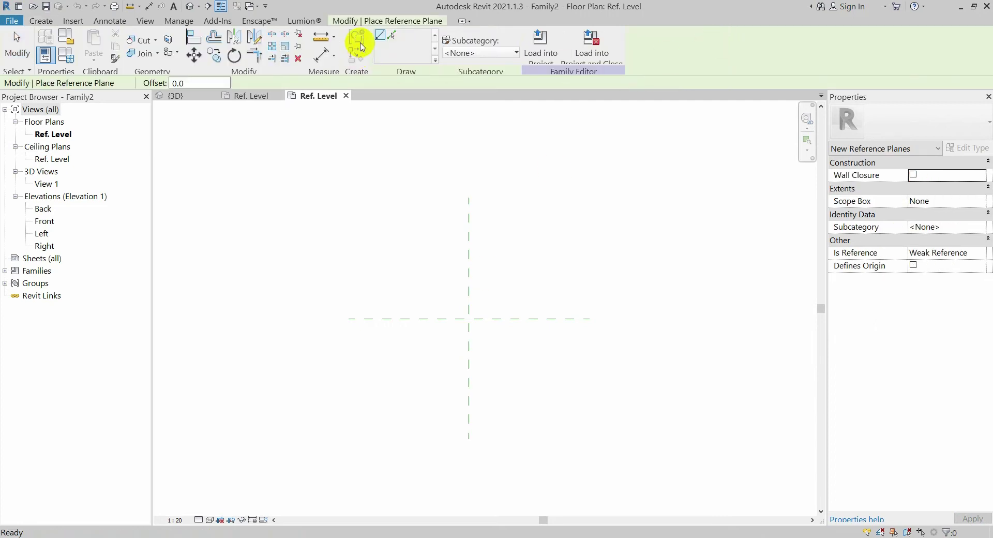
pyautogui.click(393, 36)
pyautogui.write('16000')
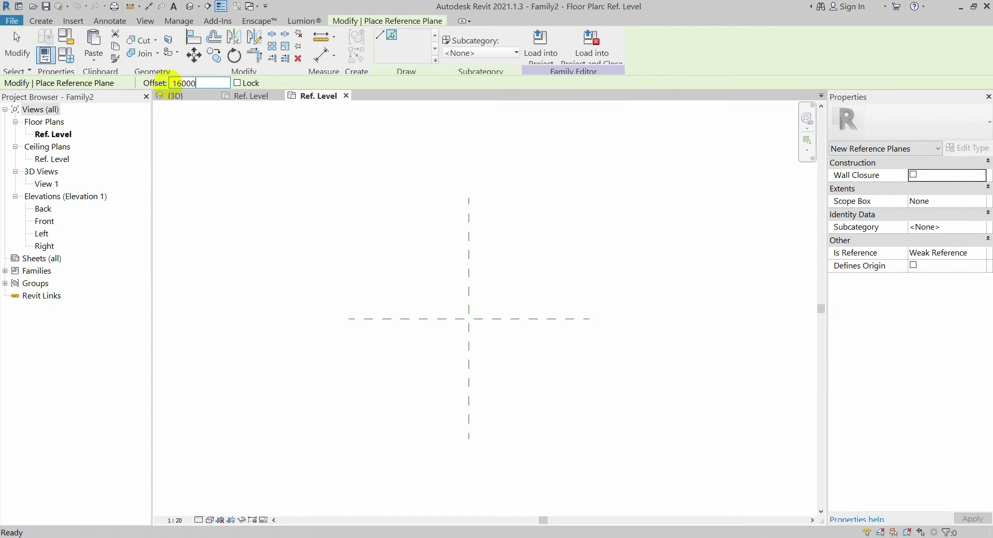
pyautogui.press('BackSpace')
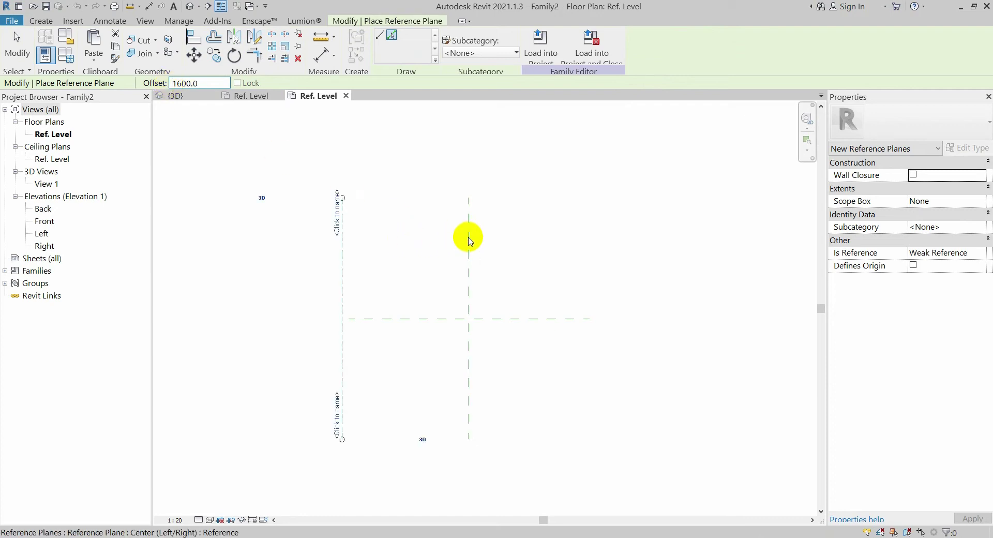
pyautogui.click(469, 243)
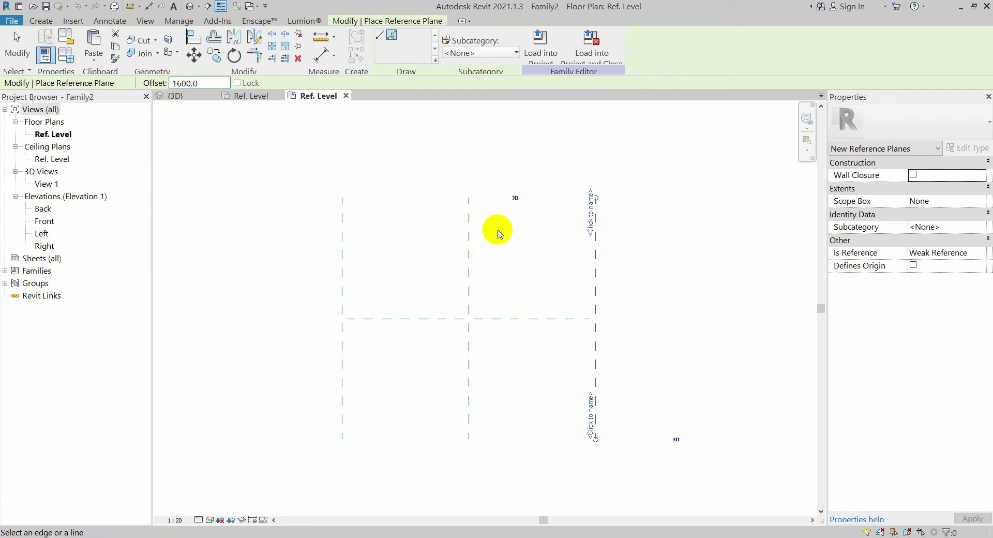
pyautogui.press('Escape')
pyautogui.press('Escape')
# Extend both ends of the Center (Front/Back) reference plane past the new planes
pyautogui.click(479, 318)
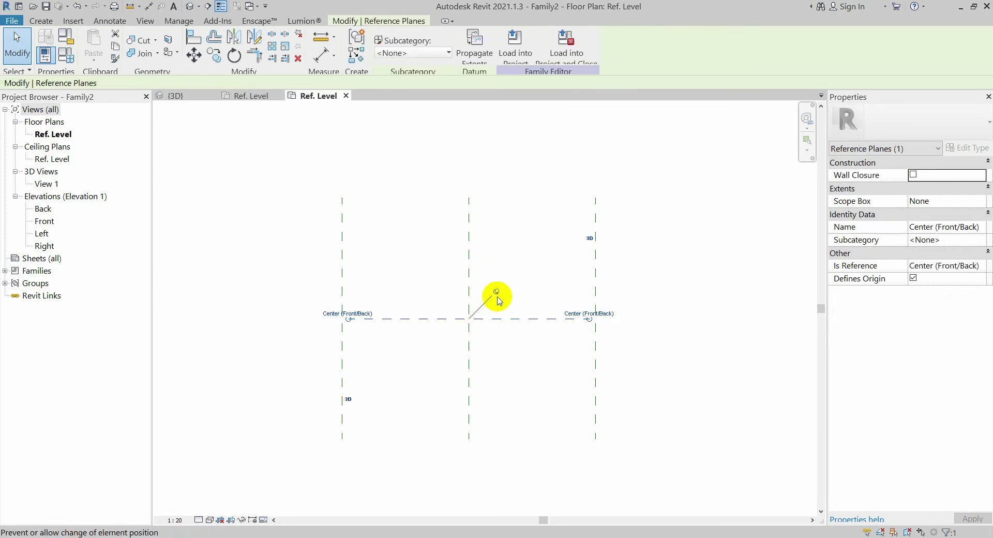
pyautogui.moveTo(589, 319); pyautogui.dragTo(724, 319)
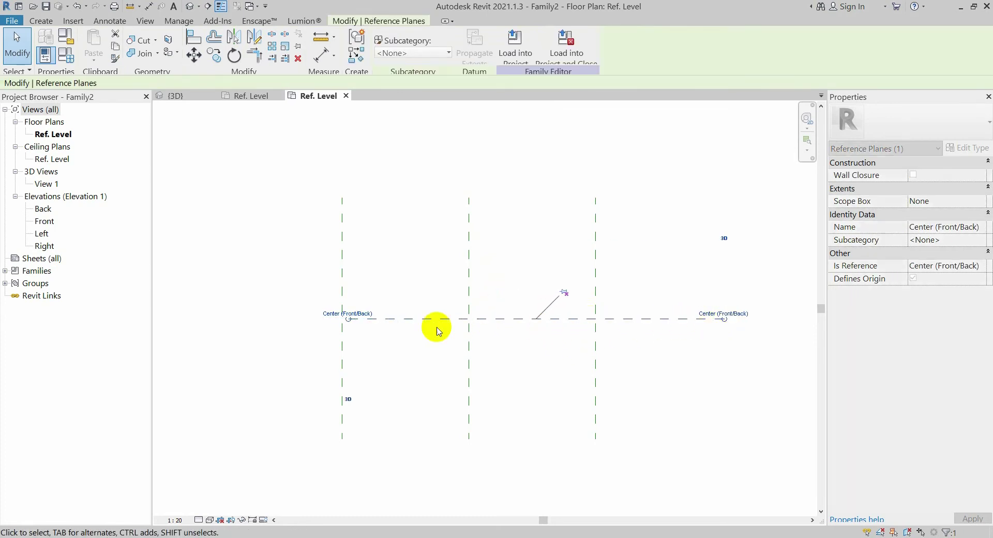
pyautogui.moveTo(349, 319); pyautogui.dragTo(225, 318)
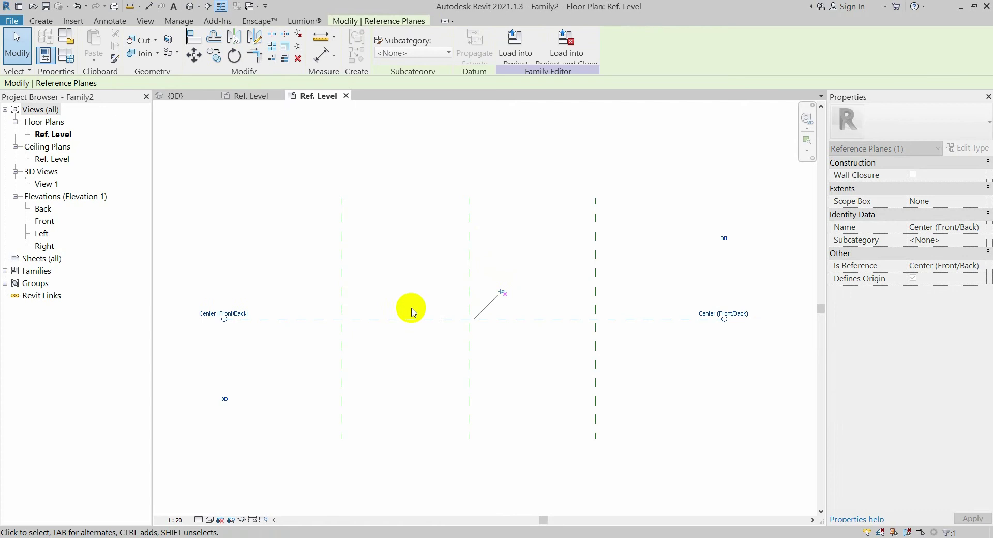
pyautogui.click(504, 275)
pyautogui.scroll(-1, 479, 322)
pyautogui.moveTo(459, 348); pyautogui.dragTo(426, 327, button='middle')
# Sketch a sweep path line along the centre plane from the right plane to the left
pyautogui.click(45, 22)
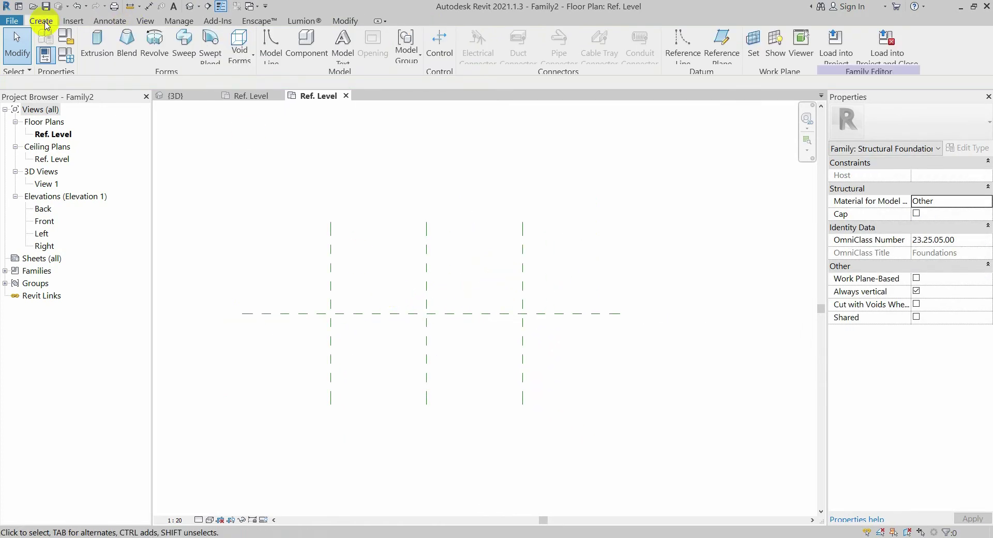
pyautogui.click(419, 313)
pyautogui.click(410, 279)
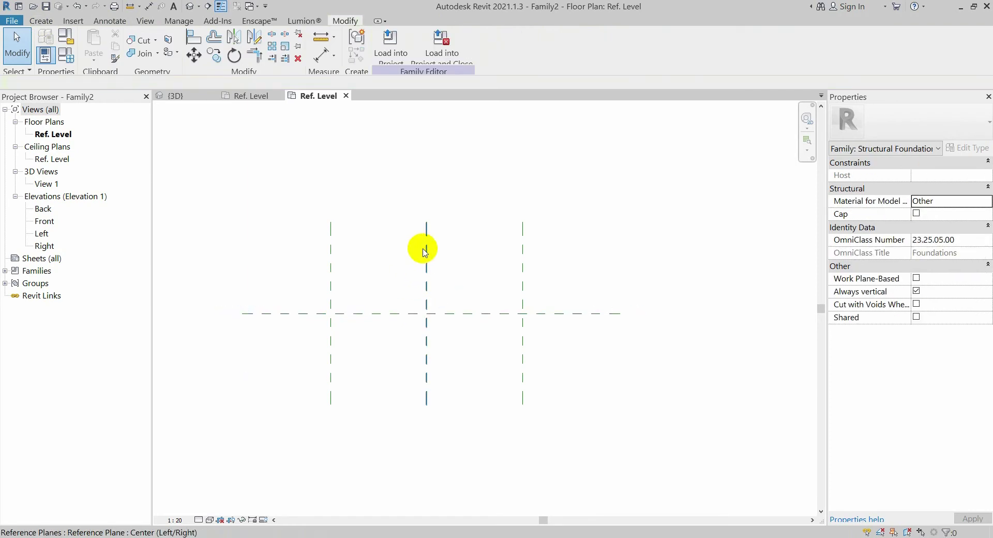
pyautogui.click(30, 22)
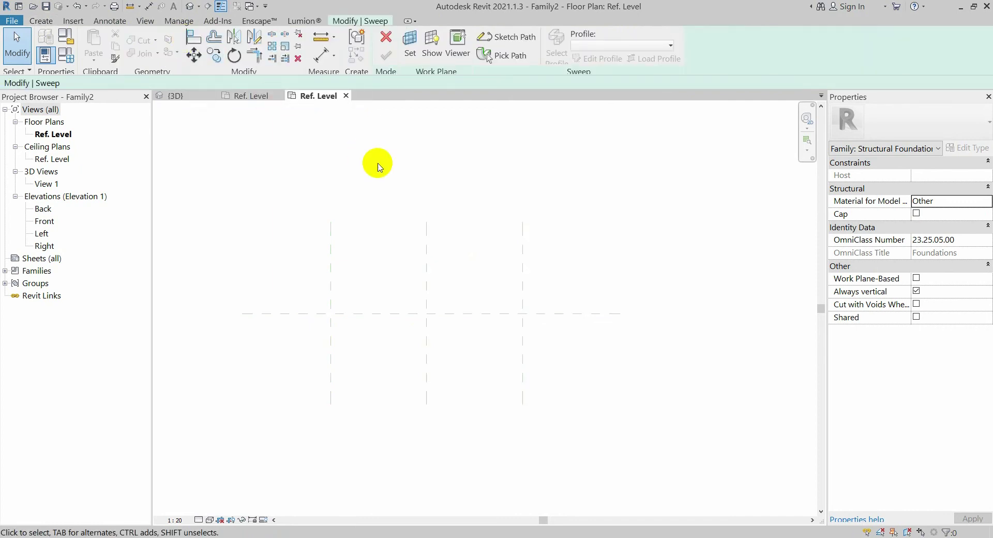
pyautogui.click(511, 38)
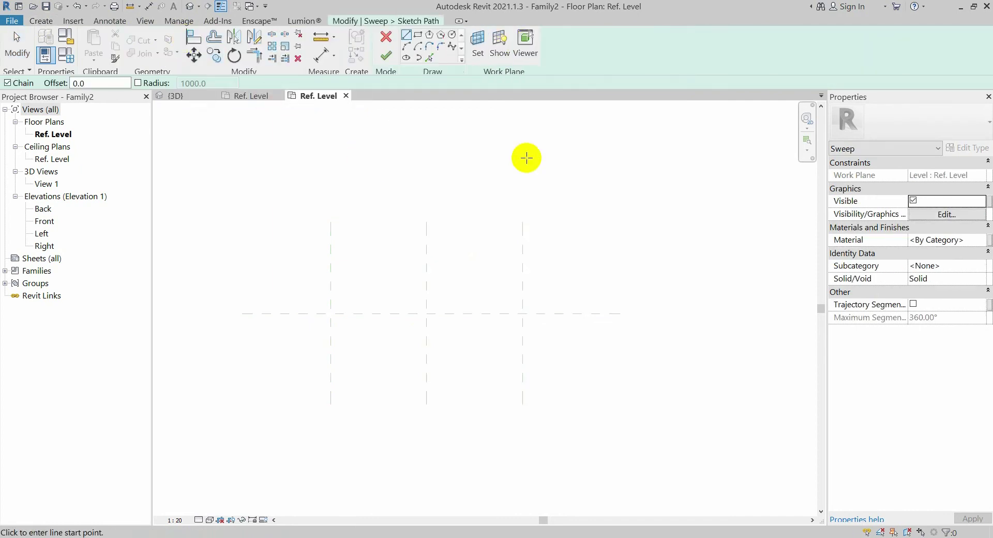
pyautogui.click(522, 313)
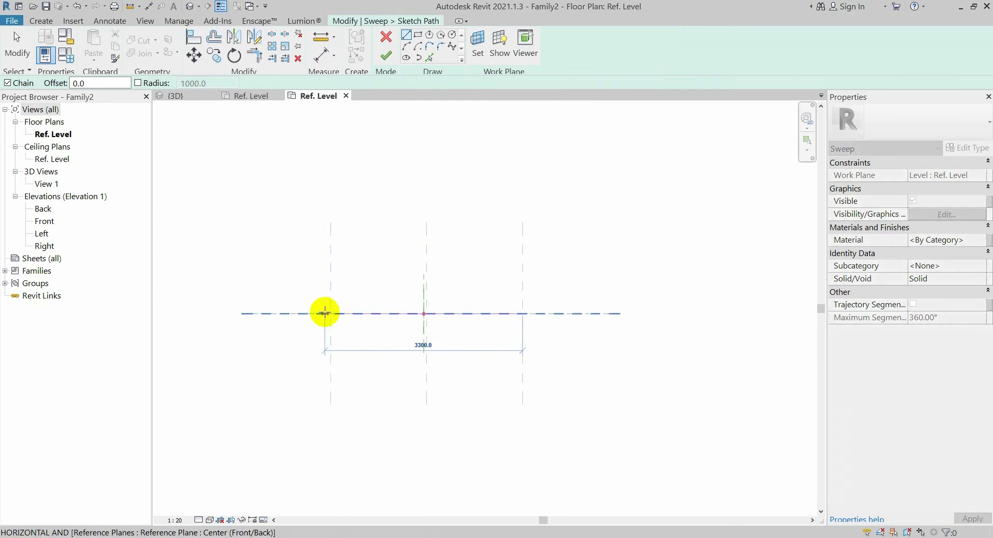
pyautogui.click(331, 313)
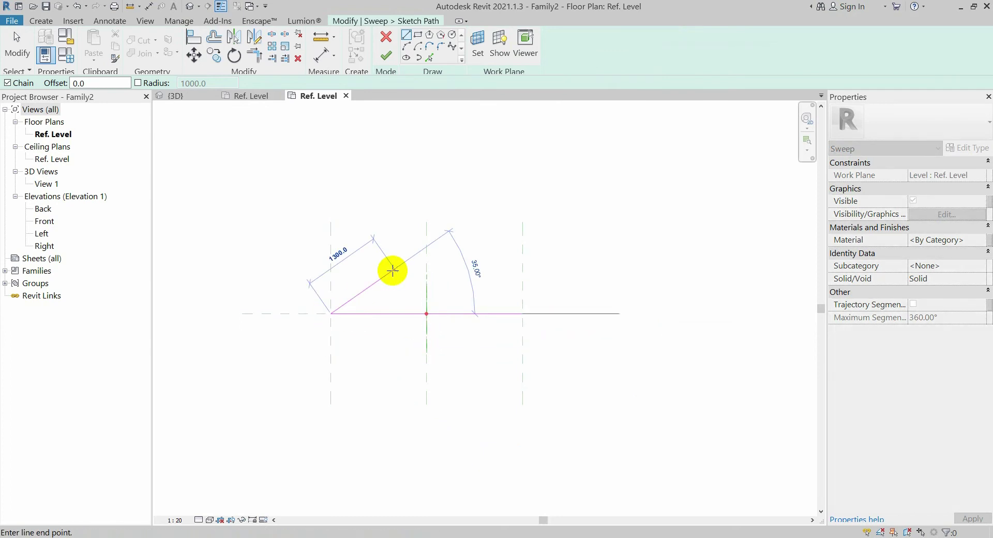
pyautogui.press('Escape')
pyautogui.press('Escape')
# Select the path line repeatedly to check its 3200 length
pyautogui.click(520, 314)
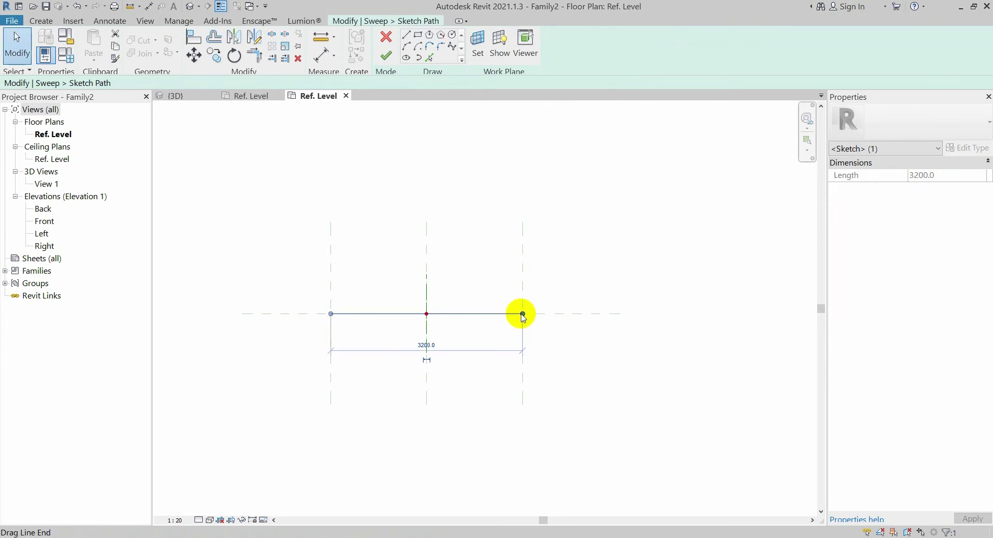
pyautogui.click(492, 288)
pyautogui.click(521, 314)
pyautogui.press('Escape')
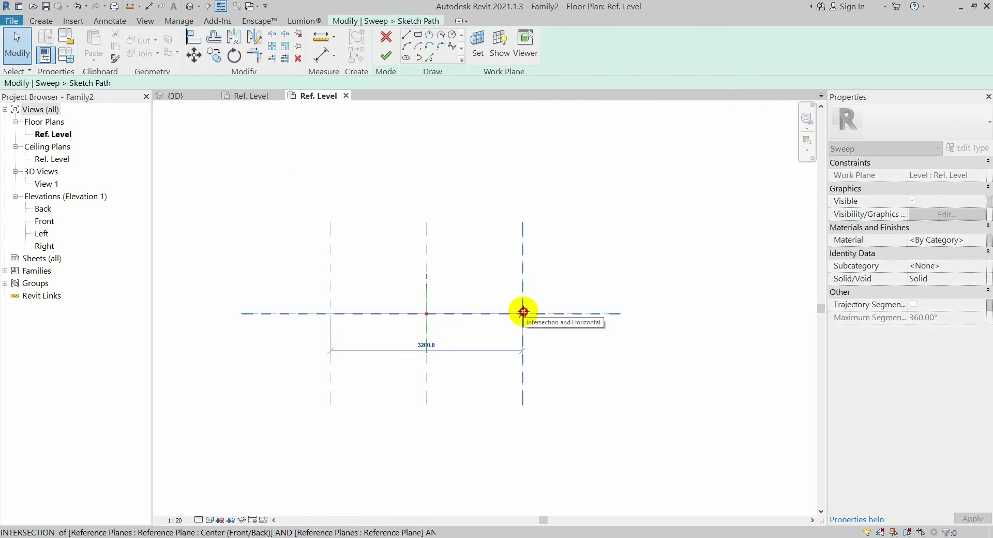
pyautogui.click(522, 313)
pyautogui.press('Escape')
pyautogui.click(523, 313)
pyautogui.press('Escape')
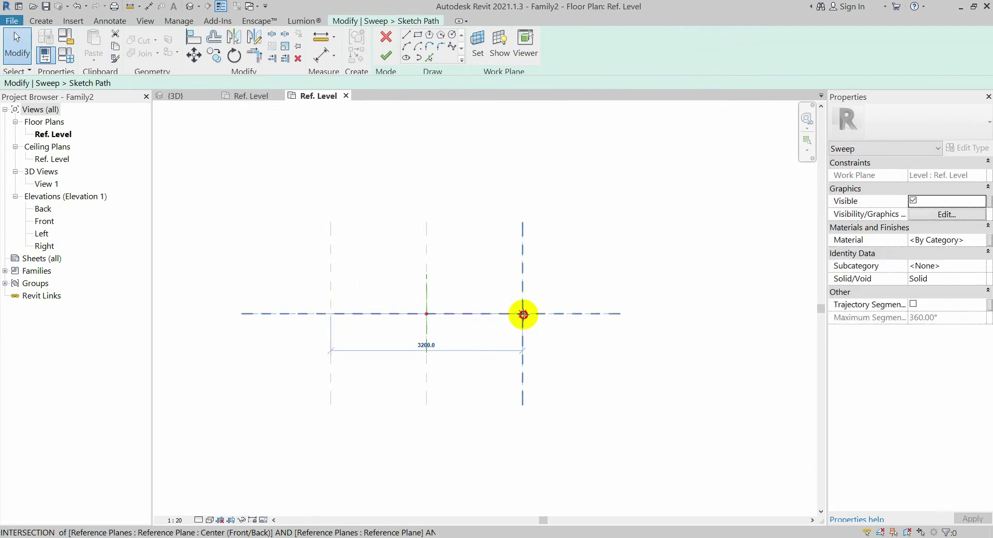
pyautogui.click(522, 314)
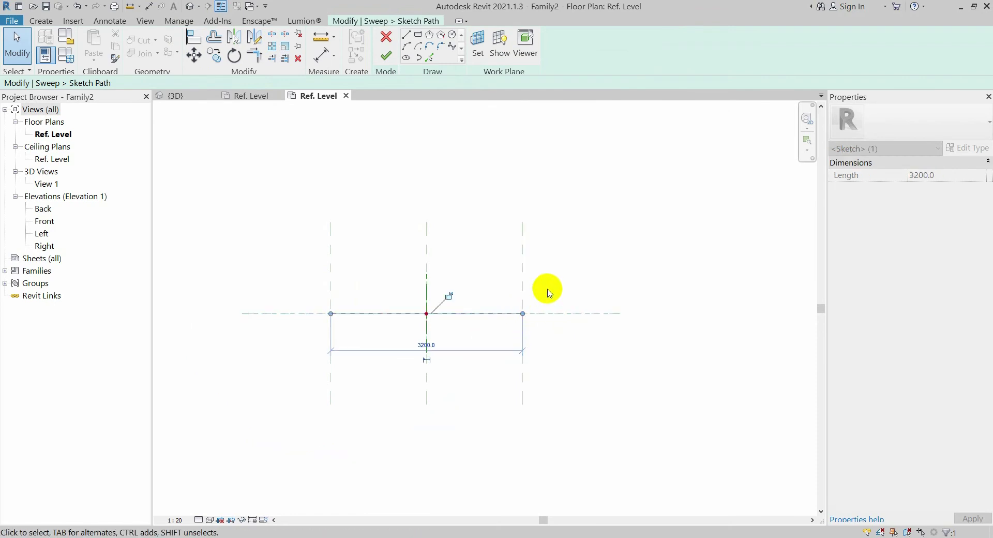
pyautogui.press('Escape')
pyautogui.click(460, 313)
pyautogui.press('Escape')
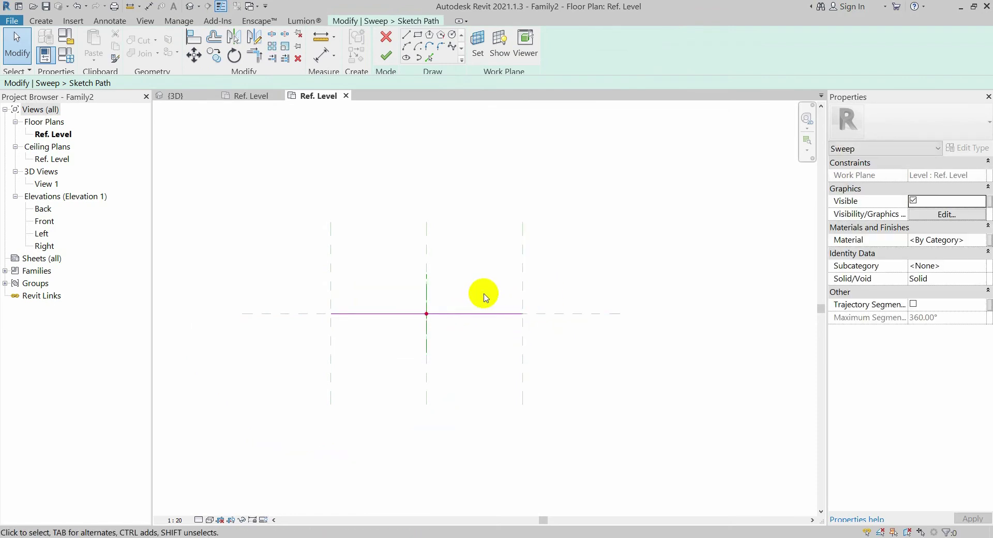
# Snap both path ends onto the plane intersections and finish the path sketch
pyautogui.click(494, 320)
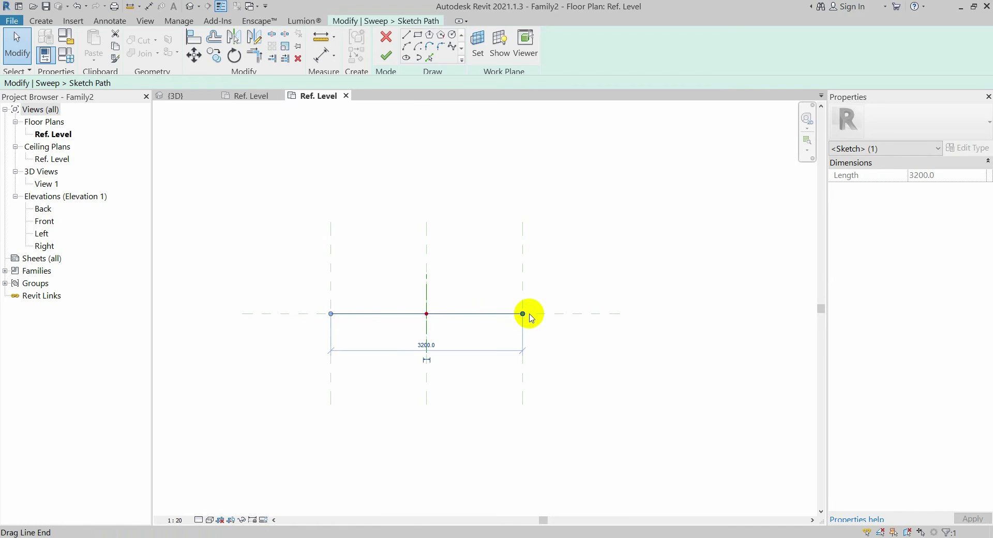
pyautogui.moveTo(524, 317); pyautogui.dragTo(523, 314)
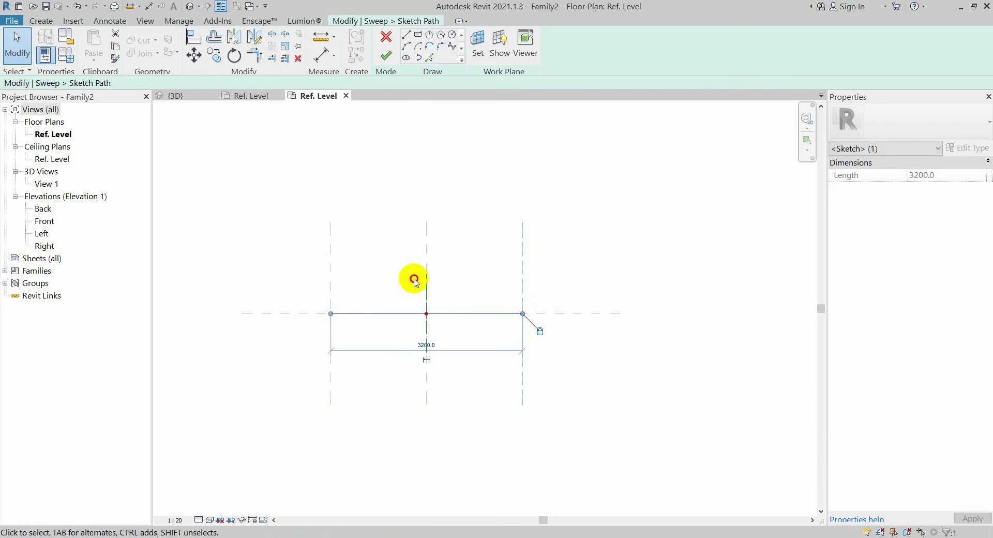
pyautogui.moveTo(329, 312); pyautogui.dragTo(331, 319)
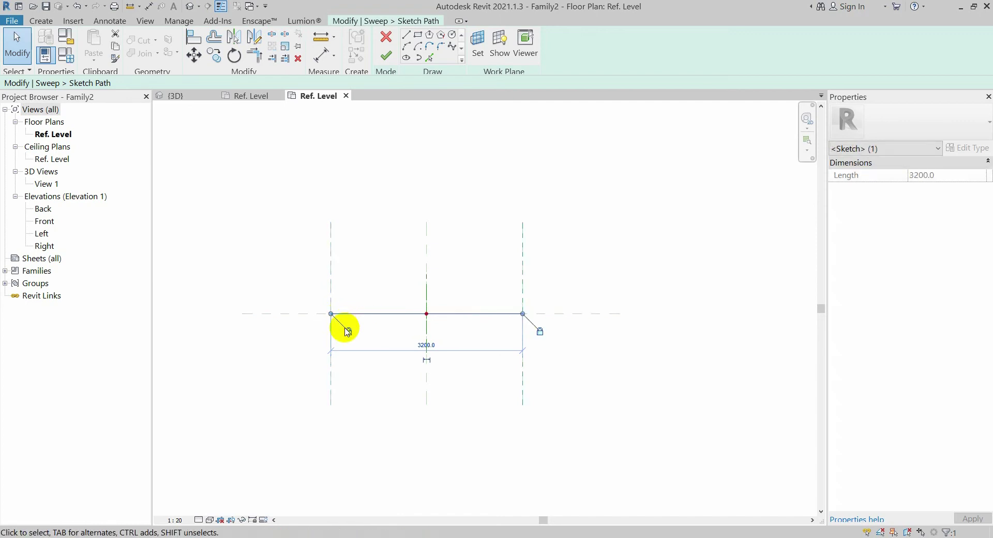
pyautogui.click(348, 328)
pyautogui.scroll(-1, 397, 313)
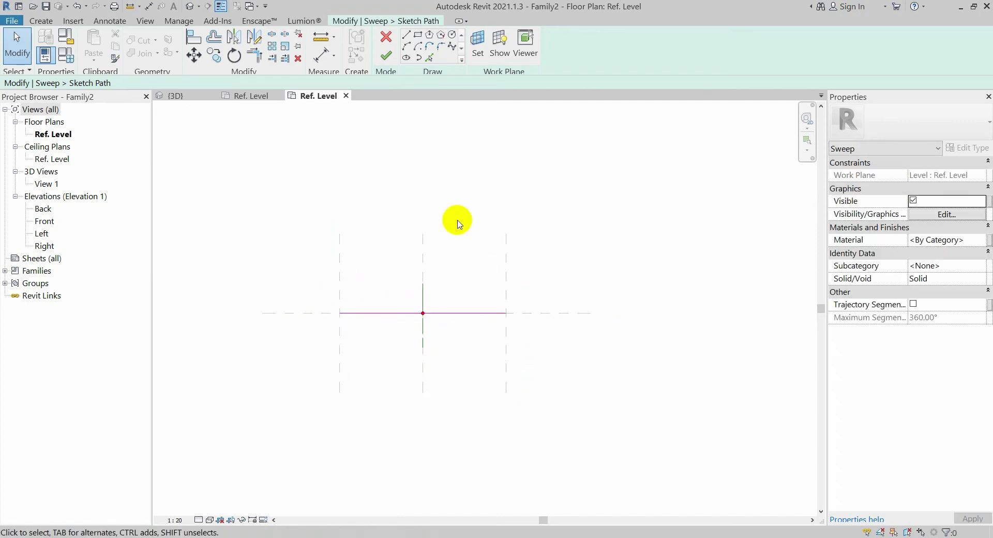
pyautogui.click(386, 56)
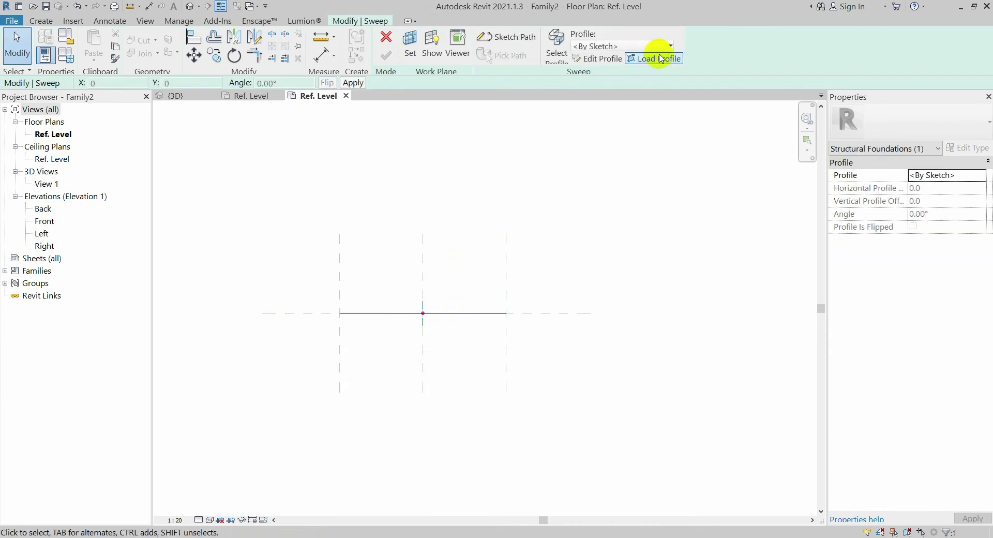
# Load the M_Profile 01 profile family from Desktop > M_Profile
pyautogui.click(654, 58)
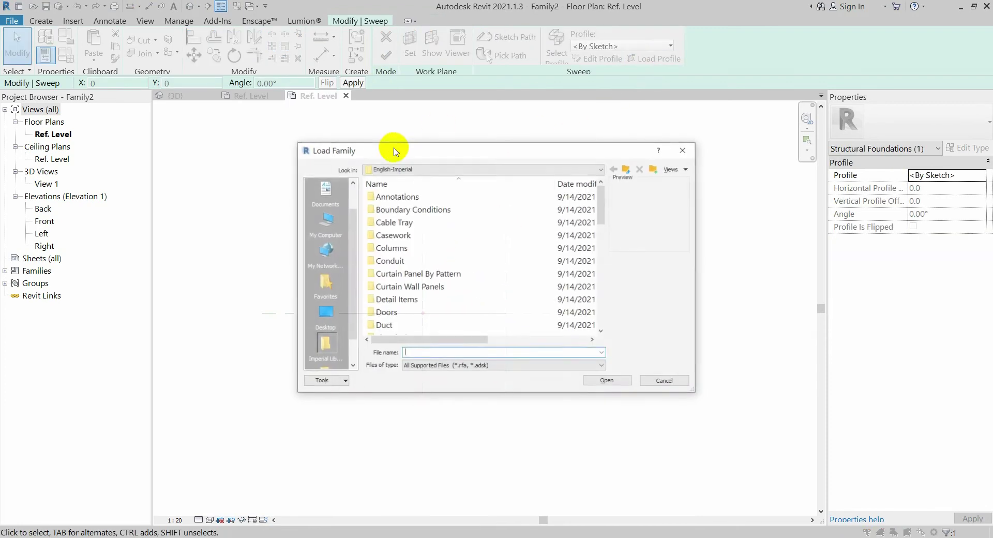
pyautogui.click(331, 319)
pyautogui.doubleClick(391, 261)
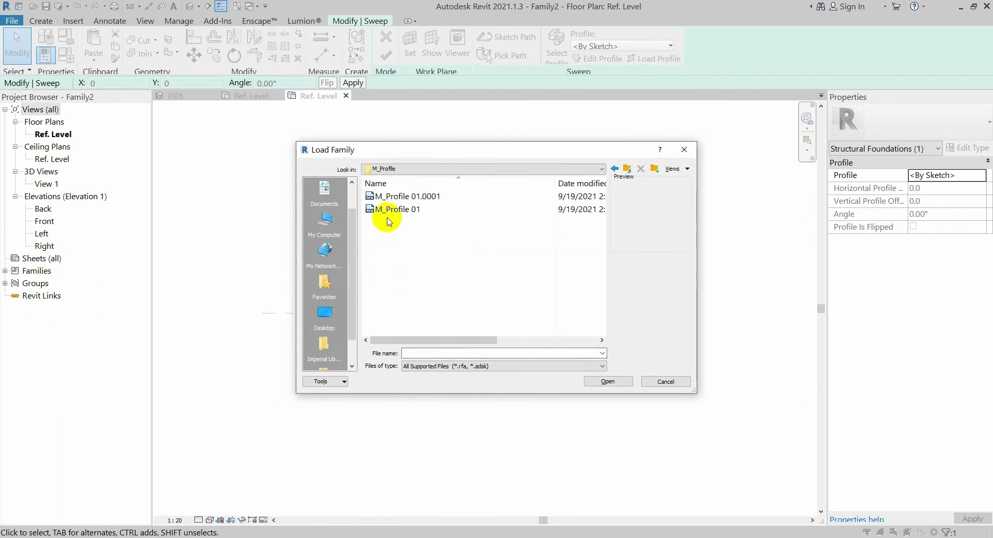
pyautogui.click(389, 212)
pyautogui.click(605, 381)
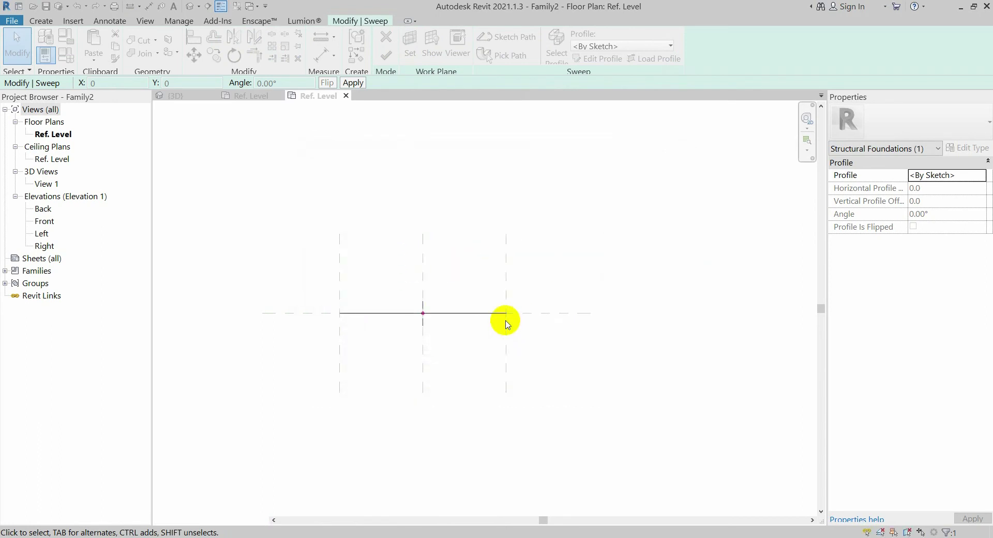
# Use M_Profile 01 as the sweep profile and finish the sweep solid
pyautogui.click(595, 46)
pyautogui.click(621, 60)
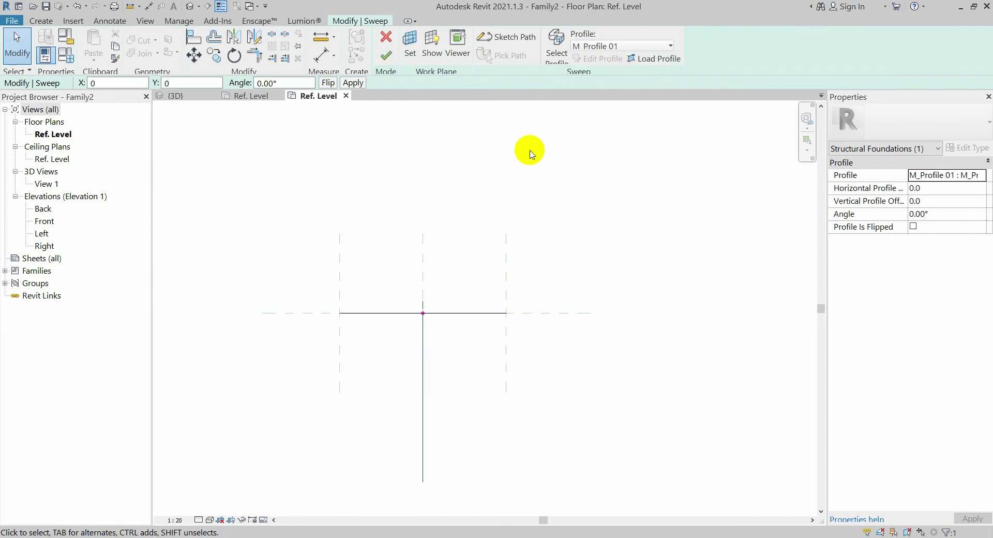
pyautogui.click(487, 173)
pyautogui.click(386, 57)
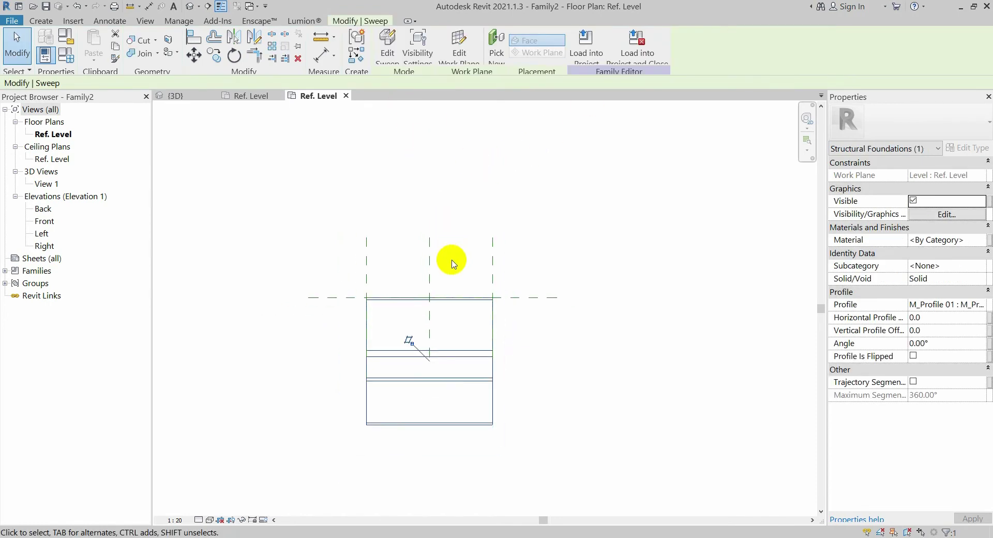
# Place a 1600 | 1600 aligned dimension chain across the left, centre and right planes
pyautogui.click(418, 258)
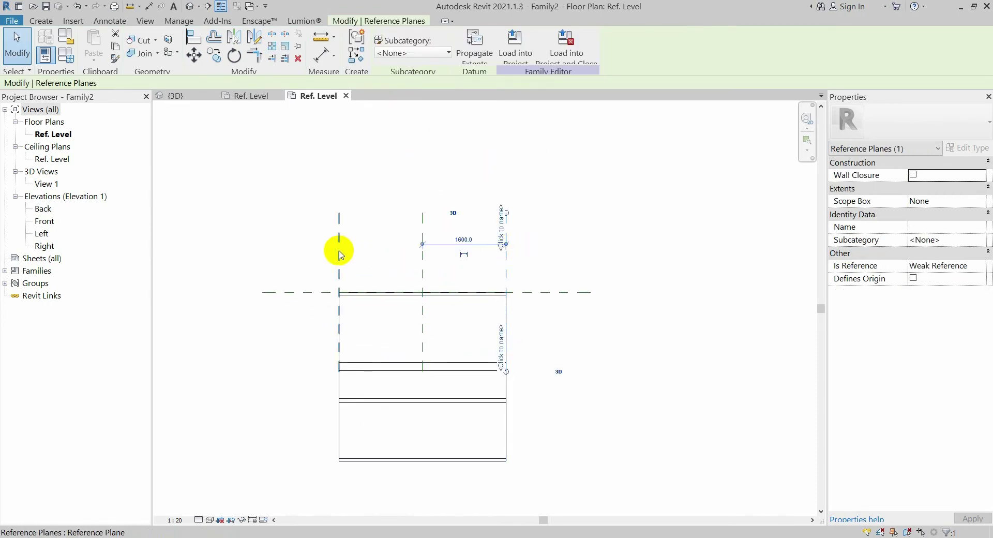
pyautogui.click(377, 231)
pyautogui.scroll(-2, 378, 233)
pyautogui.click(322, 54)
pyautogui.scroll(2, 357, 272)
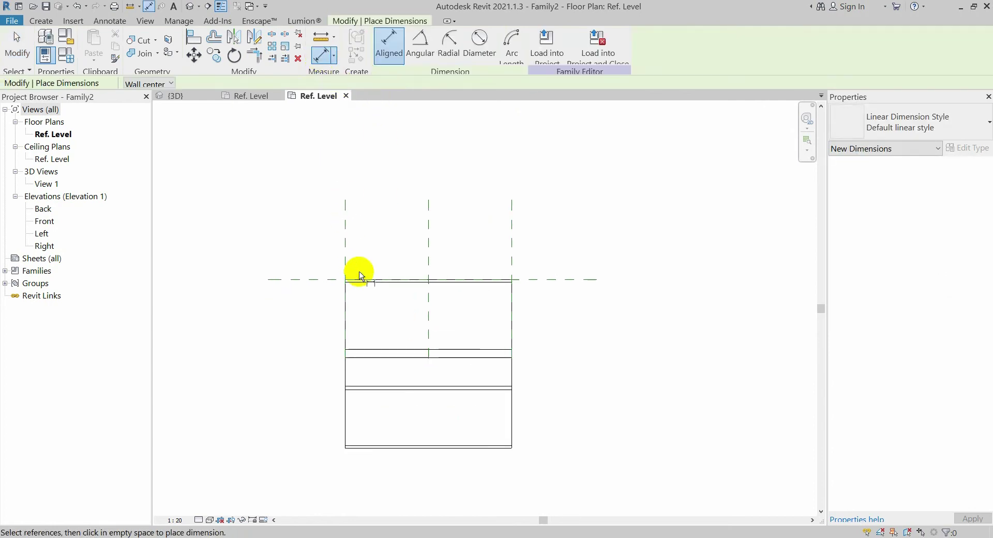
pyautogui.click(343, 250)
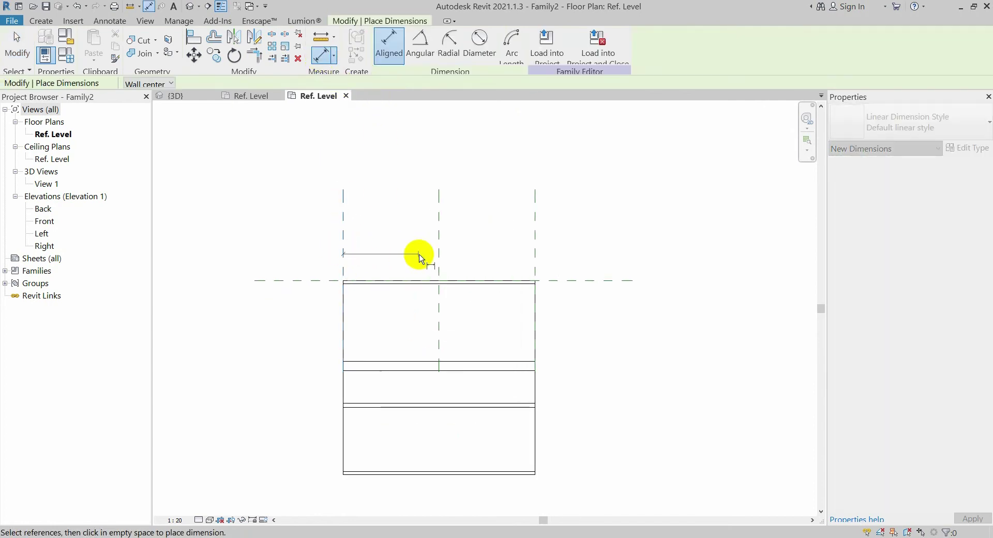
pyautogui.click(439, 261)
pyautogui.click(535, 268)
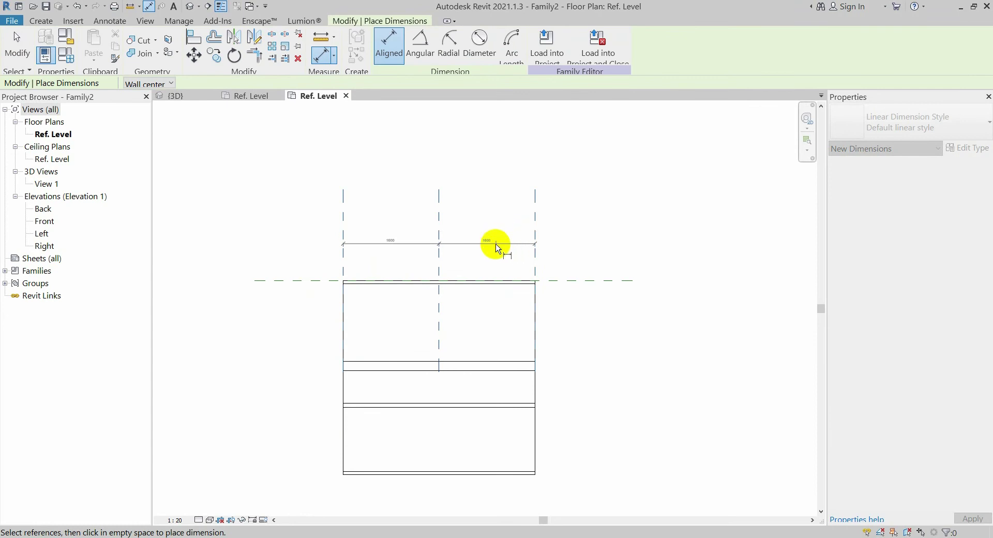
pyautogui.click(494, 247)
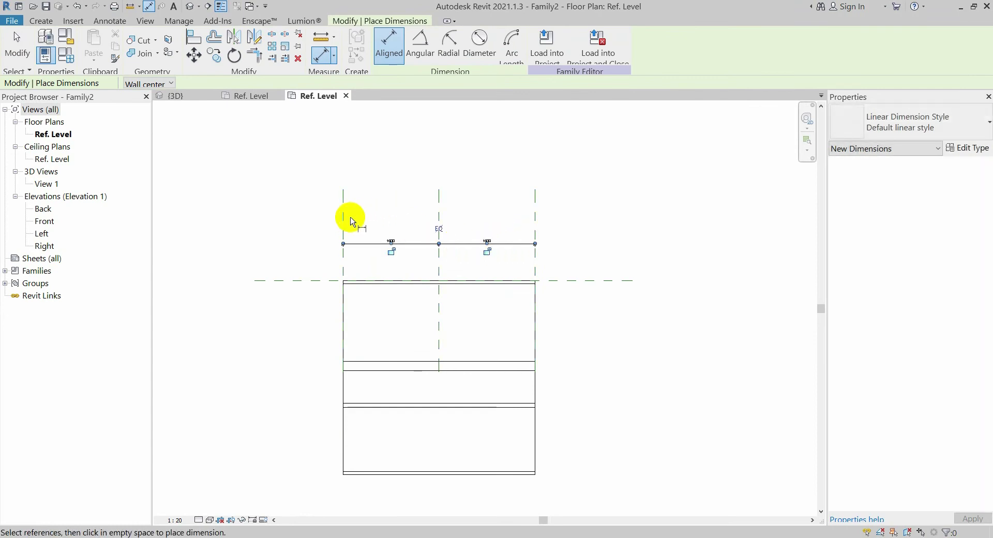
# Add an overall 3200 dimension and set the view scale to 1:50
pyautogui.click(343, 218)
pyautogui.click(534, 224)
pyautogui.click(483, 222)
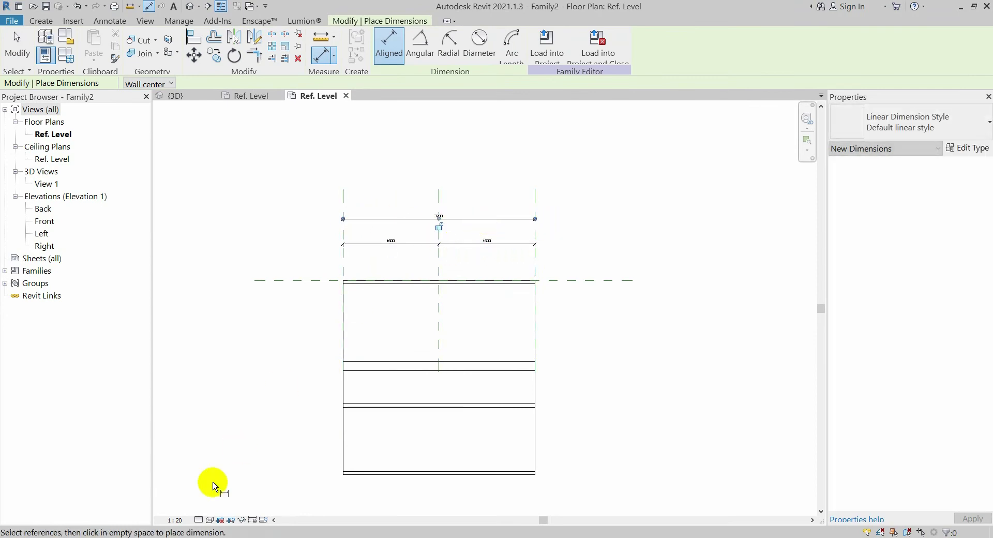
pyautogui.click(175, 520)
pyautogui.click(198, 439)
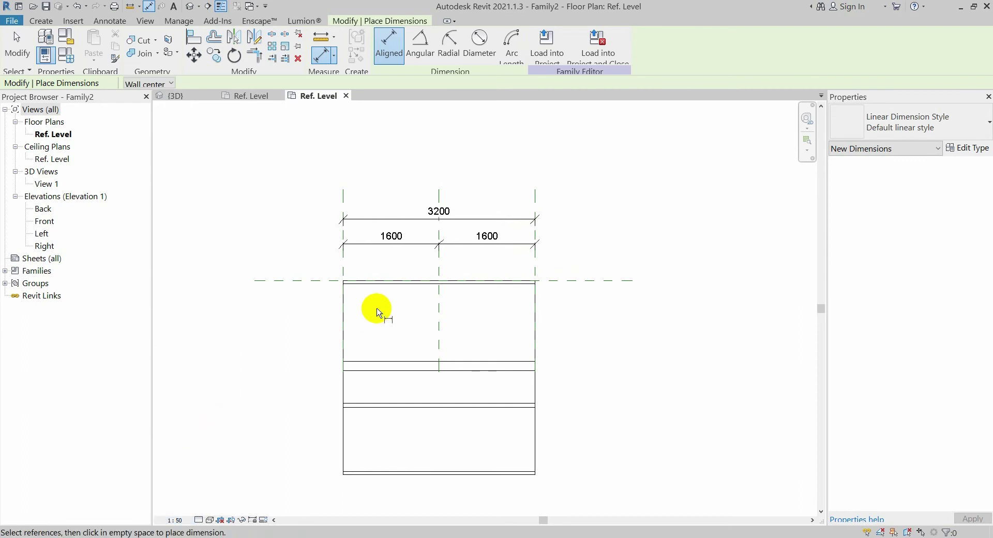
pyautogui.scroll(1, 383, 262)
pyautogui.press('Escape')
pyautogui.press('Escape')
# Make the two 1600 halves equal with EQ
pyautogui.click(452, 236)
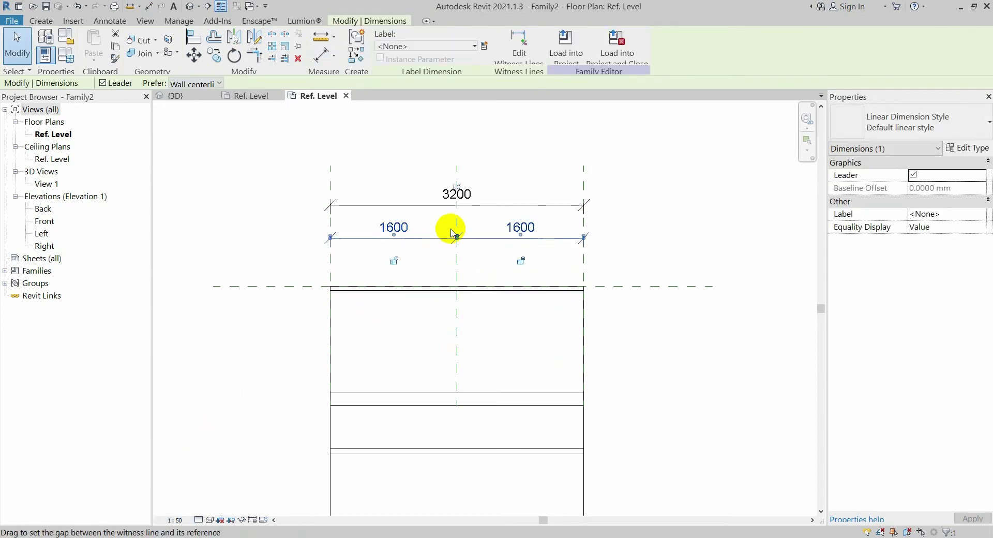
pyautogui.click(456, 186)
pyautogui.click(472, 166)
# Label the overall 3200 dimension with the existing Length parameter
pyautogui.click(500, 205)
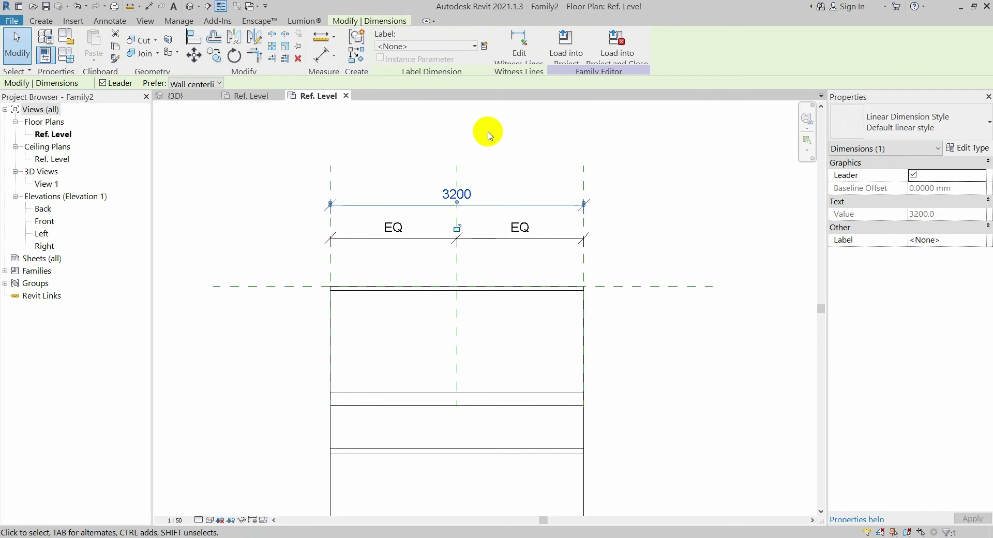
pyautogui.click(485, 45)
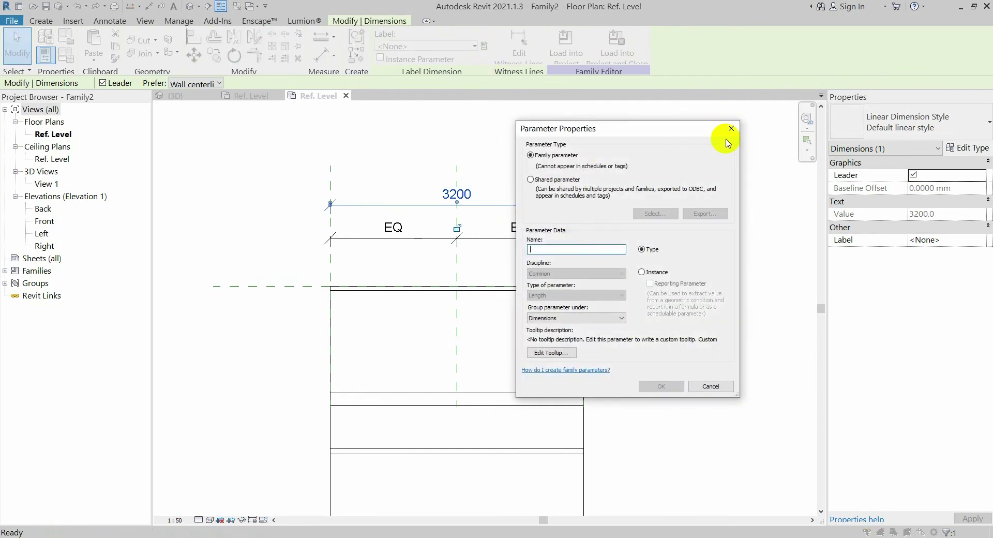
pyautogui.click(731, 129)
pyautogui.click(457, 46)
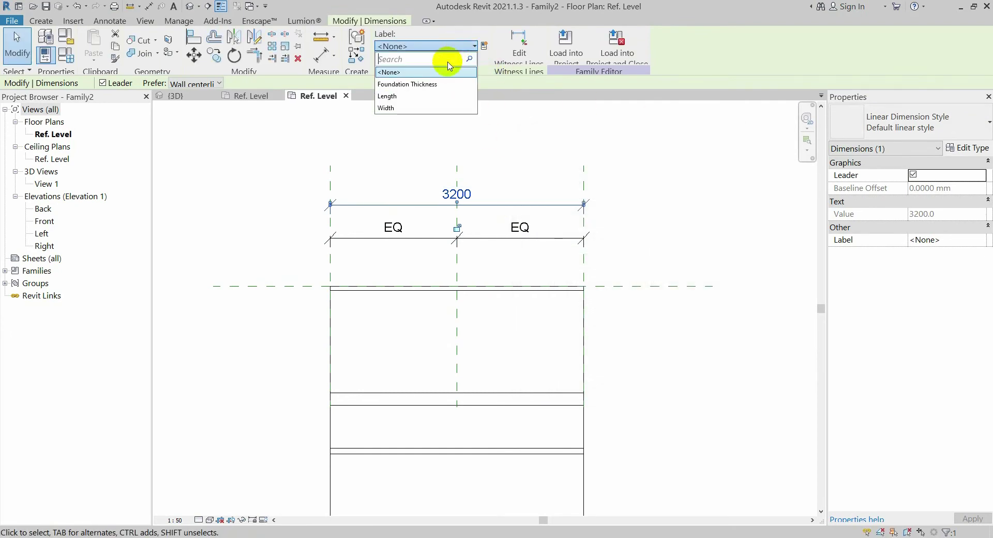
pyautogui.click(403, 94)
pyautogui.click(515, 170)
pyautogui.scroll(-1, 515, 169)
pyautogui.scroll(1, 472, 244)
pyautogui.scroll(1, 481, 261)
pyautogui.scroll(-3, 450, 222)
pyautogui.moveTo(449, 251); pyautogui.dragTo(466, 251, button='middle')
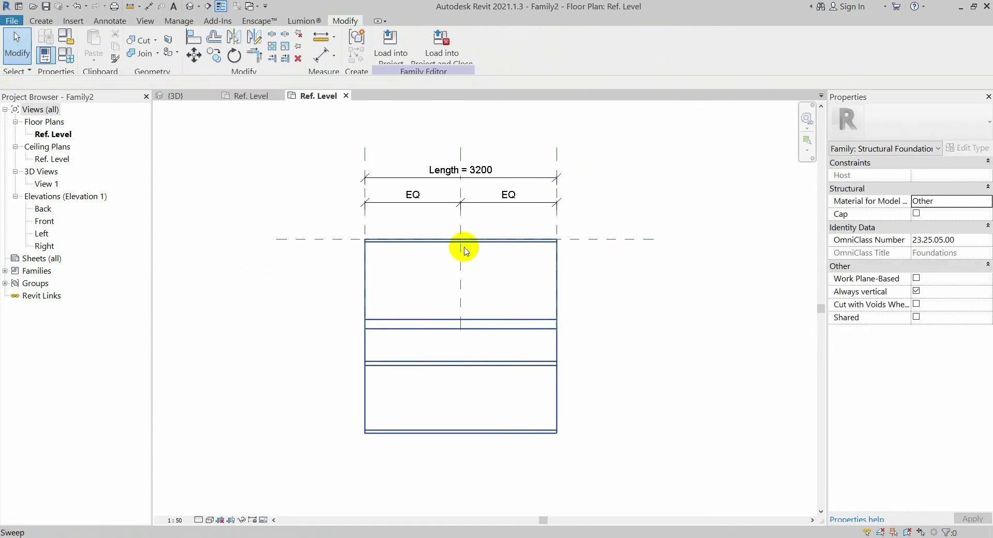
pyautogui.scroll(1, 465, 276)
pyautogui.scroll(-1, 517, 293)
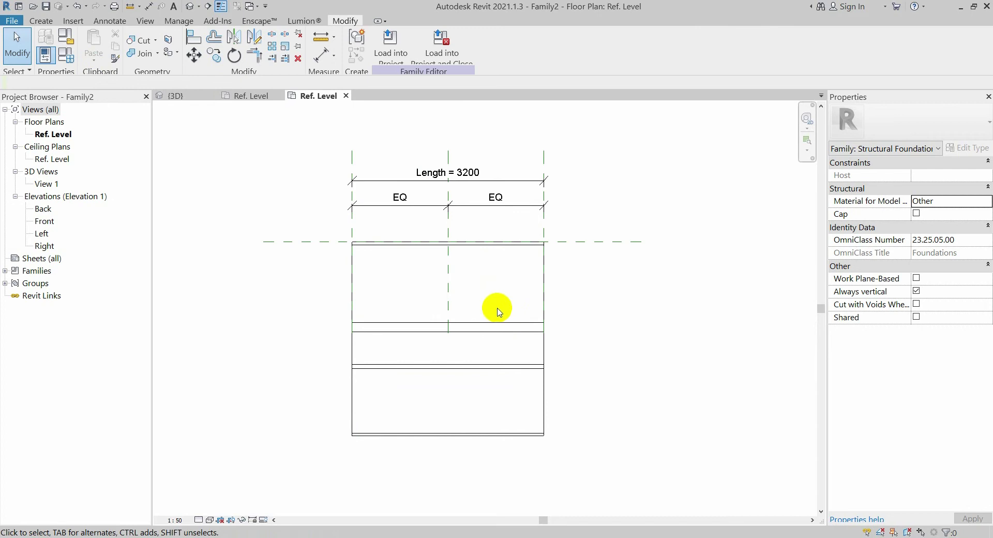
pyautogui.scroll(1, 470, 347)
pyautogui.scroll(-1, 472, 359)
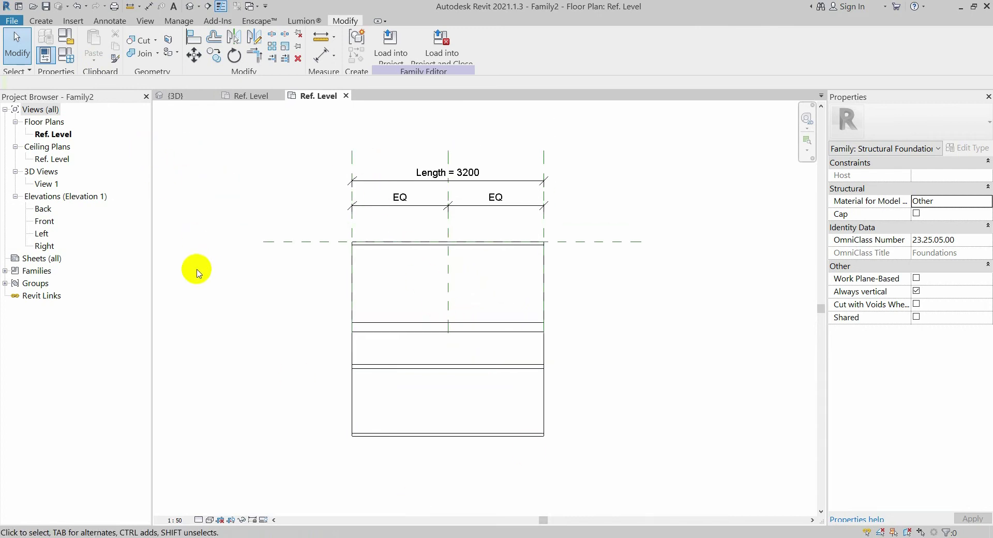
pyautogui.scroll(1, 341, 249)
# Set Length to 5000 in Family Types, apply it, and review the Length parameter
pyautogui.click(66, 53)
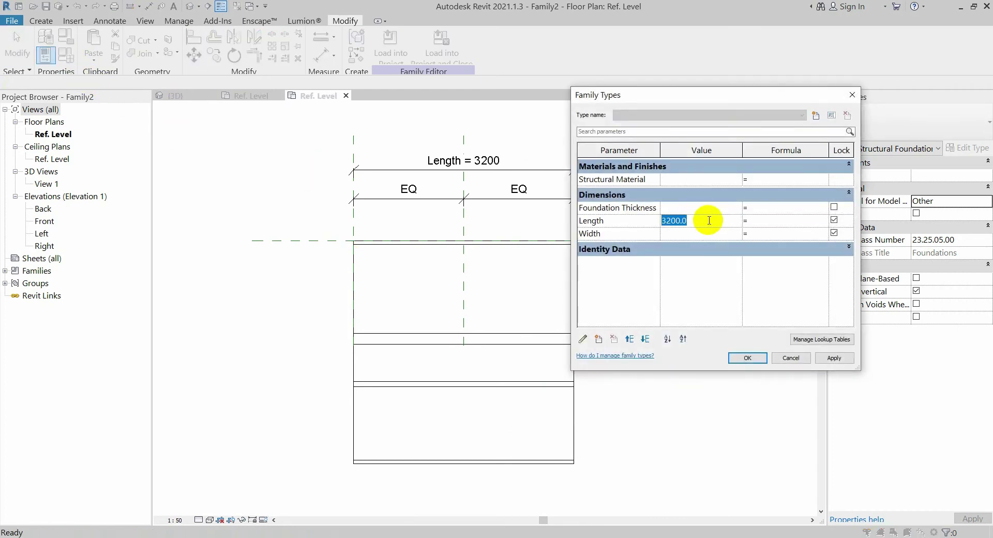
pyautogui.write('000')
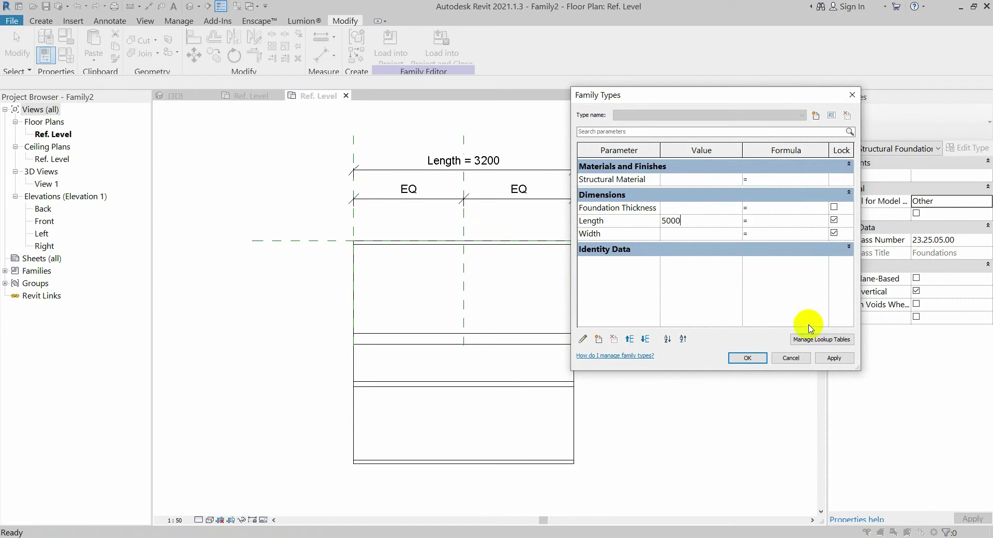
pyautogui.click(829, 359)
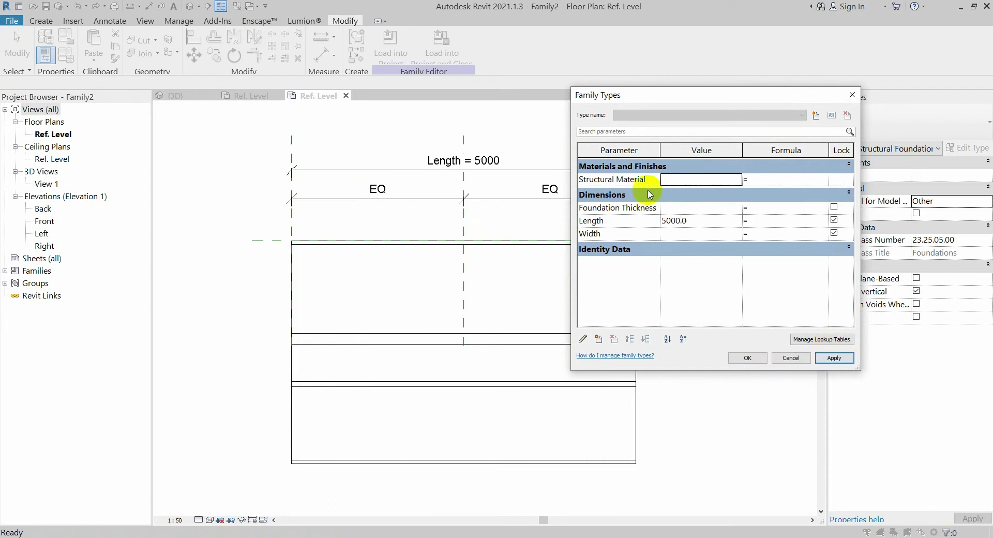
pyautogui.click(644, 226)
pyautogui.click(583, 339)
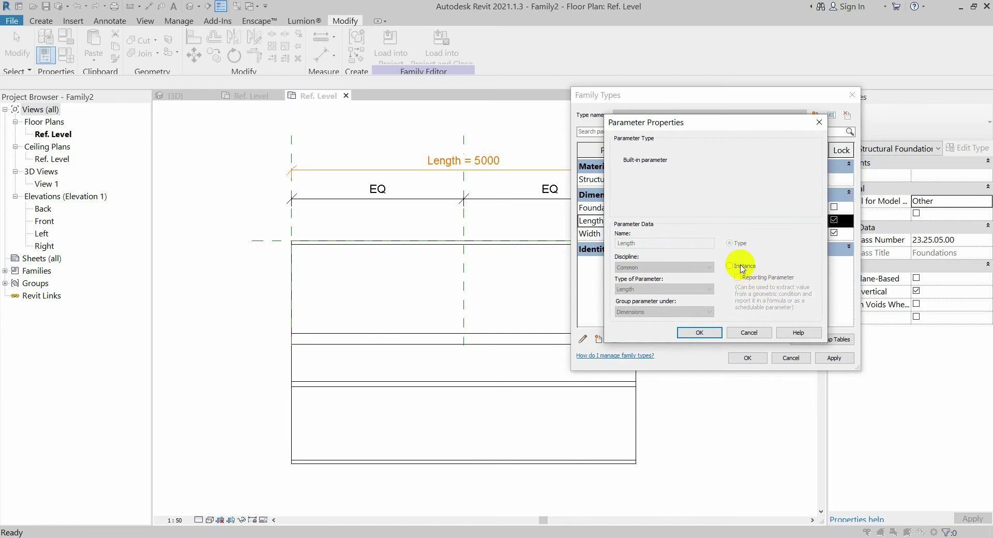
pyautogui.click(750, 333)
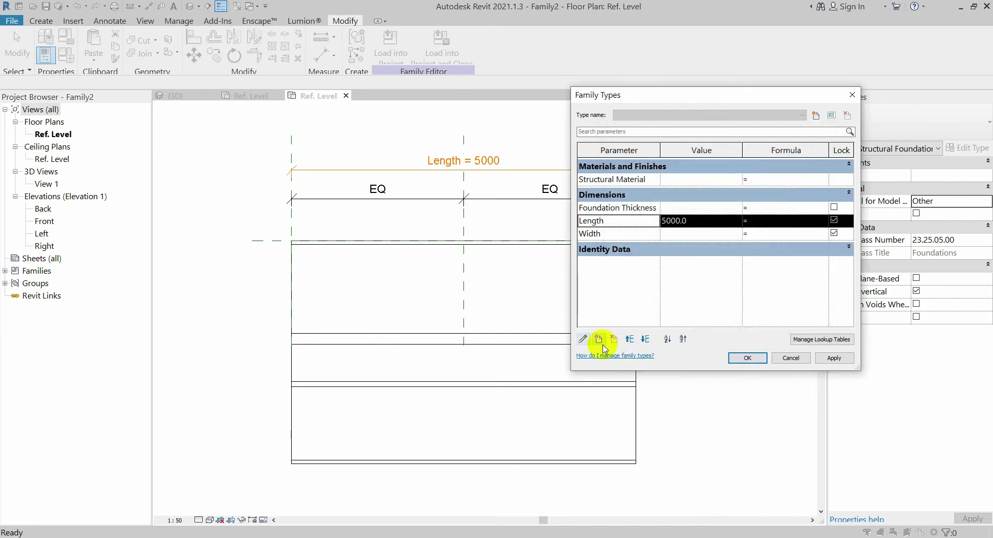
pyautogui.click(756, 361)
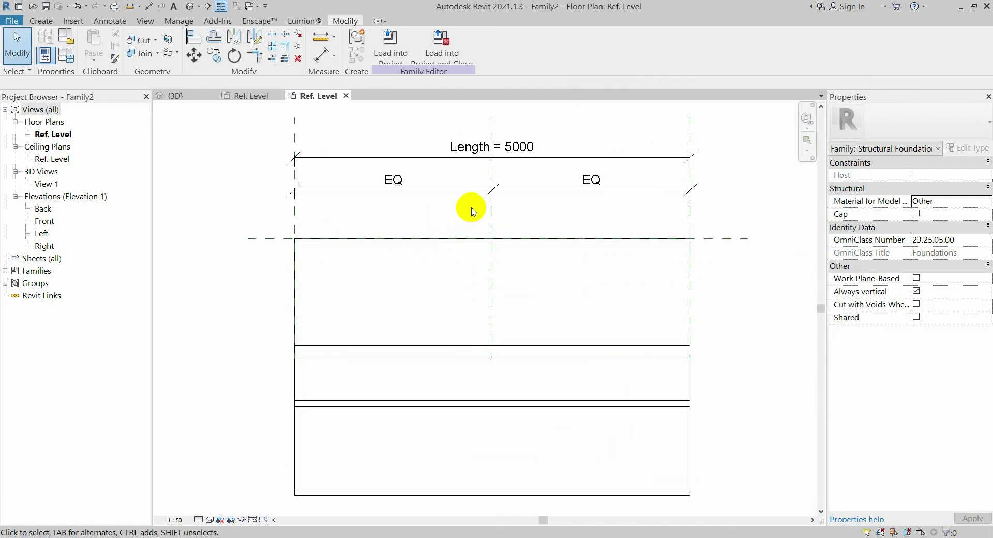
pyautogui.scroll(-1, 483, 222)
pyautogui.scroll(-1, 455, 257)
pyautogui.scroll(-1, 457, 267)
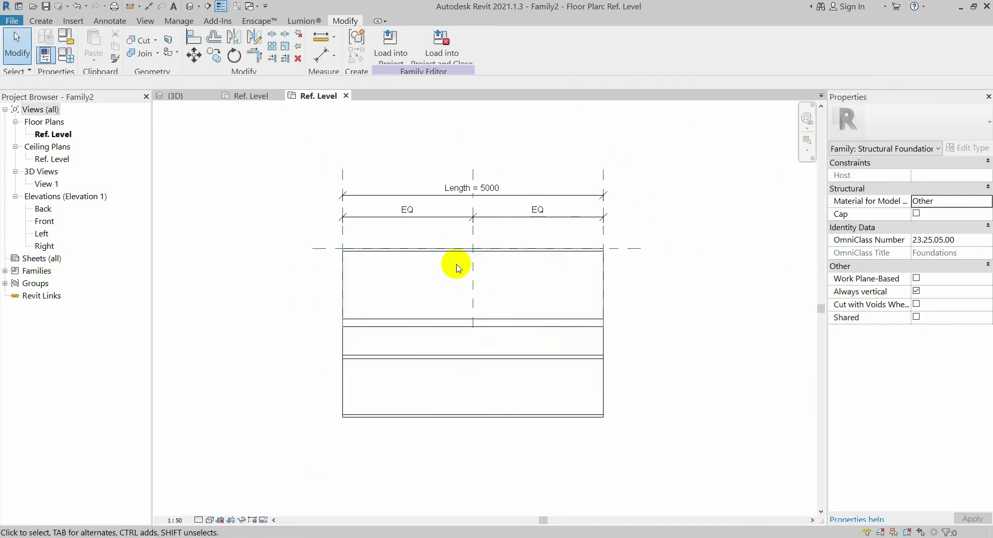
# Close the M_Profile 01 view tab
pyautogui.click(253, 96)
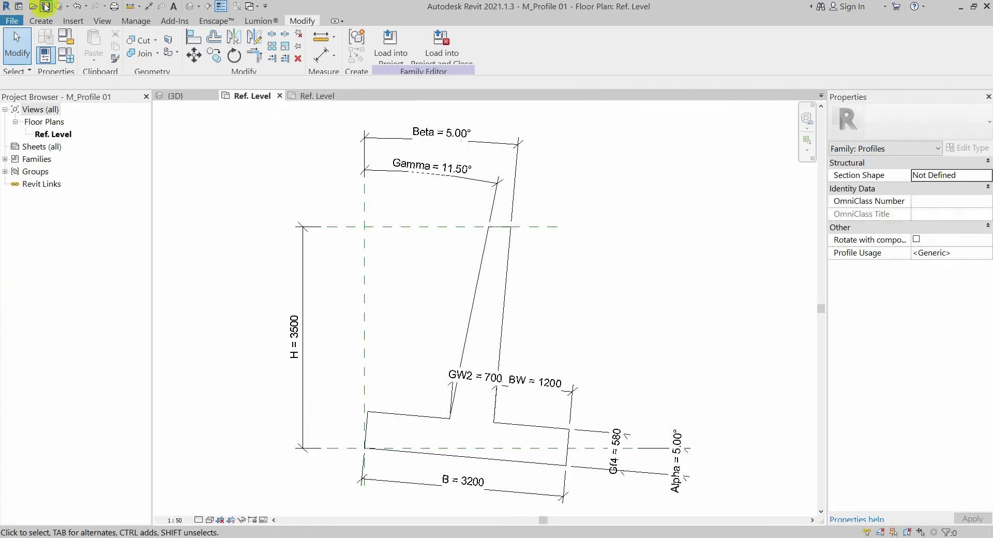
pyautogui.click(286, 97)
pyautogui.click(280, 96)
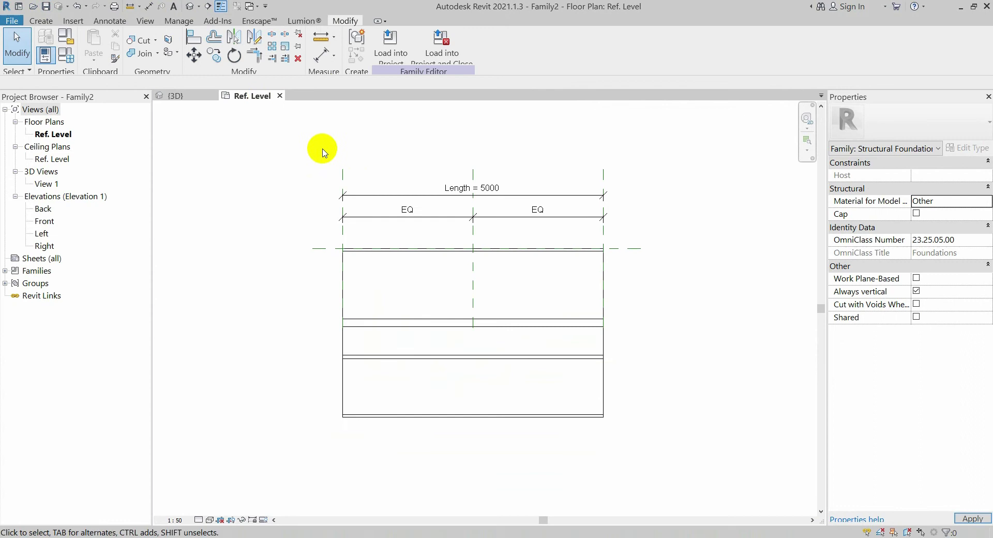
pyautogui.scroll(2, 331, 217)
pyautogui.scroll(1, 327, 222)
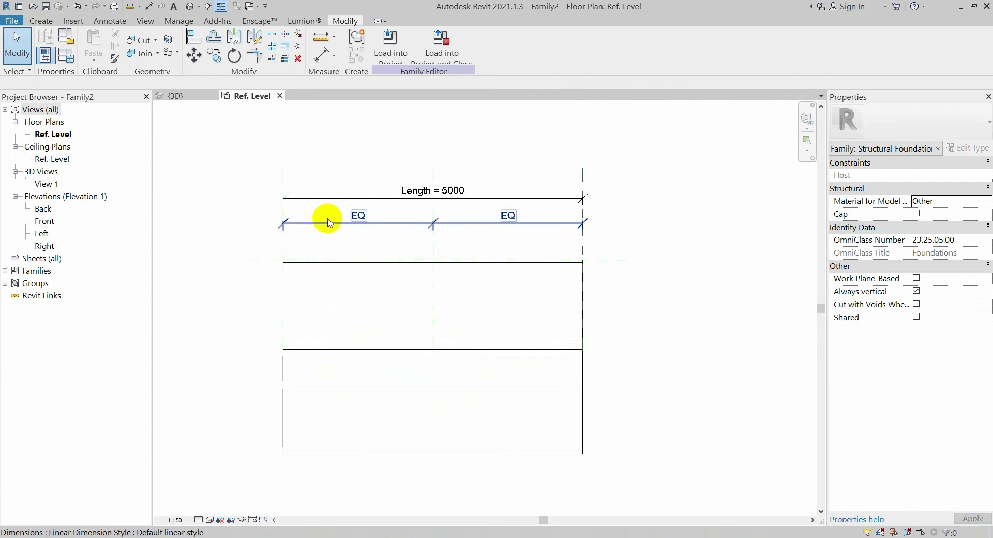
# View the foundation in default 3D with hidden-line display, orbit it, then return to Ref. Level
pyautogui.click(201, 9)
pyautogui.press('w')
pyautogui.press('f')
pyautogui.moveTo(543, 276)
pyautogui.mouseDown(button='middle')
pyautogui.moveTo(510, 228)
pyautogui.moveTo(511, 252)
pyautogui.mouseUp(button='middle')
pyautogui.press('h')
pyautogui.press('l')
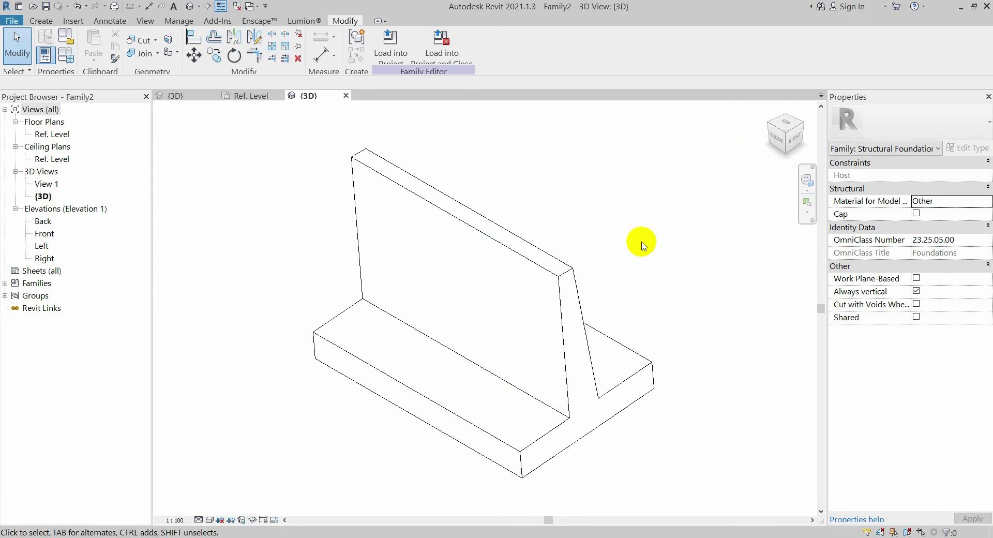
pyautogui.moveTo(381, 377)
pyautogui.keyDown('shift'); pyautogui.mouseDown(button='middle')
pyautogui.moveTo(284, 377)
pyautogui.moveTo(538, 383)
pyautogui.moveTo(558, 348)
pyautogui.moveTo(472, 351)
pyautogui.moveTo(487, 351)
pyautogui.mouseUp(button='middle'); pyautogui.keyUp('shift')
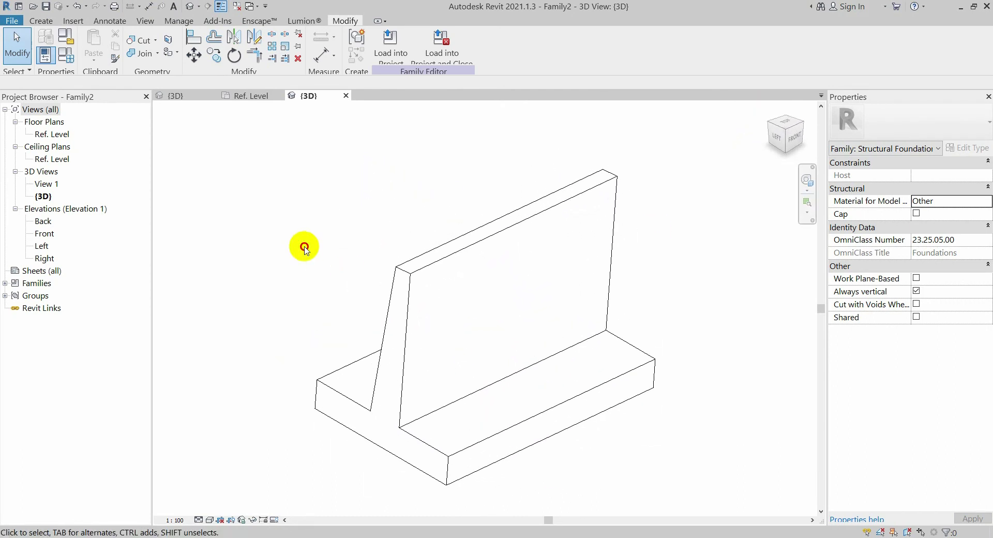
pyautogui.click(235, 95)
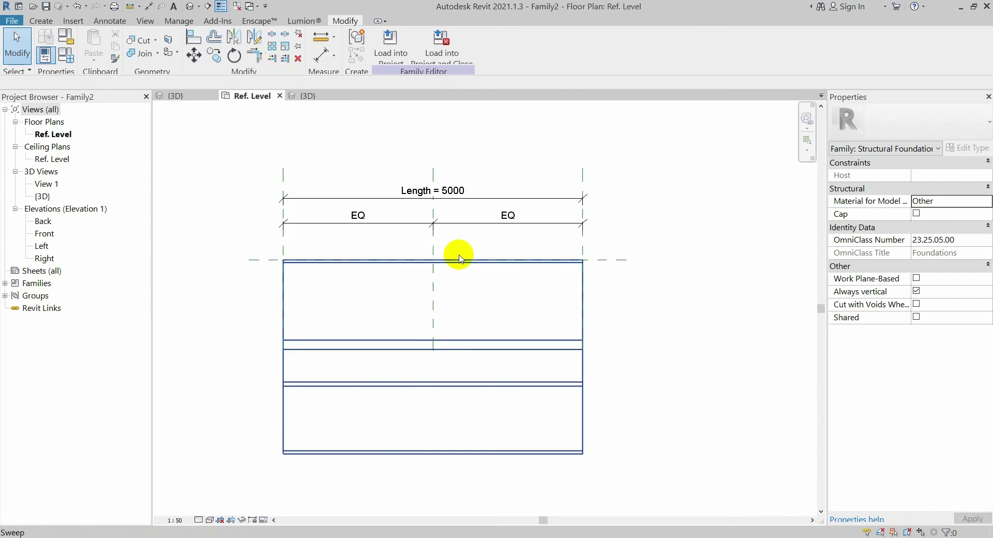
# Open the Left elevation and review M_Profile 01's type properties
pyautogui.doubleClick(43, 247)
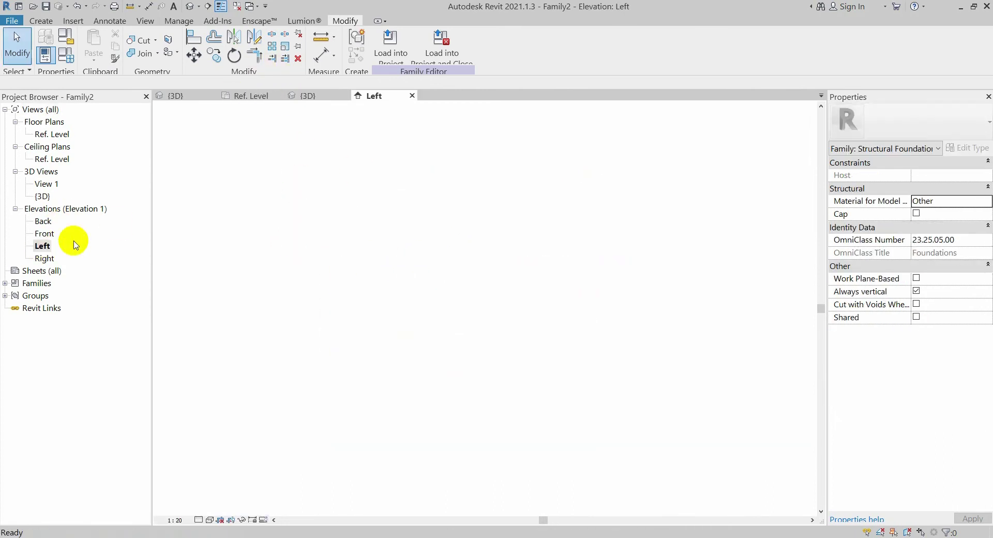
pyautogui.scroll(-1, 499, 339)
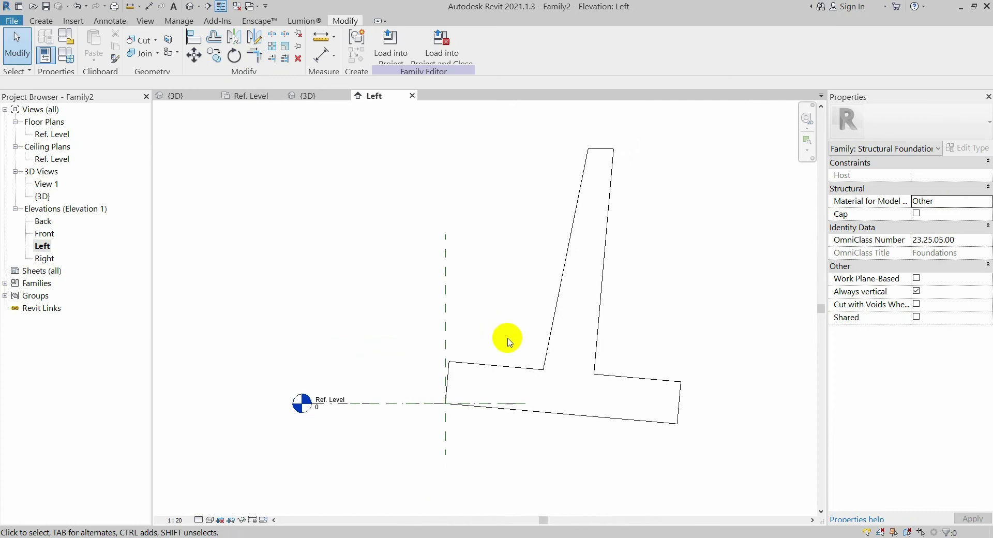
pyautogui.doubleClick(31, 283)
pyautogui.doubleClick(37, 334)
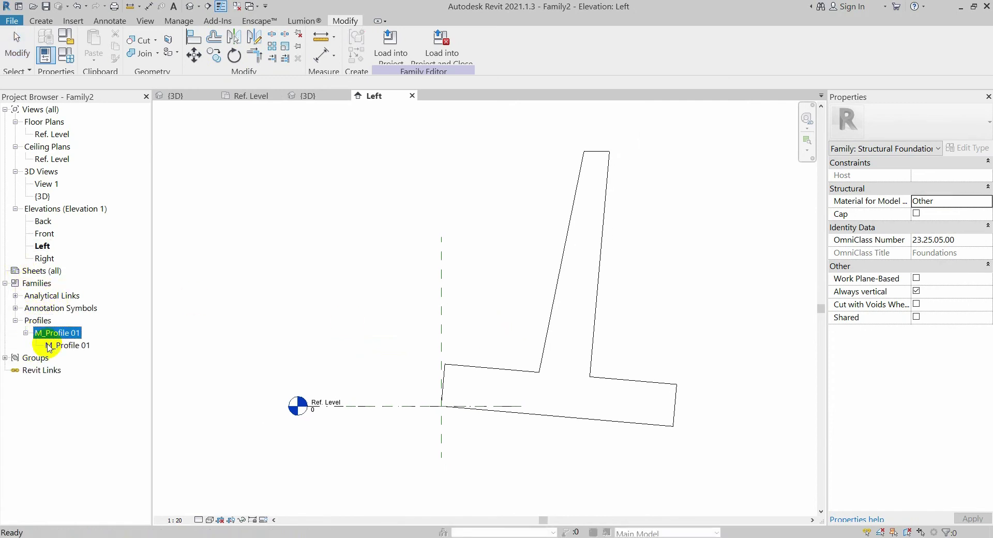
pyautogui.doubleClick(51, 346)
pyautogui.moveTo(443, 88)
pyautogui.mouseDown()
pyautogui.moveTo(767, 102)
pyautogui.moveTo(823, 122)
pyautogui.mouseUp()
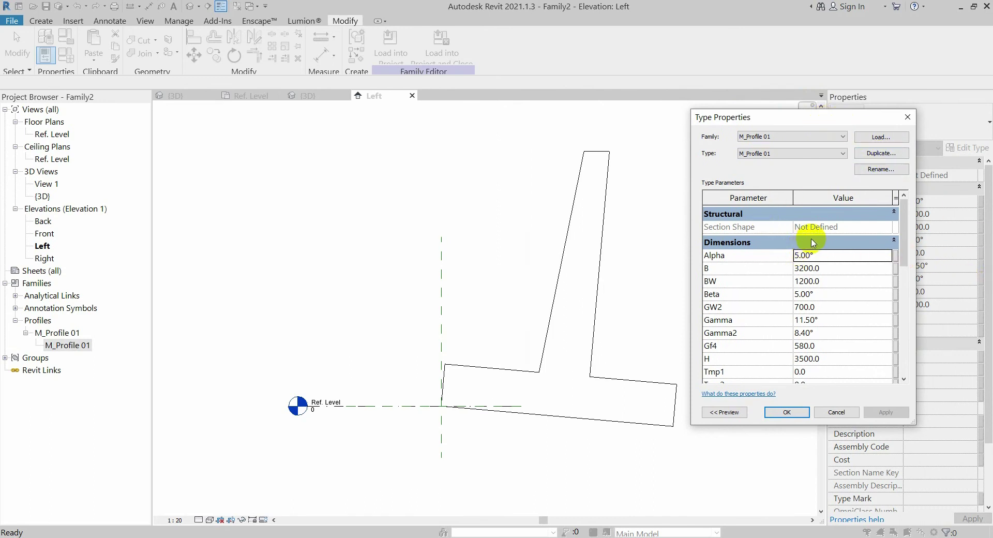
pyautogui.click(908, 121)
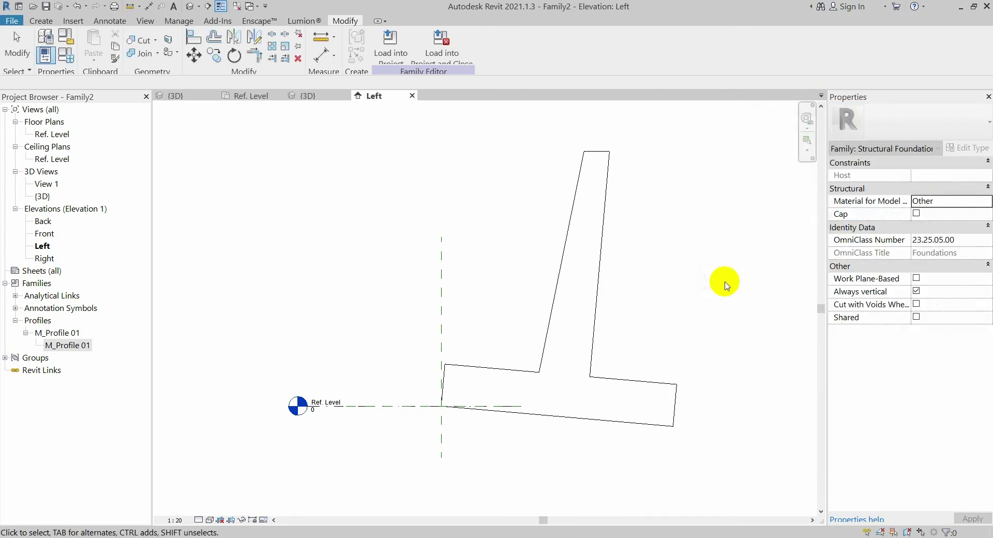
pyautogui.moveTo(692, 274); pyautogui.dragTo(588, 268, button='middle')
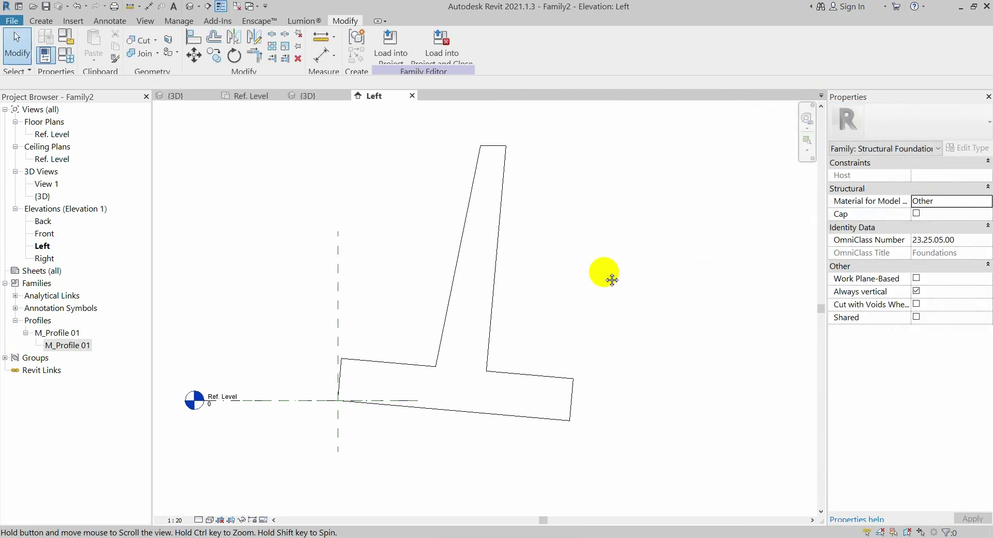
# Drag the Ref. Level line's ends outward past both sides of the footing
pyautogui.click(250, 408)
pyautogui.click(447, 400)
pyautogui.moveTo(416, 404); pyautogui.dragTo(654, 401)
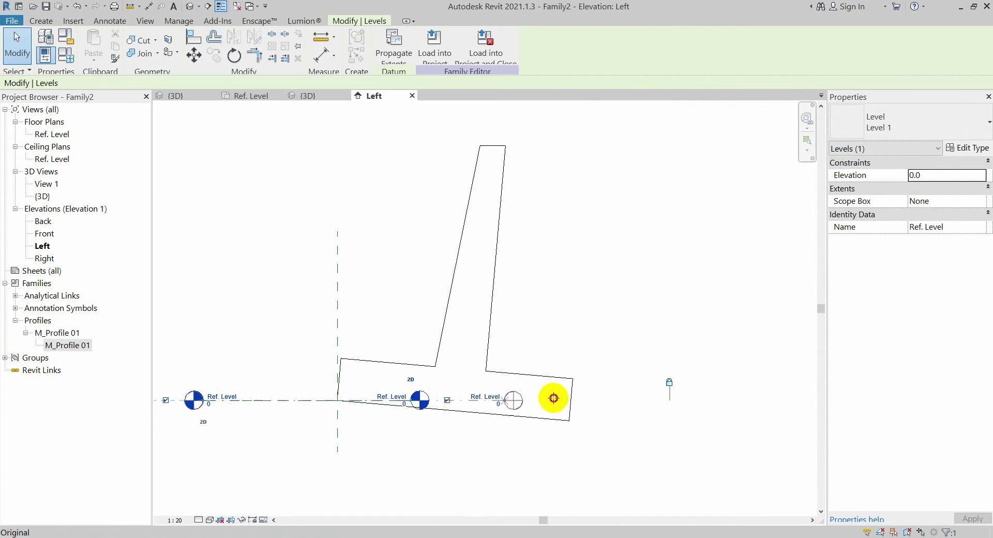
pyautogui.click(267, 352)
pyautogui.click(216, 400)
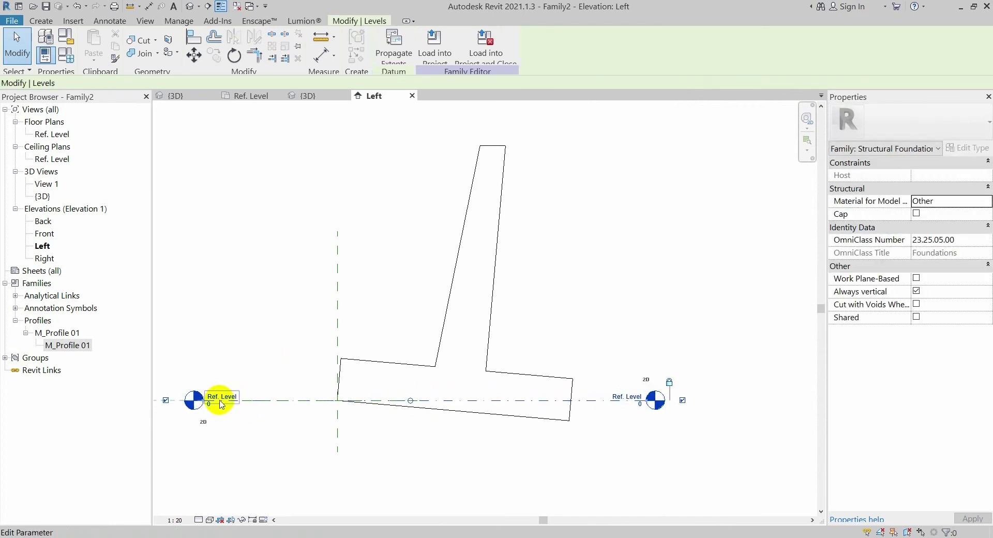
pyautogui.click(207, 404)
pyautogui.moveTo(192, 400)
pyautogui.mouseDown()
pyautogui.moveTo(292, 400)
pyautogui.moveTo(256, 401)
pyautogui.mouseUp()
pyautogui.click(315, 325)
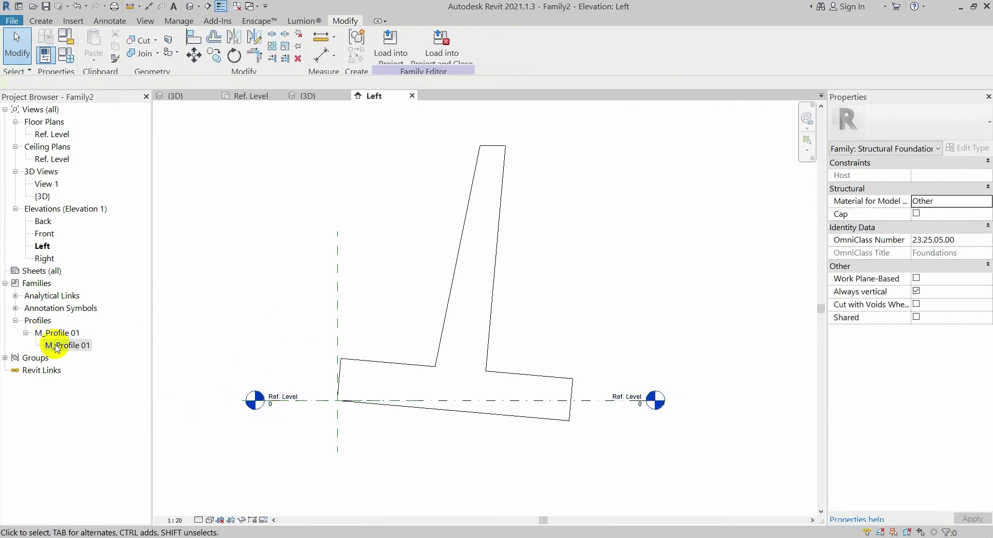
pyautogui.doubleClick(67, 345)
# Associate the profile's Alpha and B parameters with new same-named family parameters
pyautogui.moveTo(801, 118); pyautogui.dragTo(753, 101)
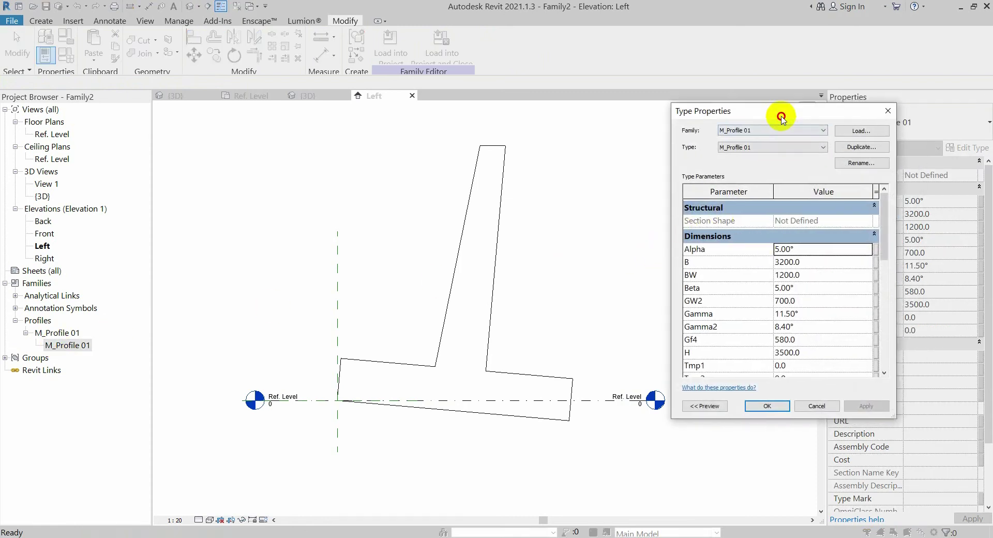
pyautogui.click(848, 239)
pyautogui.click(432, 317)
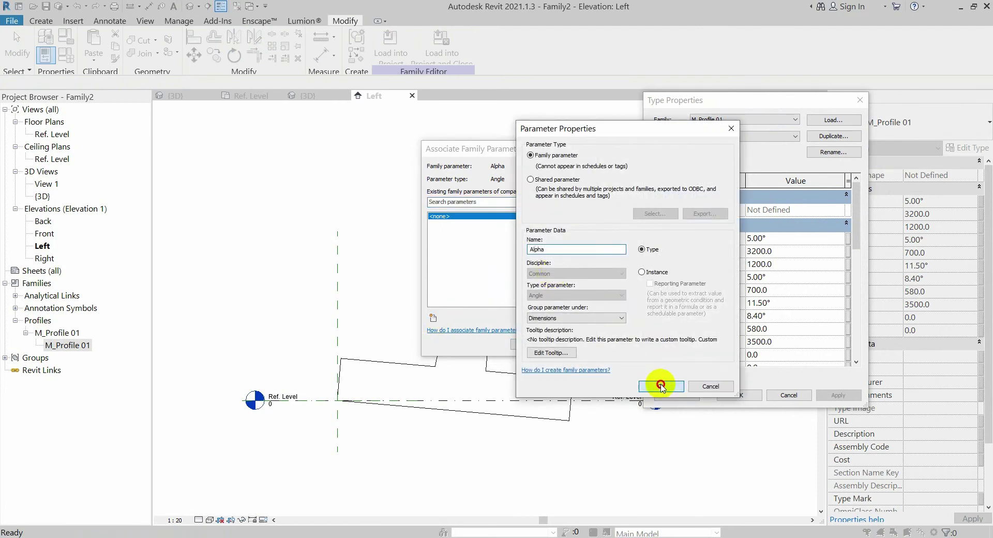
pyautogui.click(660, 385)
pyautogui.click(509, 340)
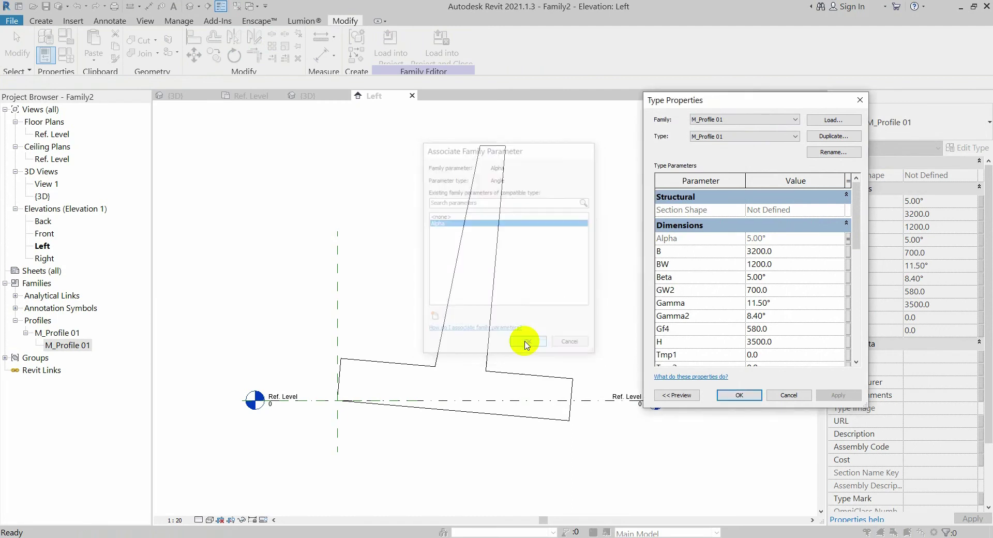
pyautogui.click(848, 252)
pyautogui.click(433, 318)
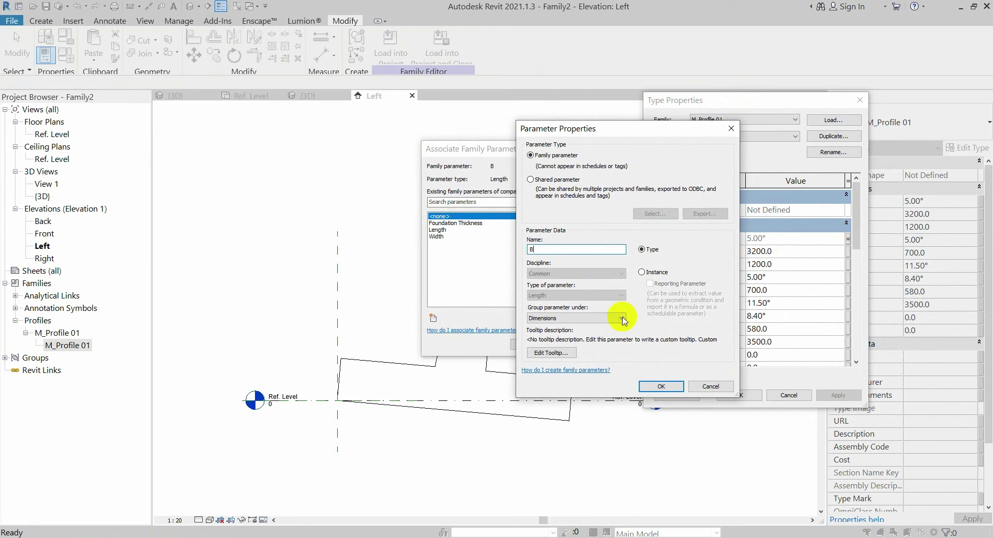
pyautogui.click(657, 389)
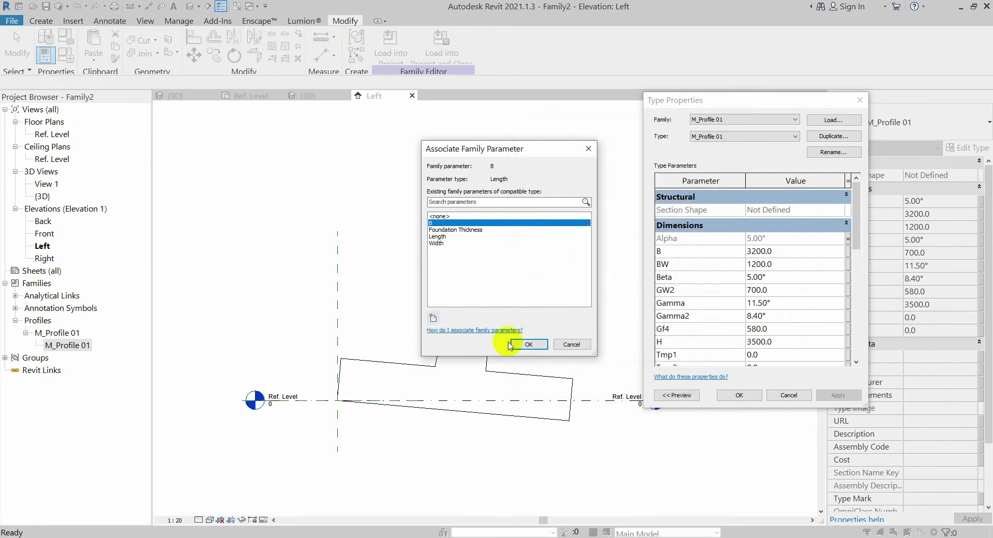
pyautogui.click(528, 345)
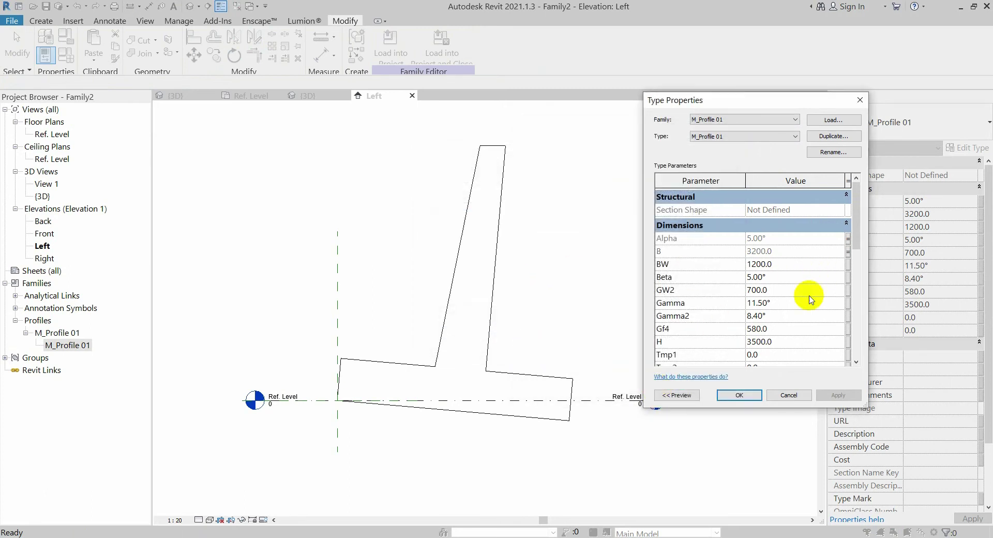
# Associate BW, Beta and GW2 with new matching family parameters
pyautogui.click(849, 264)
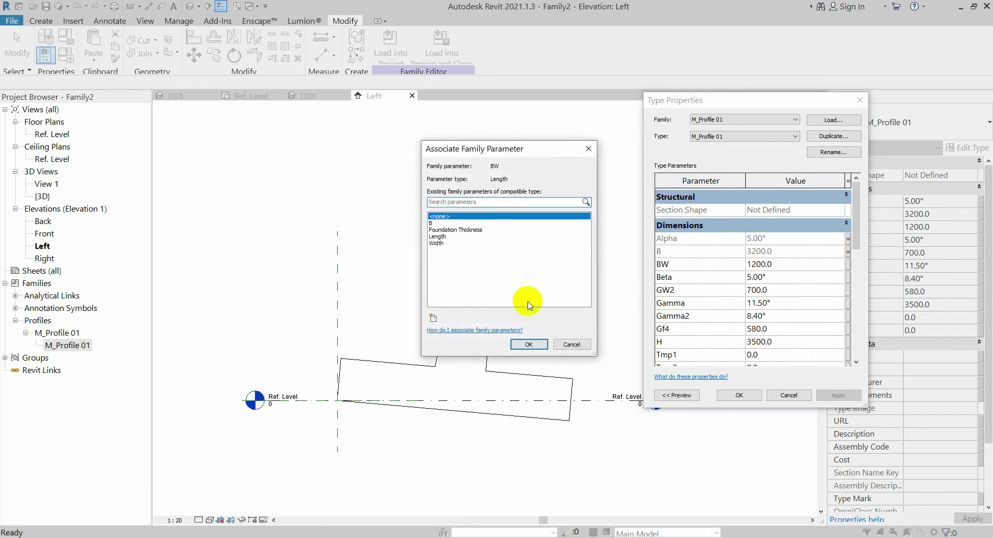
pyautogui.click(433, 317)
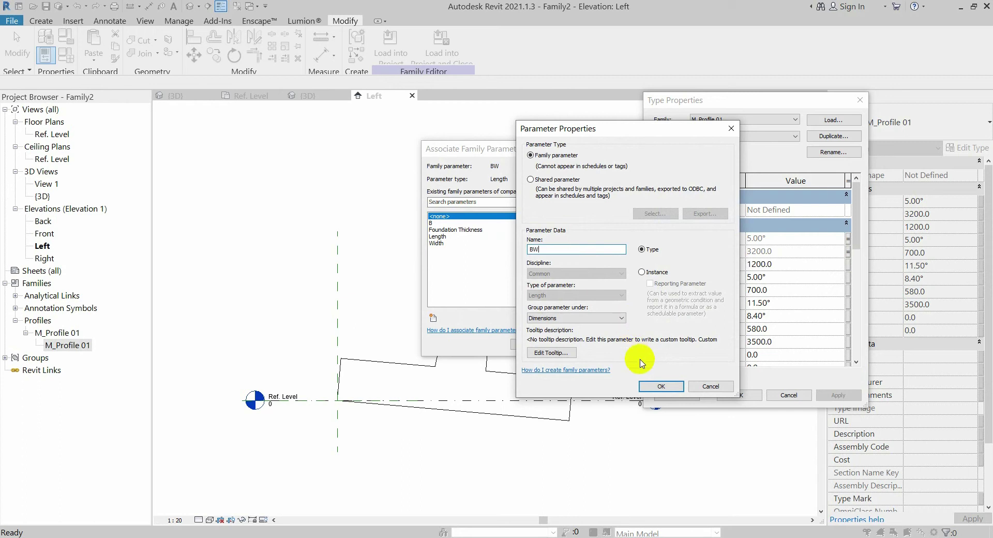
pyautogui.click(650, 387)
pyautogui.click(523, 342)
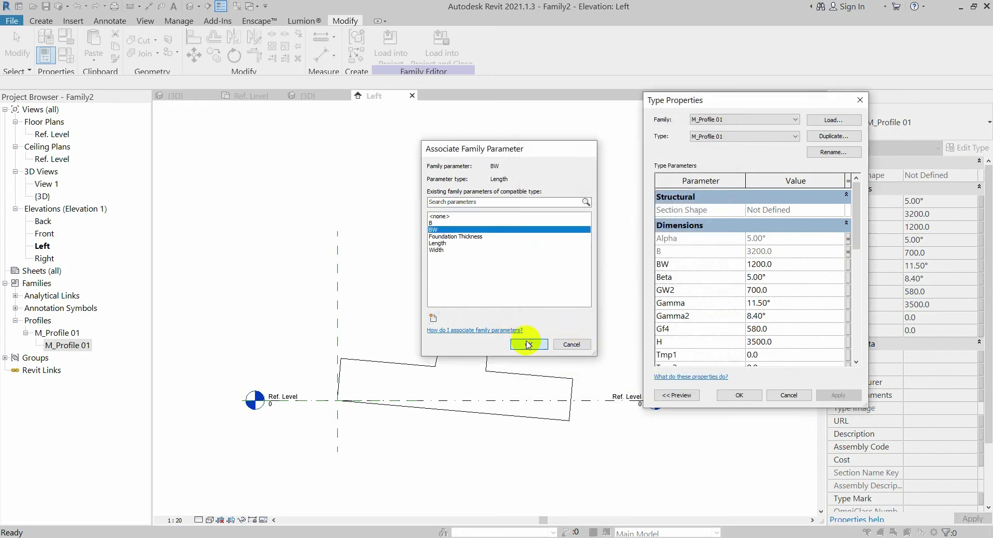
pyautogui.click(848, 278)
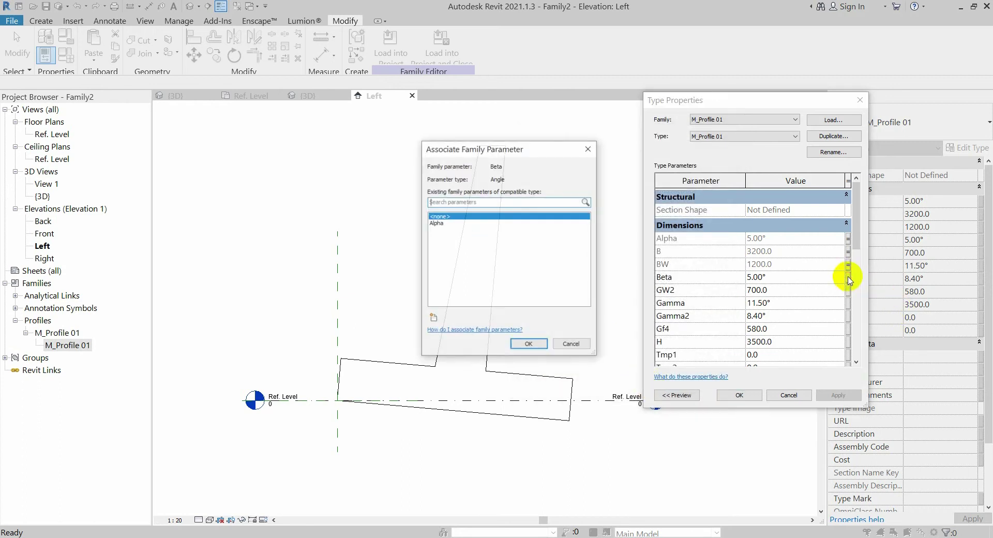
pyautogui.click(431, 319)
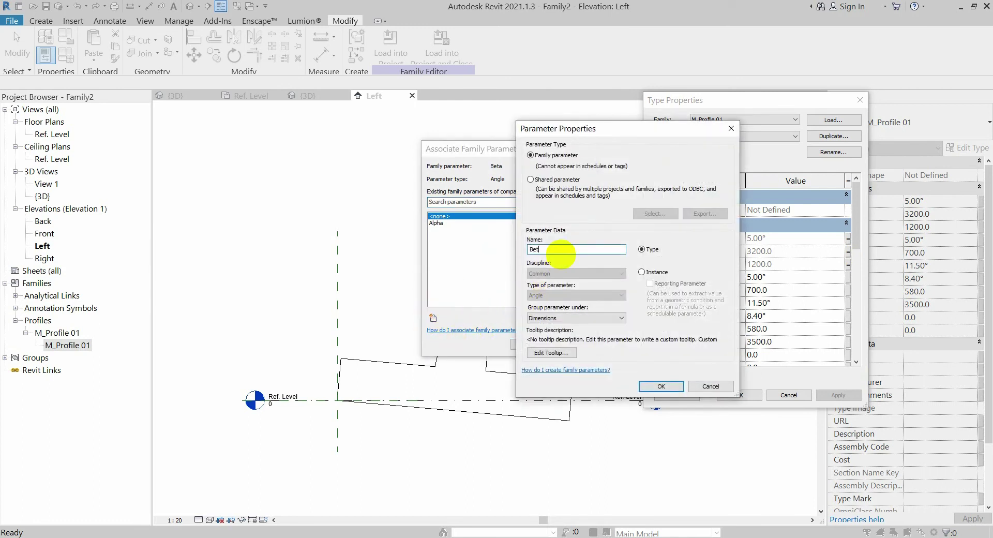
pyautogui.click(653, 386)
pyautogui.click(528, 344)
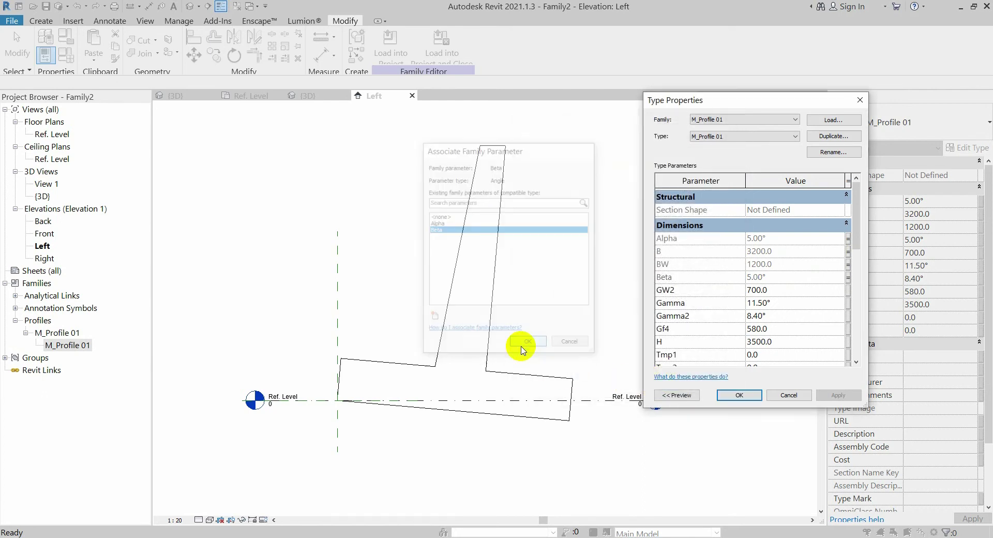
pyautogui.click(848, 291)
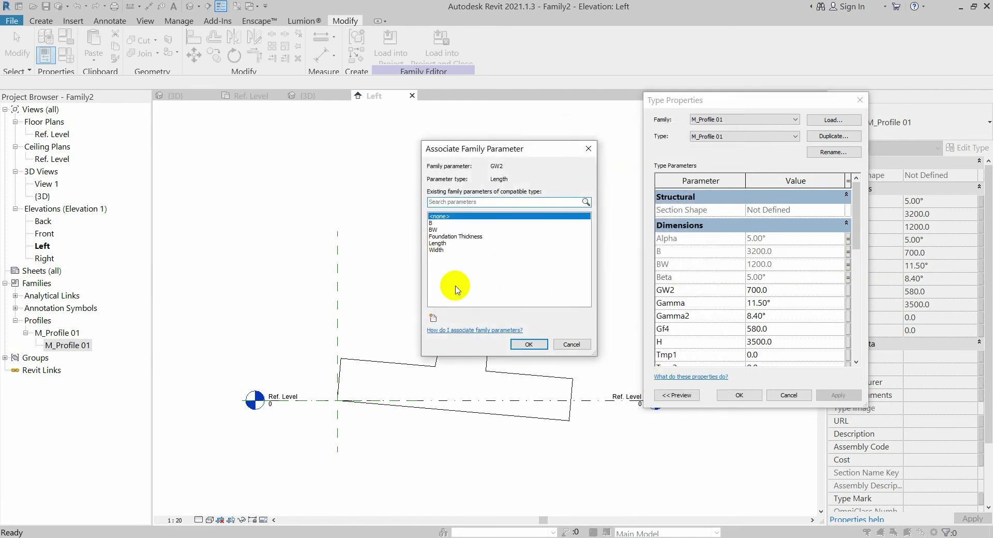
pyautogui.click(434, 317)
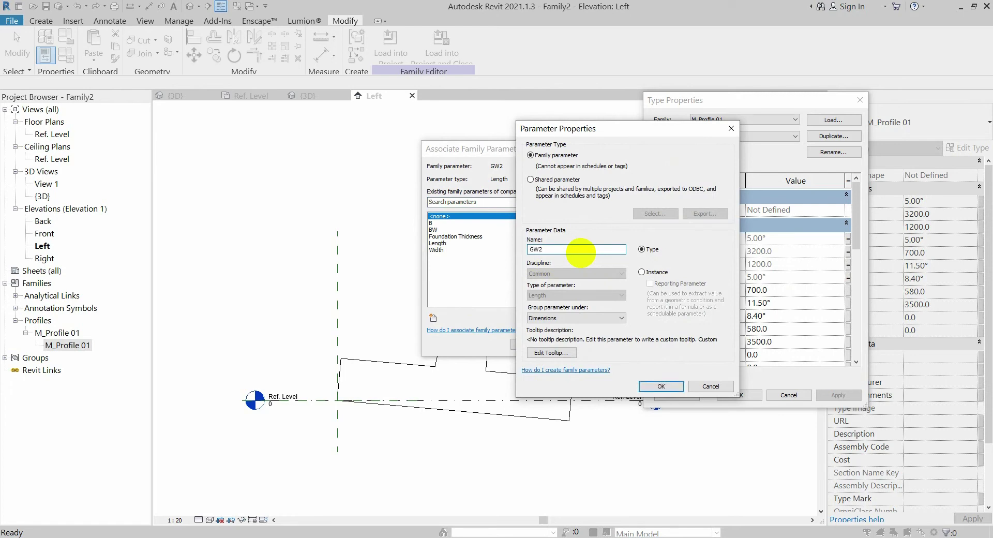
pyautogui.click(661, 386)
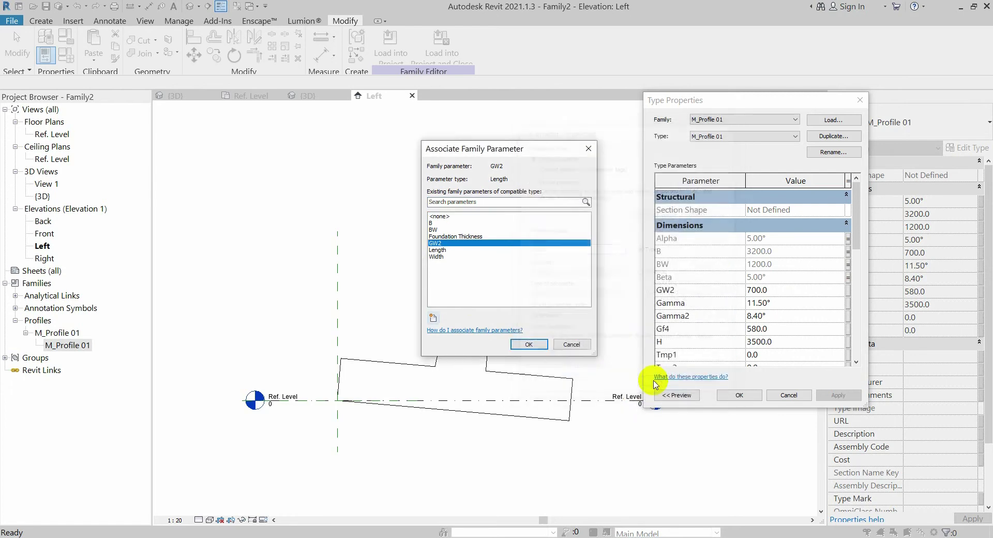
pyautogui.click(528, 344)
# Associate Gamma, Gamma2 and Gf4 with new matching family parameters
pyautogui.click(848, 304)
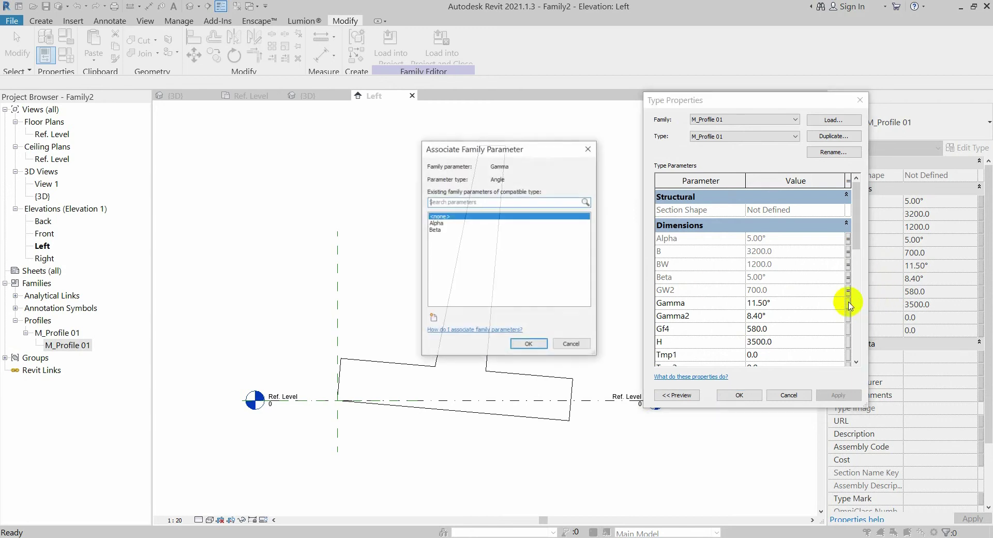
pyautogui.click(434, 317)
pyautogui.write('Gamma')
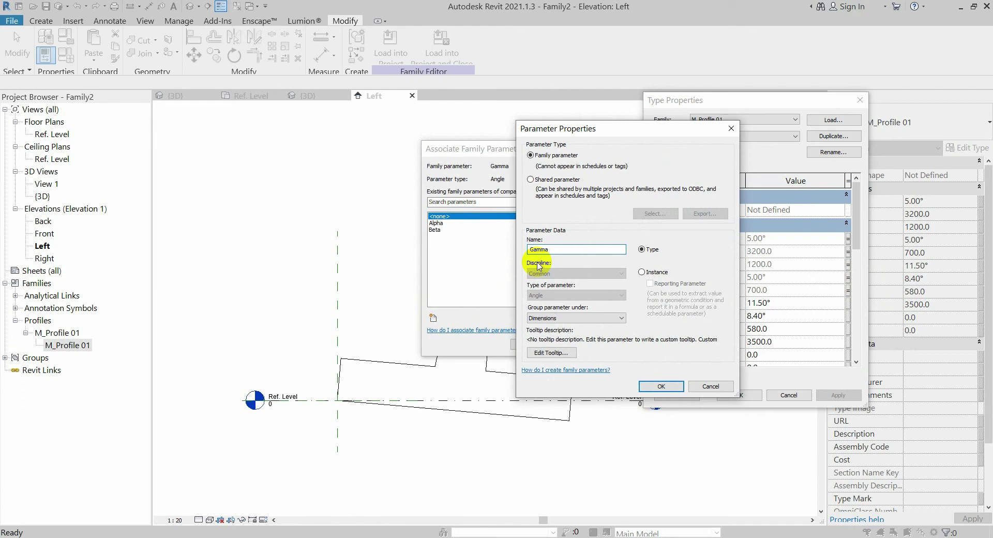
pyautogui.click(661, 386)
pyautogui.click(538, 346)
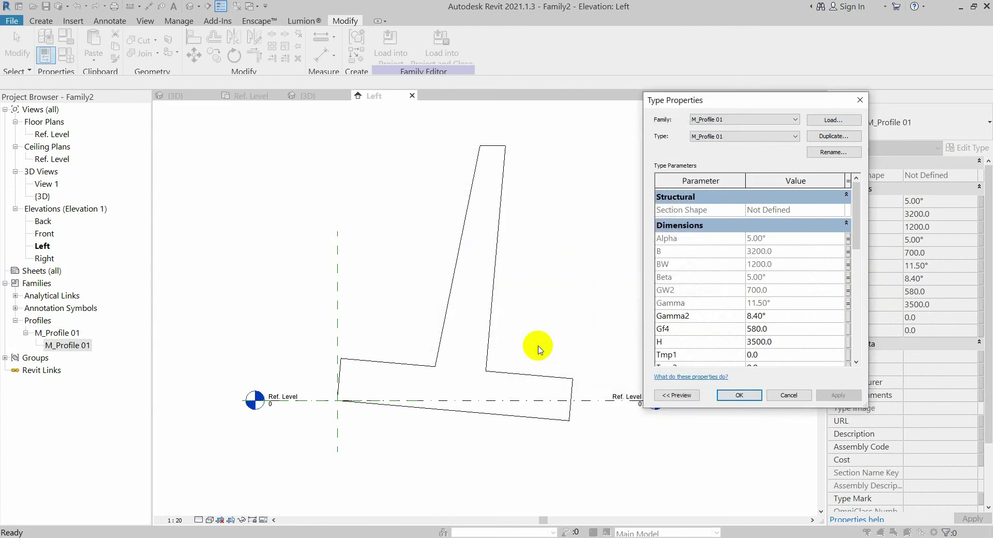
pyautogui.click(849, 316)
pyautogui.click(432, 317)
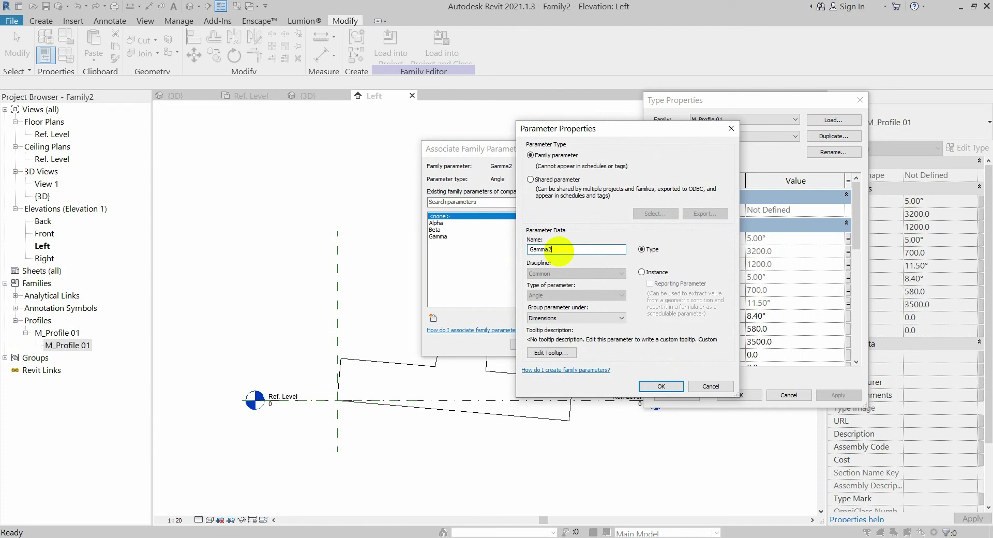
pyautogui.click(672, 386)
pyautogui.click(528, 342)
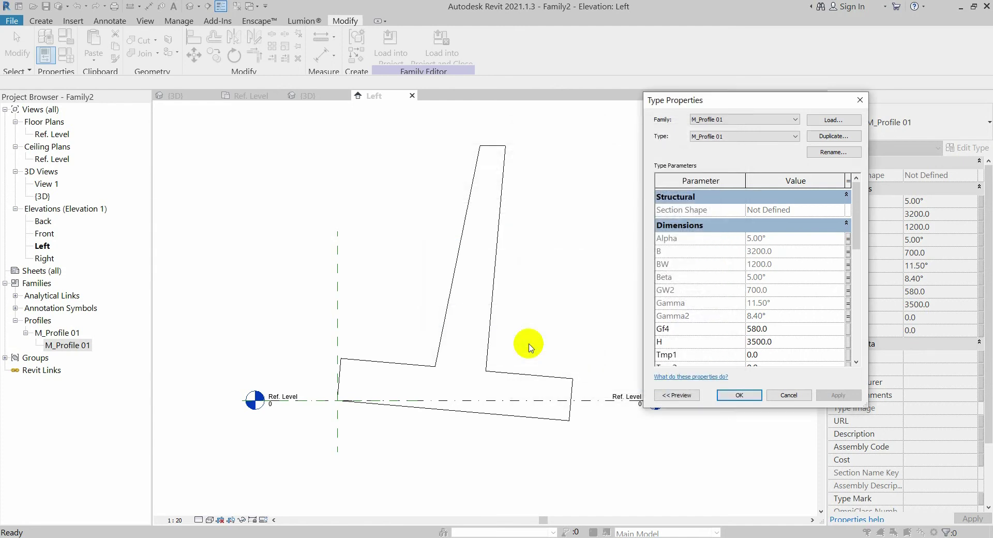
pyautogui.click(849, 329)
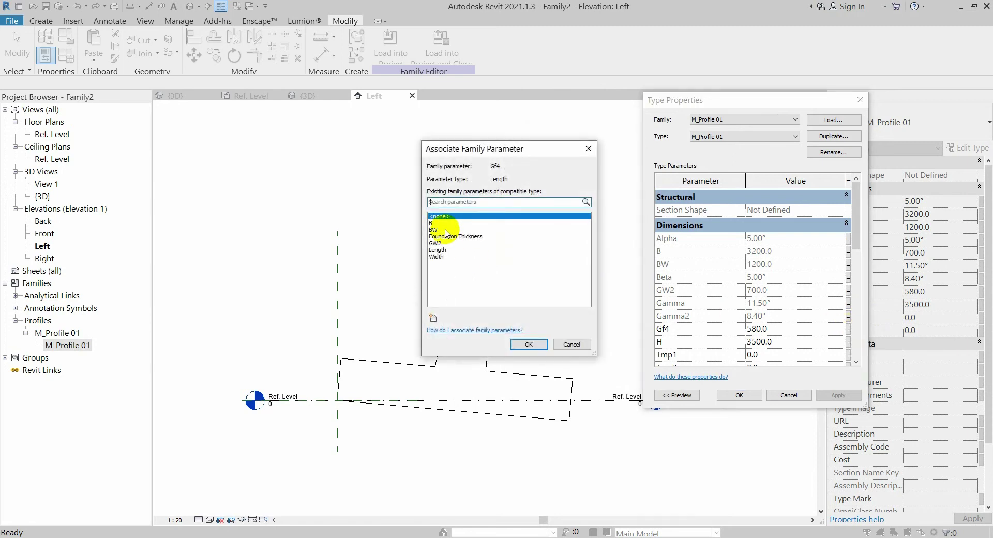
pyautogui.click(433, 317)
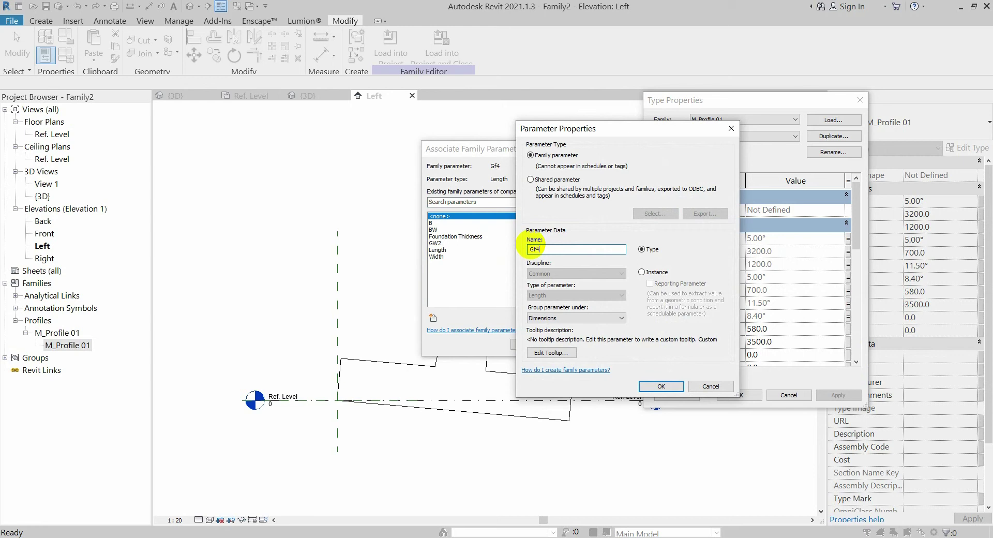
pyautogui.click(662, 386)
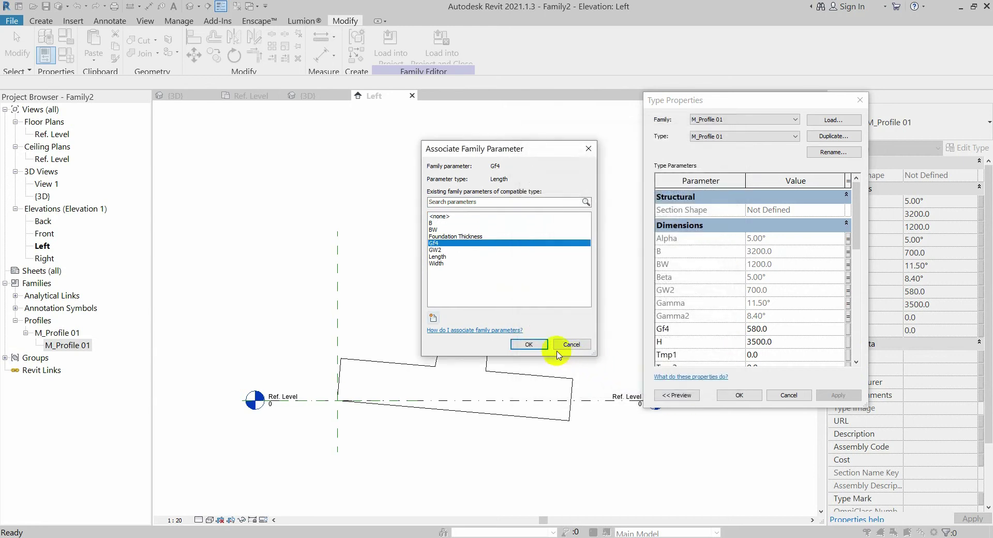
pyautogui.click(534, 343)
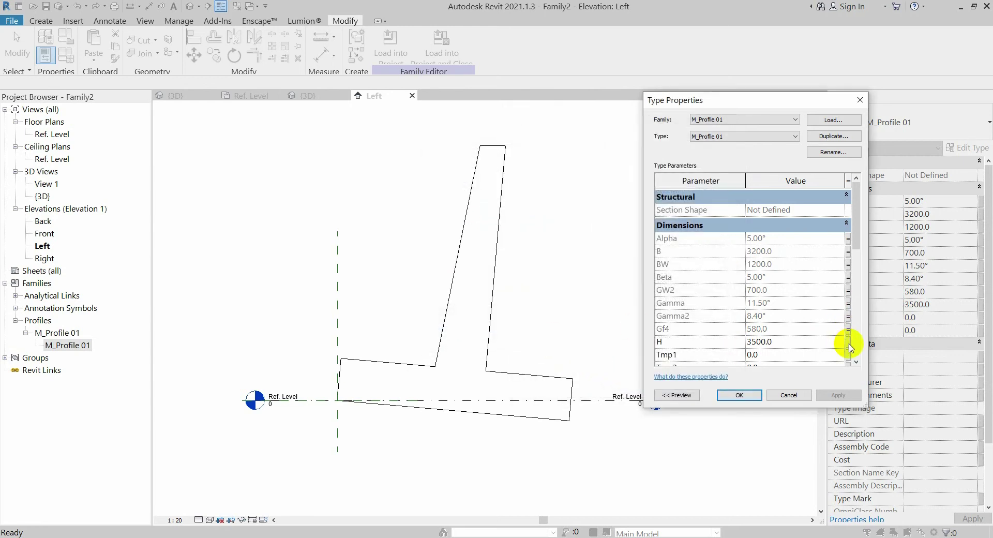
# Associate H and Tmp1 with new family parameters
pyautogui.click(848, 342)
pyautogui.click(434, 317)
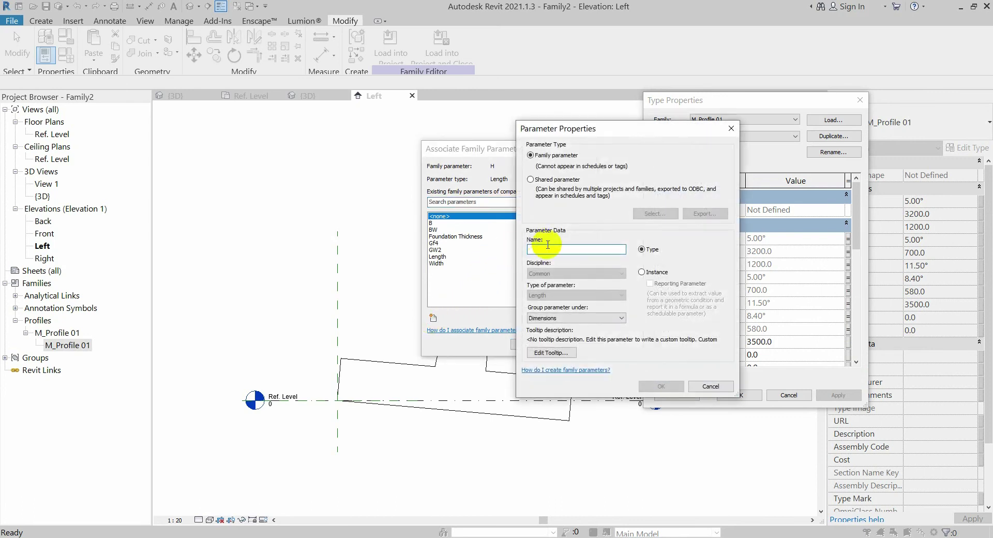
pyautogui.write('Tmp3')
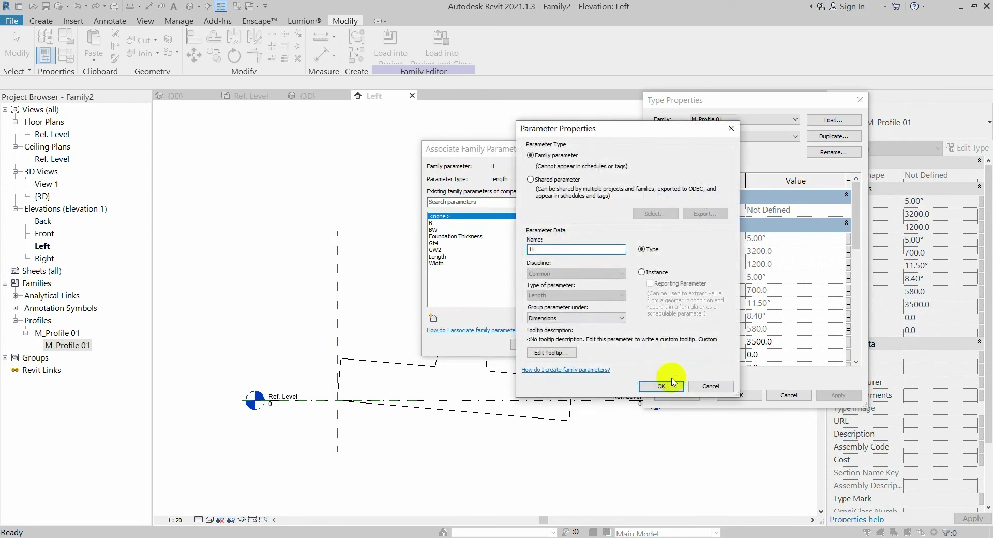
pyautogui.click(661, 386)
pyautogui.click(535, 344)
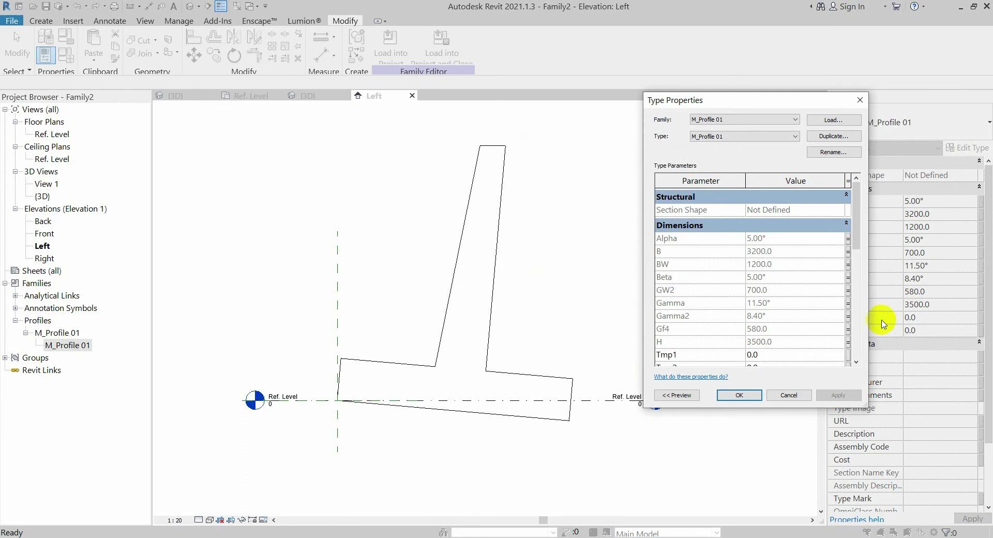
pyautogui.scroll(-3, 834, 324)
pyautogui.click(849, 298)
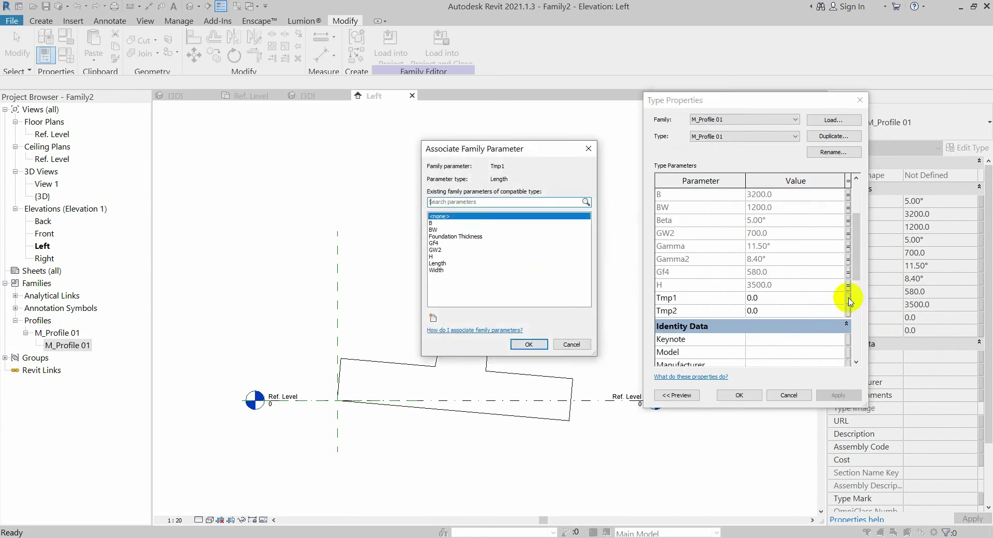
pyautogui.click(433, 317)
pyautogui.write('Tmp')
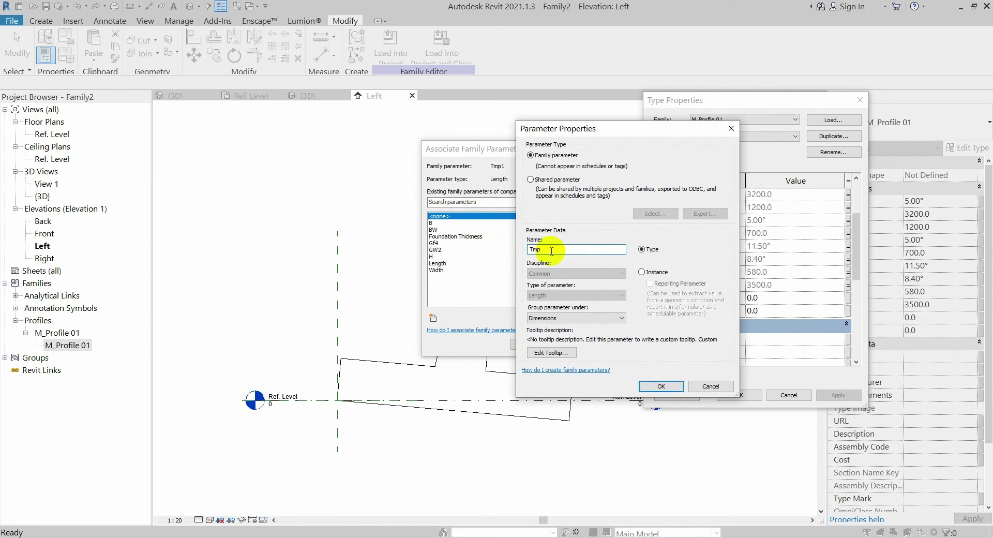
pyautogui.moveTo(642, 135); pyautogui.dragTo(592, 139)
pyautogui.write('1')
pyautogui.click(611, 391)
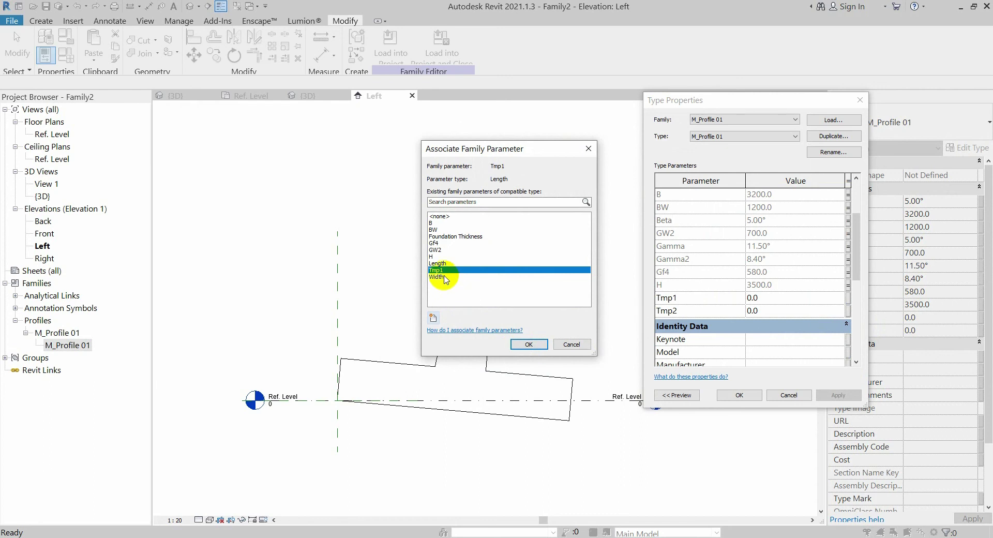
pyautogui.click(528, 345)
# Associate Tmp2 with a new family parameter and accept the profile's Type Properties
pyautogui.click(848, 310)
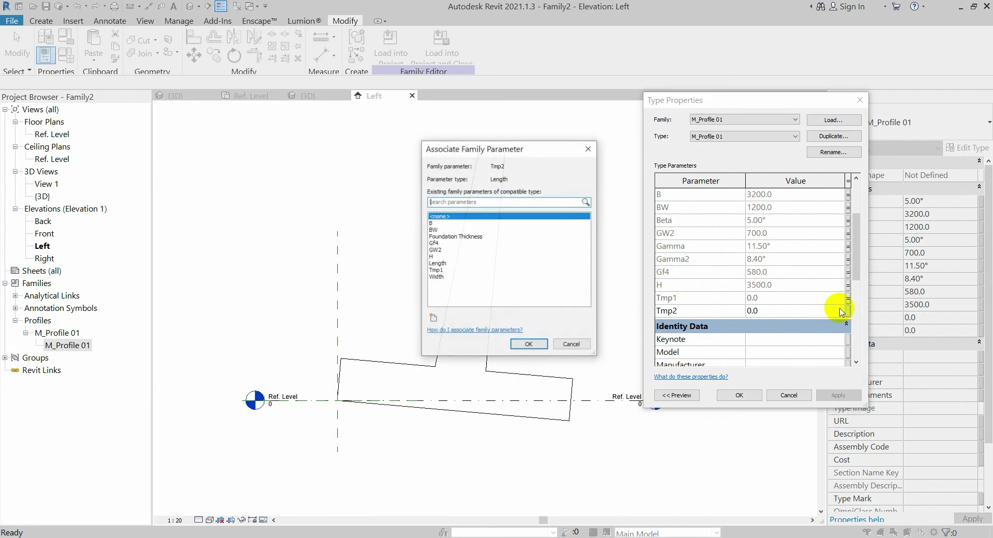
pyautogui.click(433, 317)
pyautogui.write('Tmp2')
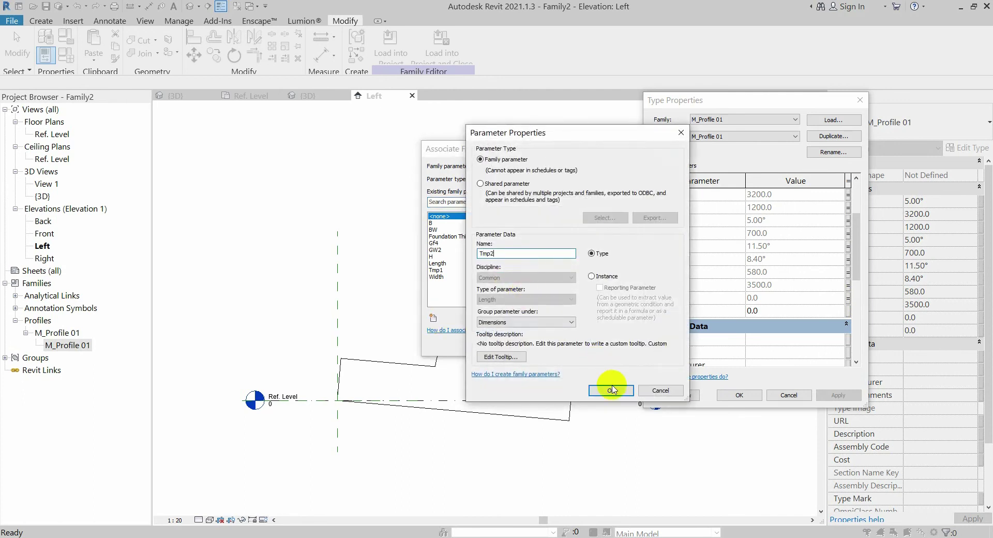
pyautogui.click(611, 390)
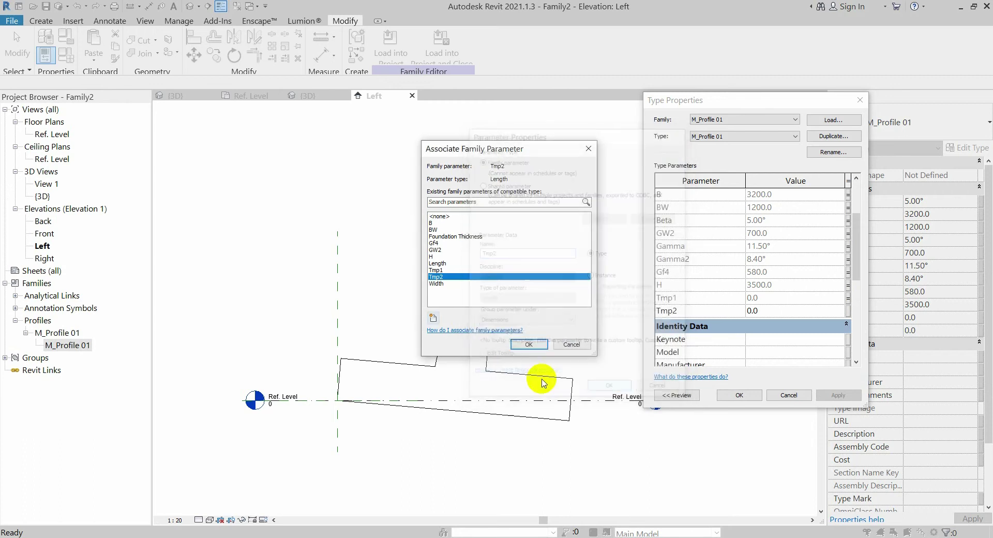
pyautogui.click(529, 345)
pyautogui.scroll(-1, 807, 295)
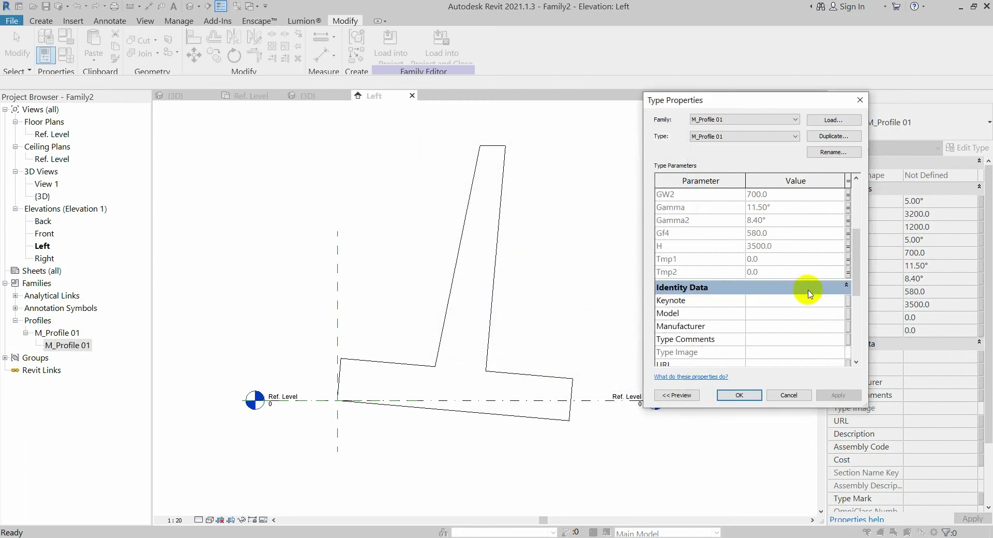
pyautogui.scroll(2, 782, 279)
pyautogui.scroll(1, 785, 254)
pyautogui.scroll(-1, 788, 238)
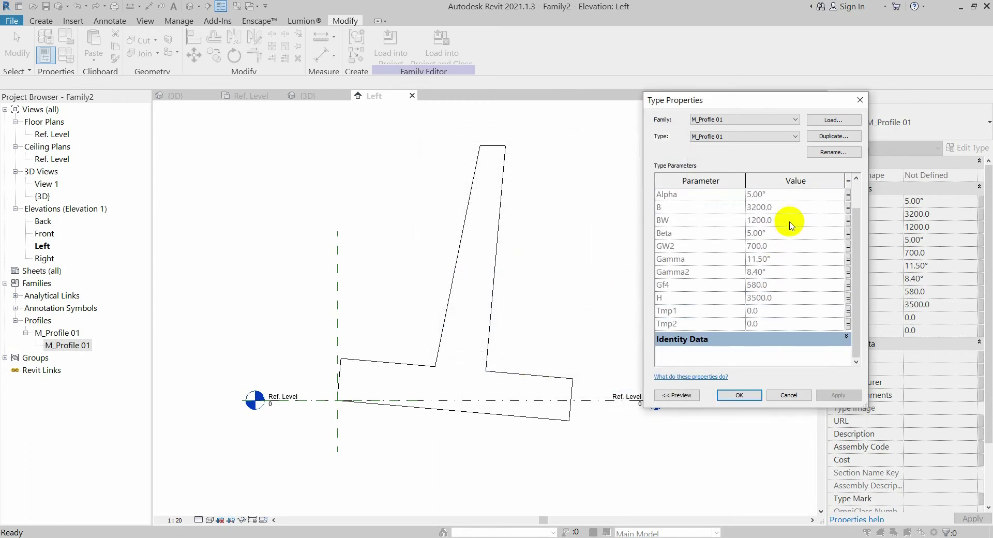
pyautogui.scroll(1, 791, 231)
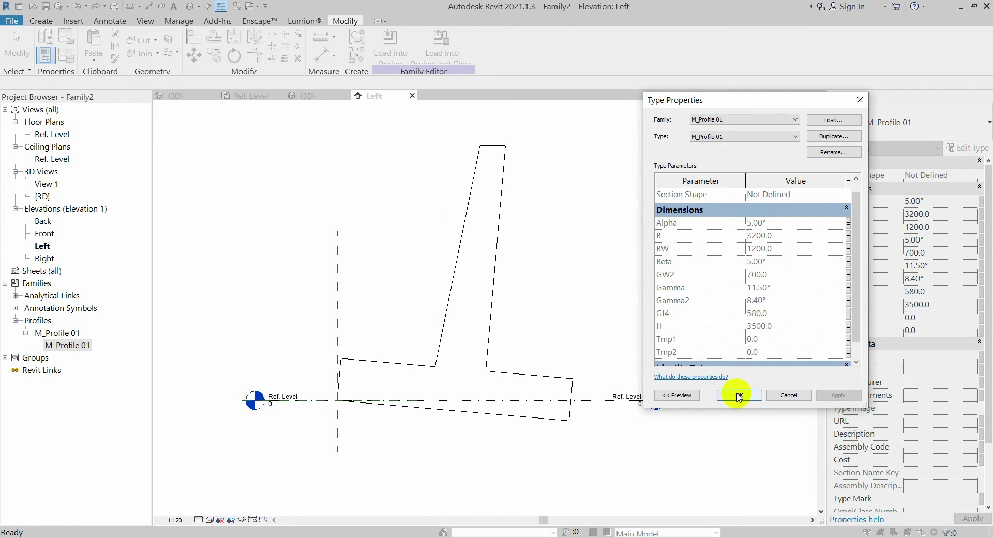
pyautogui.scroll(1, 743, 274)
pyautogui.scroll(-2, 743, 274)
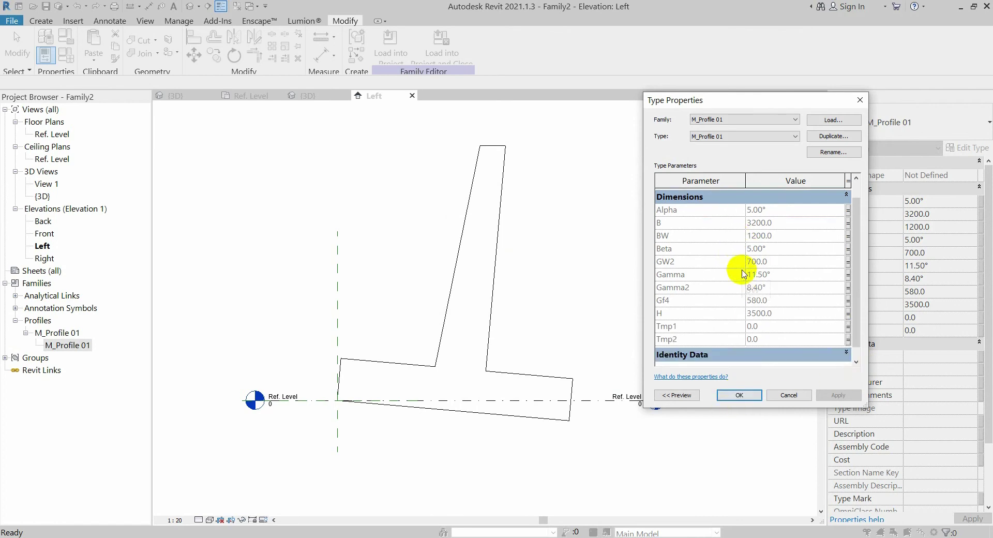
pyautogui.click(742, 396)
# Create a new family type named Standard in Family Types
pyautogui.click(395, 192)
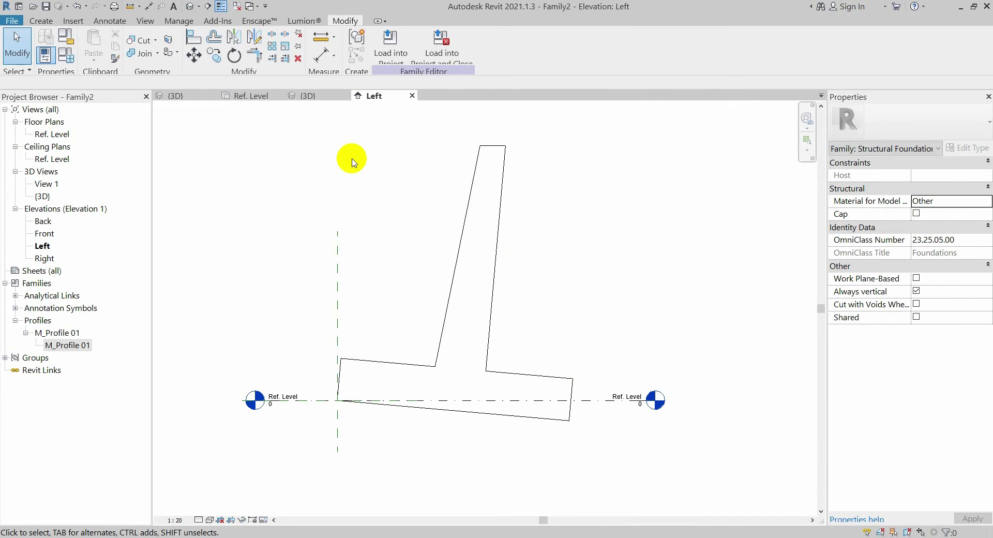
pyautogui.click(66, 53)
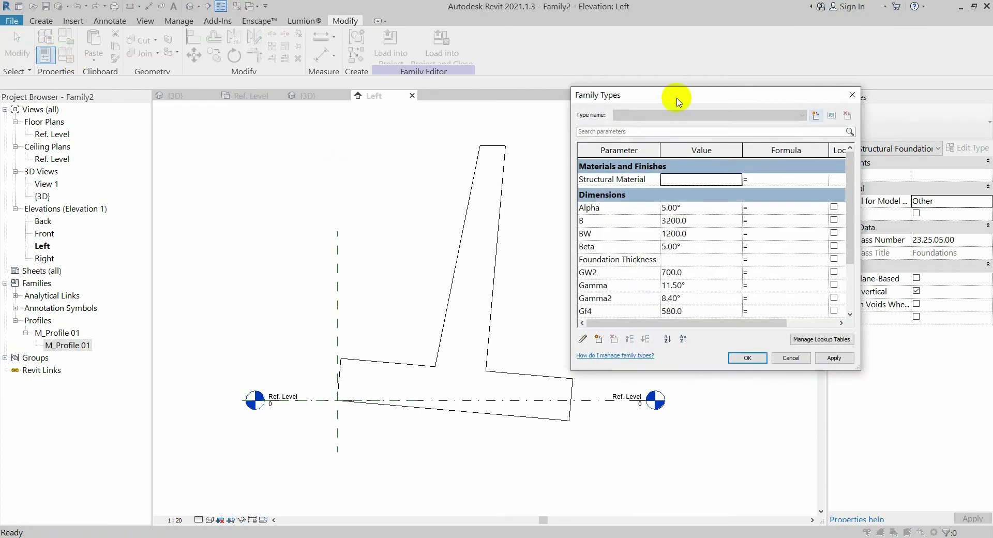
pyautogui.moveTo(676, 98); pyautogui.dragTo(702, 107)
pyautogui.click(842, 122)
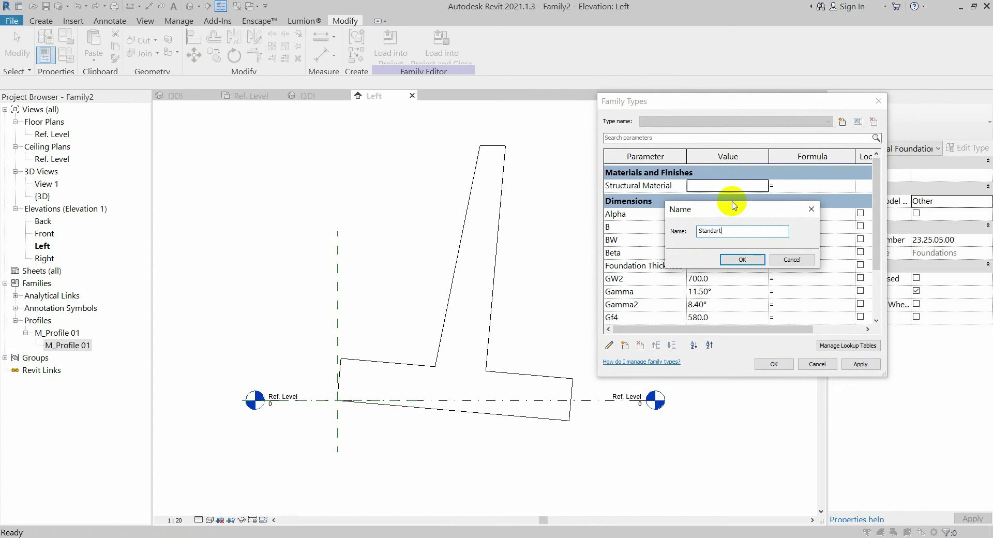
pyautogui.click(742, 259)
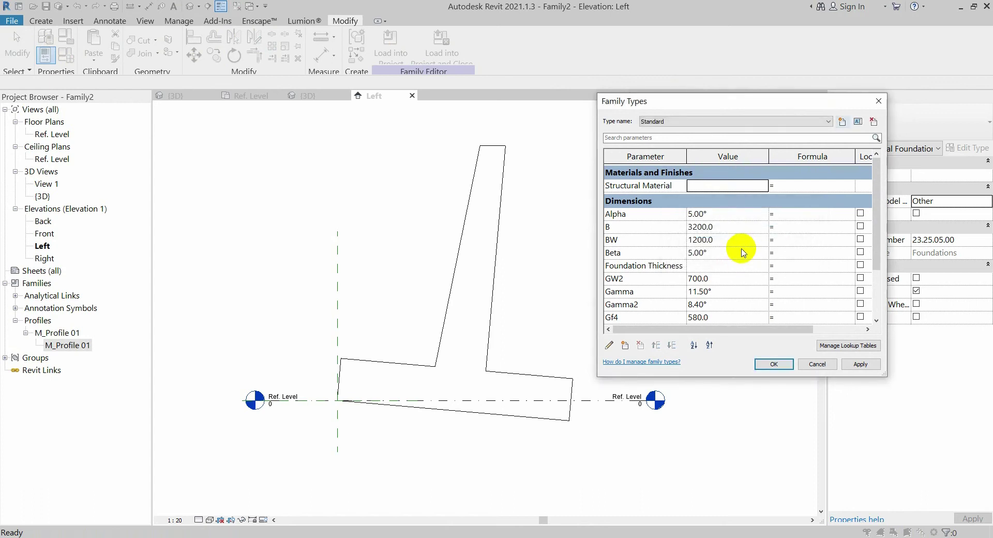
# Move Foundation Thickness up four places to head the Dimensions group
pyautogui.click(646, 266)
pyautogui.click(656, 345)
pyautogui.click(656, 345)
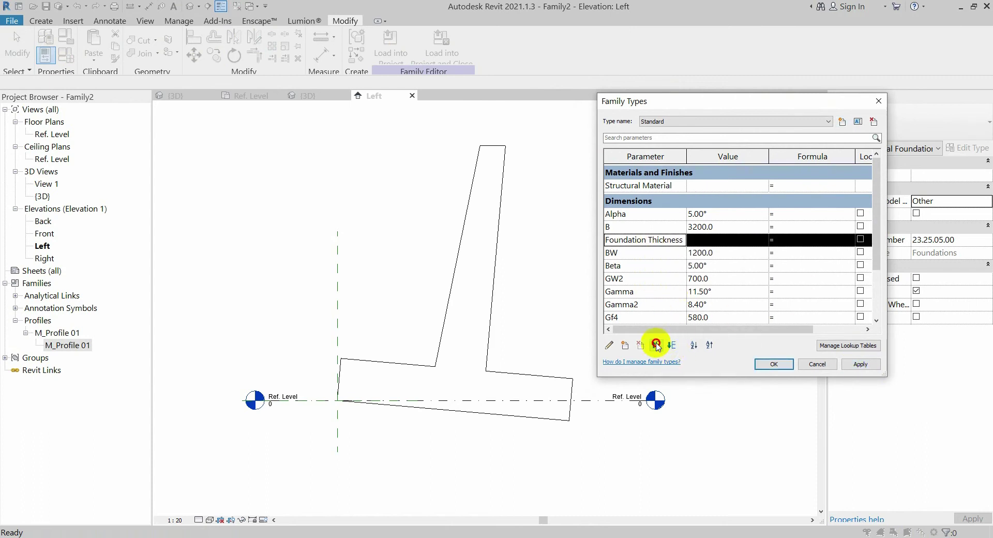
pyautogui.click(656, 346)
pyautogui.click(656, 345)
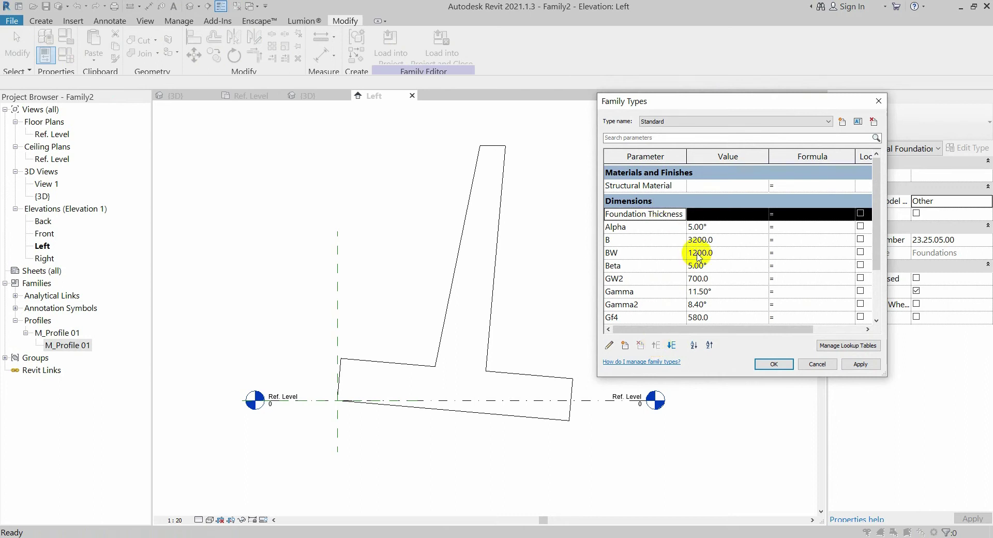
pyautogui.scroll(-3, 698, 259)
pyautogui.scroll(3, 683, 257)
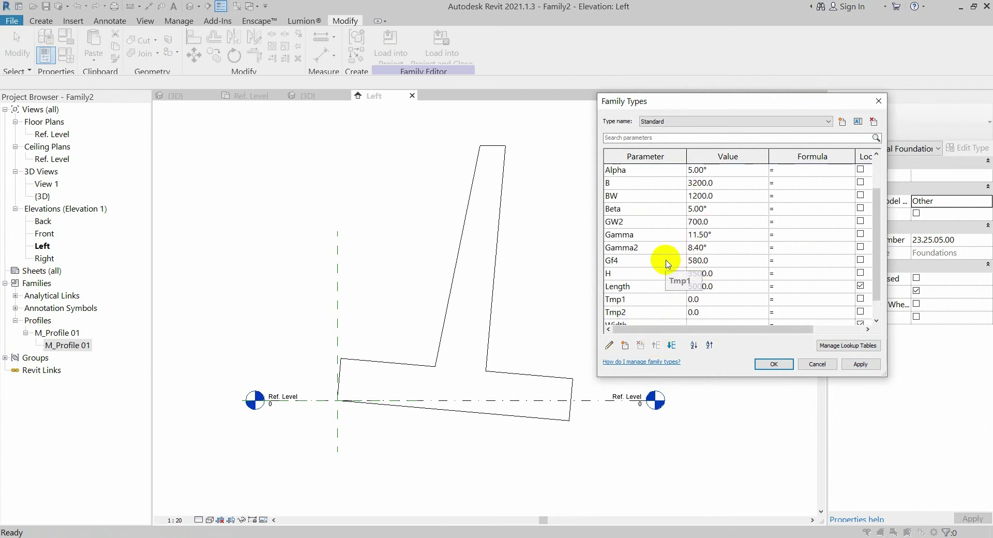
pyautogui.scroll(-3, 683, 249)
pyautogui.scroll(5, 693, 238)
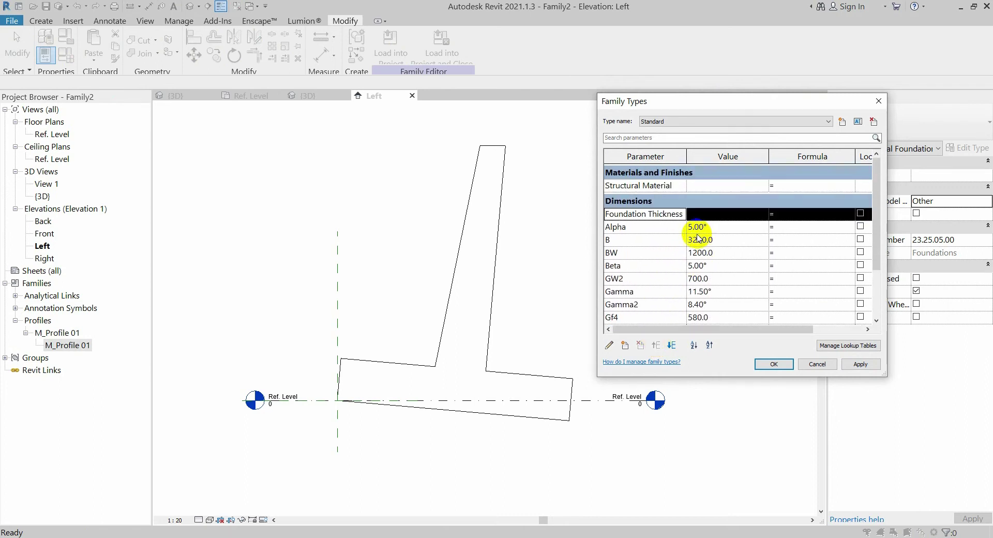
# Add new Length parameters h3 and h4 to the family
pyautogui.click(627, 345)
pyautogui.write('h')
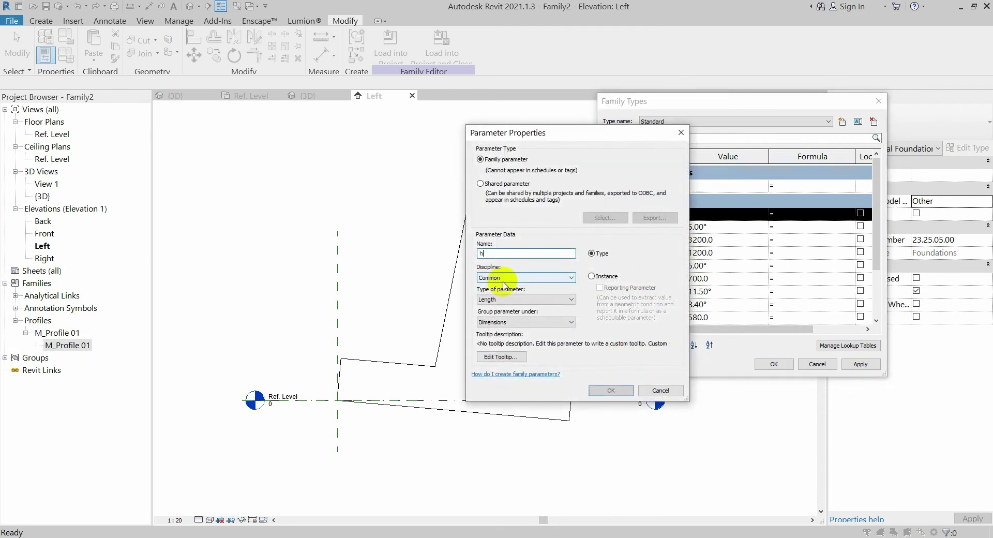
pyautogui.write('3')
pyautogui.click(611, 391)
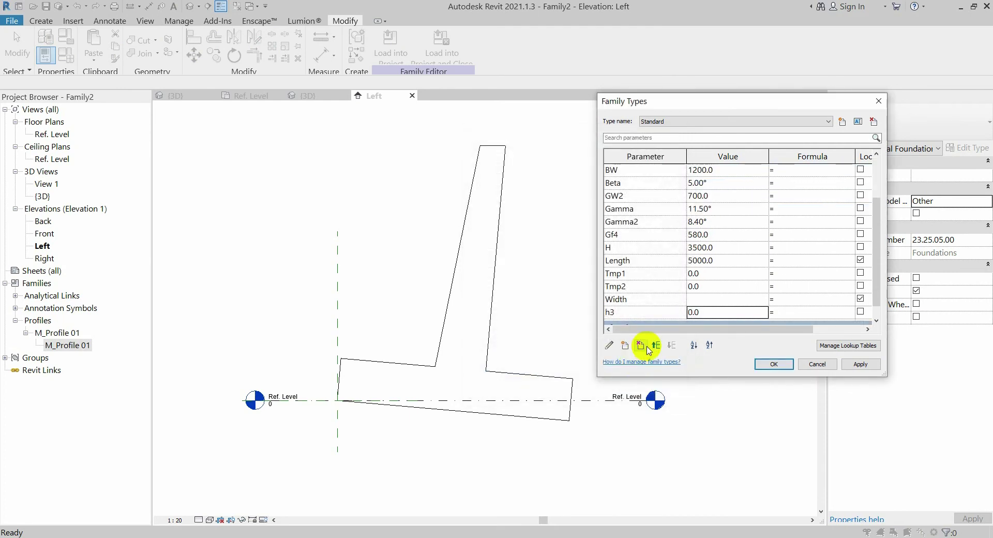
pyautogui.click(624, 345)
pyautogui.write('4')
pyautogui.click(611, 390)
# Add new Length parameters h6, h7 and dihff to the family
pyautogui.click(621, 347)
pyautogui.write('h6')
pyautogui.click(609, 391)
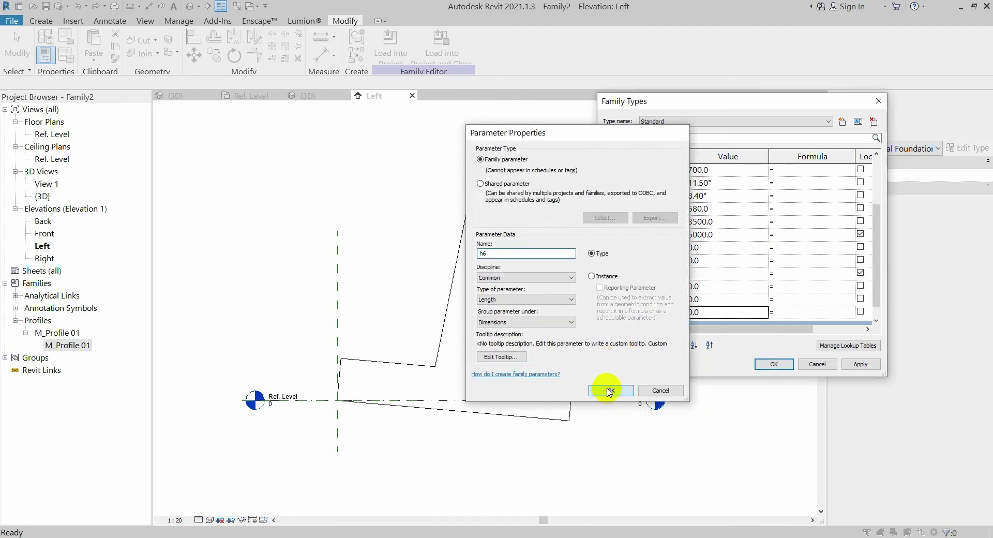
pyautogui.click(624, 347)
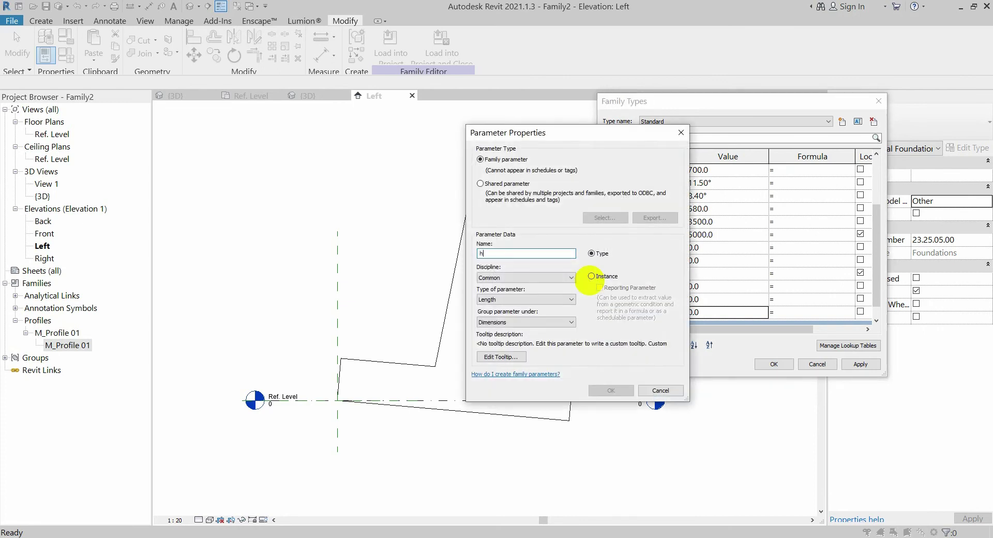
pyautogui.write('7')
pyautogui.click(611, 391)
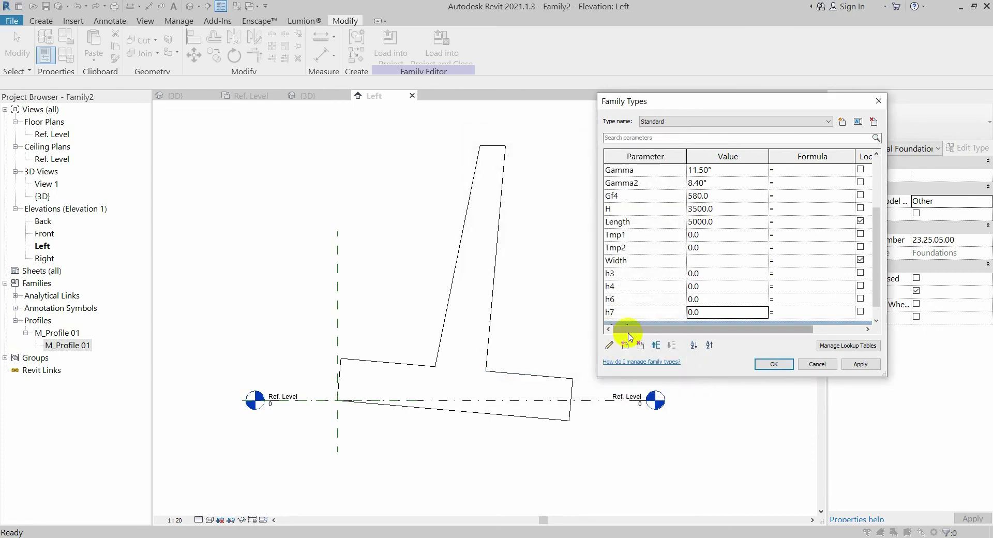
pyautogui.click(625, 345)
pyautogui.write('dih')
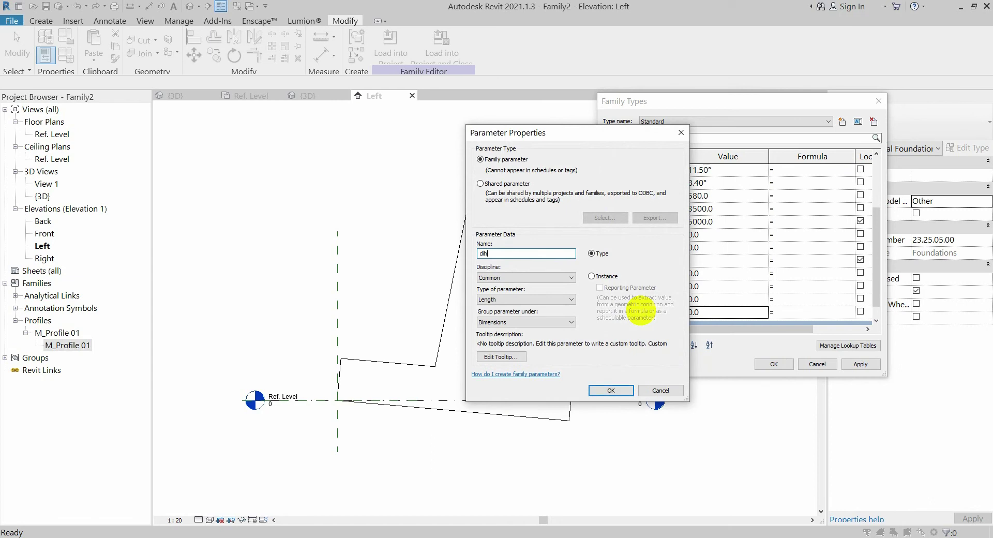
pyautogui.write('ff')
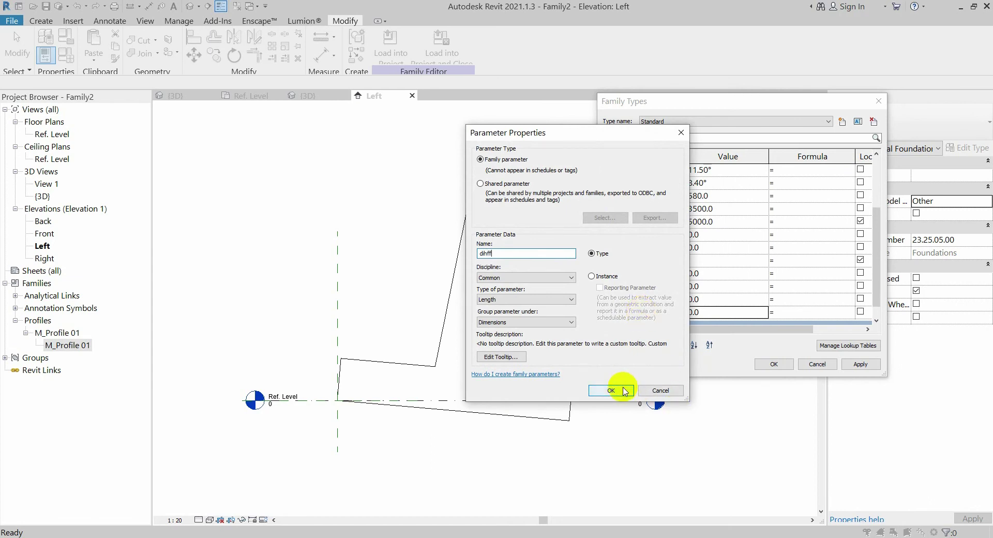
pyautogui.click(611, 391)
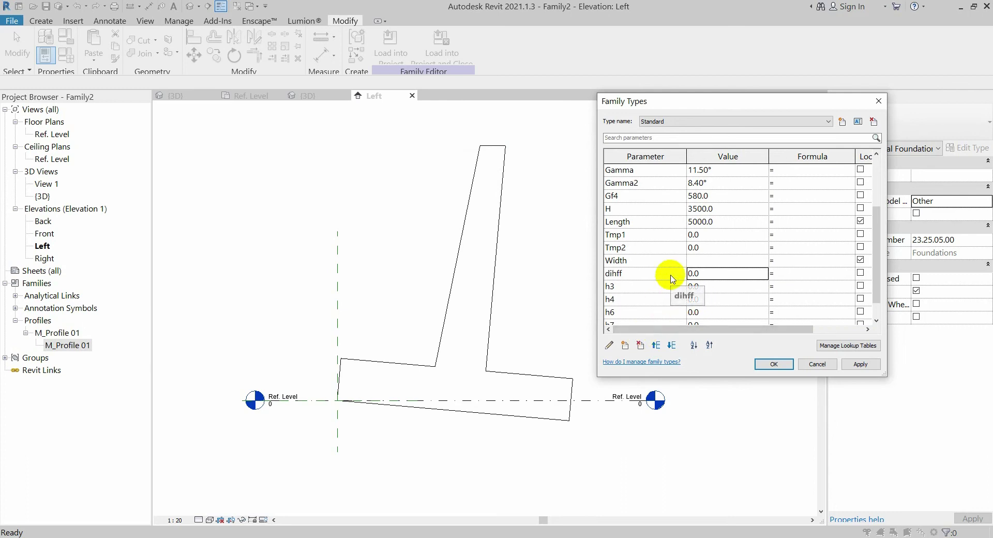
# Enter values 3087.4 for h3 and 3026.2 for h4 in Family Types
pyautogui.scroll(-1, 672, 277)
pyautogui.scroll(1, 672, 249)
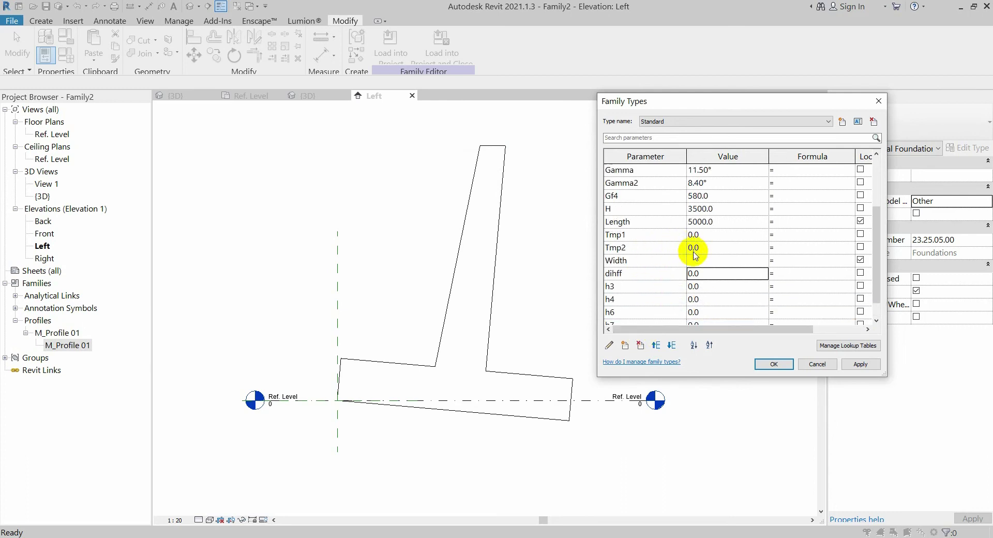
pyautogui.scroll(1, 665, 252)
pyautogui.scroll(-1, 647, 280)
pyautogui.scroll(-1, 651, 282)
pyautogui.scroll(2, 649, 282)
pyautogui.scroll(2, 646, 274)
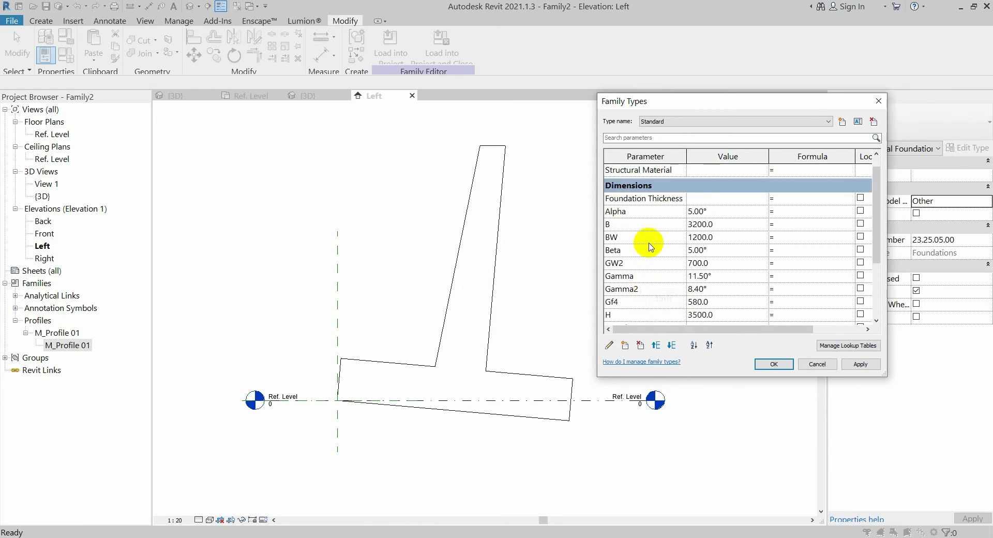
pyautogui.scroll(-2, 642, 202)
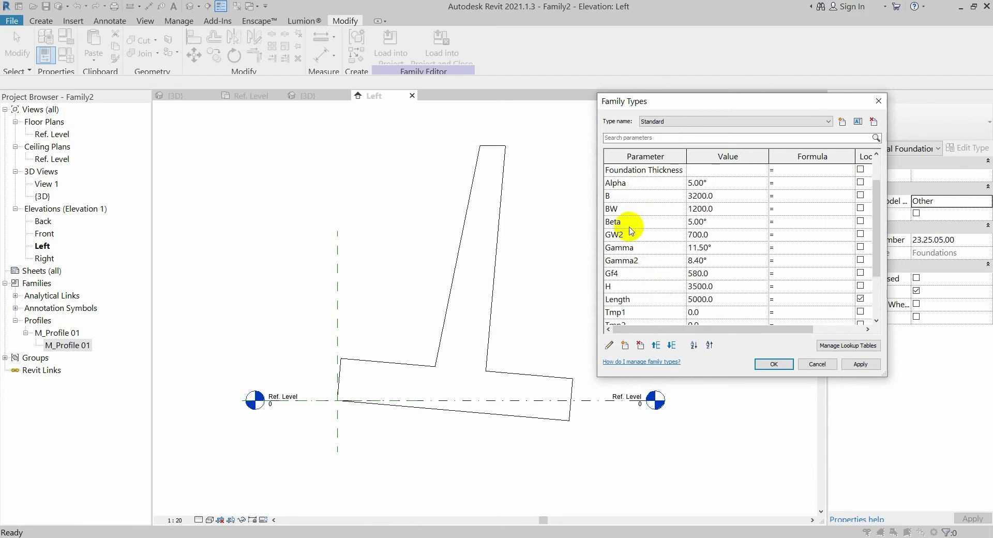
pyautogui.scroll(-1, 652, 241)
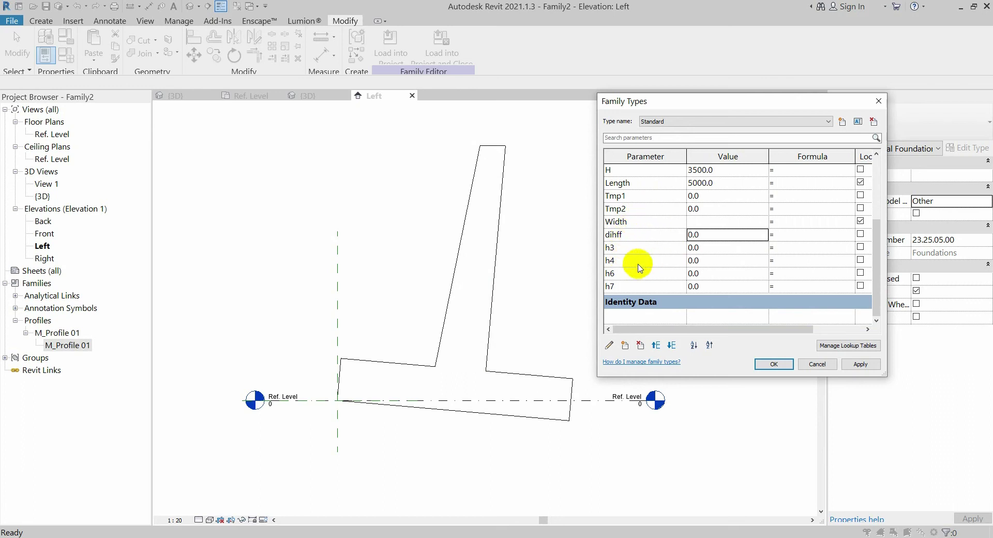
pyautogui.click(726, 250)
pyautogui.write('3087.')
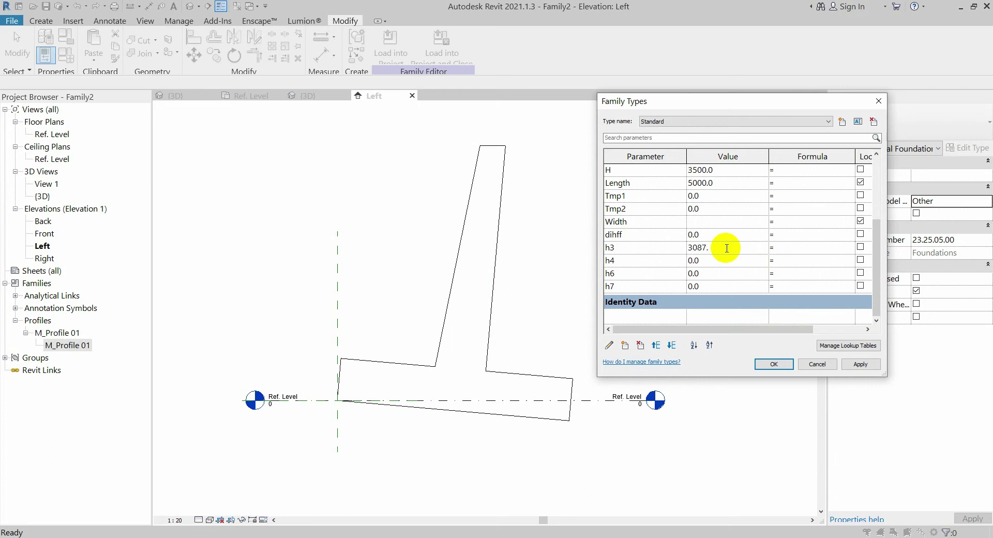
pyautogui.write('4')
pyautogui.click(712, 260)
pyautogui.write('3026.2')
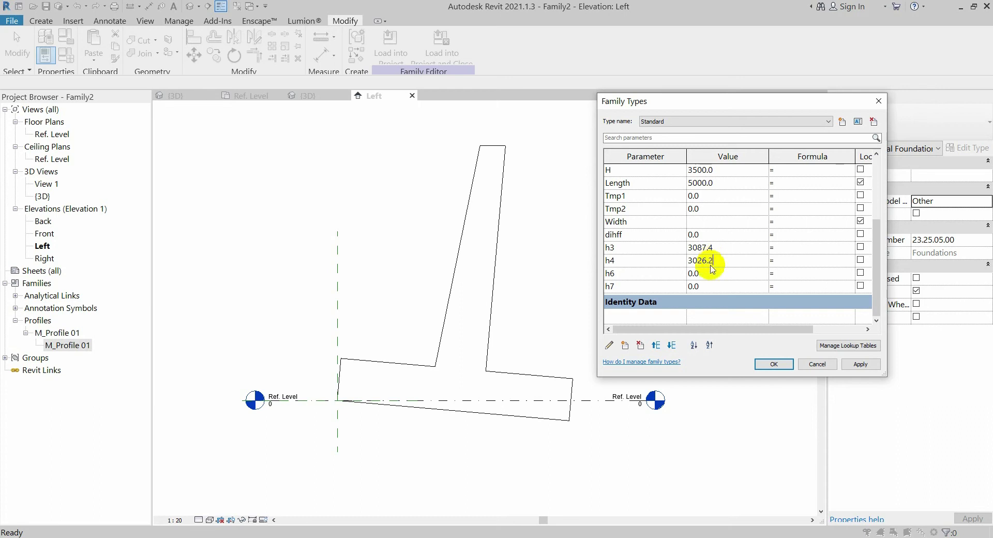
pyautogui.click(705, 272)
pyautogui.click(719, 285)
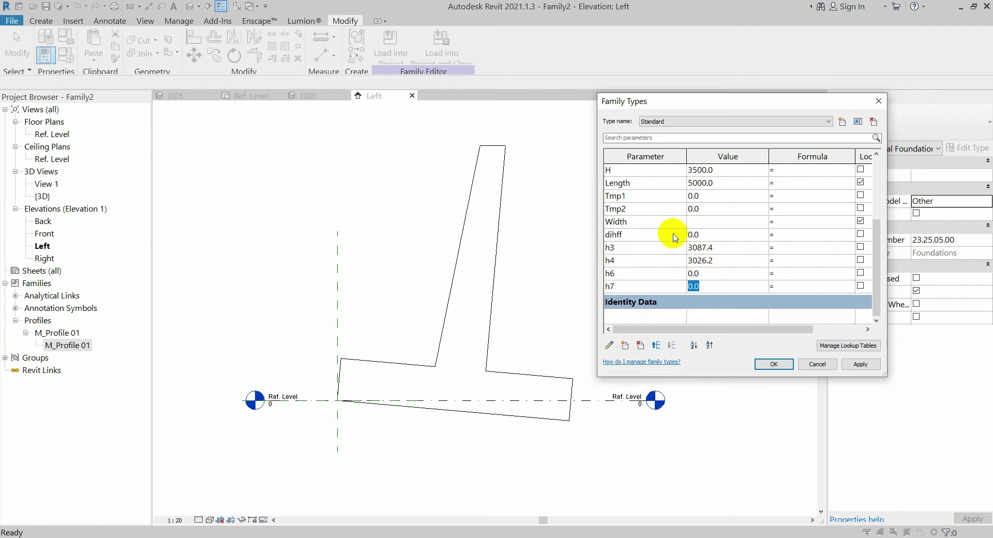
# Give dihff the formula =h3-h4 (61.2) and h7 the formula =h4-h6
pyautogui.click(800, 238)
pyautogui.write('h3-h4')
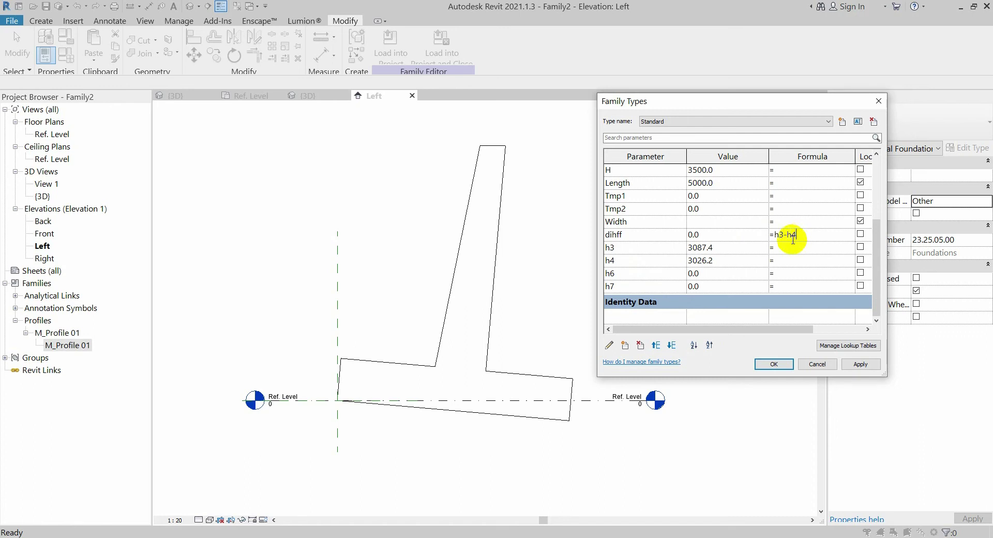
pyautogui.click(651, 237)
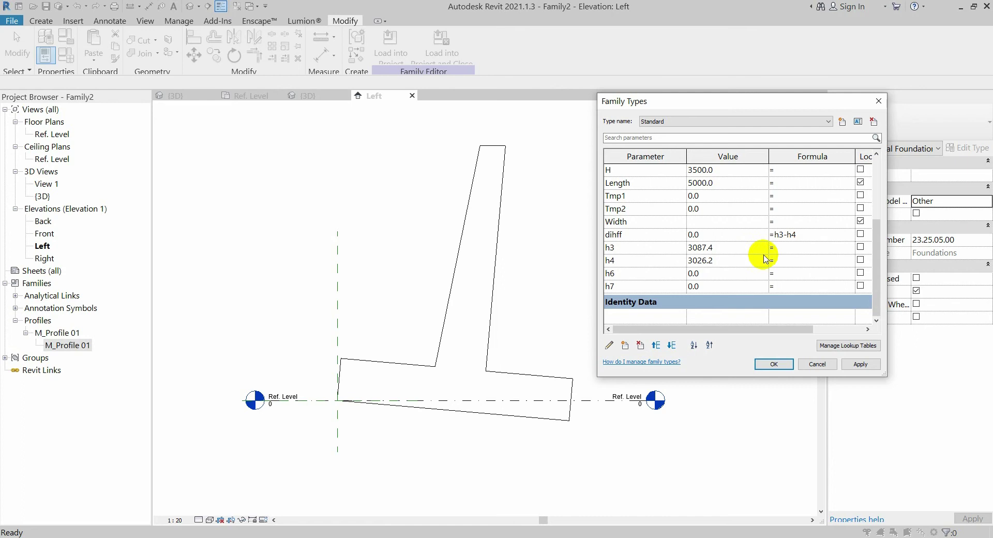
pyautogui.click(790, 289)
pyautogui.write('h4-h6')
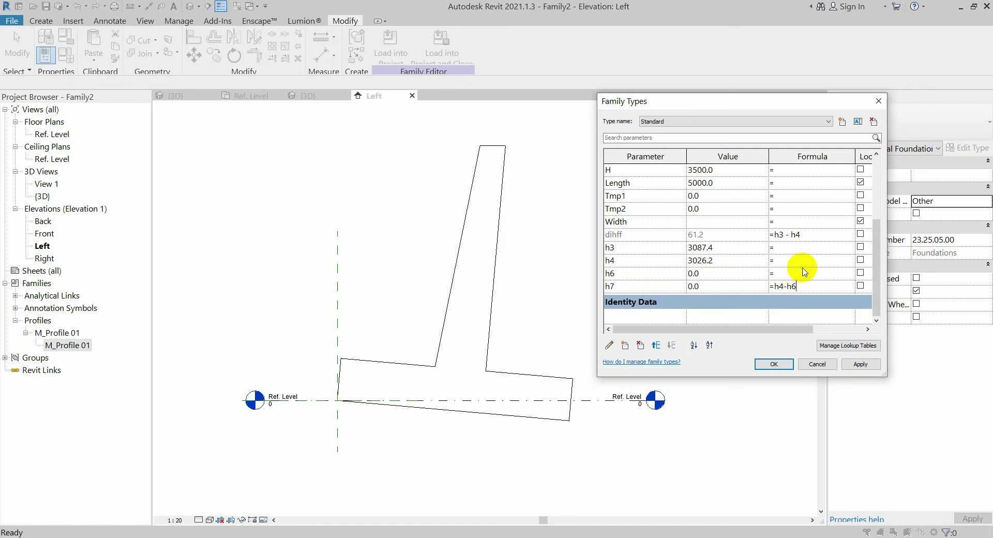
pyautogui.click(789, 264)
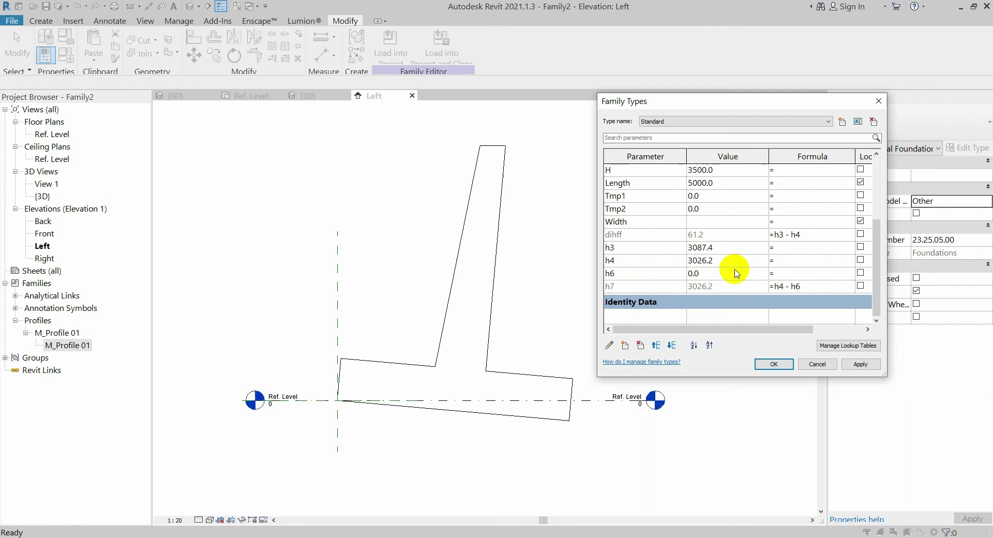
# Move Gamma below Gamma2 and Tmp1 below Tmp2, then apply the changes
pyautogui.scroll(2, 714, 258)
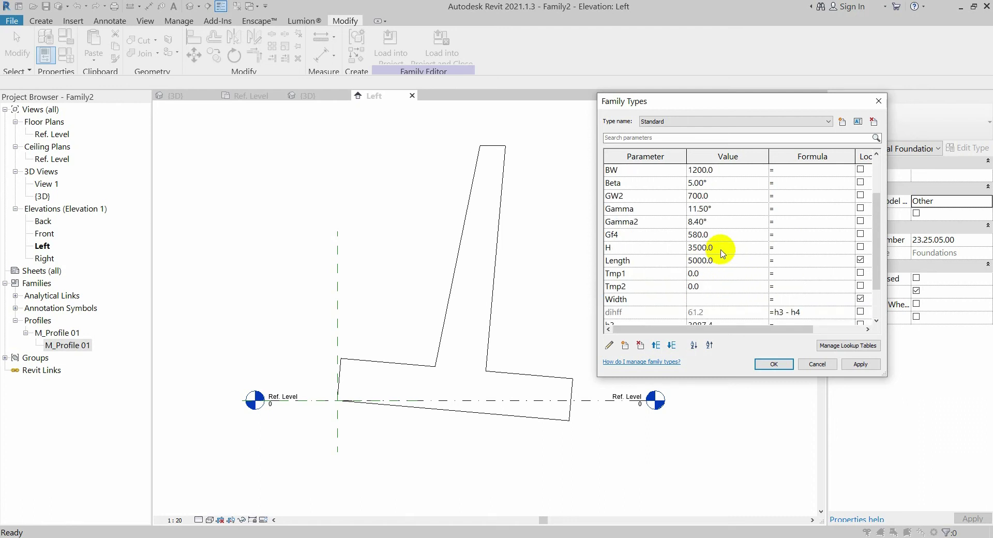
pyautogui.scroll(1, 654, 249)
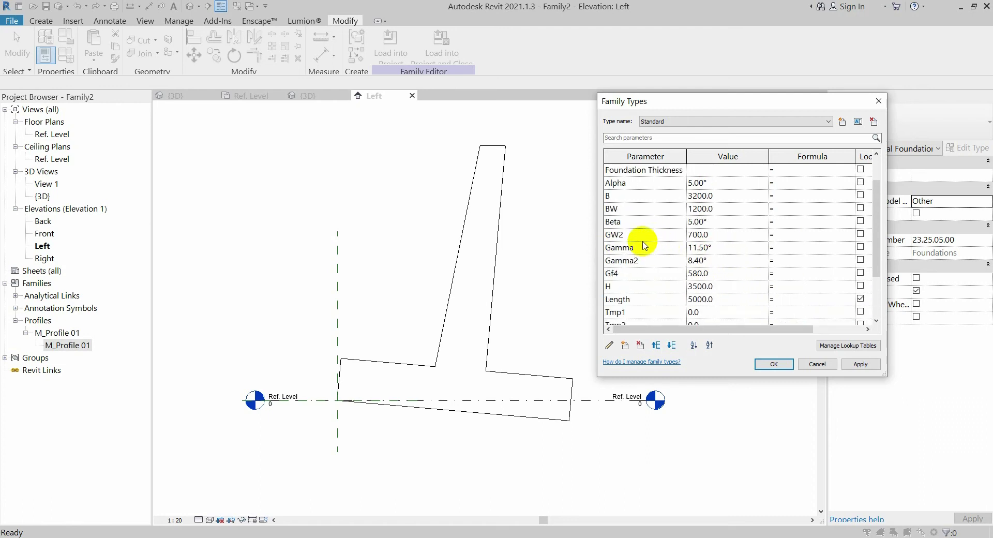
pyautogui.click(644, 248)
pyautogui.click(672, 344)
pyautogui.scroll(-1, 654, 274)
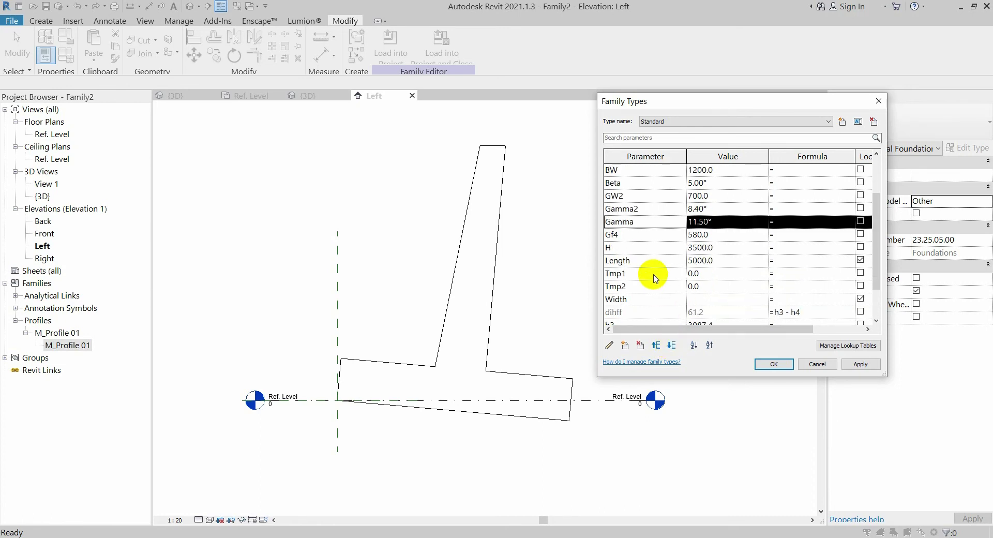
pyautogui.click(646, 274)
pyautogui.click(669, 346)
pyautogui.scroll(-2, 644, 266)
pyautogui.scroll(1, 651, 272)
pyautogui.scroll(2, 666, 260)
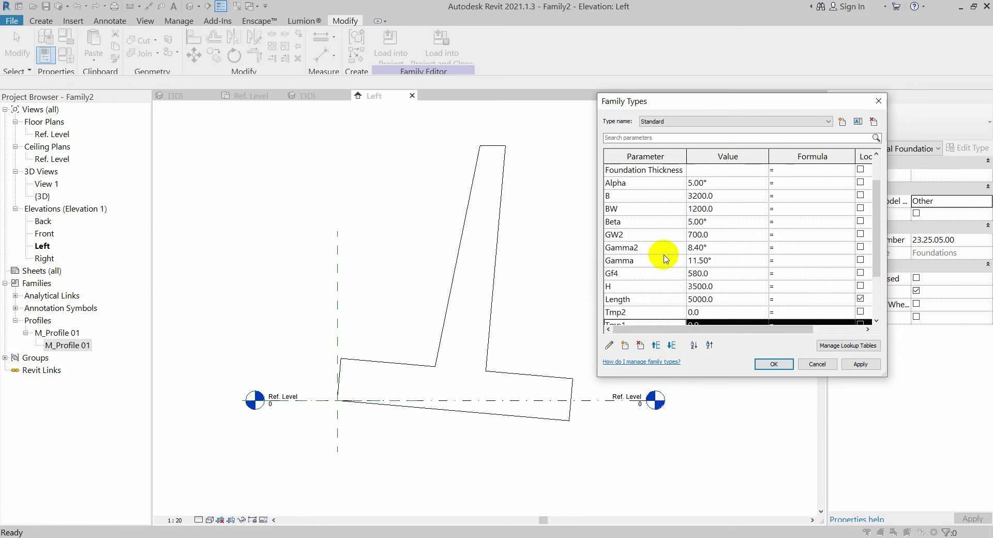
pyautogui.scroll(1, 673, 274)
pyautogui.scroll(-1, 672, 209)
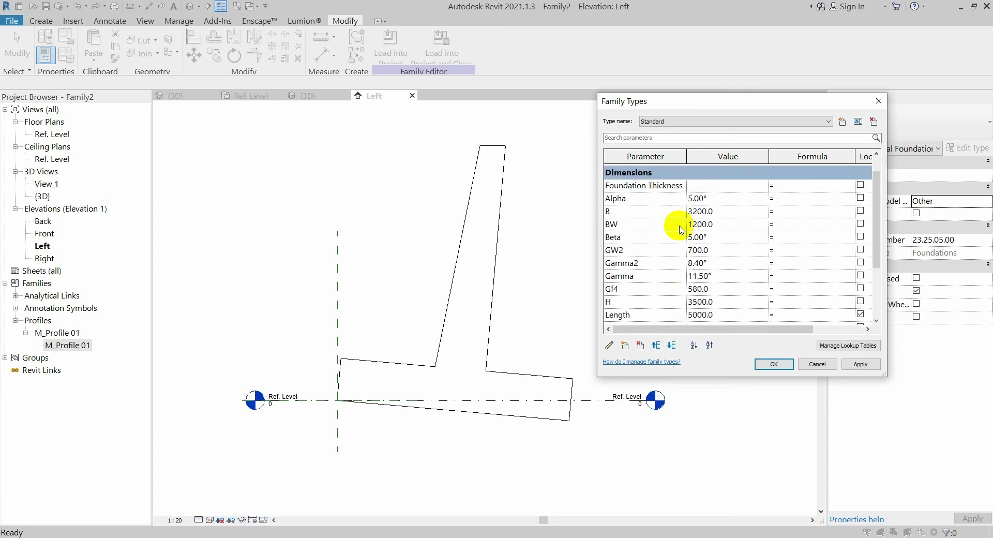
pyautogui.click(860, 363)
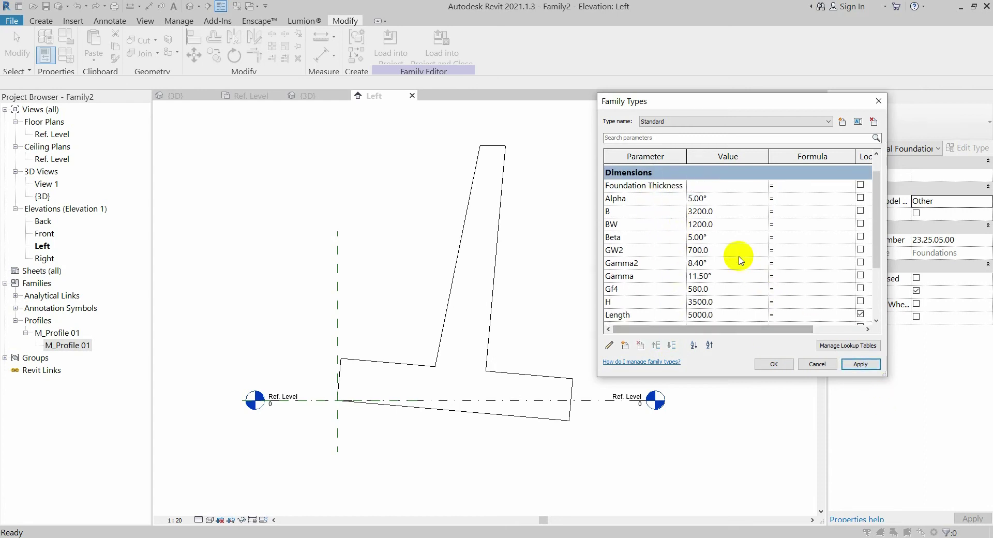
# Begin editing the formula cell for Tmp2
pyautogui.scroll(-3, 688, 262)
pyautogui.scroll(1, 688, 262)
pyautogui.scroll(1, 689, 263)
pyautogui.scroll(-2, 688, 262)
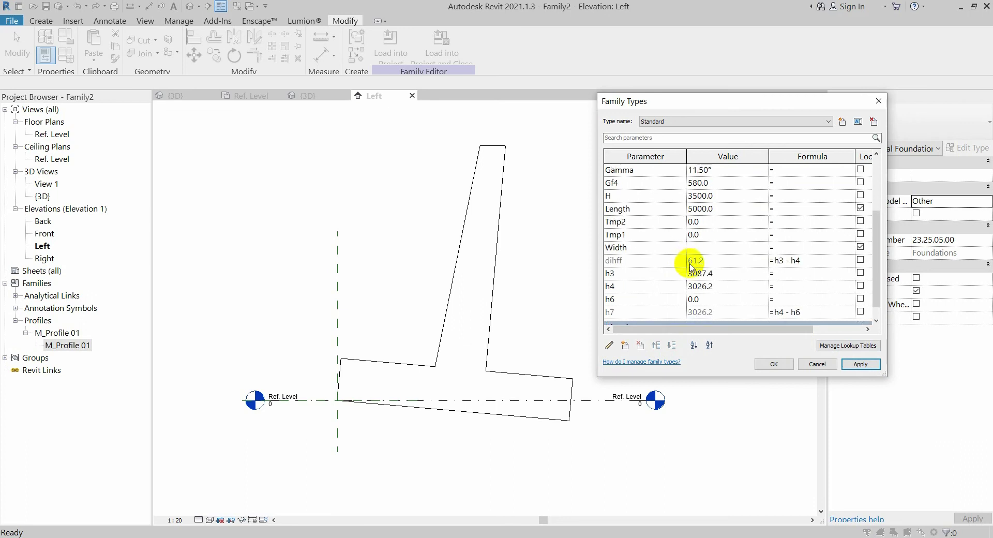
pyautogui.scroll(-1, 683, 265)
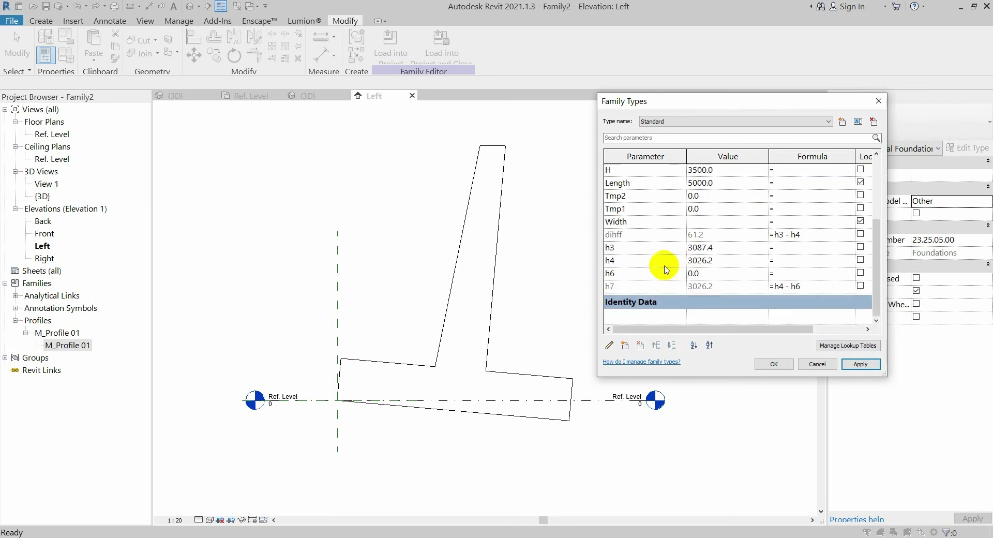
pyautogui.scroll(1, 663, 266)
pyautogui.scroll(1, 700, 255)
pyautogui.scroll(-2, 673, 217)
pyautogui.scroll(1, 656, 233)
pyautogui.click(786, 235)
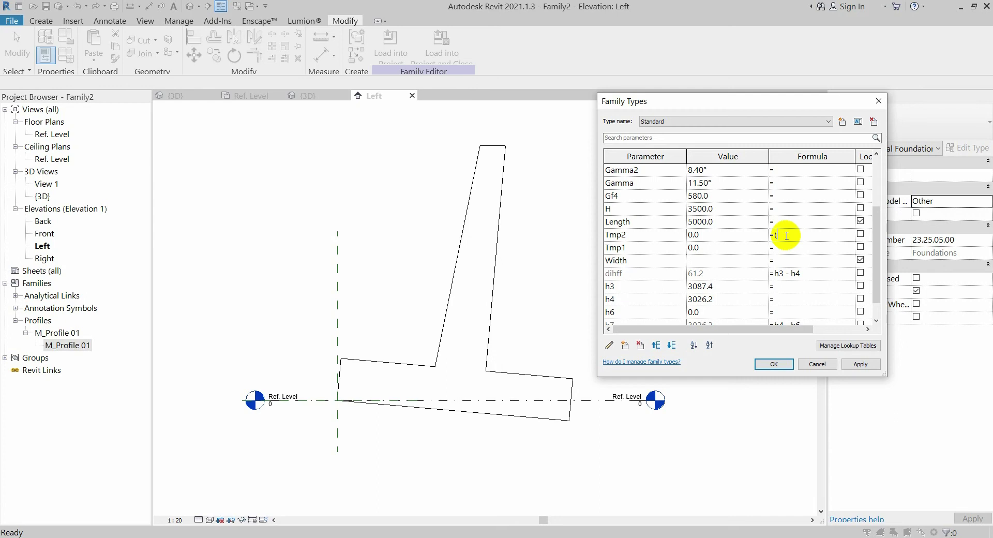
# Enter the Tmp2 formula ending *cos(Alpha-Gamma) and close the 'Unexpected end of expression' error
pyautogui.write('BW')
pyautogui.write('(')
pyautogui.press('BackSpace')
pyautogui.press('BackSpace')
pyautogui.press('BackSpace')
pyautogui.write('ha-')
pyautogui.write('Beta')
pyautogui.write(')')
pyautogui.press('BackSpace')
pyautogui.write('G')
pyautogui.write('mma')
pyautogui.write(')')
pyautogui.write('*cos(Alpha-C')
pyautogui.write('amma)')
pyautogui.press('Return')
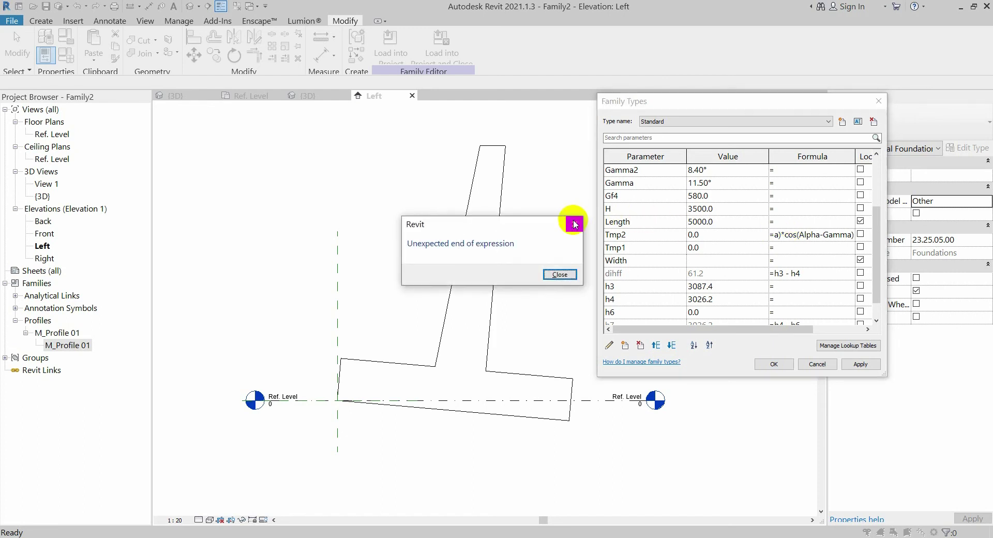
pyautogui.click(575, 224)
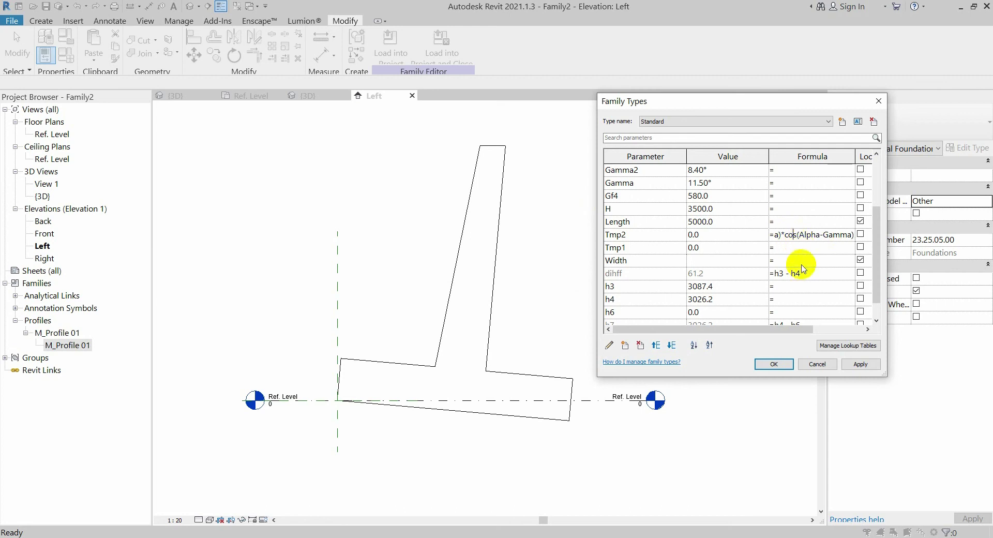
# Insert '(B' right after the equals sign in Tmp2's formula
pyautogui.moveTo(765, 329); pyautogui.dragTo(832, 330)
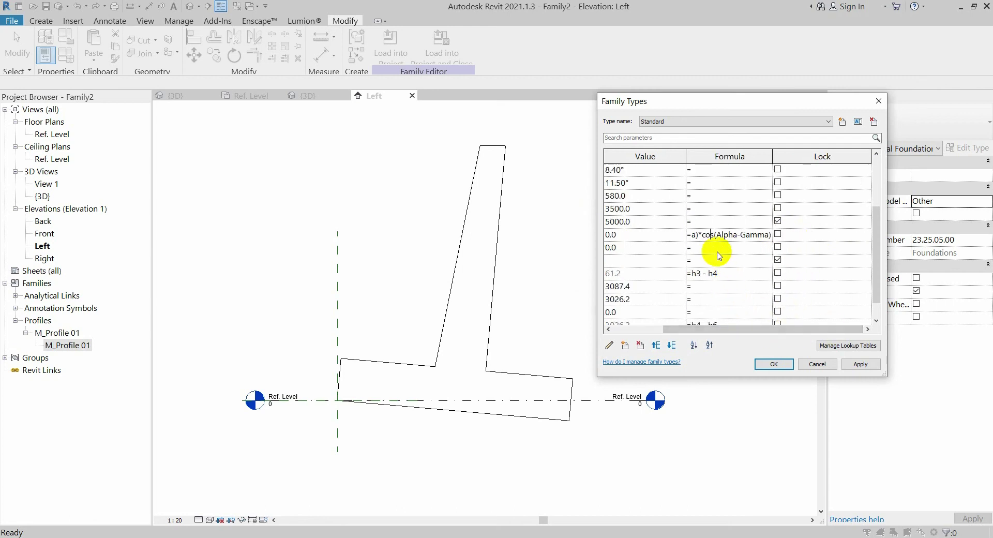
pyautogui.moveTo(722, 330)
pyautogui.mouseDown()
pyautogui.moveTo(673, 329)
pyautogui.moveTo(776, 329)
pyautogui.mouseUp()
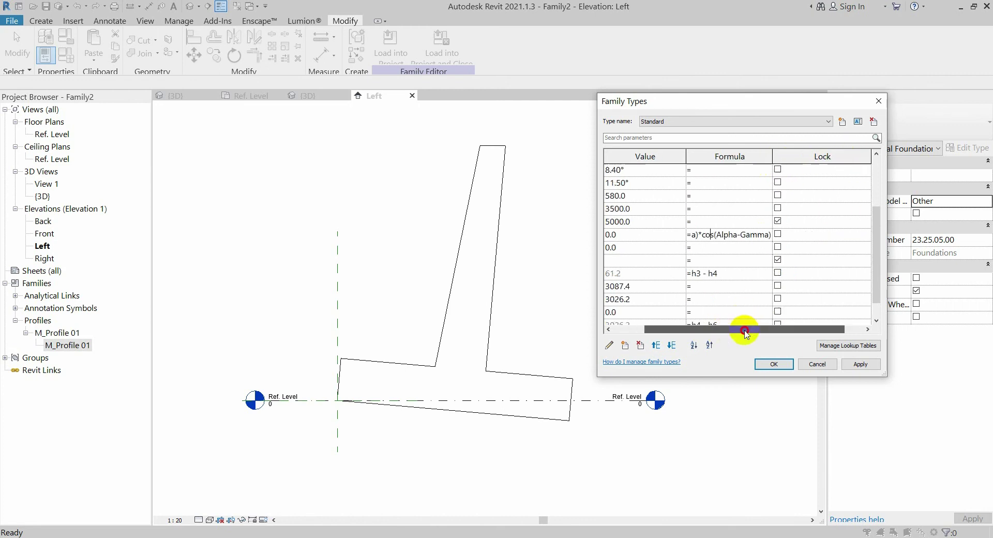
pyautogui.moveTo(774, 151); pyautogui.dragTo(831, 155)
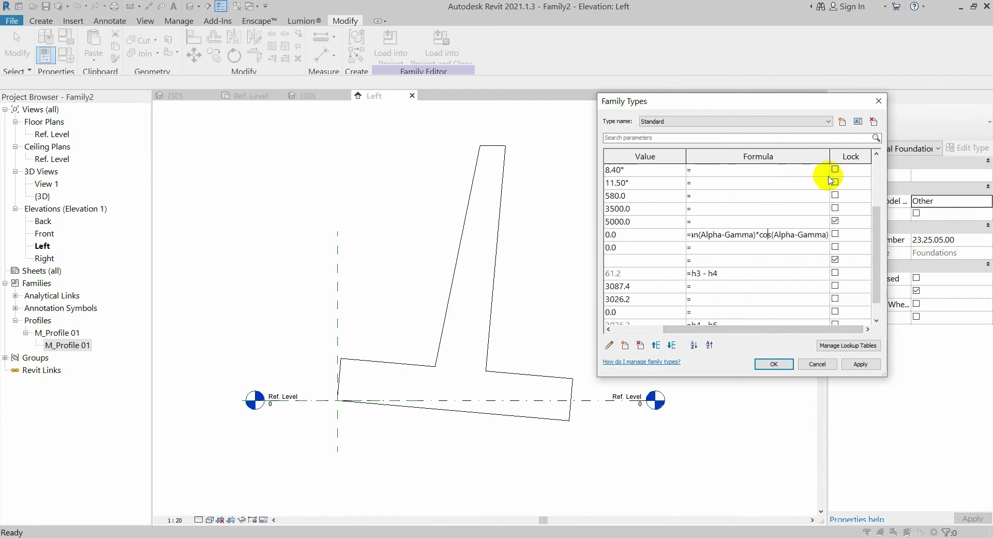
pyautogui.moveTo(722, 329); pyautogui.dragTo(677, 329)
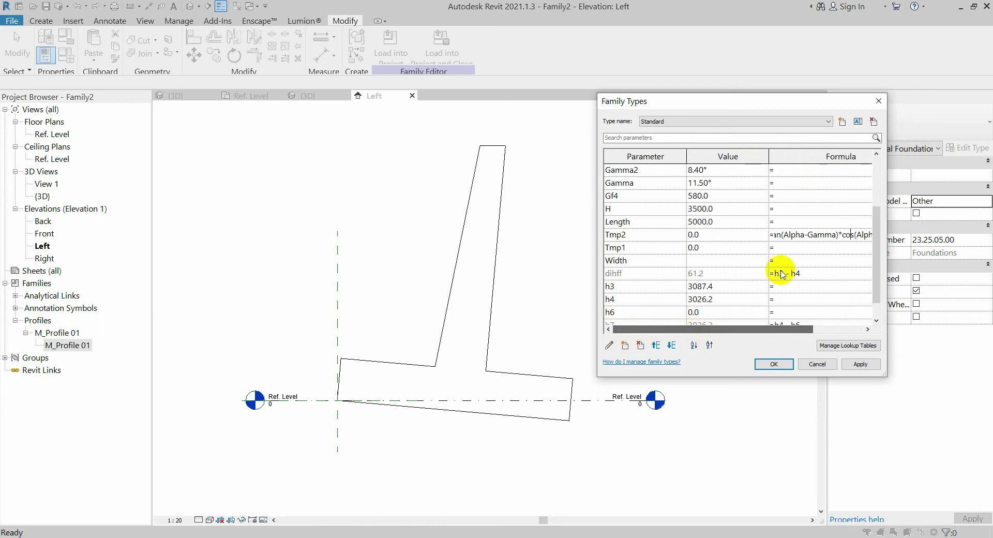
pyautogui.moveTo(732, 330); pyautogui.dragTo(776, 329)
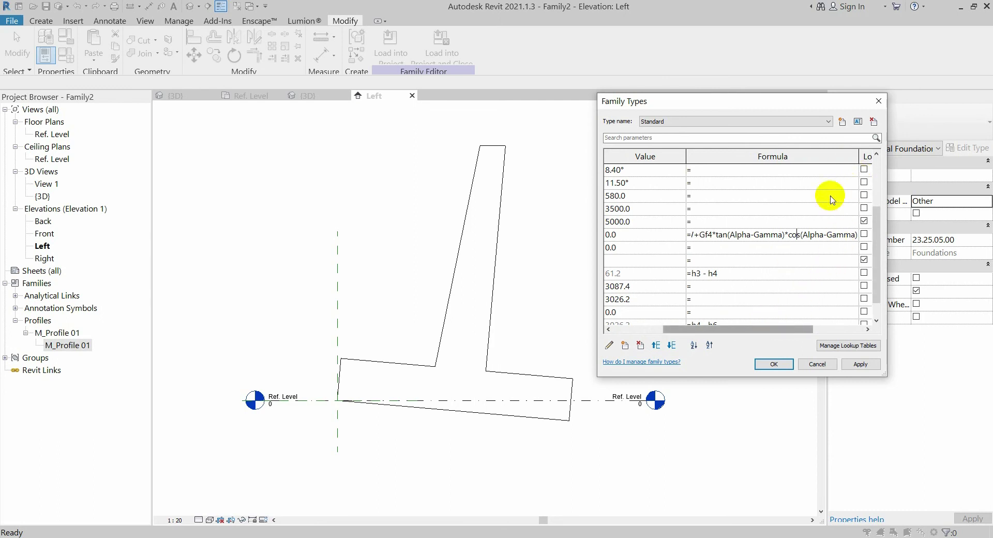
pyautogui.moveTo(739, 329)
pyautogui.mouseDown()
pyautogui.moveTo(694, 329)
pyautogui.moveTo(716, 330)
pyautogui.mouseUp()
pyautogui.click(693, 236)
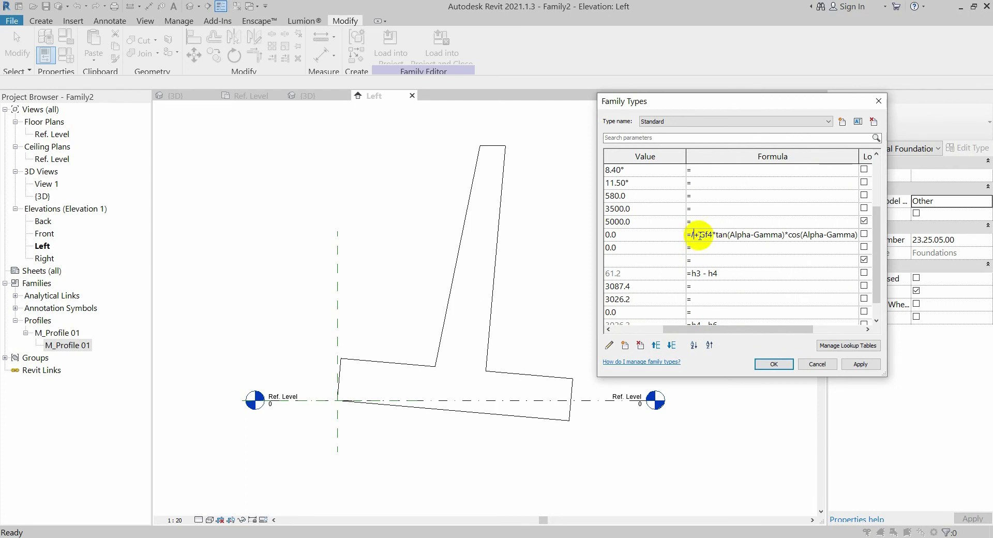
pyautogui.write('(BW')
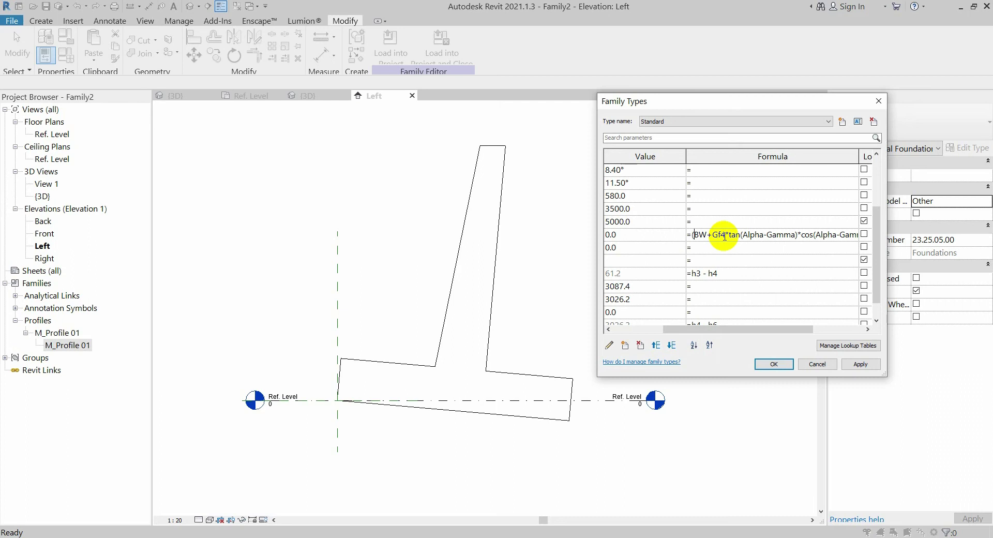
# Add the missing ')' after tan(Alpha - Gamma) so Tmp2's formula is accepted
pyautogui.moveTo(758, 329); pyautogui.dragTo(727, 331)
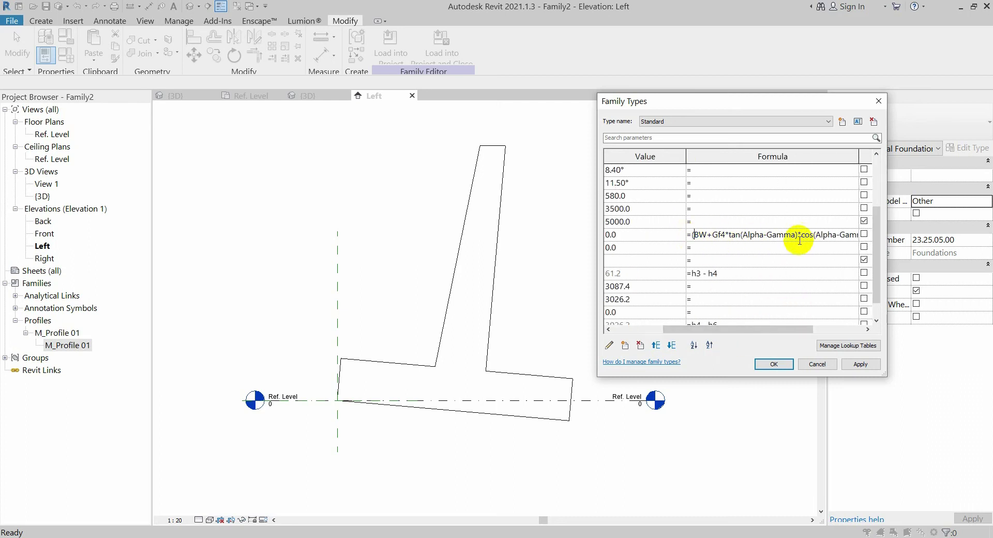
pyautogui.moveTo(753, 329); pyautogui.dragTo(803, 329)
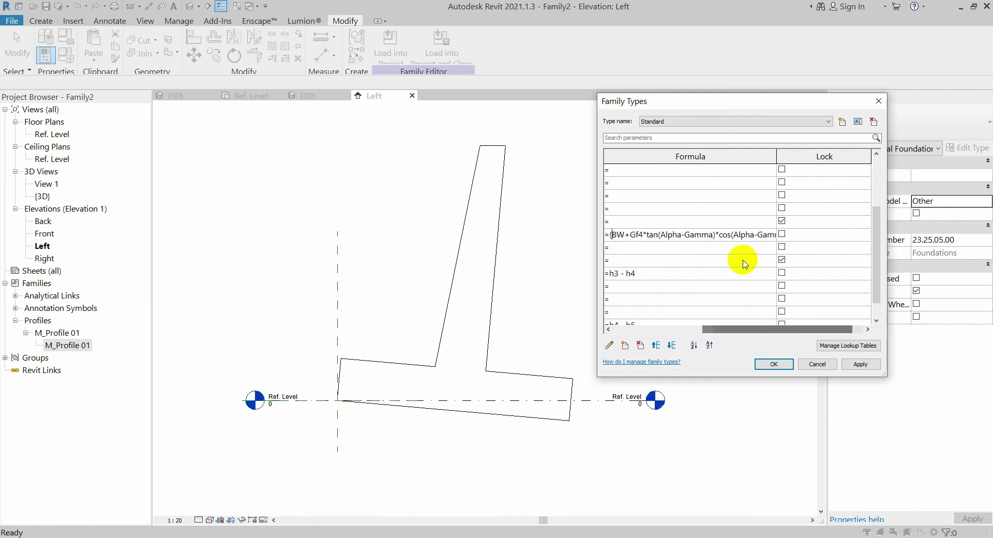
pyautogui.click(776, 160)
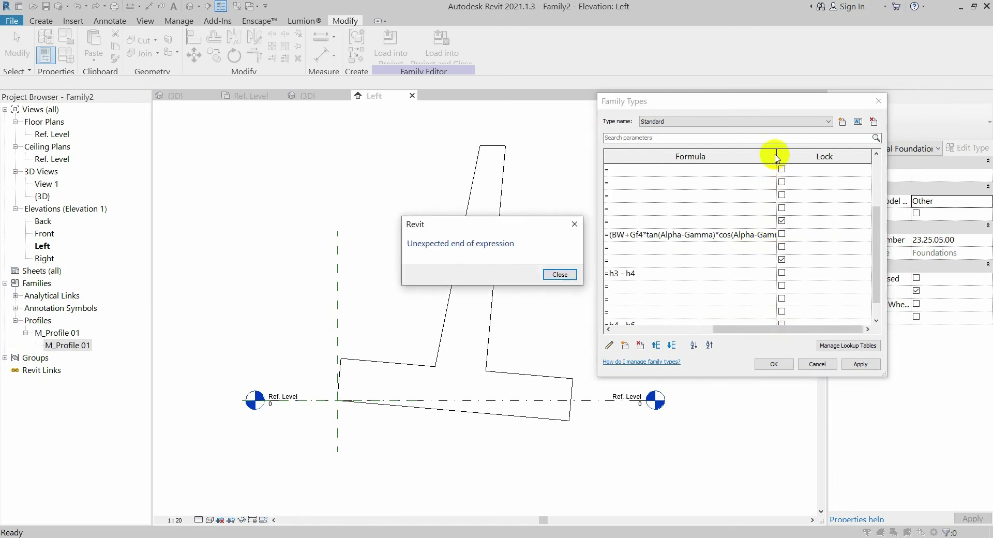
pyautogui.click(575, 224)
pyautogui.moveTo(776, 155); pyautogui.dragTo(801, 156)
pyautogui.click(715, 326)
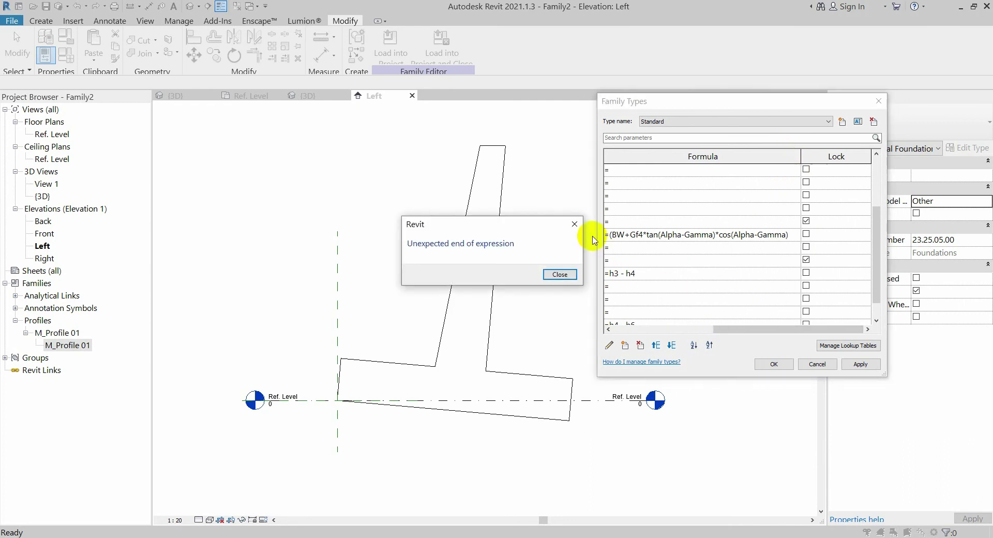
pyautogui.click(574, 224)
pyautogui.moveTo(732, 329); pyautogui.dragTo(693, 331)
pyautogui.click(797, 234)
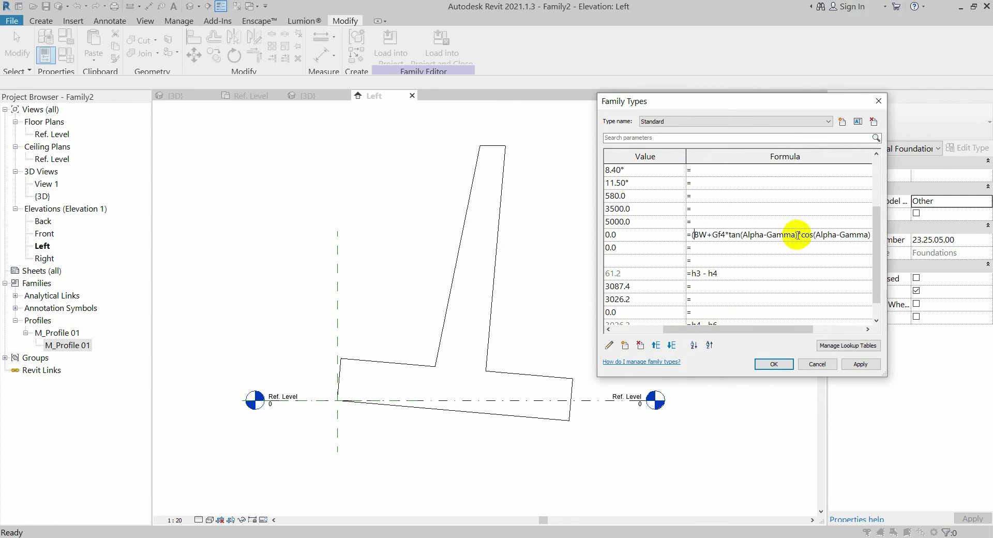
pyautogui.write(')')
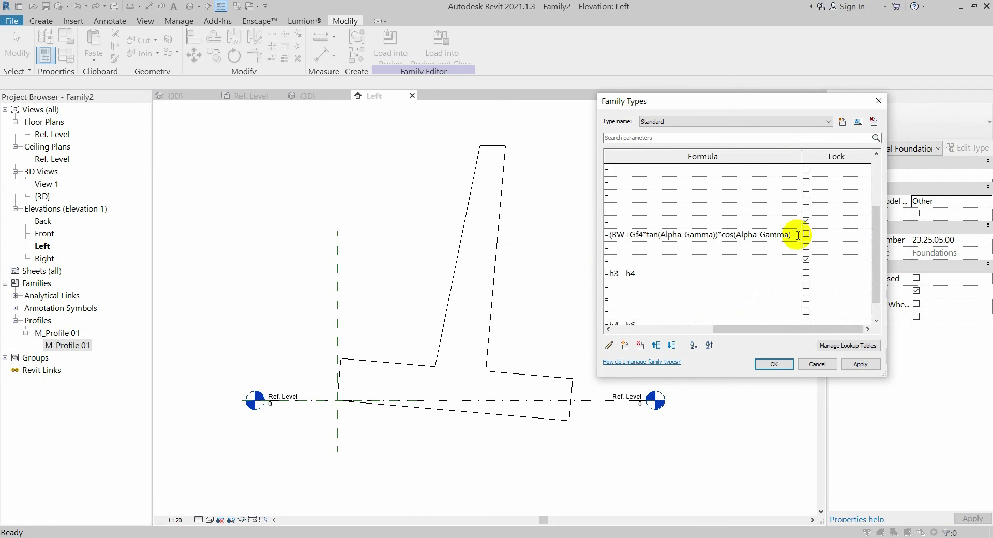
pyautogui.click(699, 260)
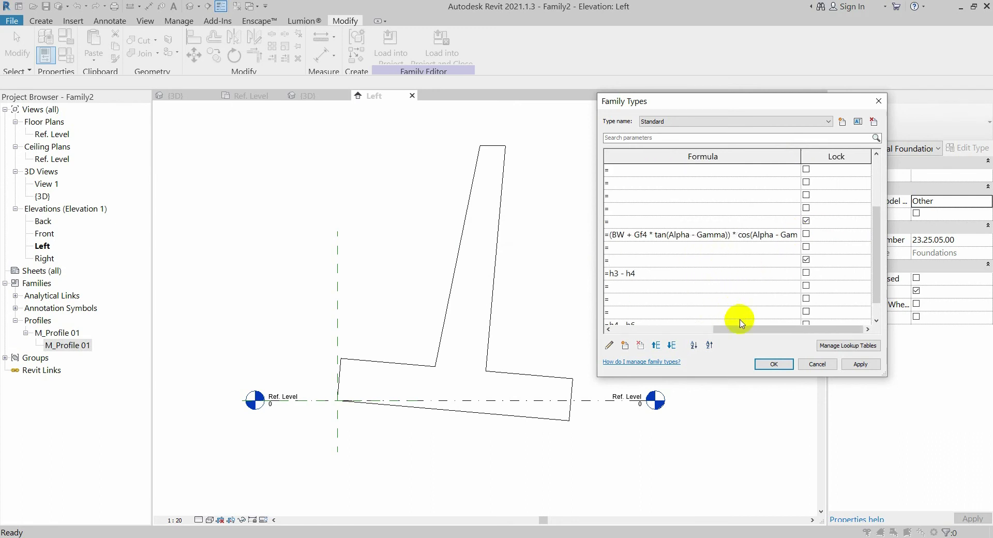
# Copy Tmp2's full formula into Tmp1's empty formula cell
pyautogui.moveTo(716, 330); pyautogui.dragTo(715, 330)
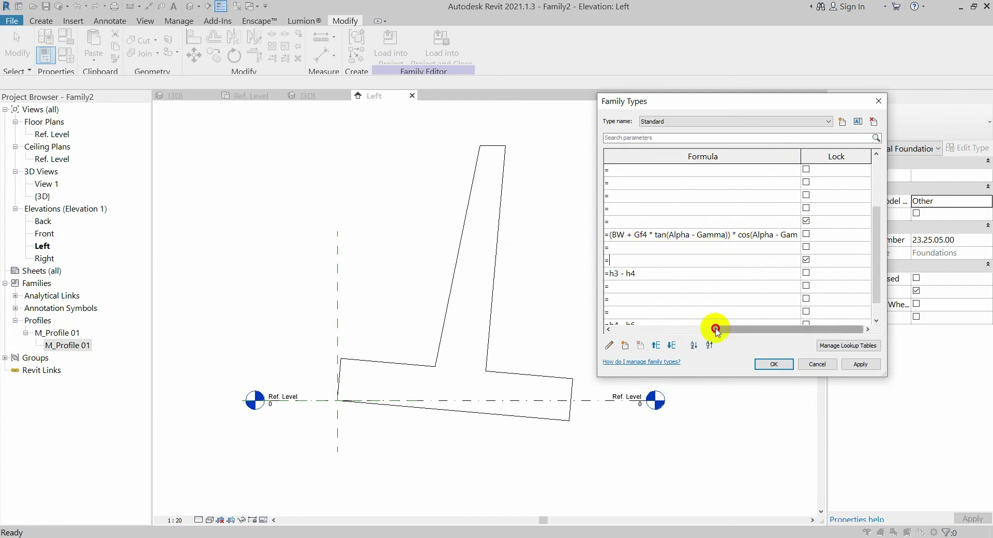
pyautogui.click(686, 234)
pyautogui.moveTo(801, 157); pyautogui.dragTo(827, 156)
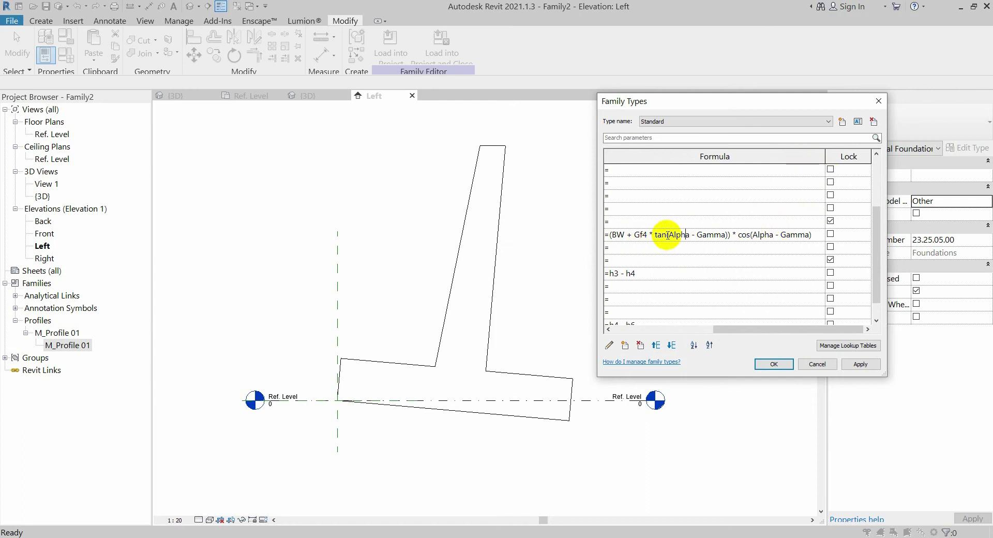
pyautogui.moveTo(810, 234); pyautogui.dragTo(609, 234)
pyautogui.hotkey('ctrl', 'c')
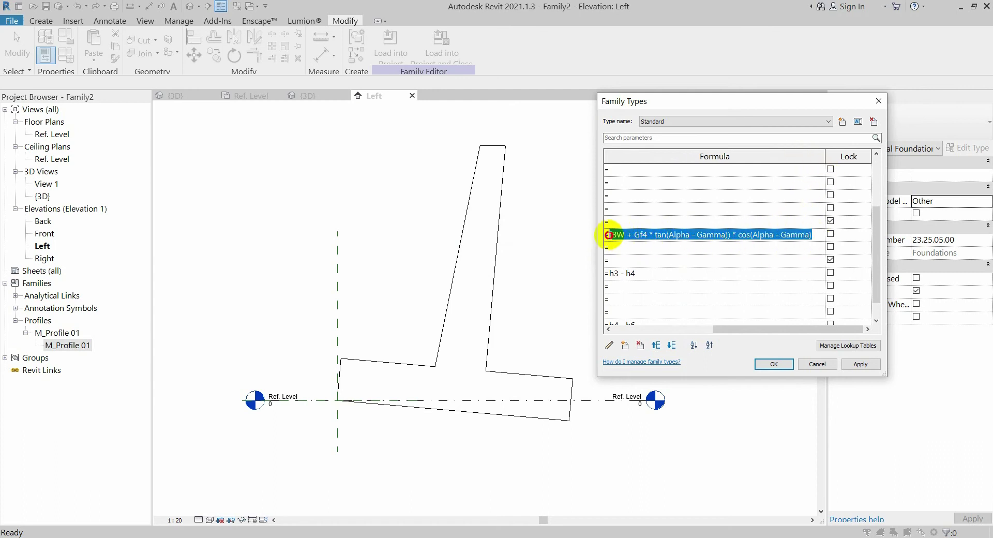
pyautogui.click(632, 246)
pyautogui.hotkey('ctrl', 'v')
# Add '+ GW2' after BW in Tmp1's formula and replace both Gamma terms with Beta
pyautogui.moveTo(745, 329); pyautogui.dragTo(631, 329)
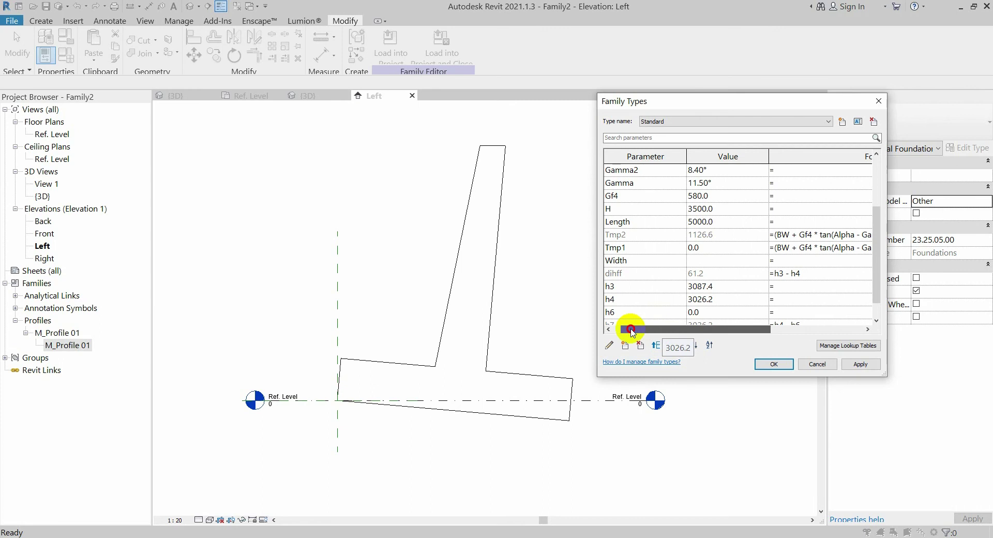
pyautogui.moveTo(632, 330); pyautogui.dragTo(702, 329)
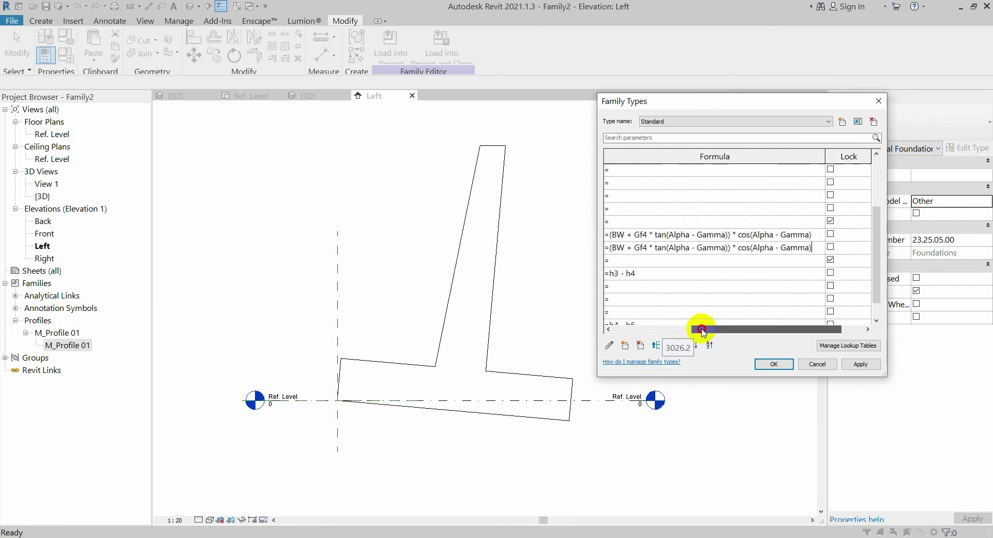
pyautogui.click(627, 248)
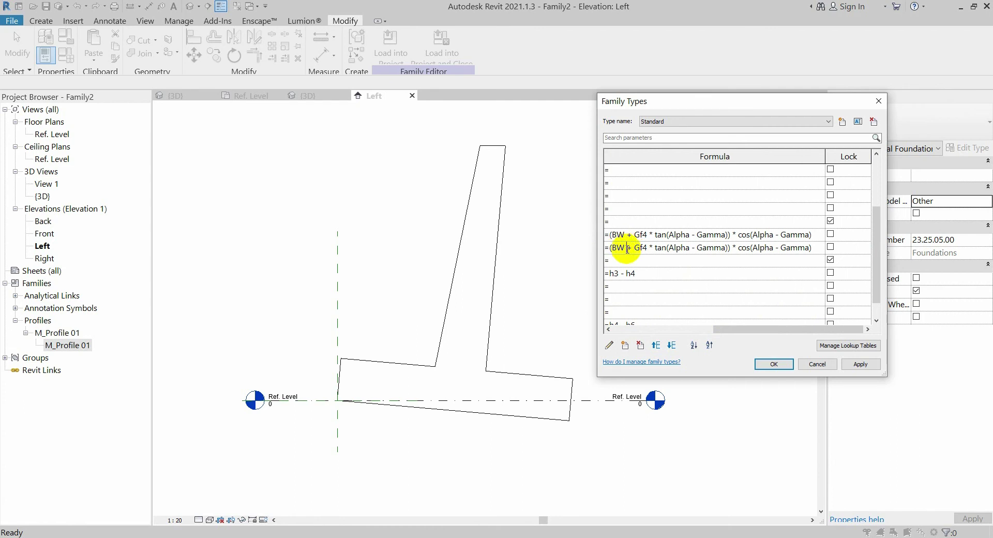
pyautogui.write('+ GW2')
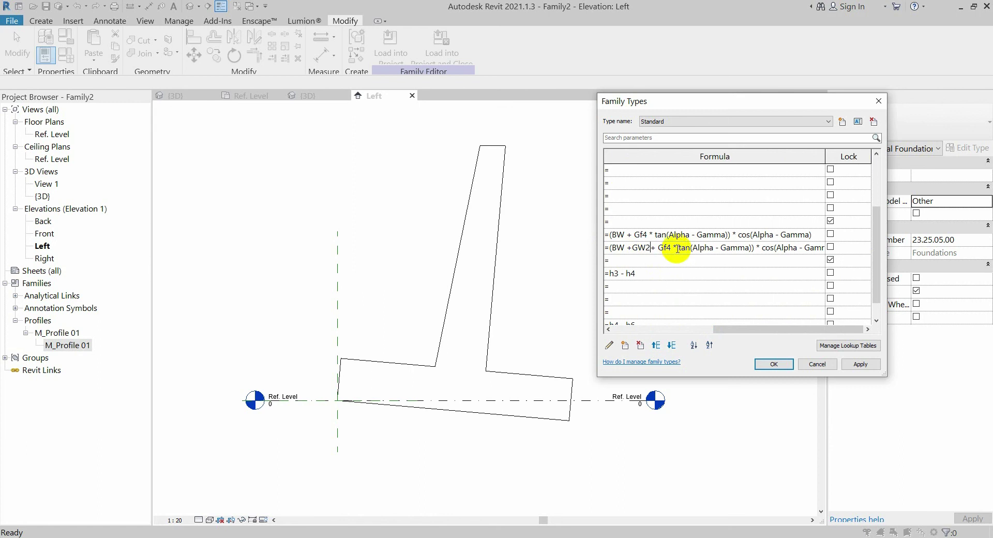
pyautogui.moveTo(720, 248); pyautogui.dragTo(749, 249)
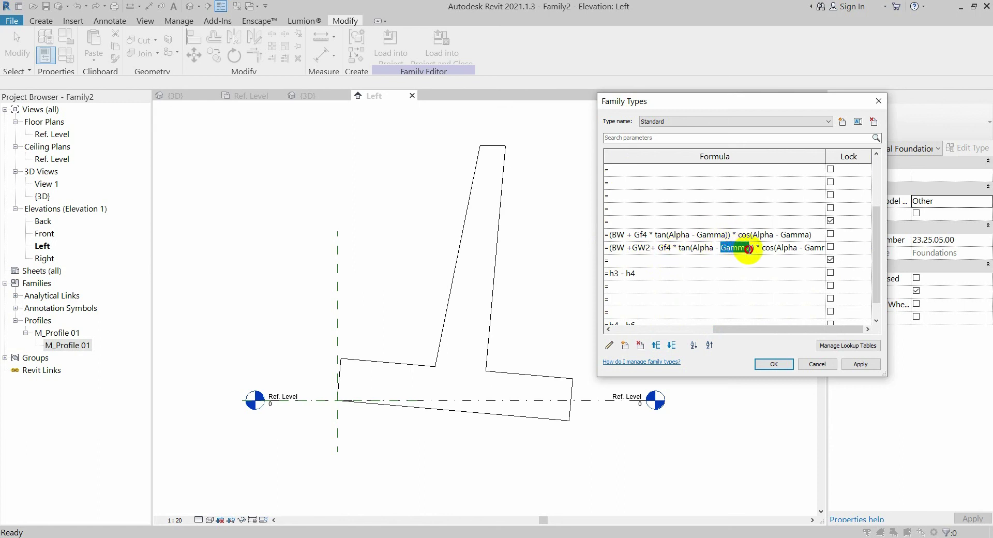
pyautogui.write('Br')
pyautogui.write('eta')
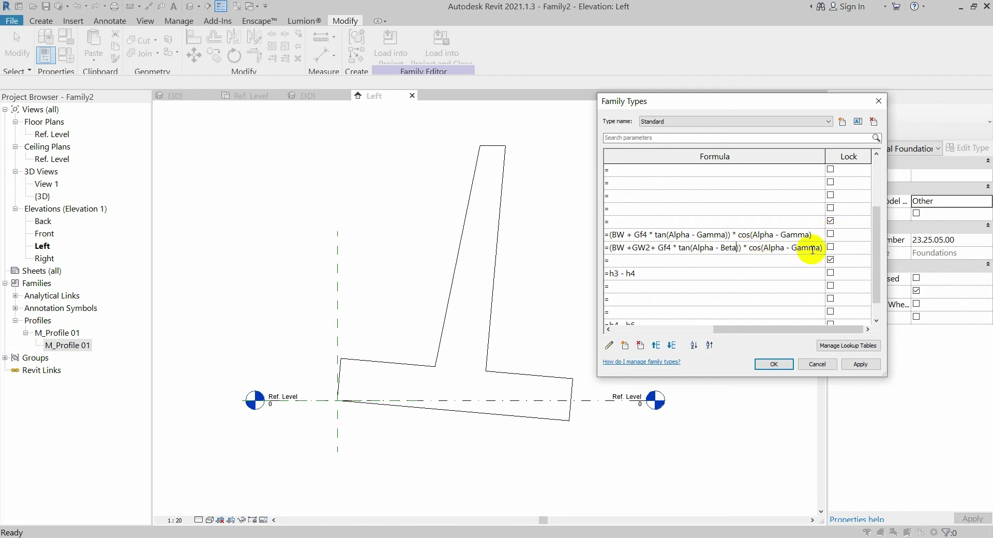
pyautogui.moveTo(792, 248); pyautogui.dragTo(810, 248)
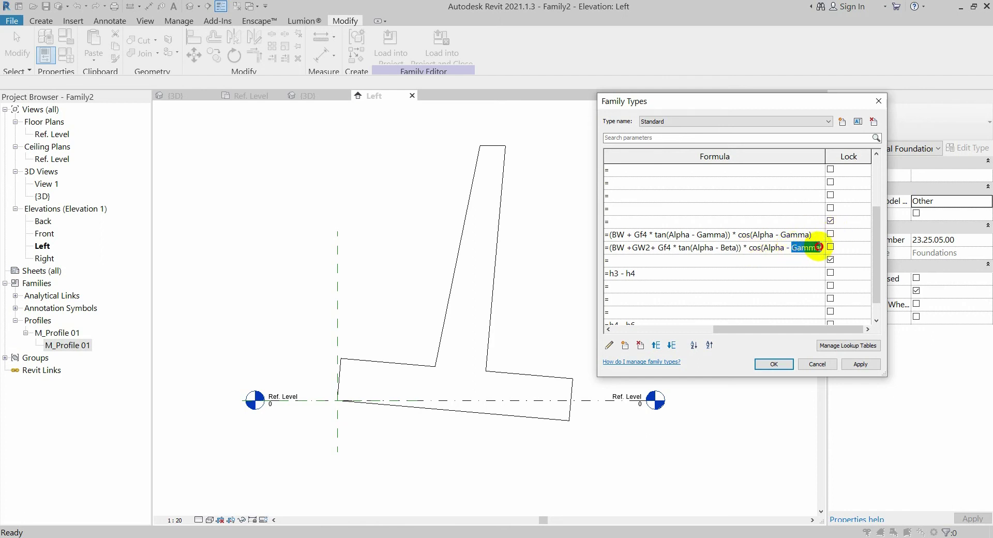
pyautogui.write('Bet')
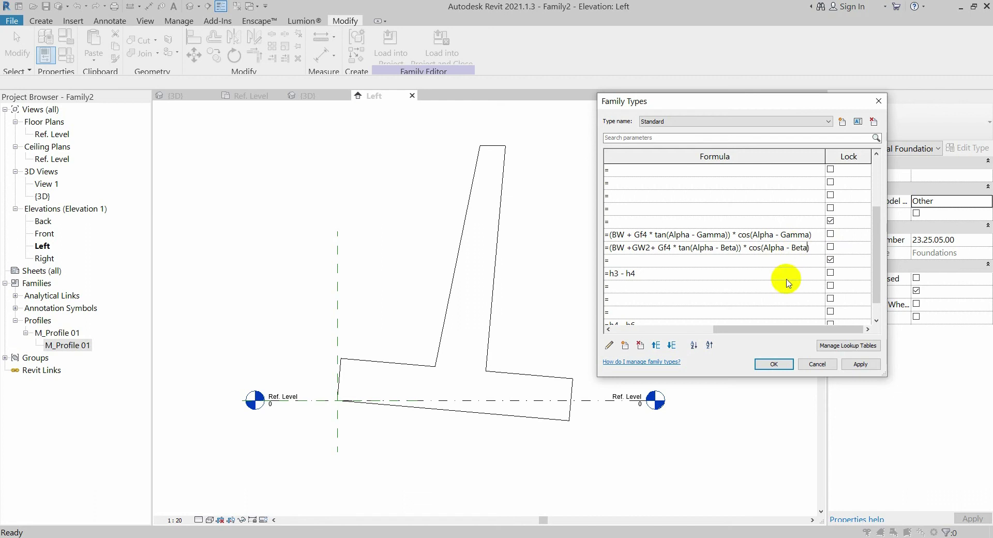
pyautogui.click(787, 283)
# Commit Tmp1's formula and add a new GW1 family parameter
pyautogui.click(698, 329)
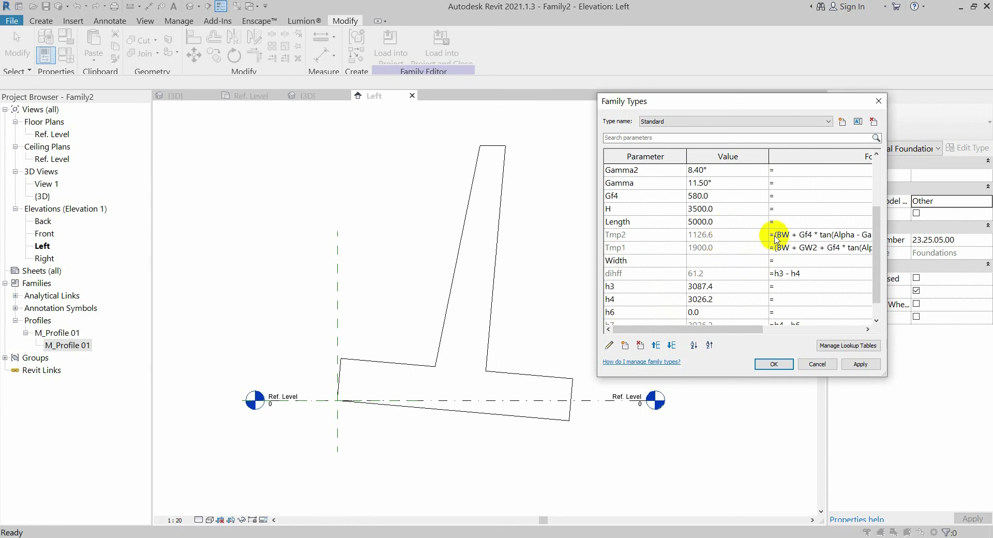
pyautogui.scroll(-1, 729, 269)
pyautogui.scroll(2, 729, 269)
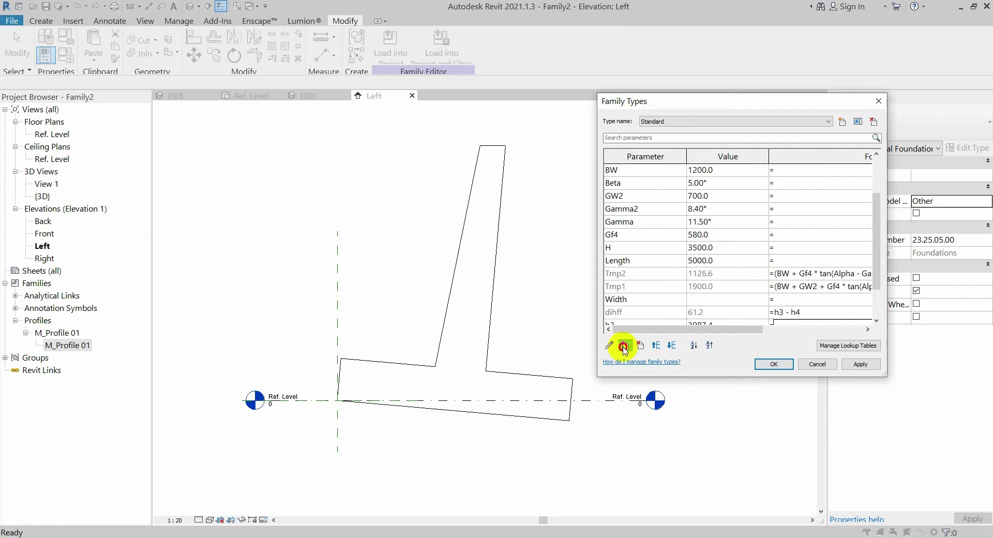
pyautogui.click(625, 345)
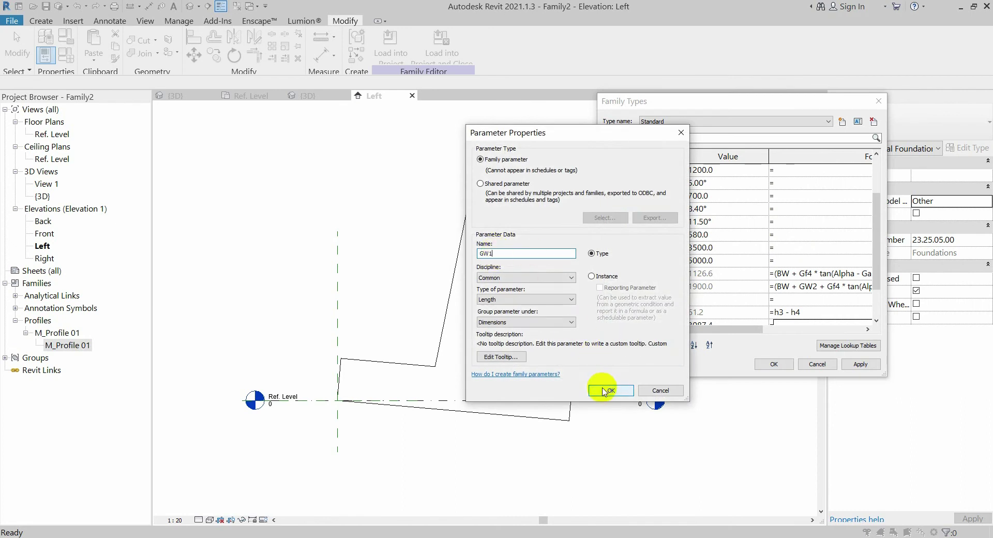
pyautogui.click(611, 390)
# Set GW1's value to 500.0
pyautogui.scroll(-1, 696, 248)
pyautogui.scroll(1, 673, 243)
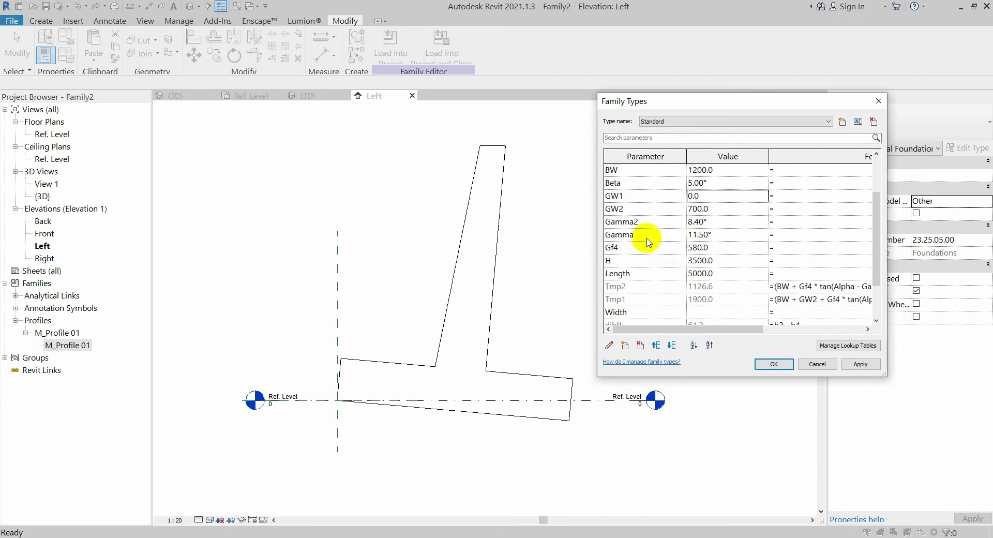
pyautogui.doubleClick(720, 198)
pyautogui.write('500')
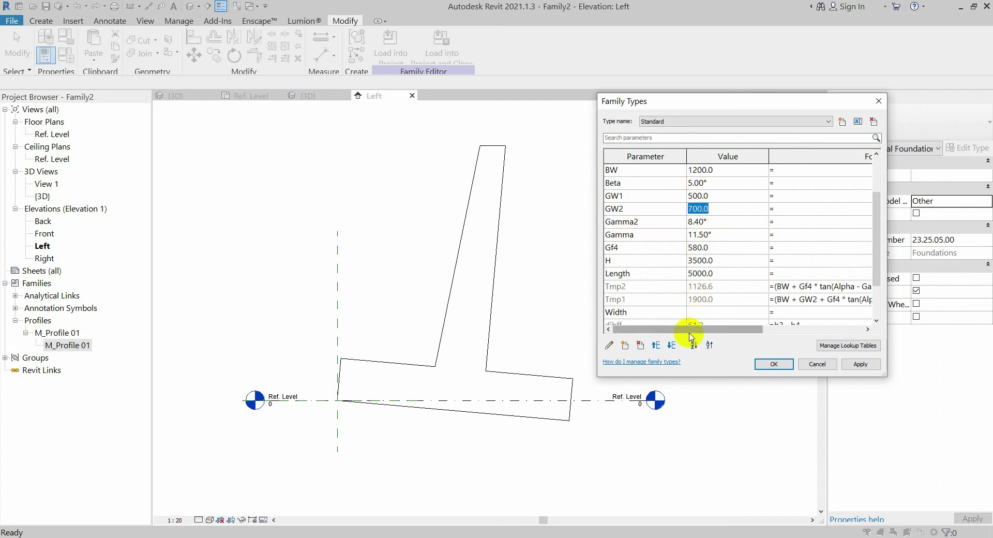
pyautogui.moveTo(709, 330)
pyautogui.mouseDown()
pyautogui.moveTo(765, 331)
pyautogui.moveTo(612, 328)
pyautogui.mouseUp()
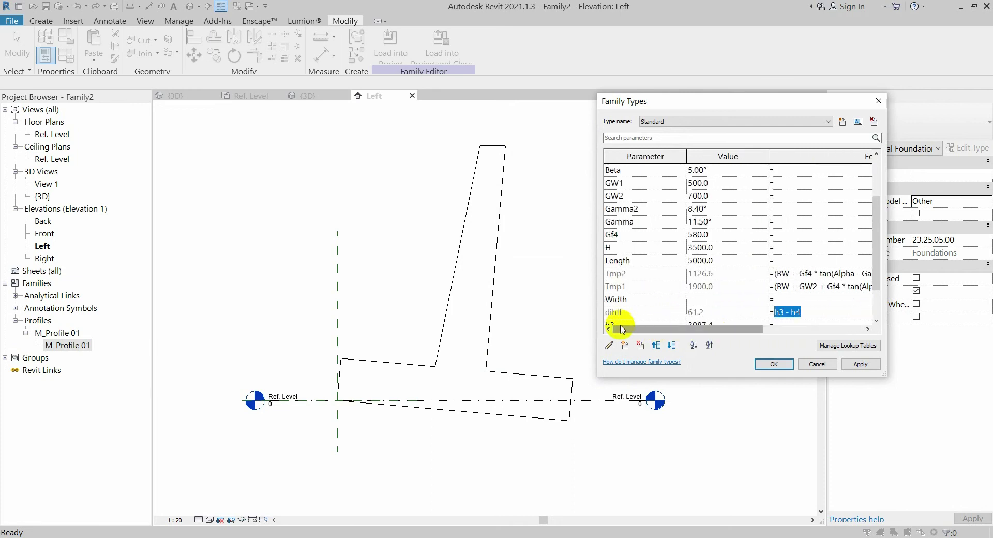
# Give Gamma2 the formula atan((GW2*cos(Alpha-Beta) - GW1*cos(Alpha-Beta))/h7), computing 3.78°
pyautogui.click(784, 239)
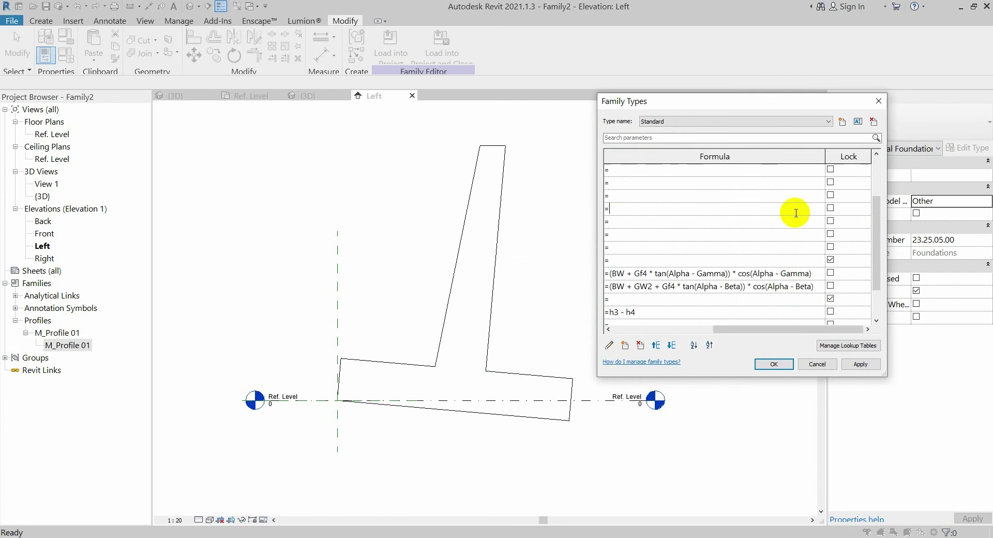
pyautogui.click(670, 330)
pyautogui.scroll(1, 664, 243)
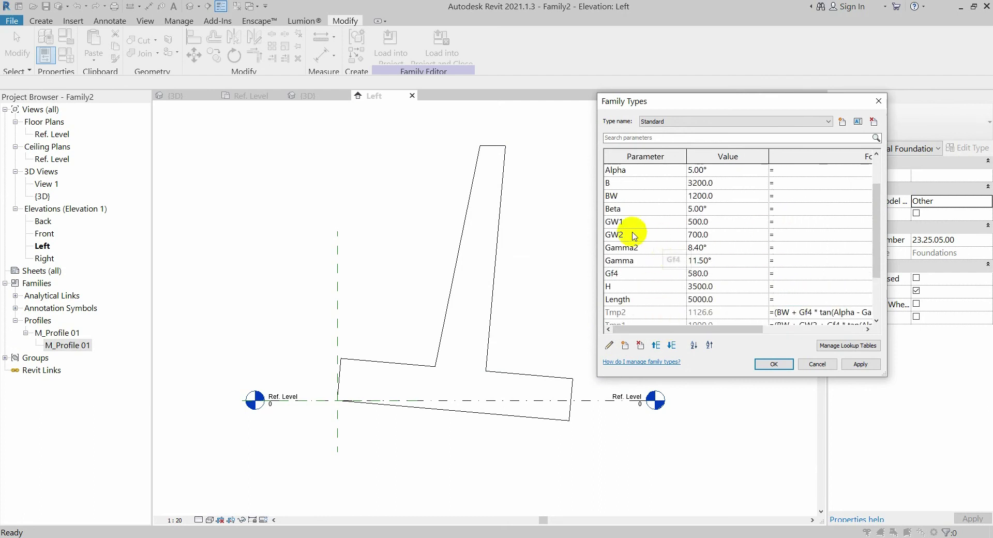
pyautogui.click(788, 249)
pyautogui.write('ata')
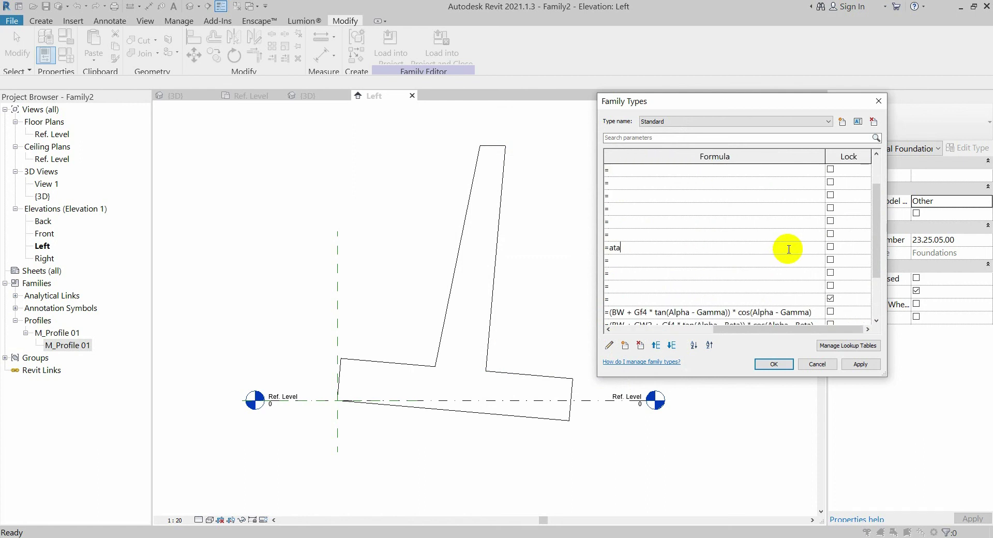
pyautogui.write('n(')
pyautogui.write('W')
pyautogui.write('os(')
pyautogui.write('alp')
pyautogui.press('BackSpace')
pyautogui.press('BackSpace')
pyautogui.press('BackSpace')
pyautogui.write('lpha-')
pyautogui.write('Beta')
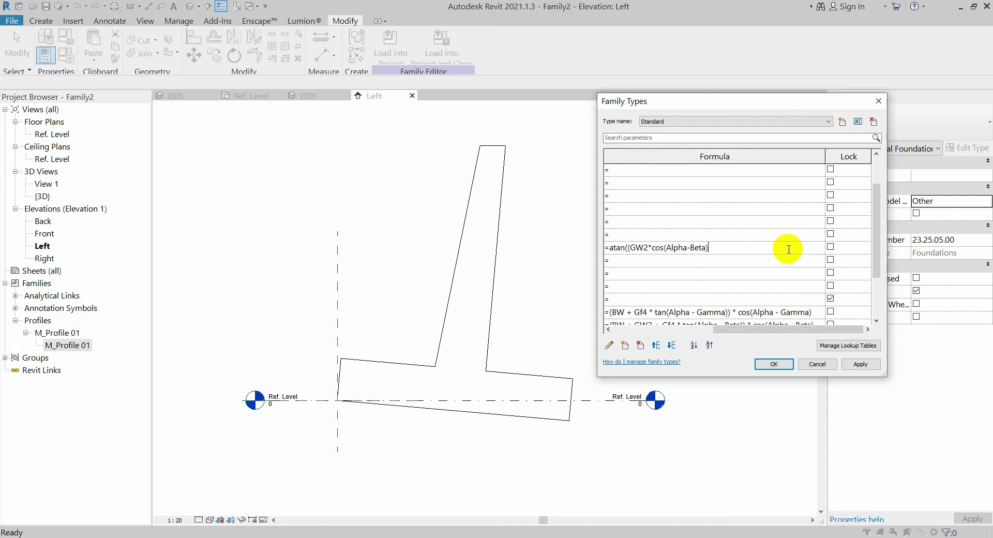
pyautogui.write('G')
pyautogui.write('W1')
pyautogui.write('cos(a')
pyautogui.write('l')
pyautogui.press('BackSpace')
pyautogui.press('BackSpace')
pyautogui.write('pha-')
pyautogui.write('Be')
pyautogui.write('ta')
pyautogui.write('_')
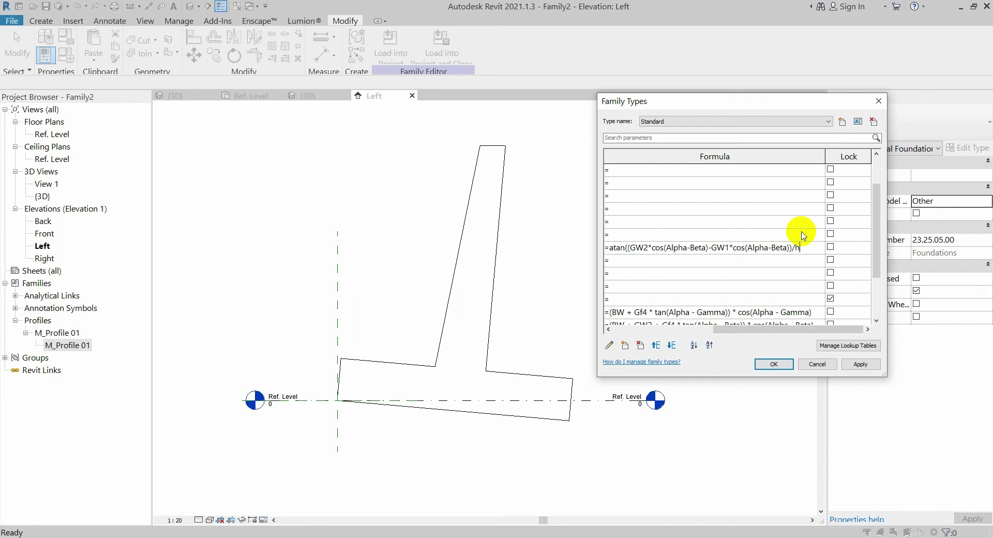
pyautogui.press('Tab')
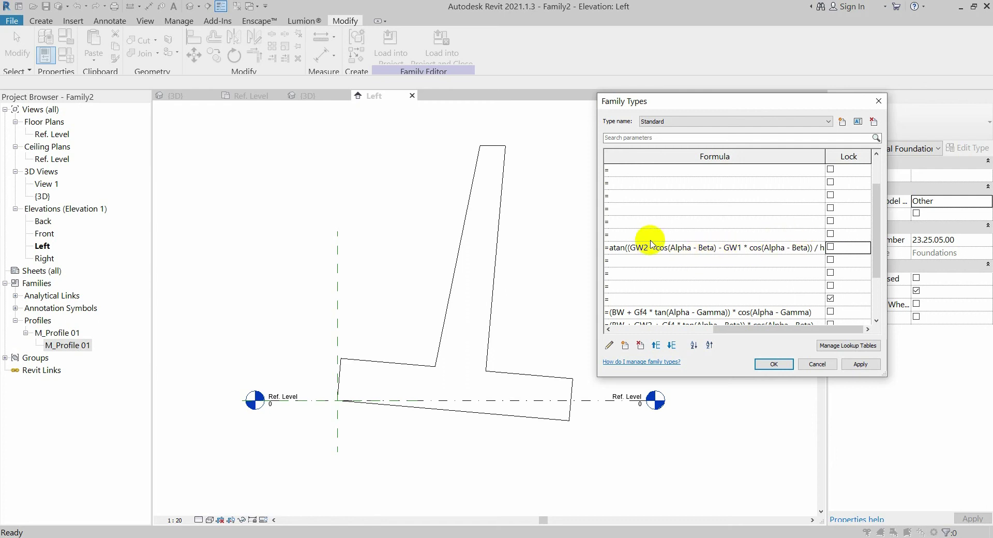
pyautogui.moveTo(770, 330)
pyautogui.mouseDown()
pyautogui.moveTo(664, 332)
pyautogui.moveTo(750, 330)
pyautogui.mouseUp()
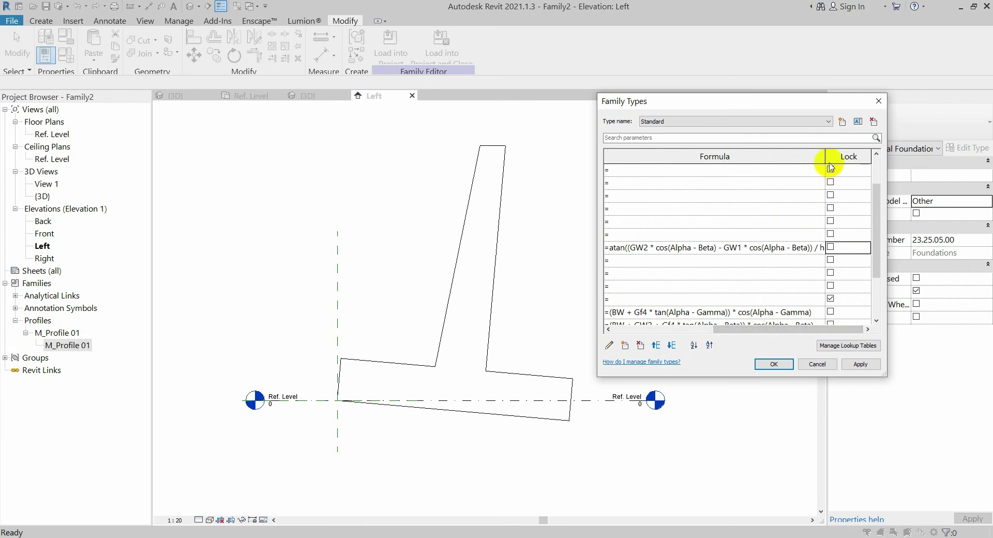
pyautogui.moveTo(828, 156); pyautogui.dragTo(846, 156)
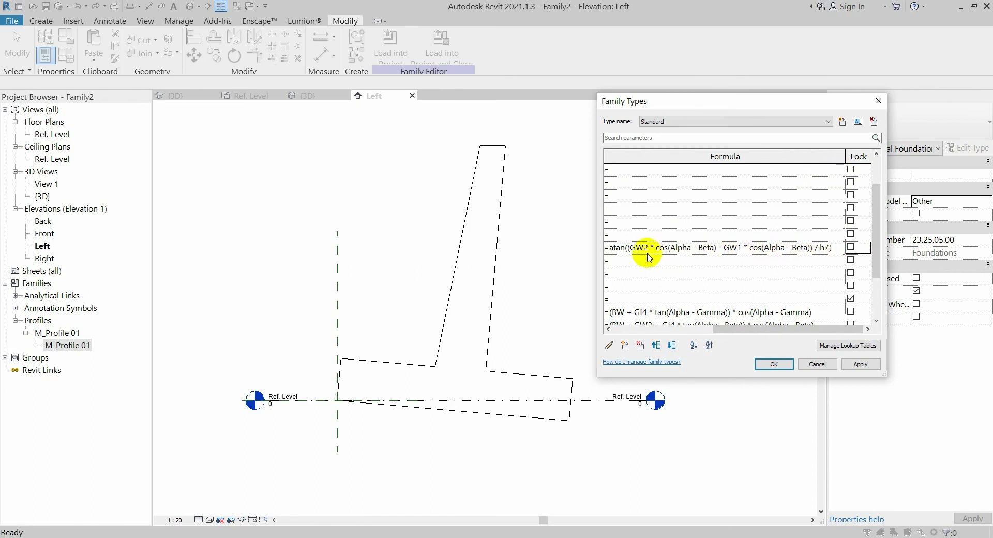
pyautogui.click(628, 329)
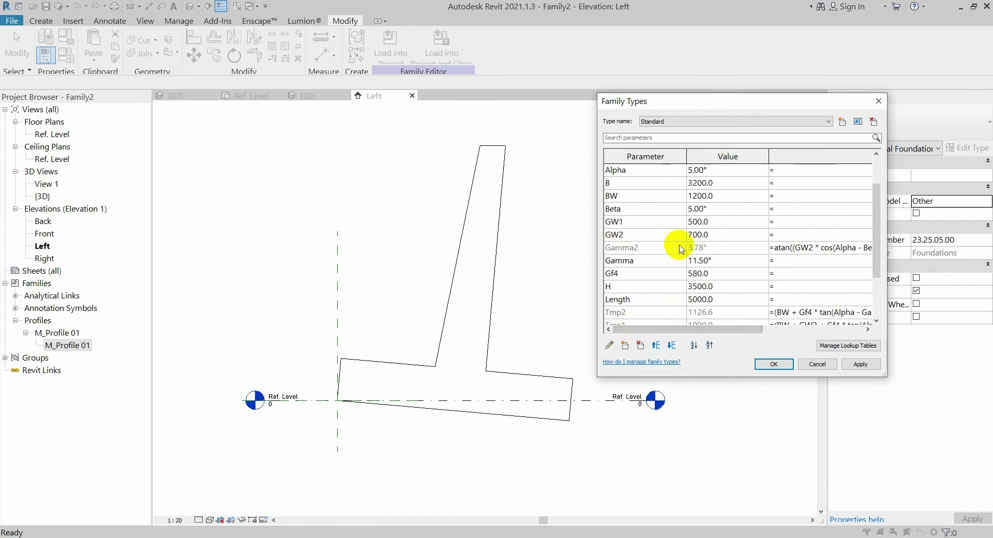
# Set Gamma's formula to Gamma2 + Beta, giving 8.78°
pyautogui.scroll(3, 681, 250)
pyautogui.scroll(-2, 681, 249)
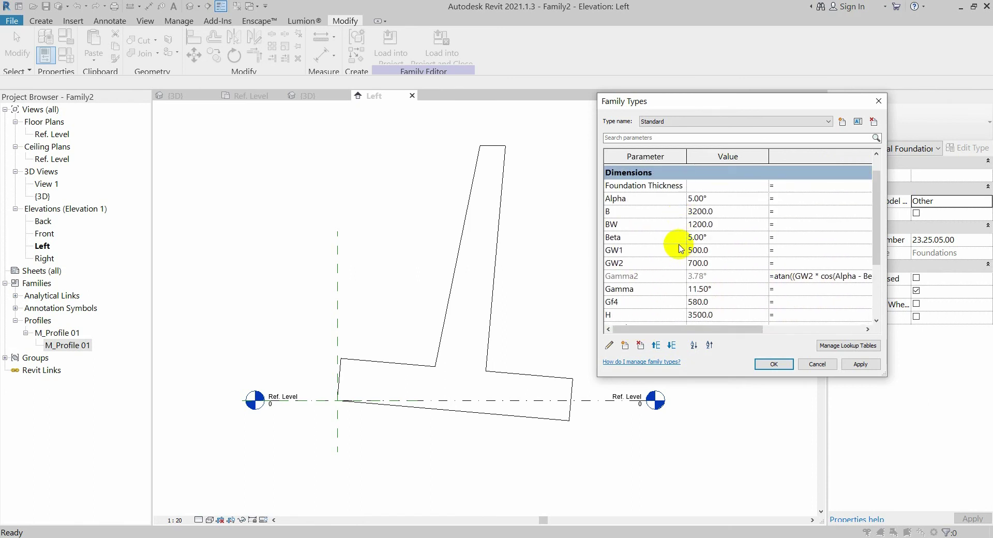
pyautogui.scroll(-2, 649, 260)
pyautogui.click(644, 248)
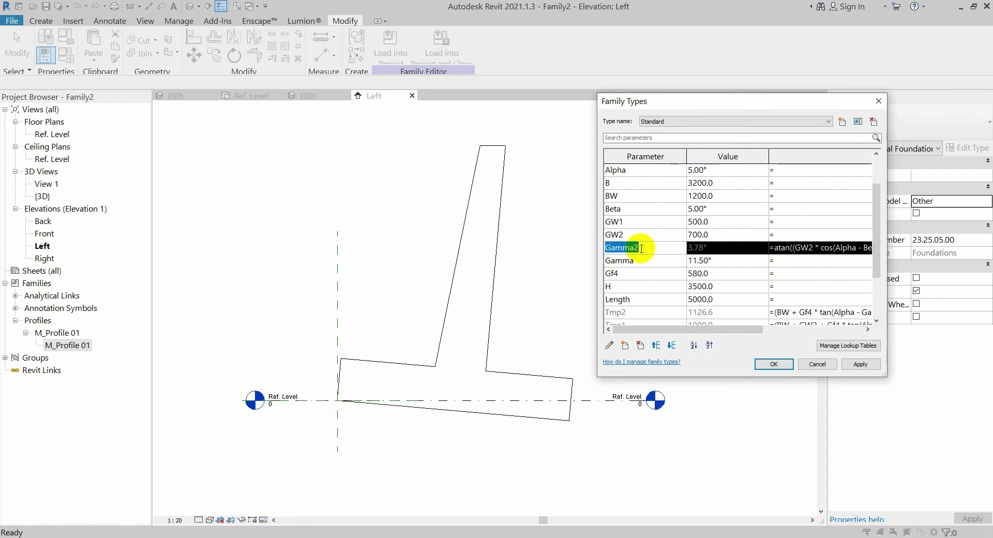
pyautogui.click(790, 260)
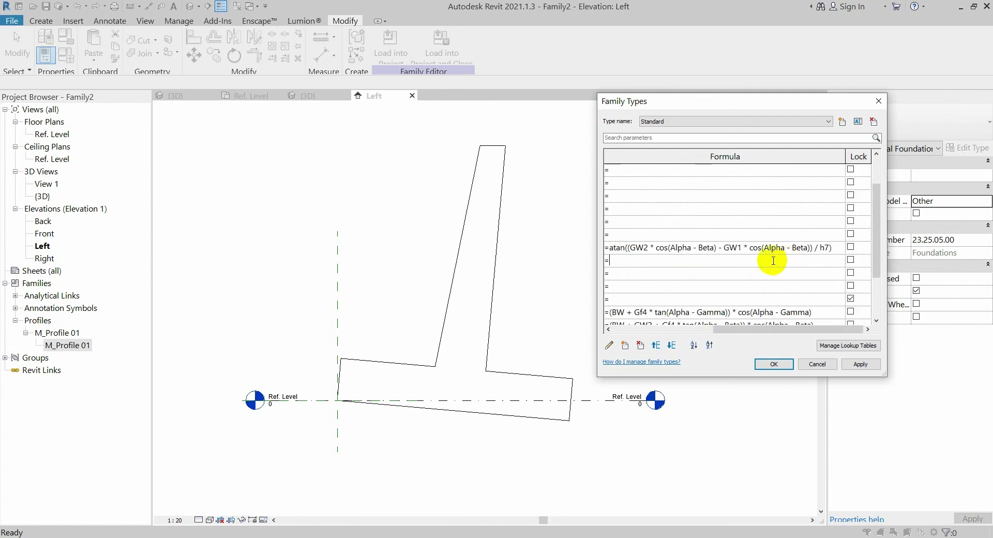
pyautogui.write('Gamma2+Beta')
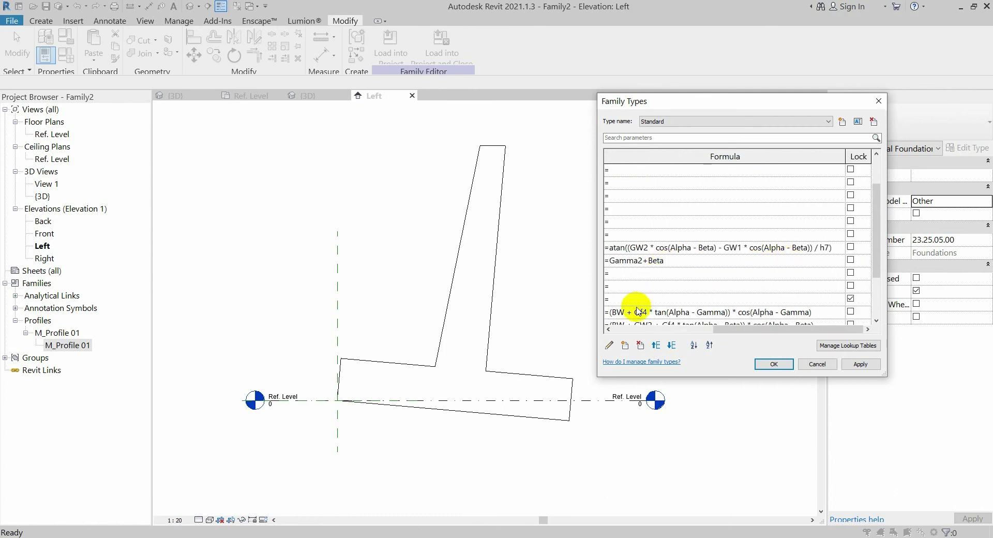
pyautogui.click(639, 329)
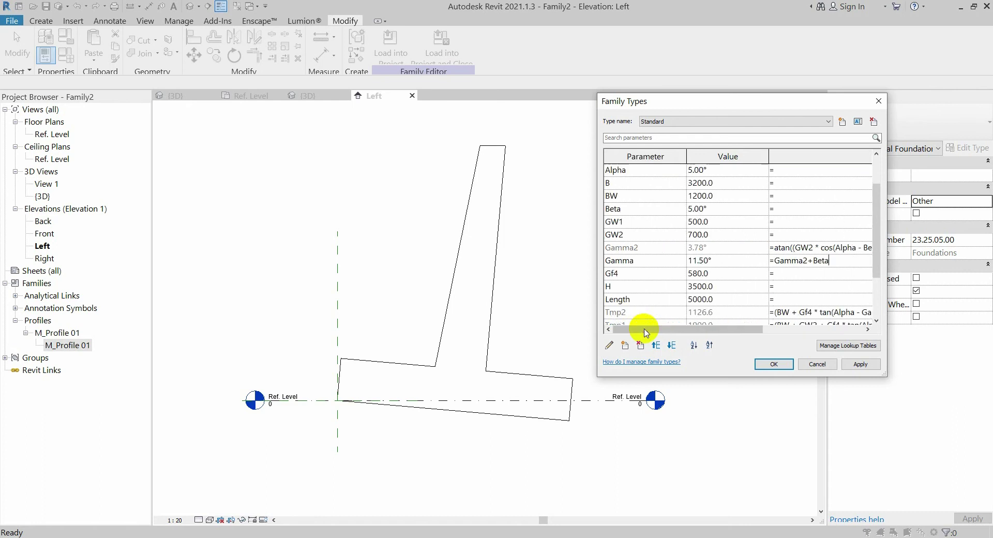
pyautogui.click(678, 260)
pyautogui.click(710, 267)
# Give h6 the formula GW1*tan(Alpha-Beta)
pyautogui.scroll(1, 709, 253)
pyautogui.scroll(-1, 711, 238)
pyautogui.scroll(-1, 712, 225)
pyautogui.scroll(1, 711, 221)
pyautogui.scroll(1, 709, 220)
pyautogui.scroll(-1, 706, 219)
pyautogui.scroll(-2, 702, 216)
pyautogui.scroll(2, 705, 216)
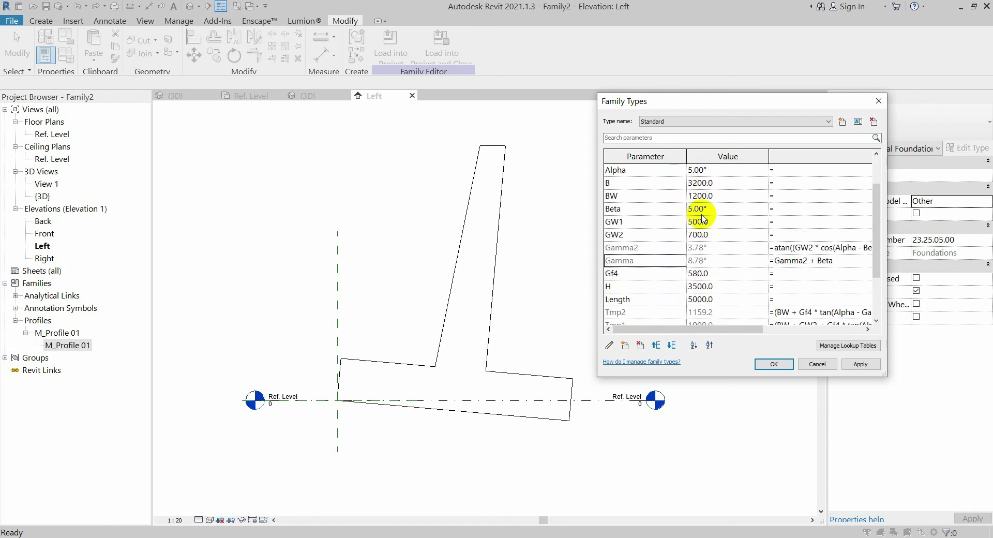
pyautogui.scroll(1, 717, 215)
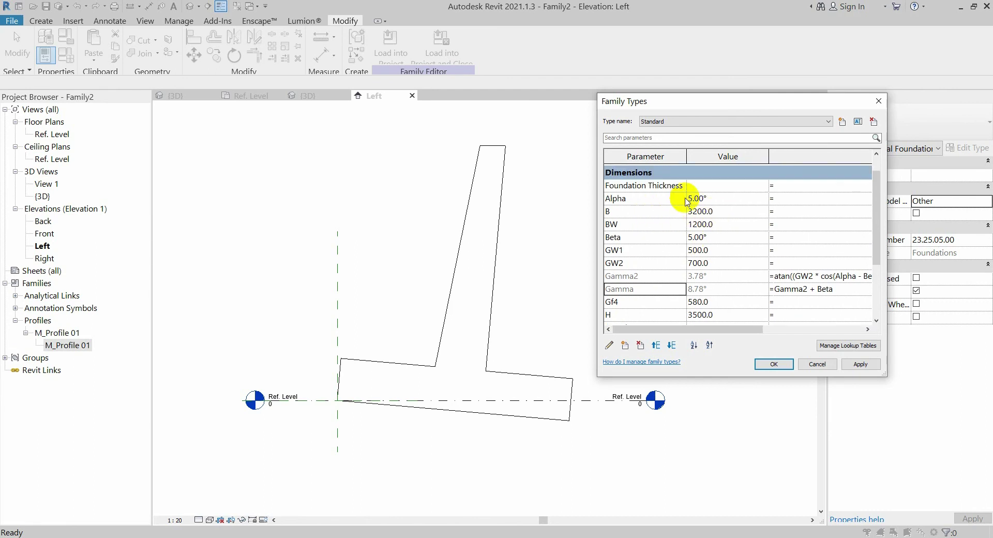
pyautogui.scroll(-2, 706, 248)
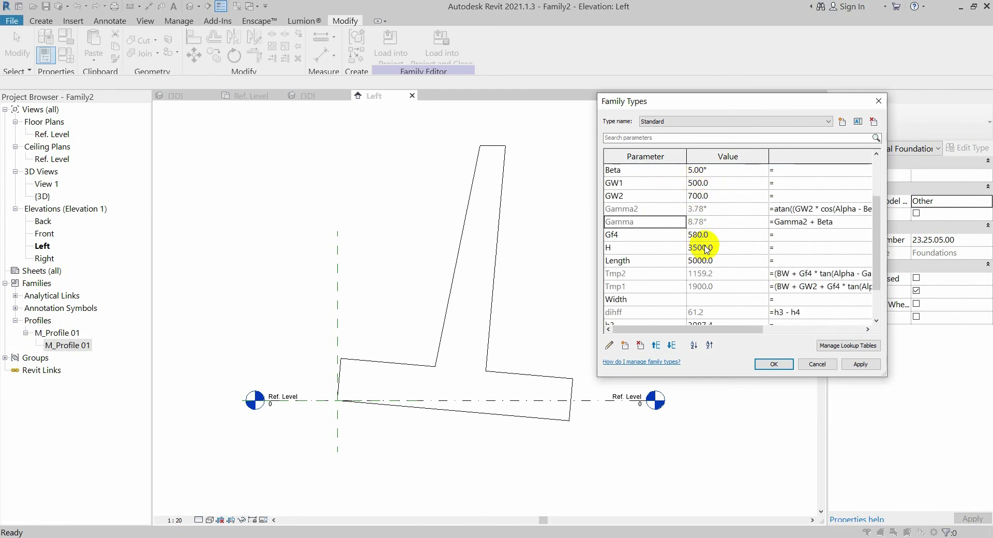
pyautogui.scroll(-2, 708, 247)
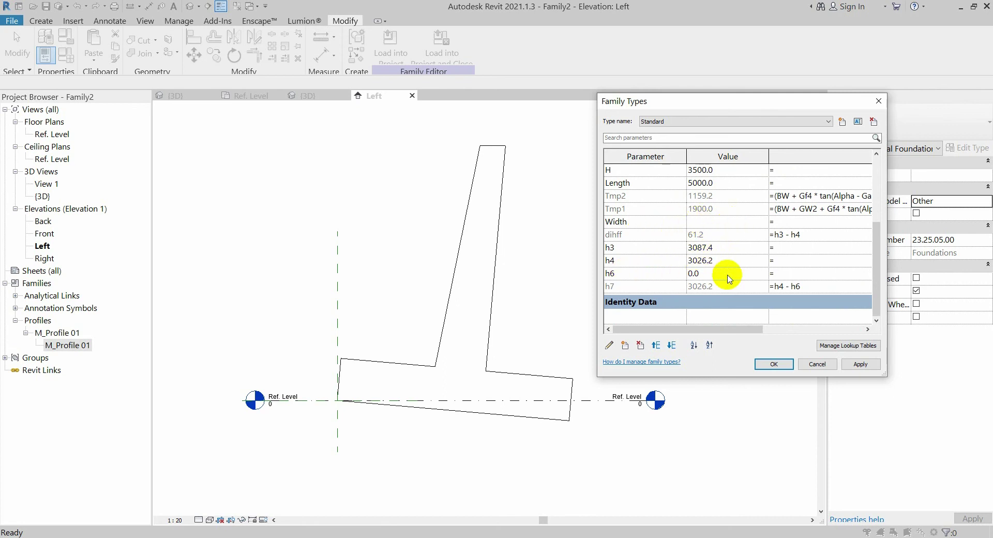
pyautogui.hscroll(3, 724, 274)
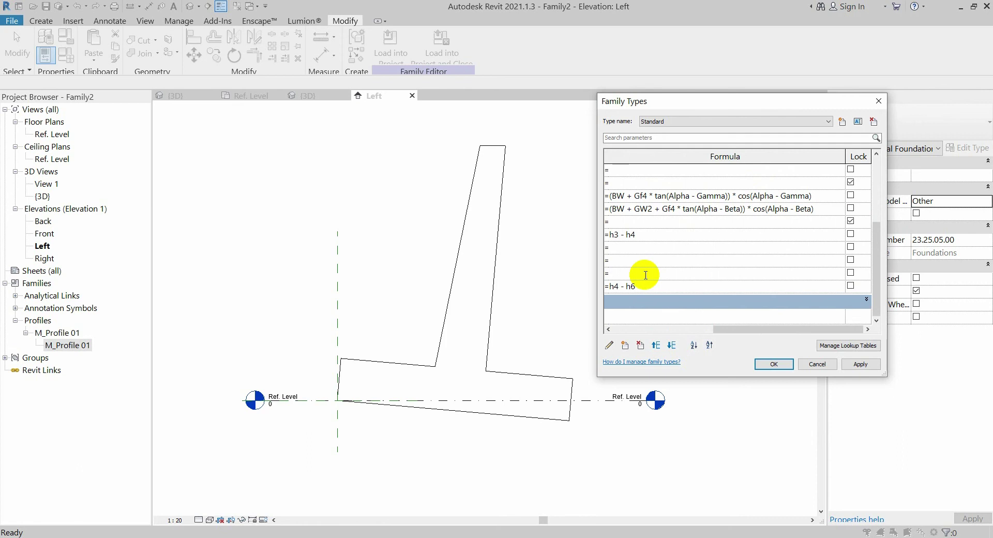
pyautogui.write('GW1*t')
pyautogui.write('an(')
pyautogui.write('Alpha-')
pyautogui.write('Beta')
pyautogui.press('Return')
# Commit the h6 formula and apply the parameter changes to the sketch
pyautogui.click(629, 329)
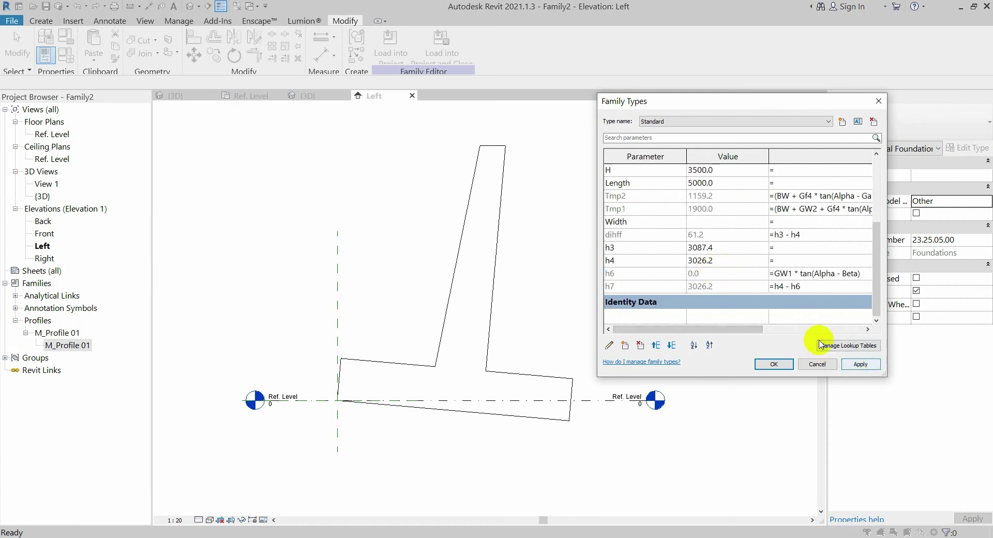
pyautogui.scroll(2, 680, 244)
pyautogui.scroll(1, 683, 237)
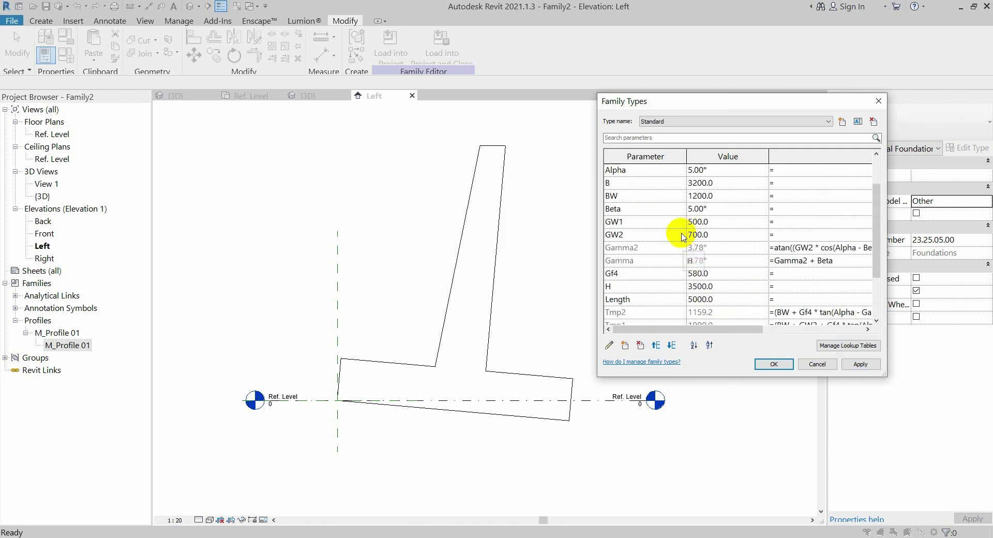
pyautogui.scroll(2, 682, 236)
pyautogui.scroll(-1, 682, 237)
pyautogui.scroll(-1, 682, 237)
pyautogui.click(863, 363)
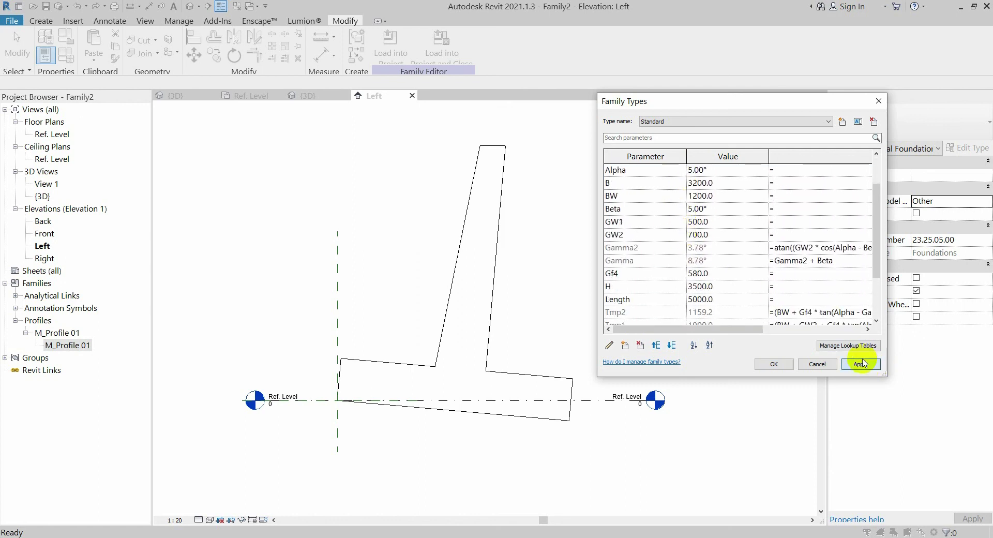
pyautogui.scroll(-3, 722, 253)
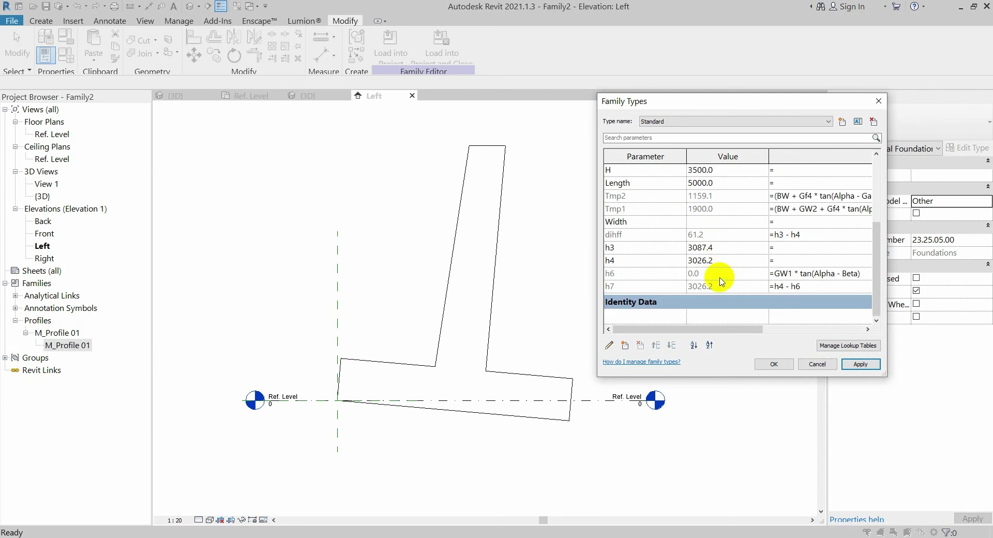
pyautogui.scroll(2, 722, 282)
pyautogui.scroll(2, 710, 231)
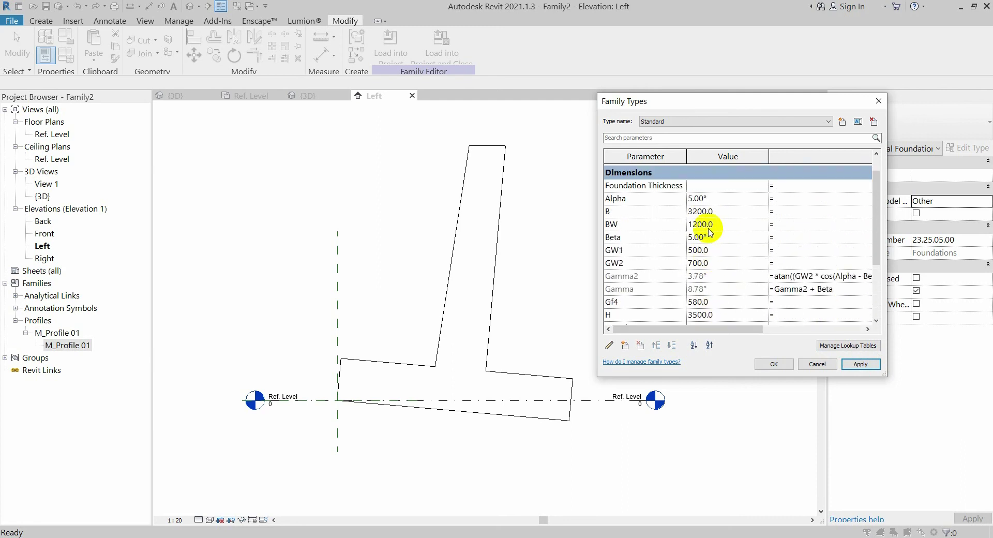
pyautogui.scroll(-2, 693, 228)
pyautogui.scroll(1, 694, 244)
pyautogui.scroll(-2, 702, 240)
pyautogui.scroll(2, 698, 250)
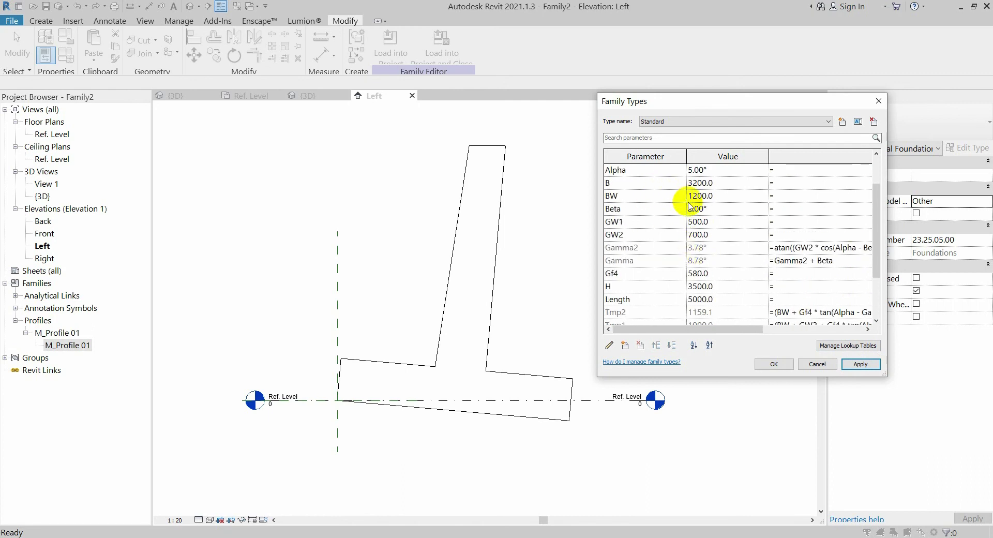
# Flex Beta through 8° and 4°, then back to 5°, applying each value
pyautogui.click(725, 210)
pyautogui.write('8')
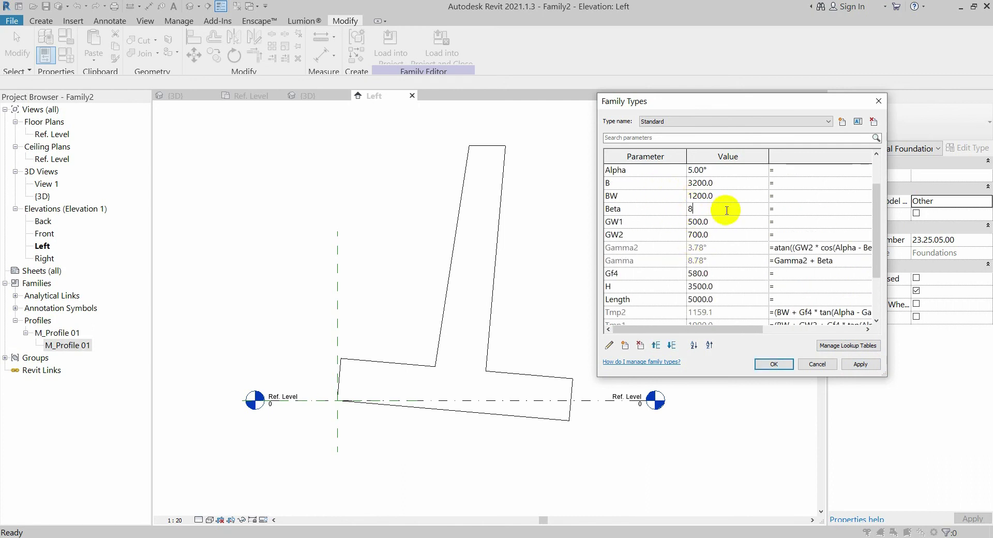
pyautogui.scroll(1, 721, 238)
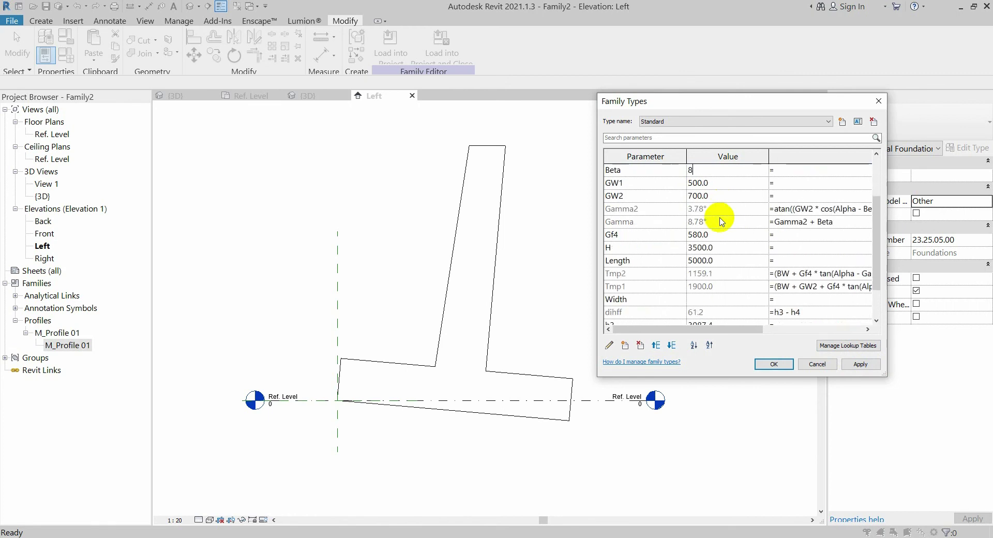
pyautogui.scroll(-2, 724, 241)
pyautogui.scroll(-1, 739, 245)
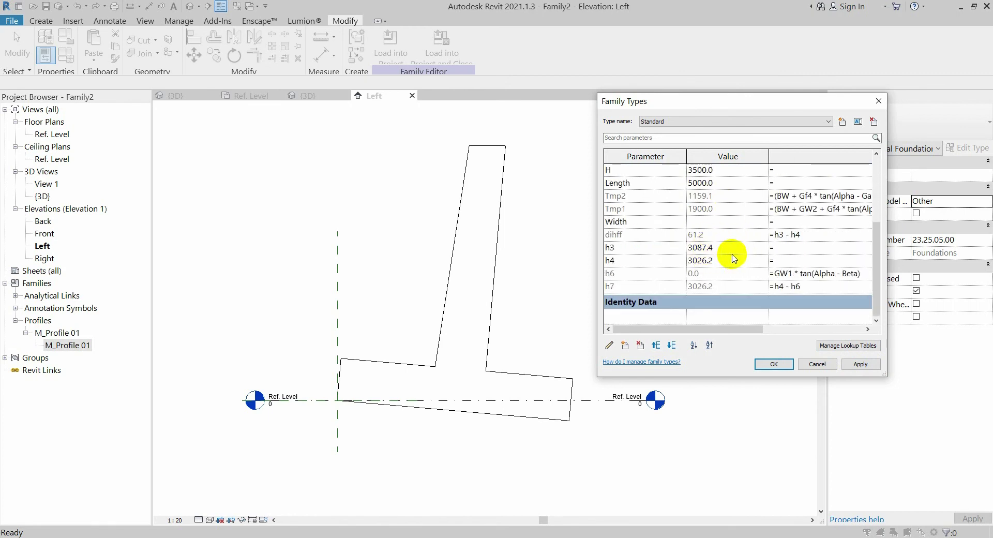
pyautogui.scroll(1, 733, 254)
pyautogui.scroll(2, 732, 250)
pyautogui.scroll(1, 732, 251)
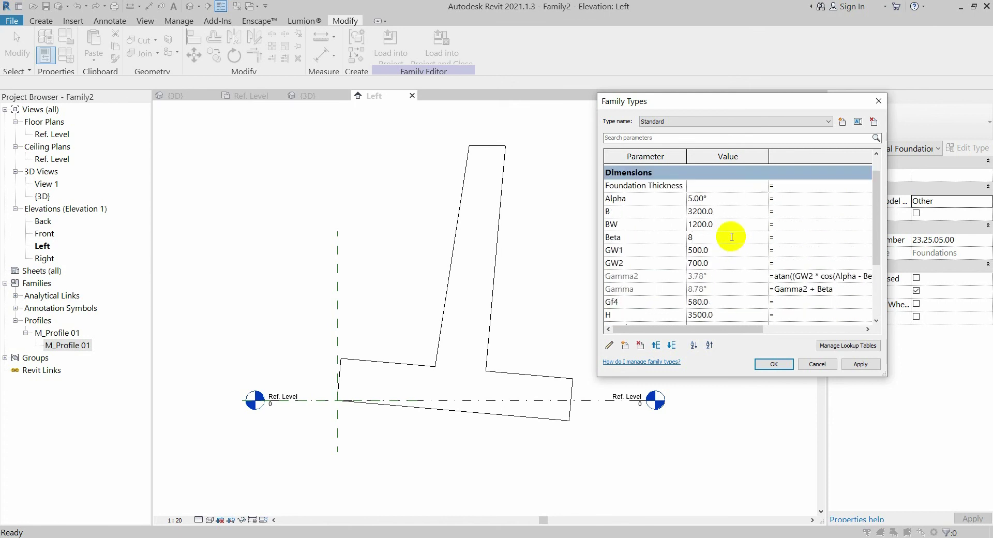
pyautogui.click(861, 363)
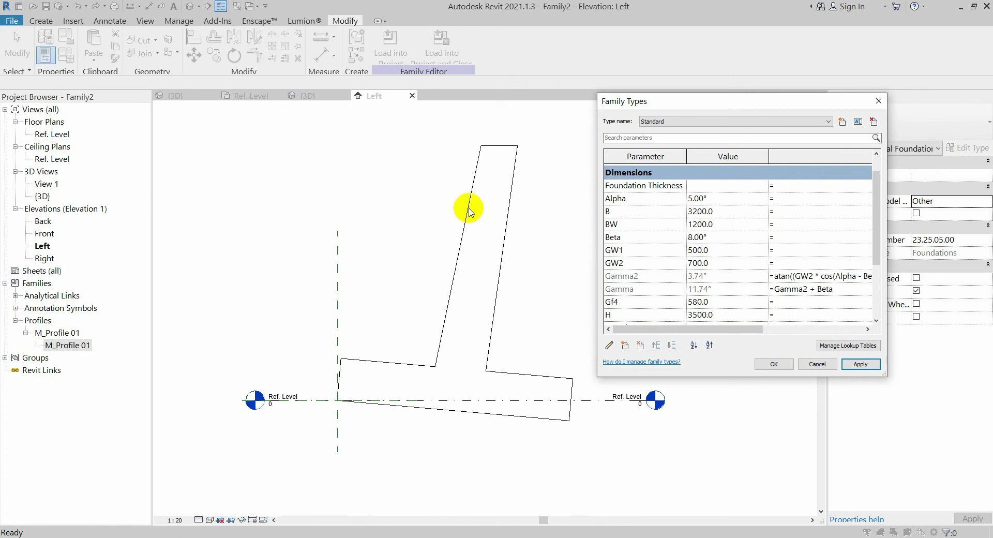
pyautogui.click(725, 237)
pyautogui.write('4')
pyautogui.click(860, 363)
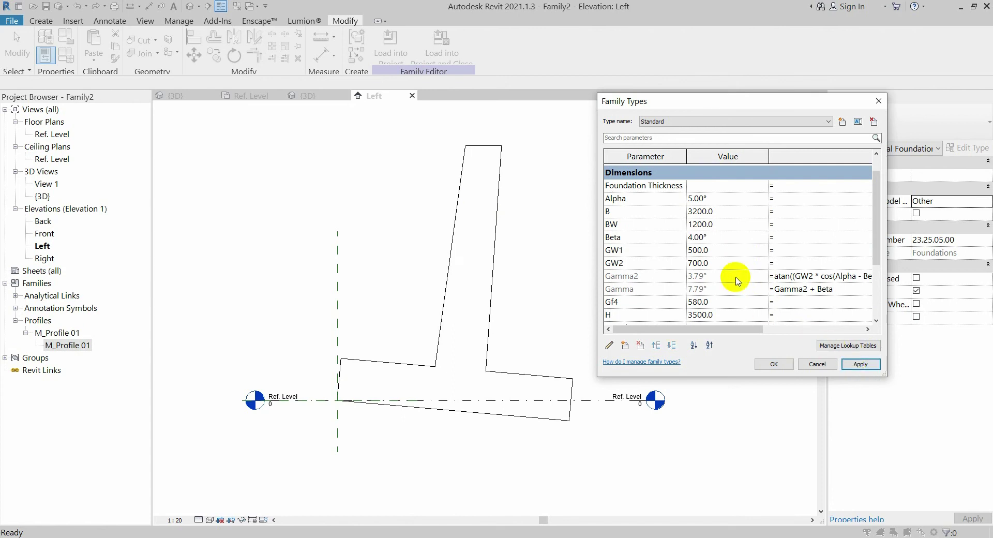
pyautogui.click(714, 236)
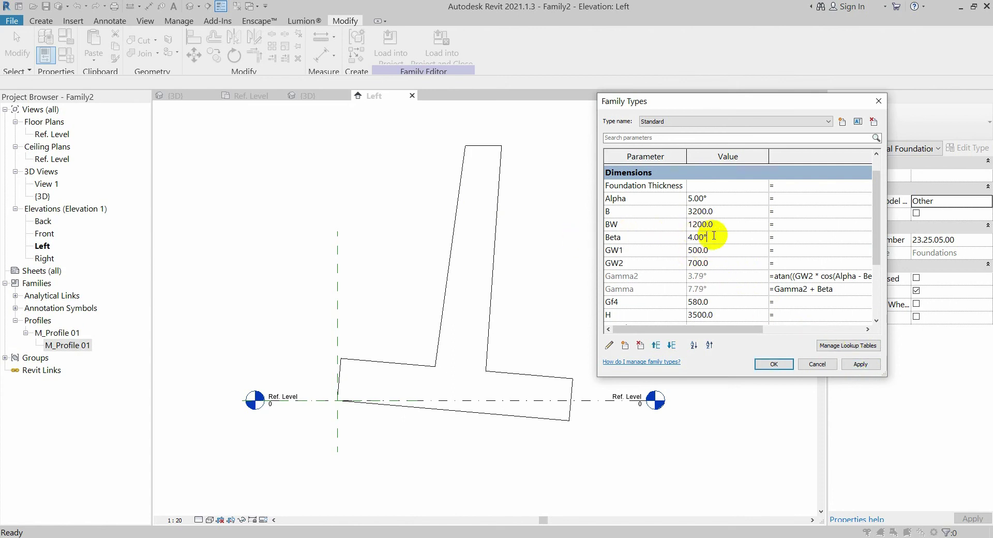
pyautogui.moveTo(714, 236); pyautogui.dragTo(666, 239)
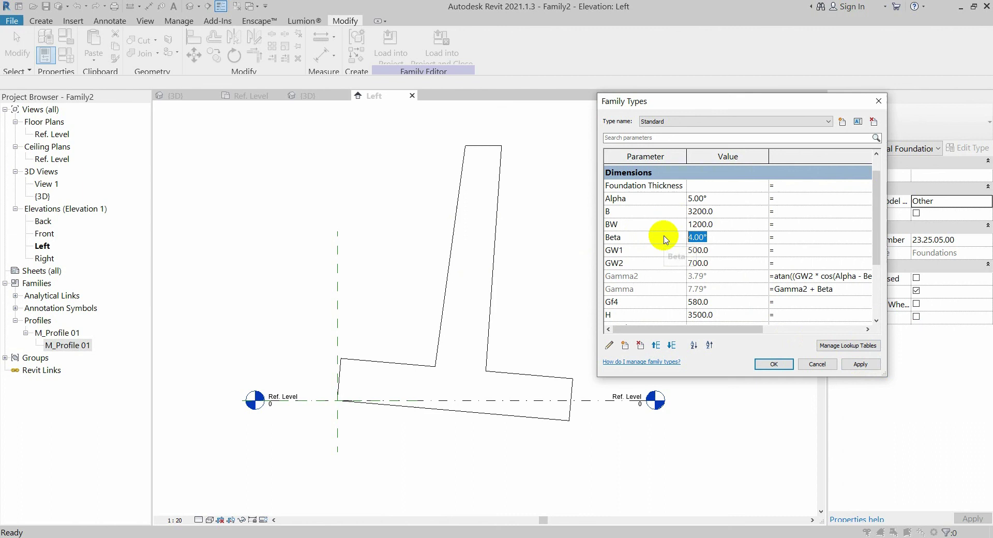
pyautogui.write('5')
pyautogui.click(860, 364)
# Flex Alpha through 8° and 0°, then back to 5°, applying each value
pyautogui.scroll(2, 695, 258)
pyautogui.scroll(-2, 695, 261)
pyautogui.doubleClick(726, 202)
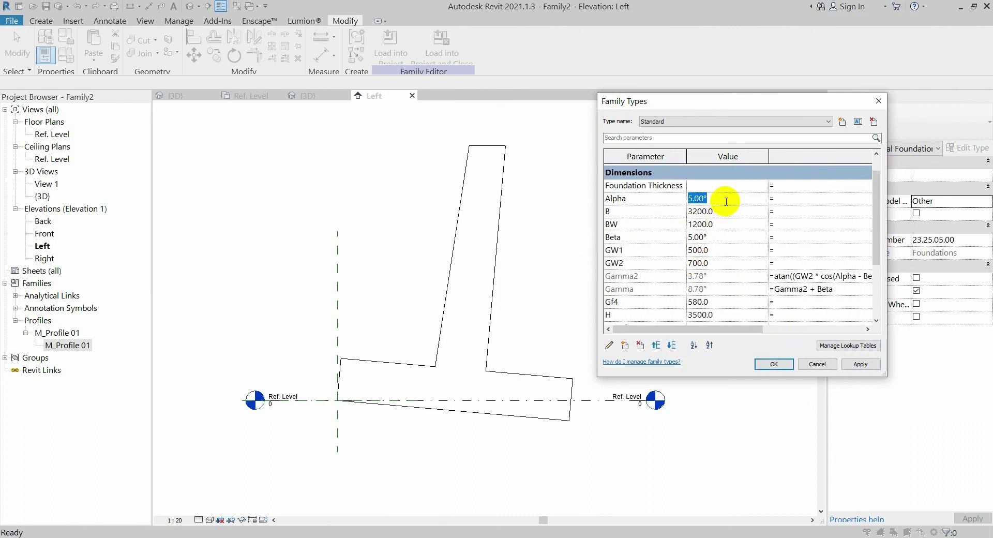
pyautogui.write('8')
pyautogui.click(861, 363)
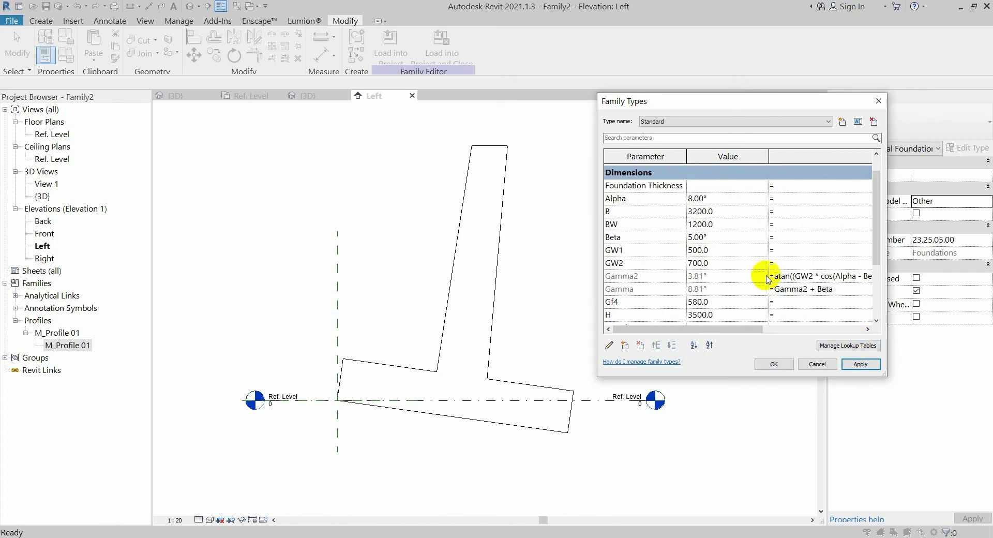
pyautogui.doubleClick(721, 200)
pyautogui.write('0')
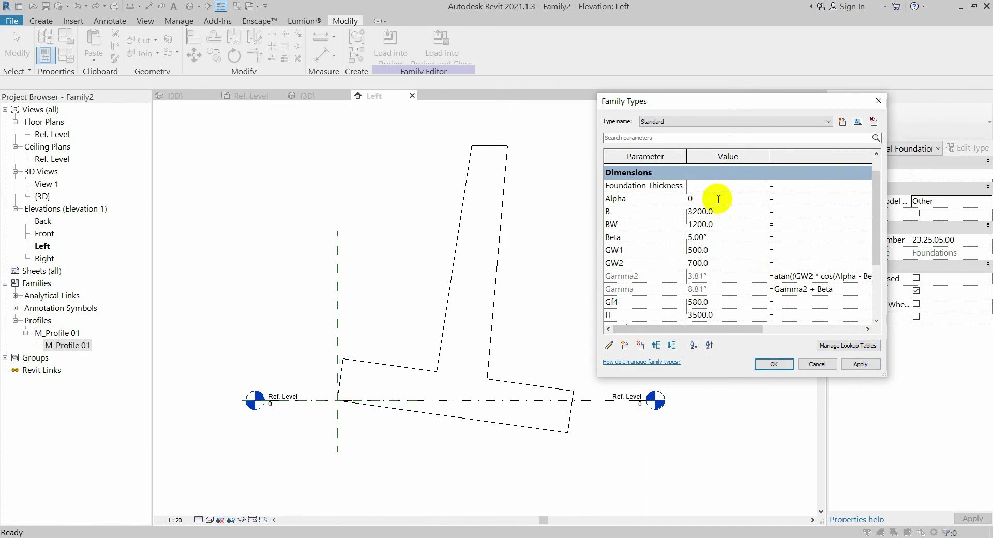
pyautogui.click(860, 364)
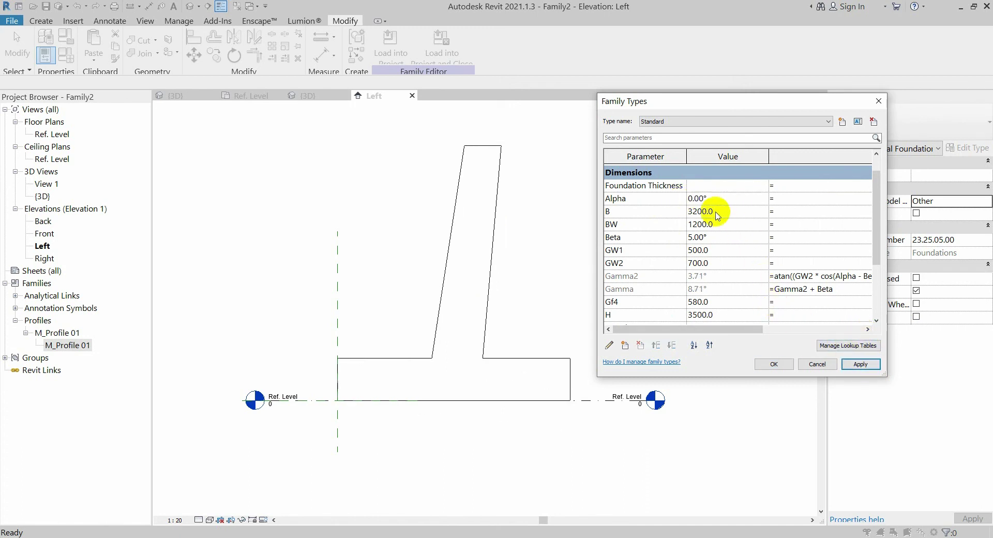
pyautogui.doubleClick(730, 200)
pyautogui.write('4')
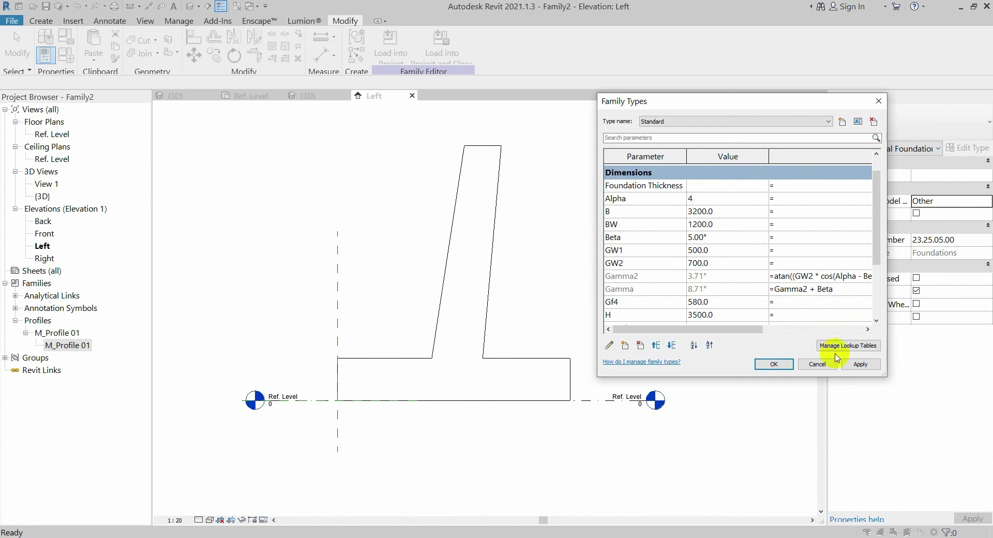
pyautogui.press('BackSpace')
pyautogui.write('5')
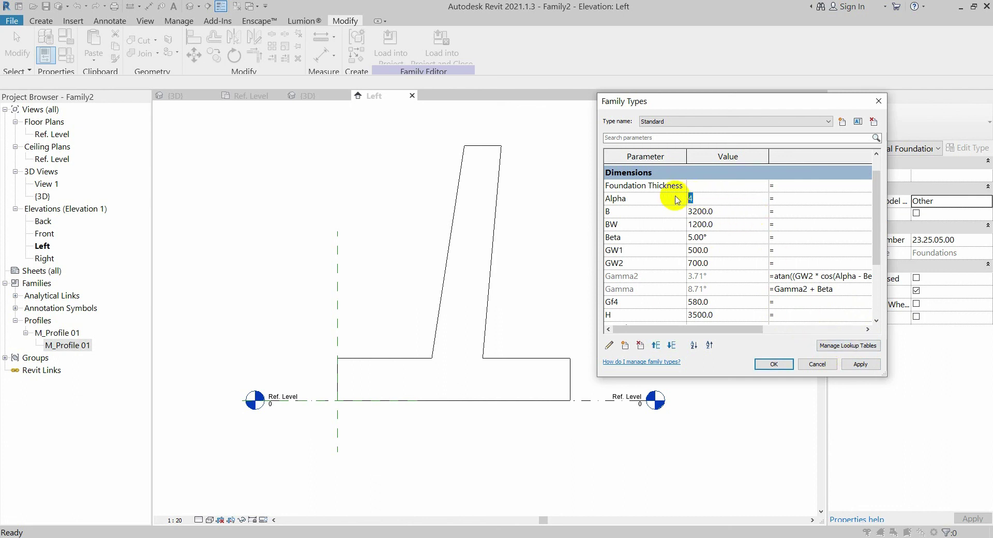
pyautogui.click(860, 364)
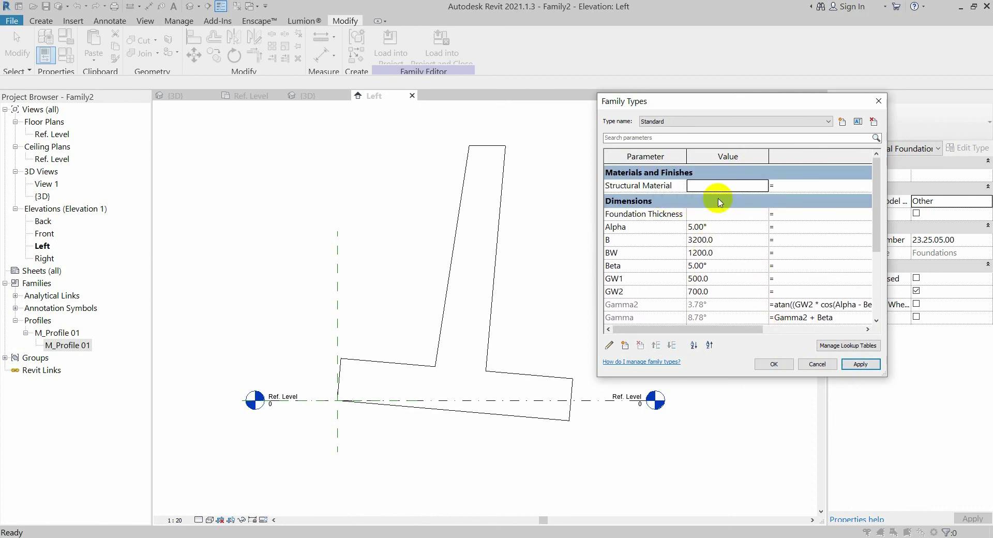
# Create a new blank material and assign it to Structural Material
pyautogui.click(764, 185)
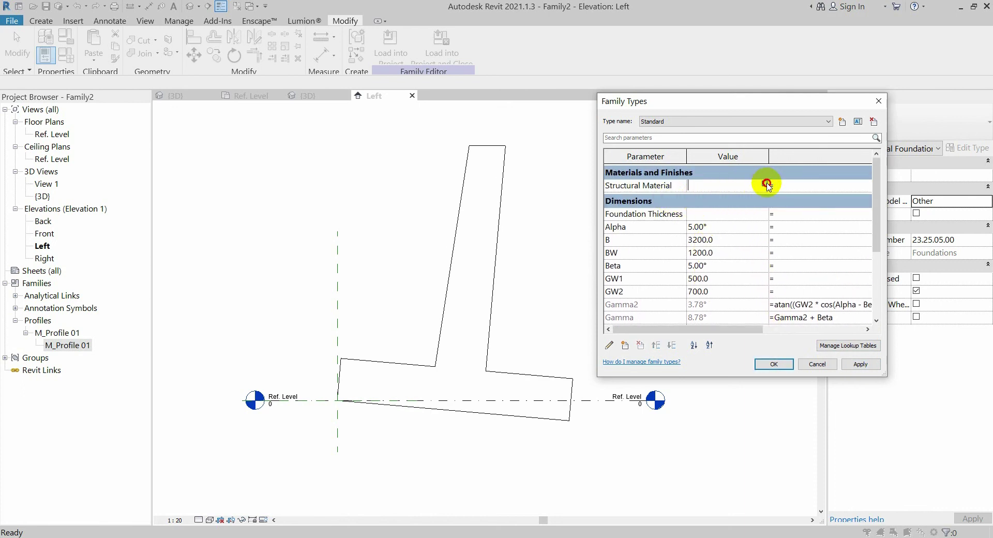
pyautogui.click(765, 185)
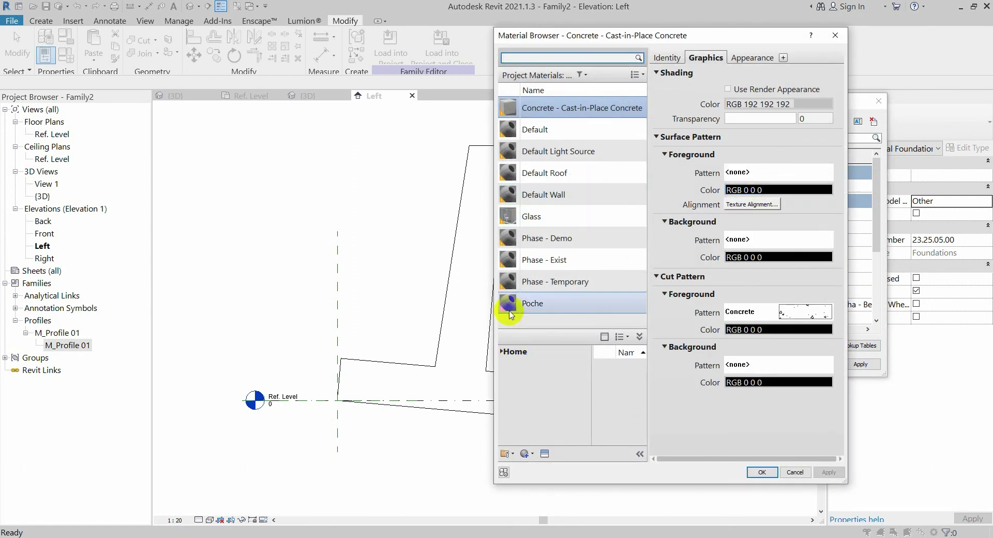
pyautogui.click(526, 453)
pyautogui.click(554, 466)
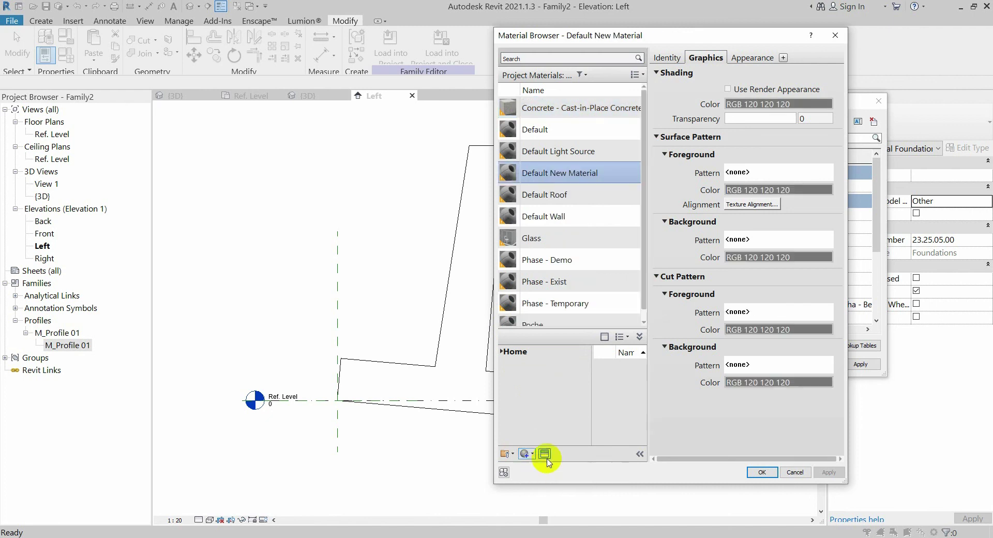
pyautogui.doubleClick(572, 171)
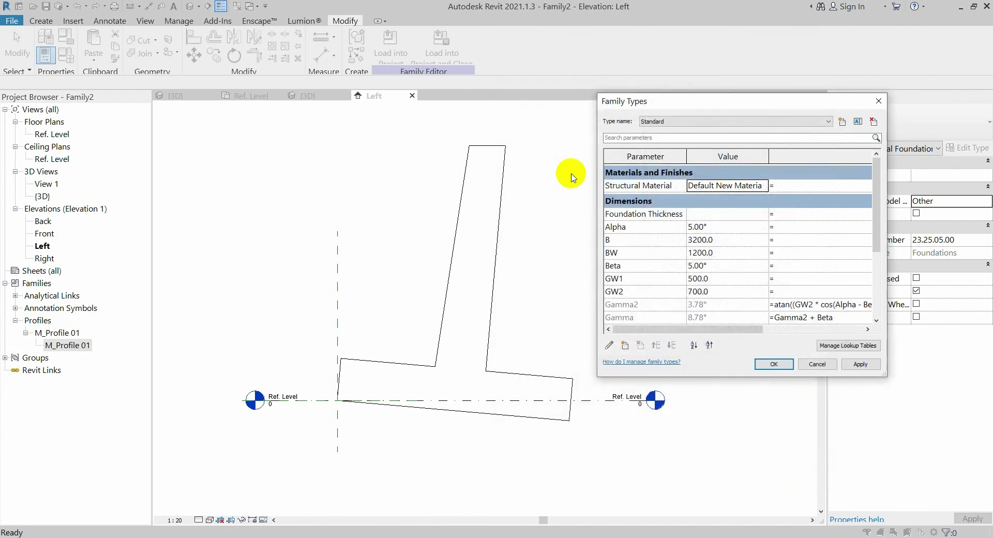
# Reopen the Material Browser and begin renaming the new material to 'concrete'
pyautogui.click(764, 184)
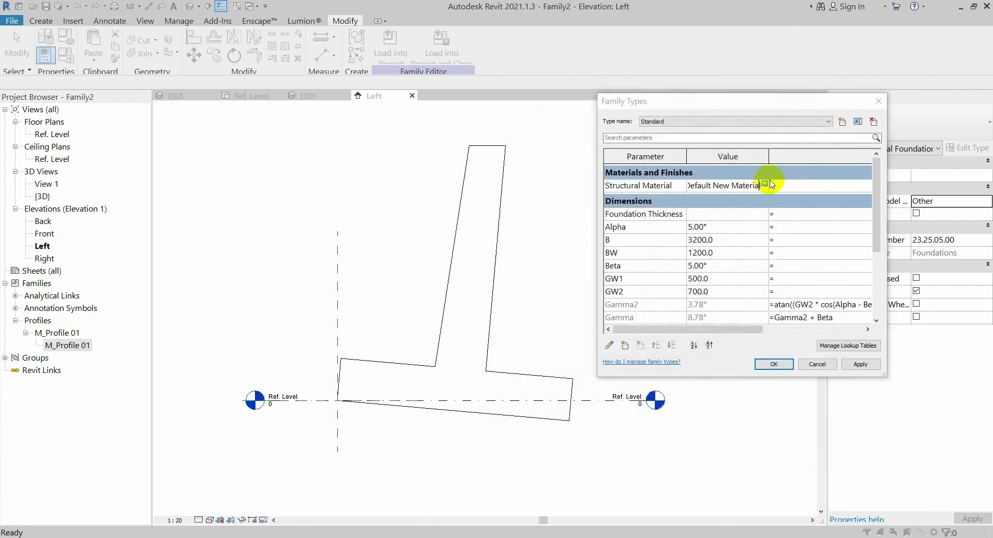
pyautogui.rightClick(573, 174)
pyautogui.click(582, 209)
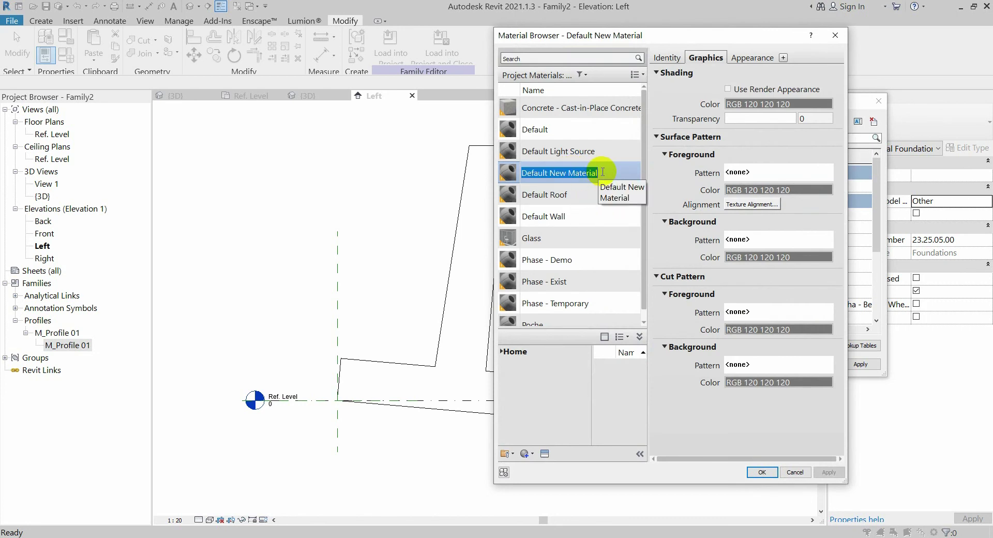
pyautogui.write('concrete')
pyautogui.press('BackSpace')
pyautogui.press('BackSpace')
pyautogui.press('BackSpace')
pyautogui.press('BackSpace')
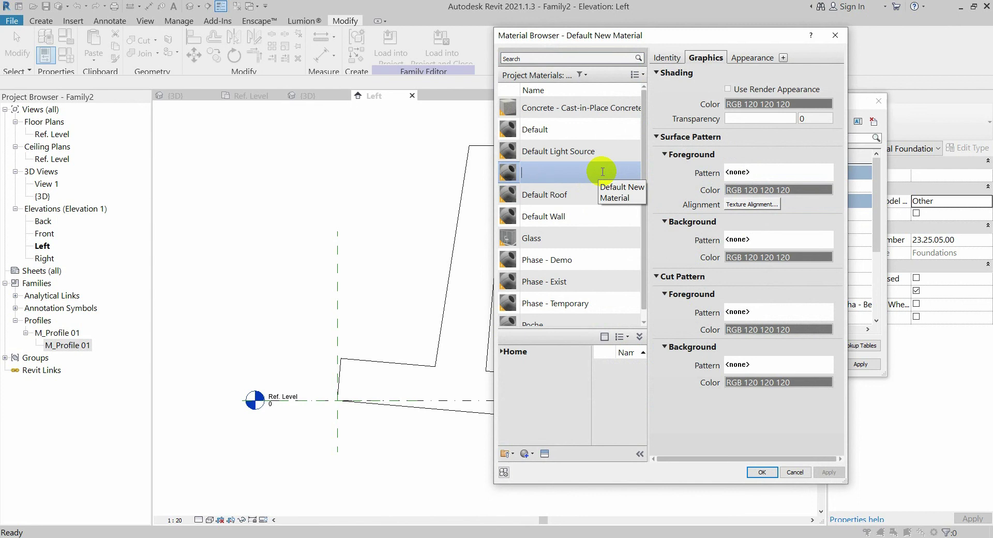
pyautogui.write('oncrete, Cast-in-Place, Gray')
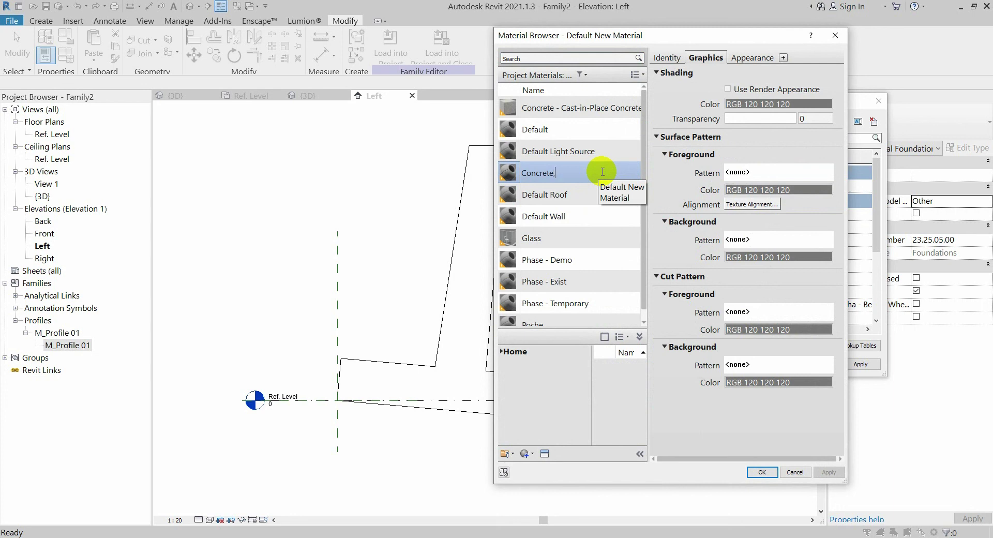
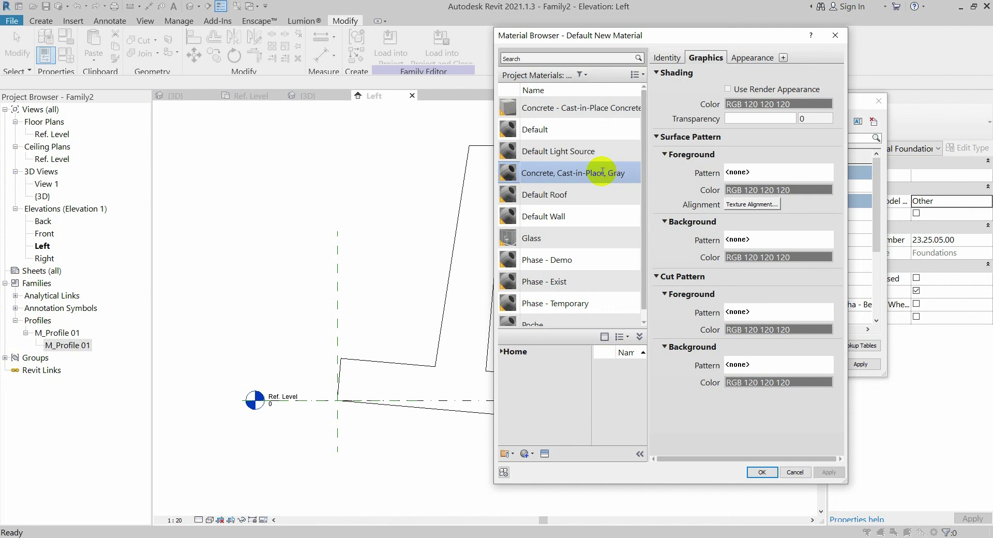
# Select the Concrete, Cast-in-Place, Gray material and enter the description 'Concreted'
pyautogui.click(590, 196)
pyautogui.click(588, 131)
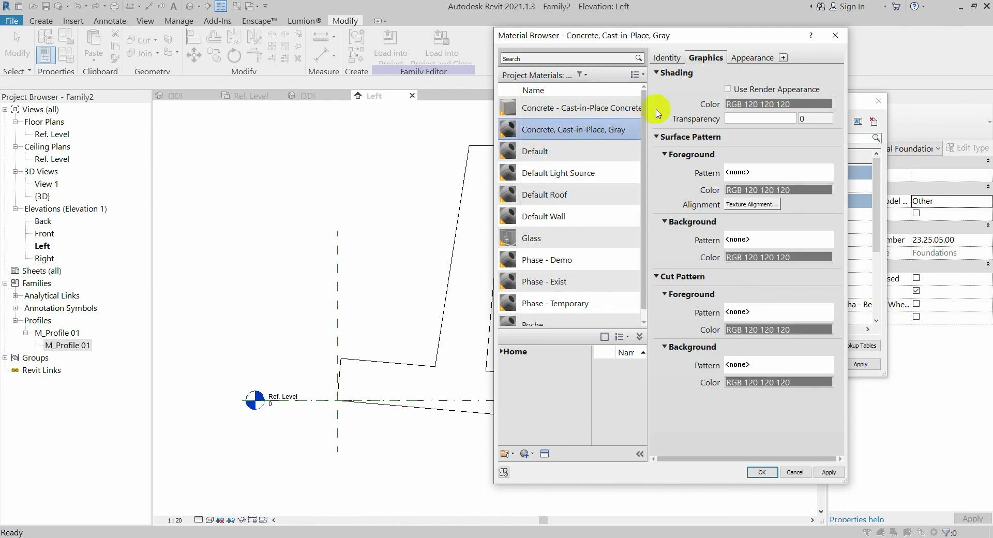
pyautogui.click(824, 474)
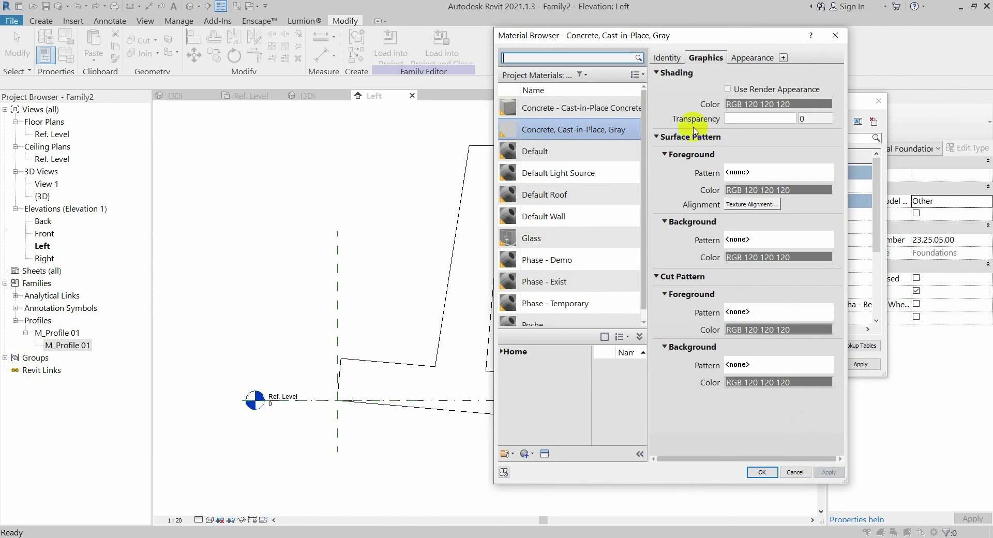
pyautogui.click(667, 61)
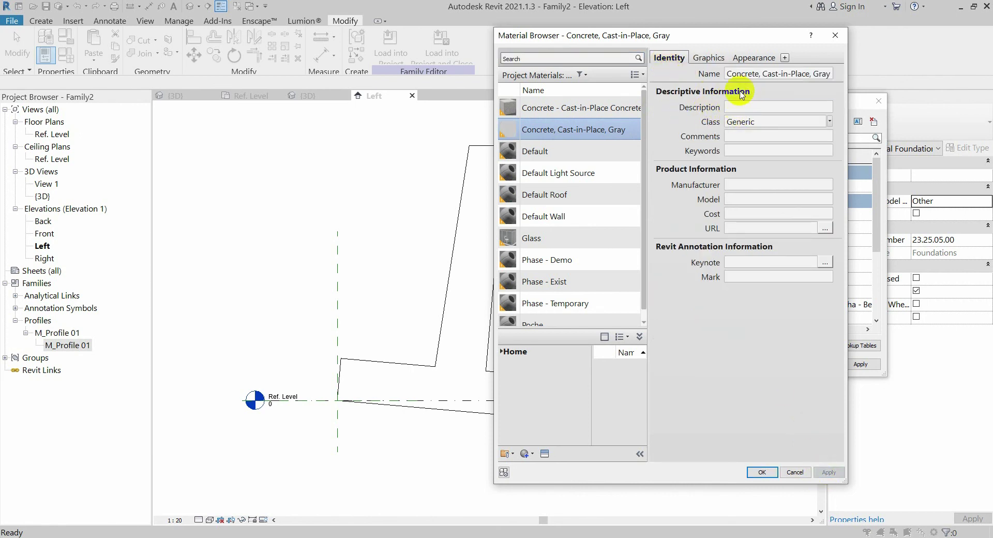
pyautogui.click(741, 106)
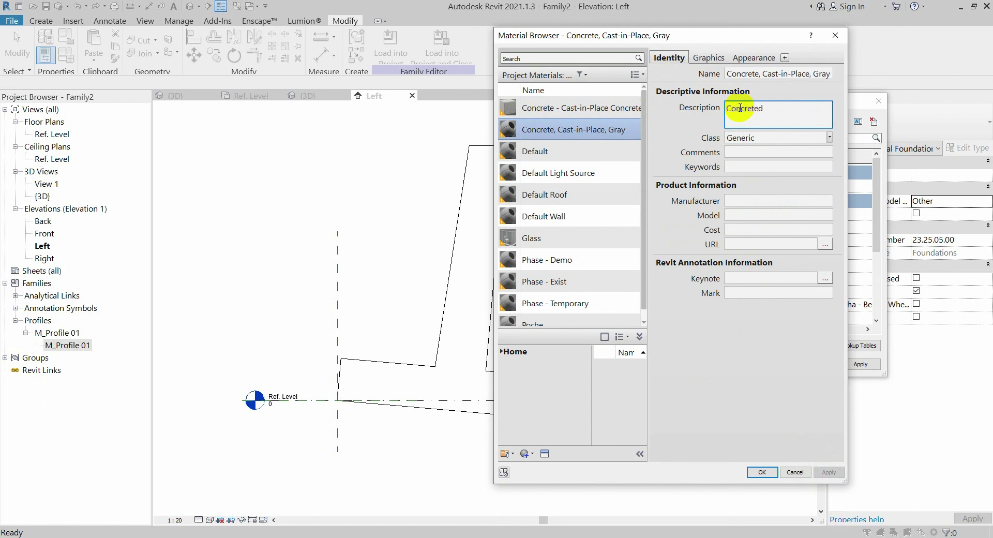
pyautogui.click(697, 125)
# Set the material's shading colour to light grey RGB 192 192 192
pyautogui.click(712, 65)
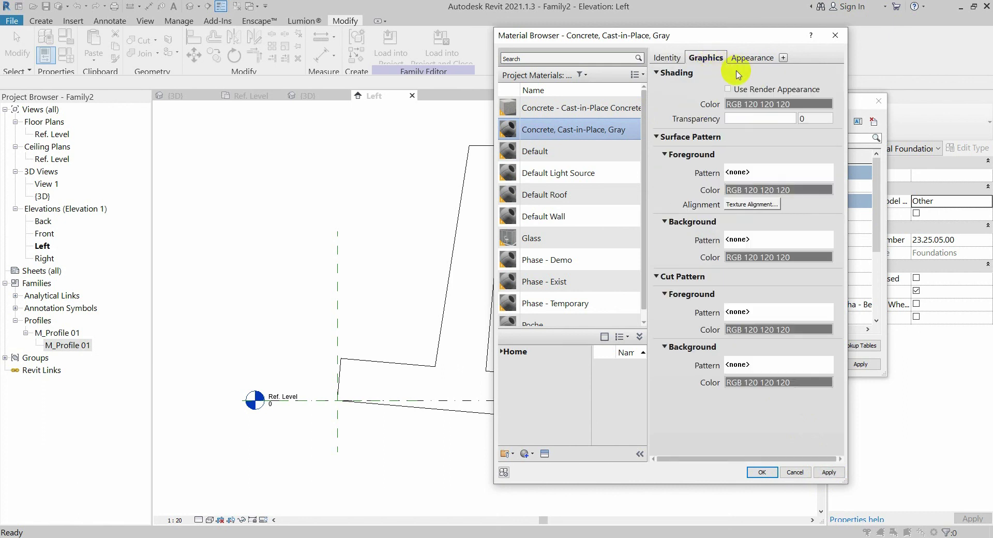
pyautogui.click(771, 108)
pyautogui.click(632, 243)
pyautogui.click(712, 348)
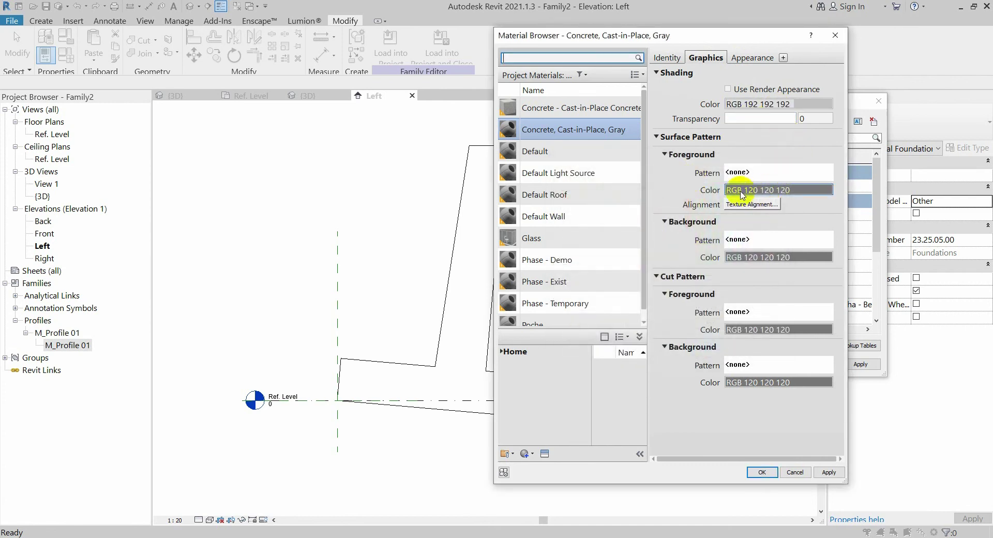
pyautogui.click(731, 56)
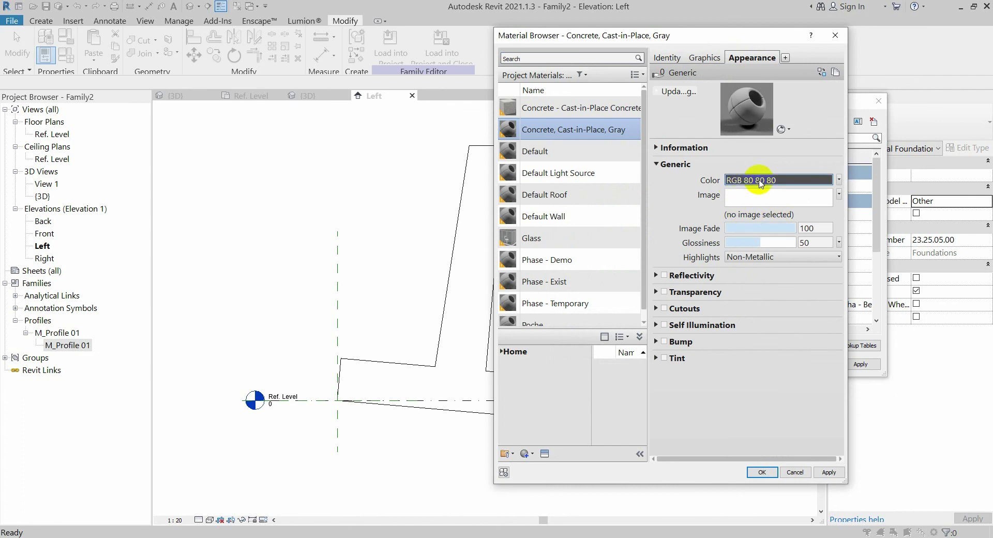
# Switch the appearance preview to a cube
pyautogui.click(770, 217)
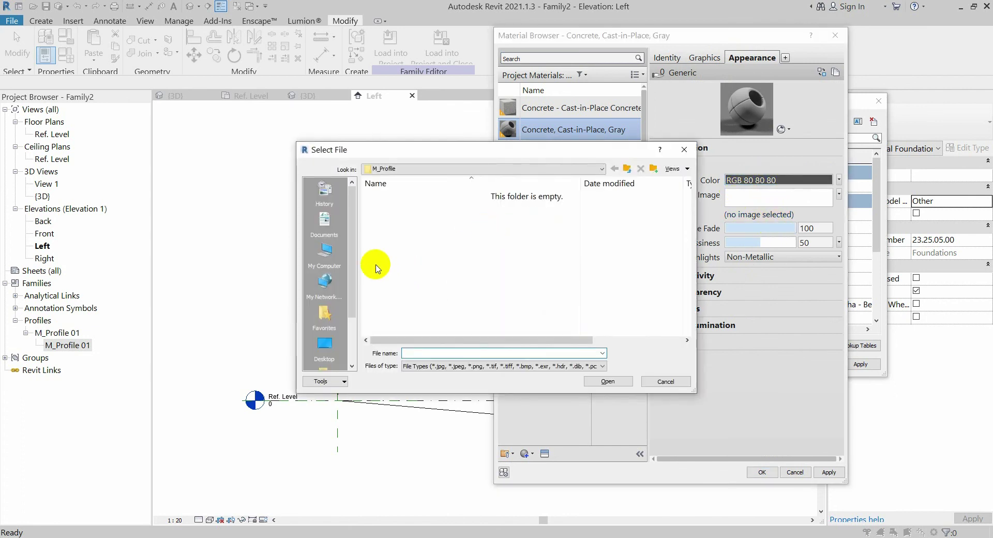
pyautogui.click(317, 271)
pyautogui.doubleClick(370, 257)
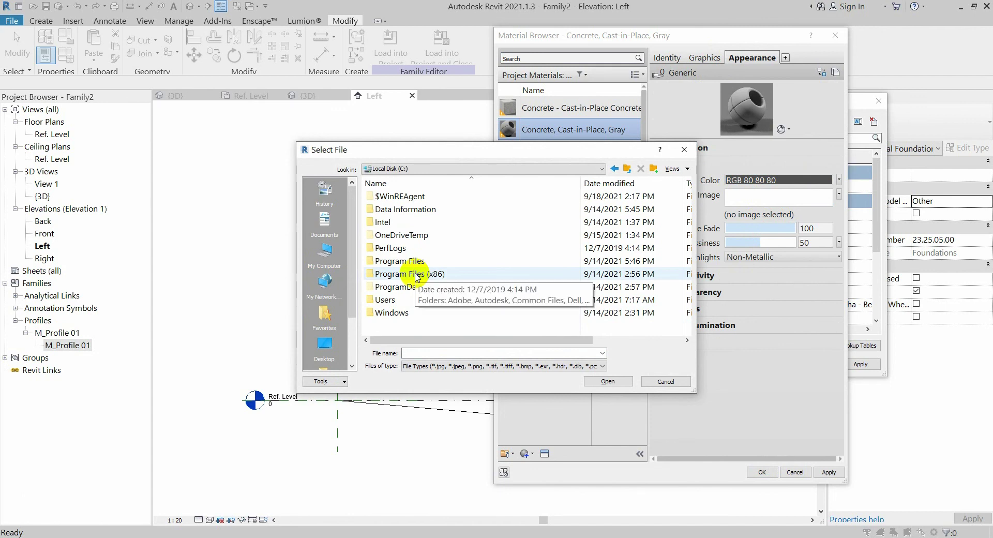
pyautogui.click(684, 149)
pyautogui.click(784, 129)
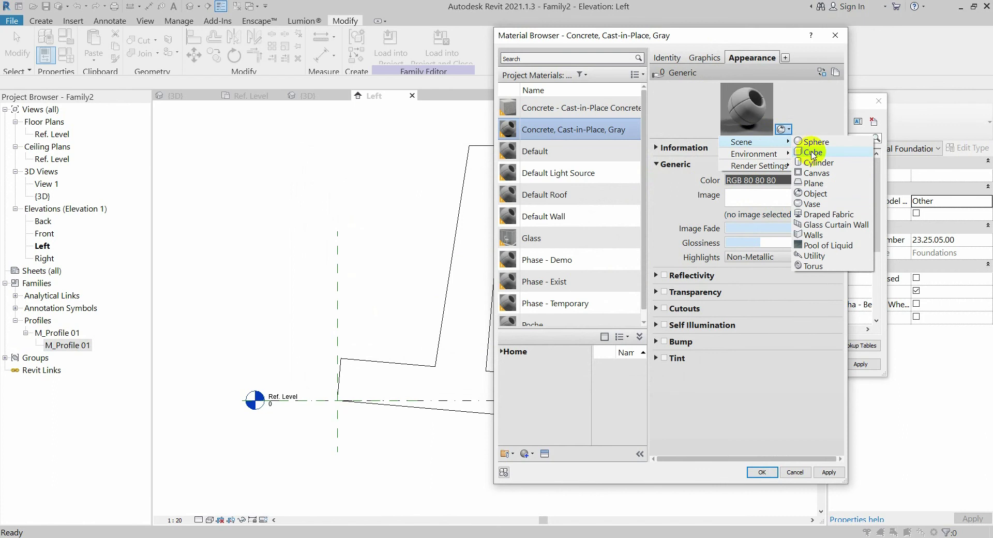
pyautogui.moveTo(742, 141)
pyautogui.click(817, 150)
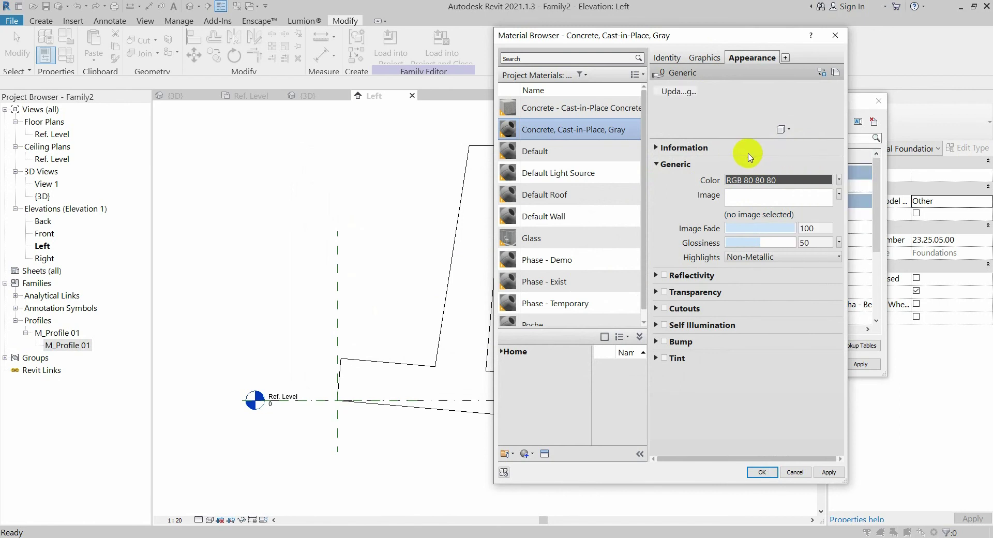
# Browse to Program Files (x86) > Common Files > Autodesk Shared > Materials > Textures > 1 > Mats for the texture image
pyautogui.click(780, 215)
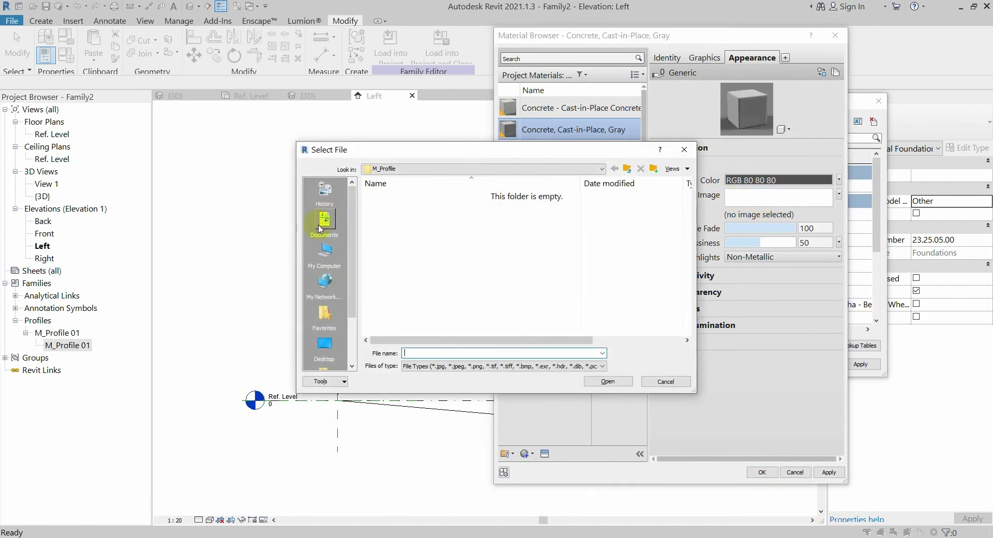
pyautogui.click(326, 260)
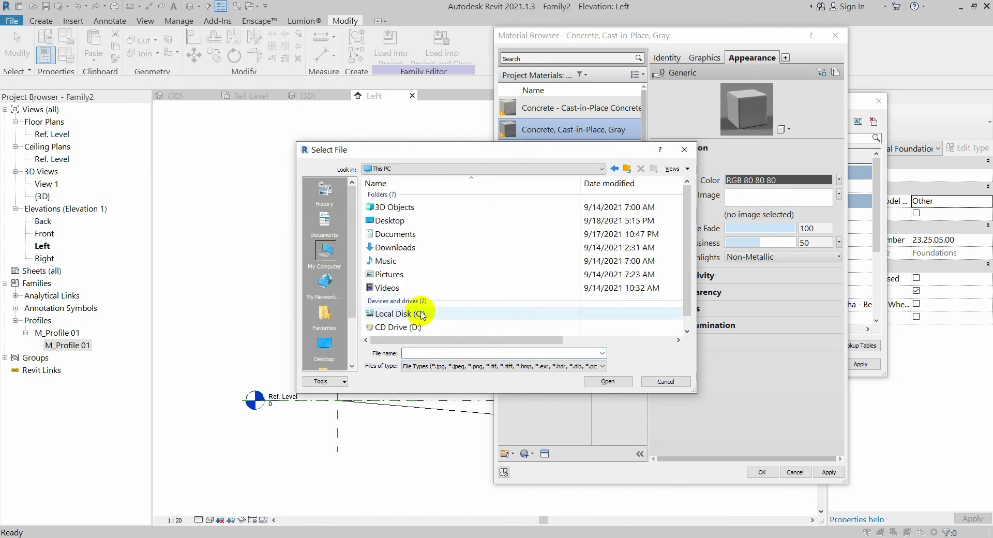
pyautogui.doubleClick(416, 251)
pyautogui.doubleClick(419, 273)
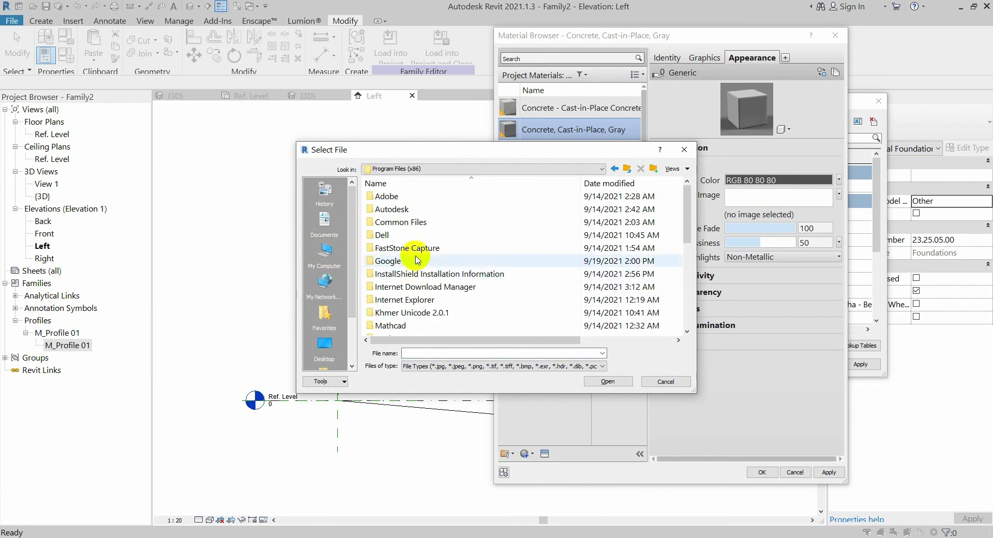
pyautogui.doubleClick(414, 222)
pyautogui.doubleClick(406, 212)
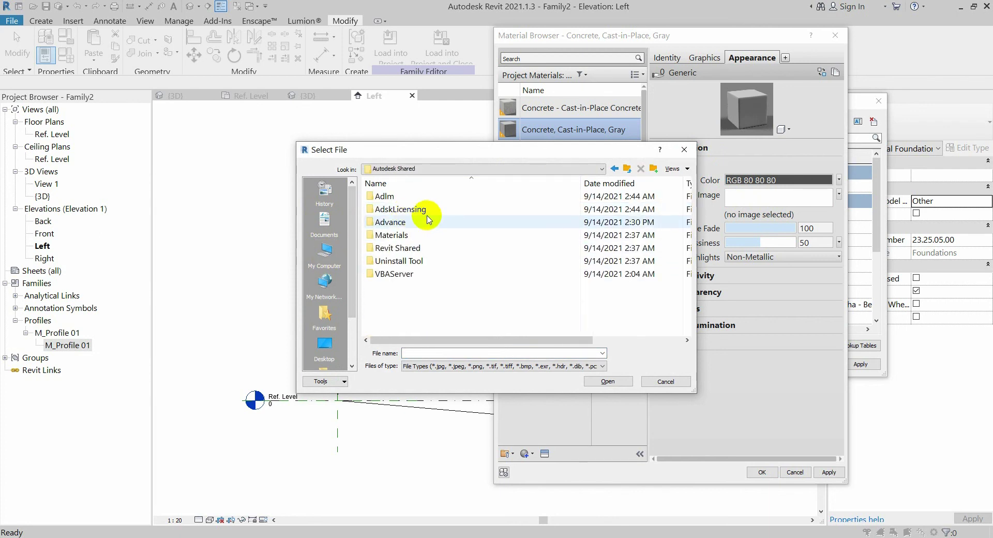
pyautogui.click(401, 237)
pyautogui.doubleClick(401, 237)
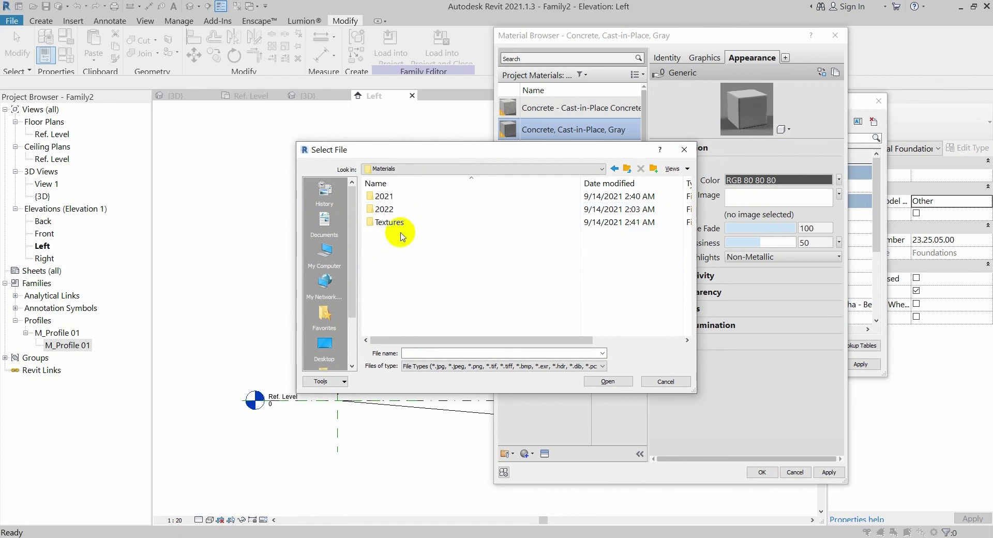
pyautogui.doubleClick(403, 223)
pyautogui.doubleClick(394, 196)
pyautogui.doubleClick(395, 201)
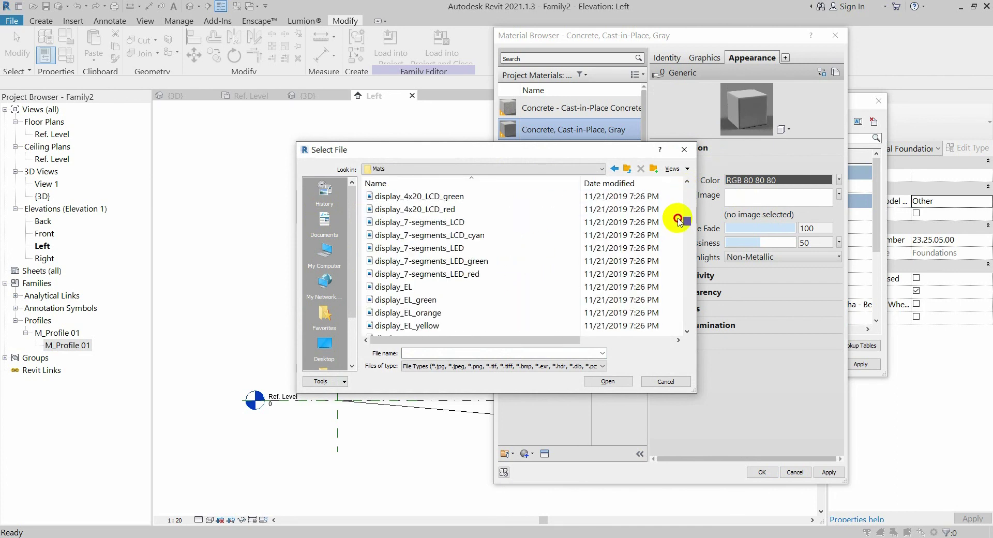
# Use Concrete.Cast-In-Place.Flat.Grey.1.jpg as the appearance texture image
pyautogui.moveTo(686, 190); pyautogui.dragTo(686, 220)
pyautogui.scroll(3, 498, 243)
pyautogui.scroll(2, 456, 252)
pyautogui.scroll(2, 455, 252)
pyautogui.scroll(2, 455, 253)
pyautogui.scroll(2, 455, 252)
pyautogui.scroll(2, 454, 252)
pyautogui.scroll(2, 454, 253)
pyautogui.scroll(1, 455, 252)
pyautogui.click(492, 251)
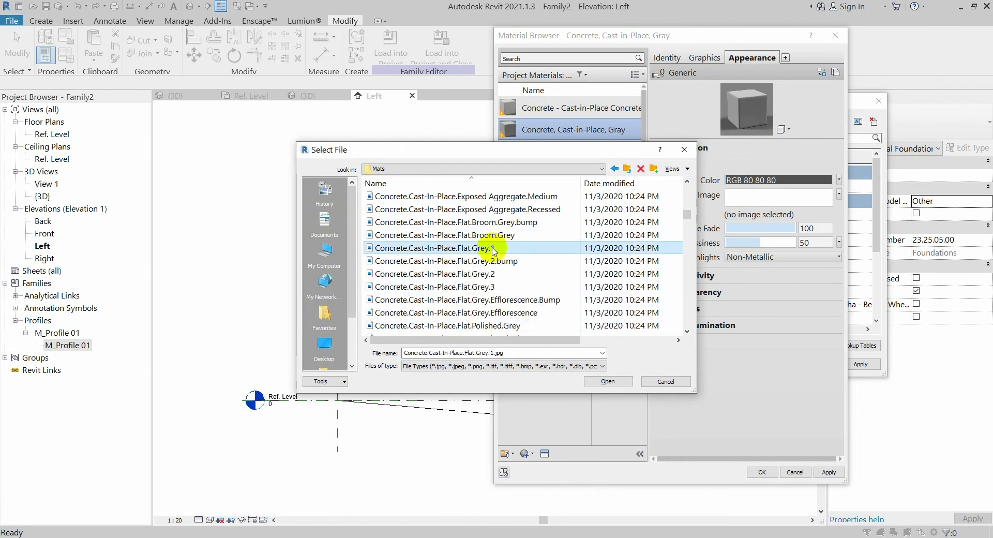
pyautogui.click(606, 381)
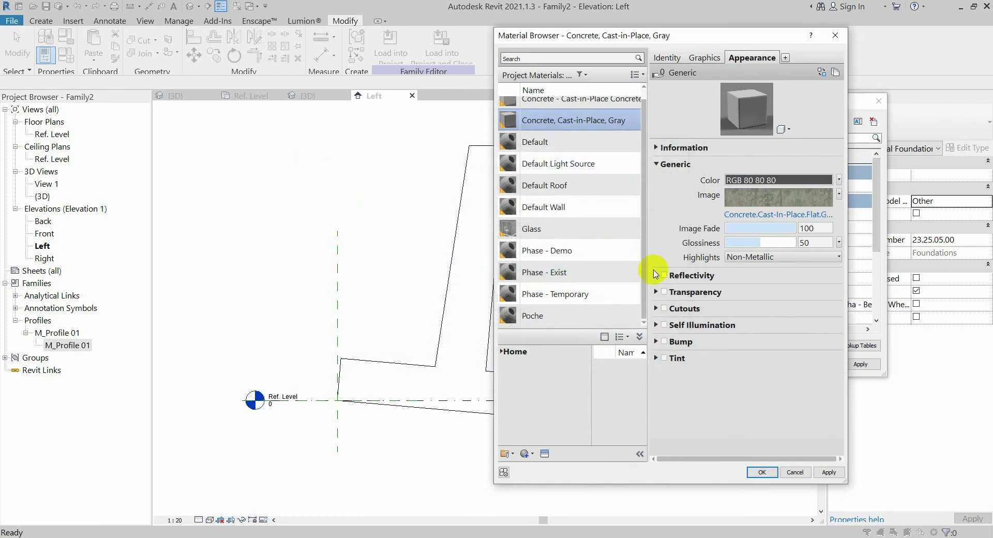
# Add the Concrete 40 MPa physical asset to the material
pyautogui.click(786, 58)
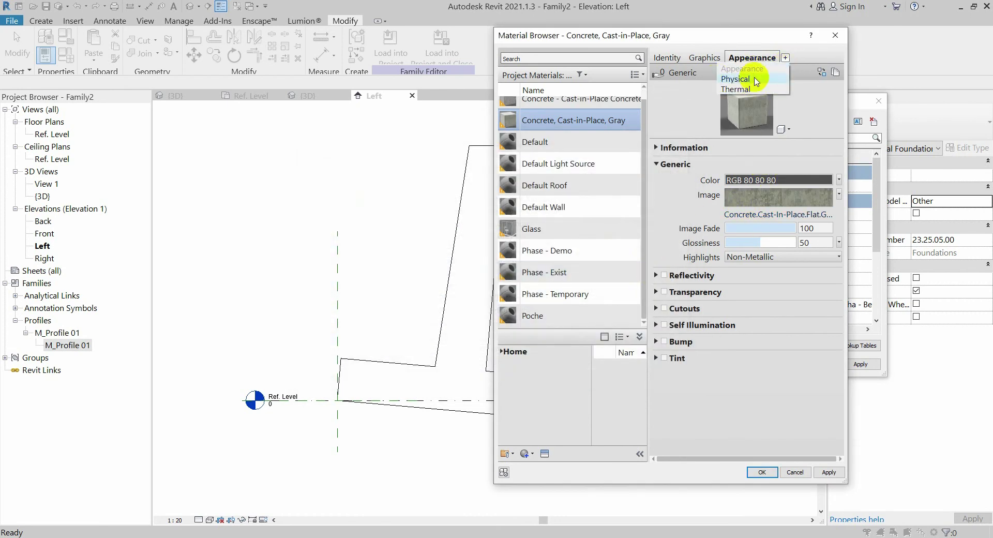
pyautogui.click(755, 79)
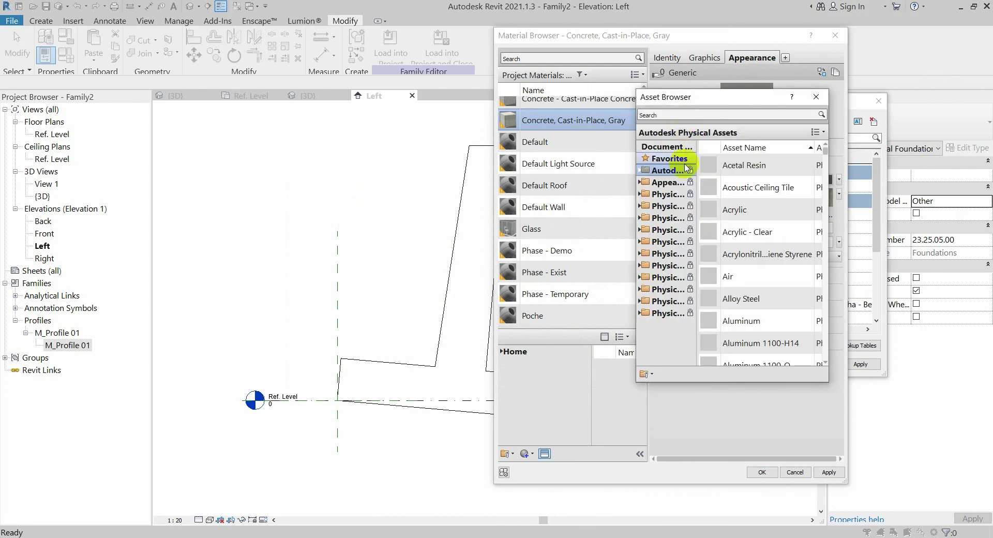
pyautogui.scroll(-3, 750, 250)
pyautogui.scroll(-3, 753, 253)
pyautogui.scroll(-3, 751, 257)
pyautogui.scroll(-3, 751, 257)
pyautogui.scroll(-3, 752, 258)
pyautogui.scroll(-3, 753, 259)
pyautogui.scroll(-3, 753, 260)
pyautogui.scroll(-3, 753, 260)
pyautogui.scroll(-1, 753, 261)
pyautogui.scroll(3, 752, 261)
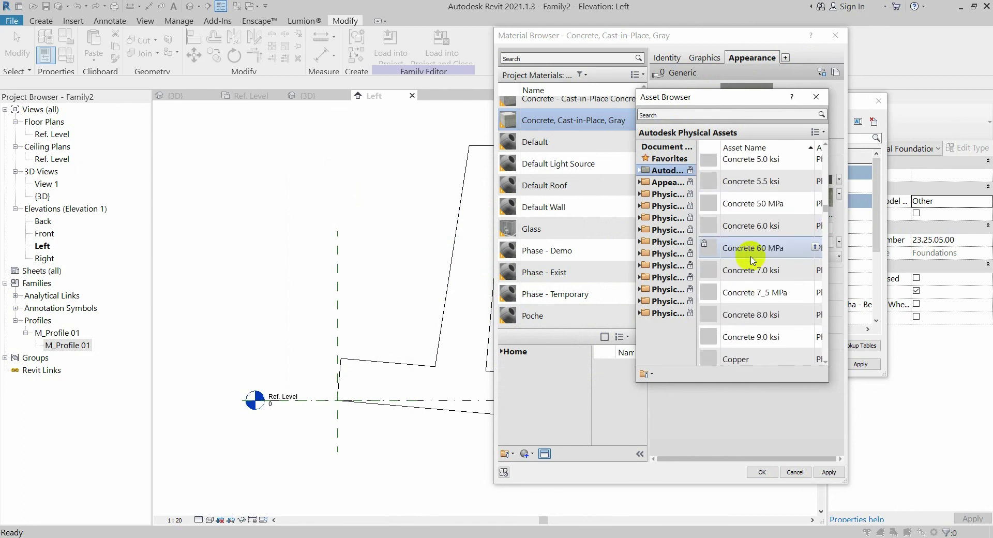
pyautogui.scroll(3, 753, 260)
pyautogui.scroll(-2, 761, 274)
pyautogui.scroll(3, 769, 289)
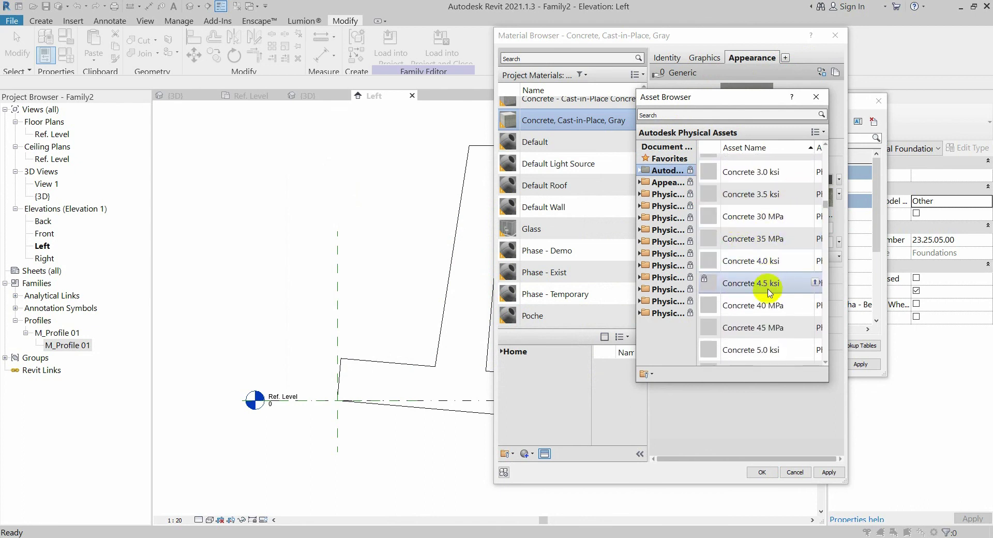
pyautogui.doubleClick(745, 305)
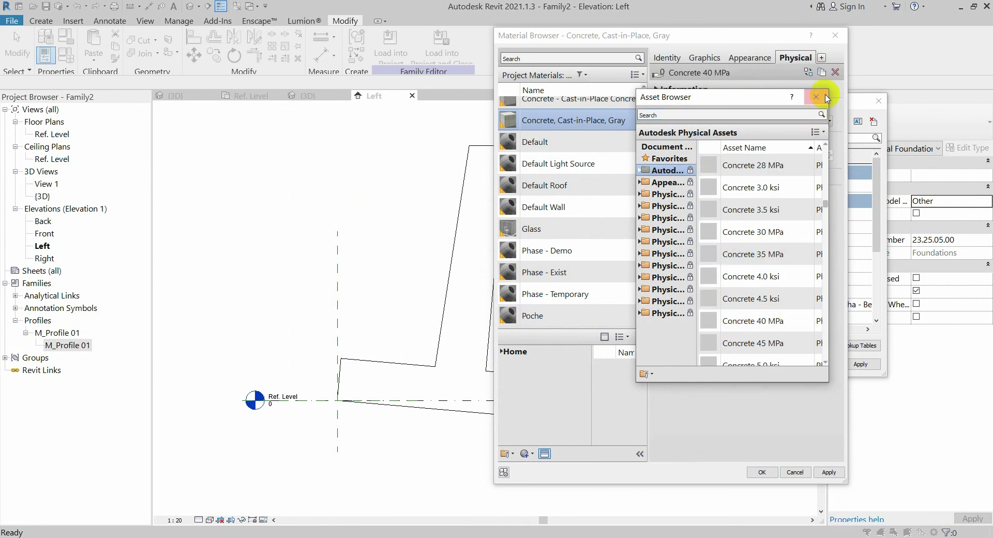
pyautogui.click(817, 97)
# Add the Concrete thermal asset to the material
pyautogui.click(809, 72)
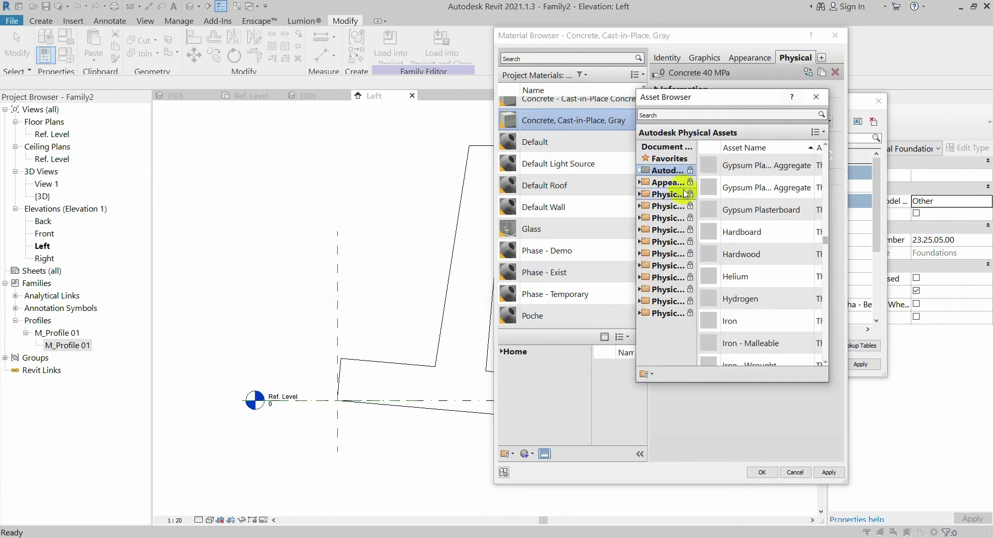
pyautogui.scroll(-3, 745, 217)
pyautogui.scroll(-5, 754, 228)
pyautogui.scroll(-3, 754, 233)
pyautogui.scroll(-3, 754, 239)
pyautogui.scroll(3, 753, 239)
pyautogui.scroll(5, 753, 239)
pyautogui.scroll(6, 754, 240)
pyautogui.scroll(3, 754, 240)
pyautogui.scroll(3, 754, 239)
pyautogui.scroll(6, 754, 240)
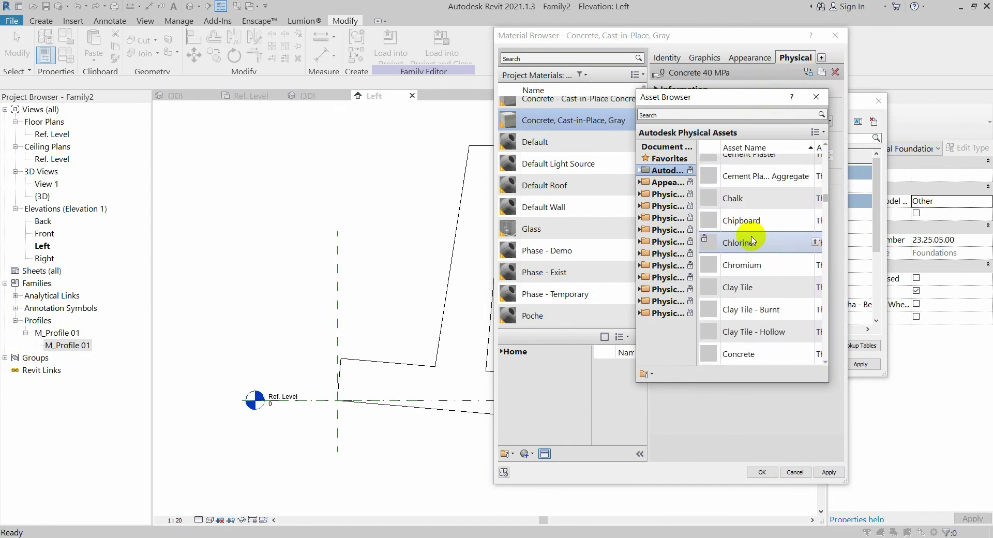
pyautogui.scroll(-2, 754, 240)
pyautogui.doubleClick(739, 232)
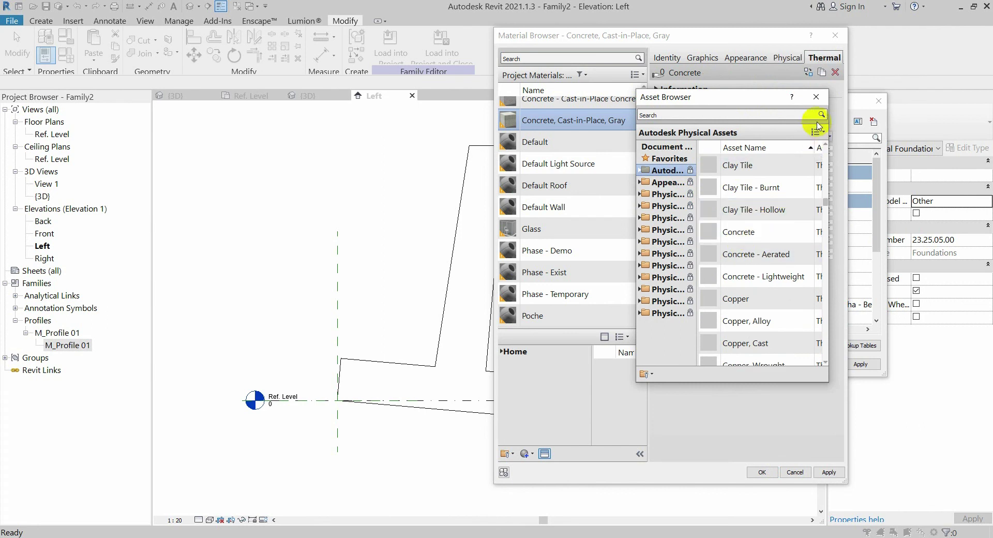
pyautogui.click(816, 97)
# Review the Concrete 40 MPa physical properties, expanding the information, behaviour and strength sections
pyautogui.click(788, 57)
pyautogui.click(656, 193)
pyautogui.click(657, 177)
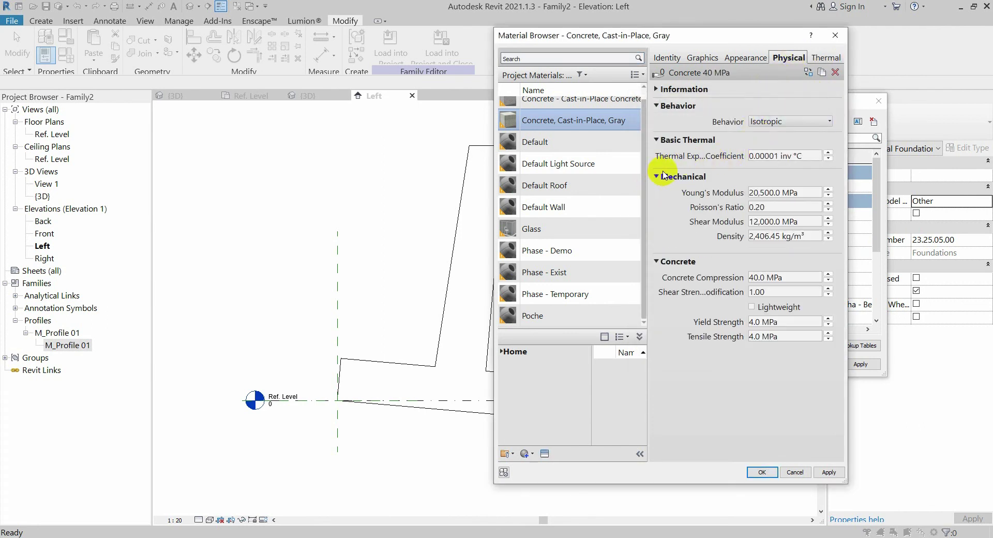
pyautogui.click(664, 109)
pyautogui.click(705, 90)
pyautogui.click(677, 210)
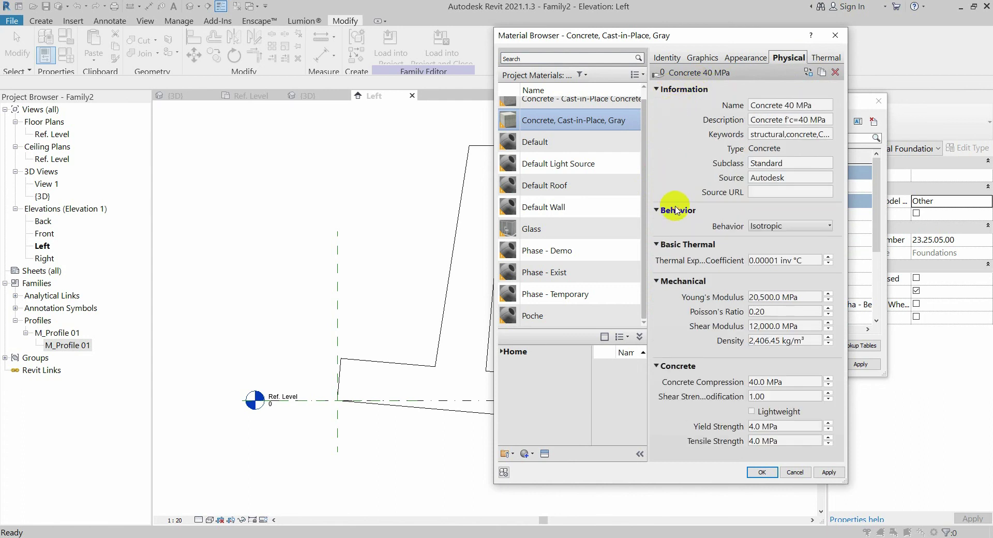
# Set the material's cut foreground pattern to Concrete
pyautogui.click(751, 58)
pyautogui.click(692, 59)
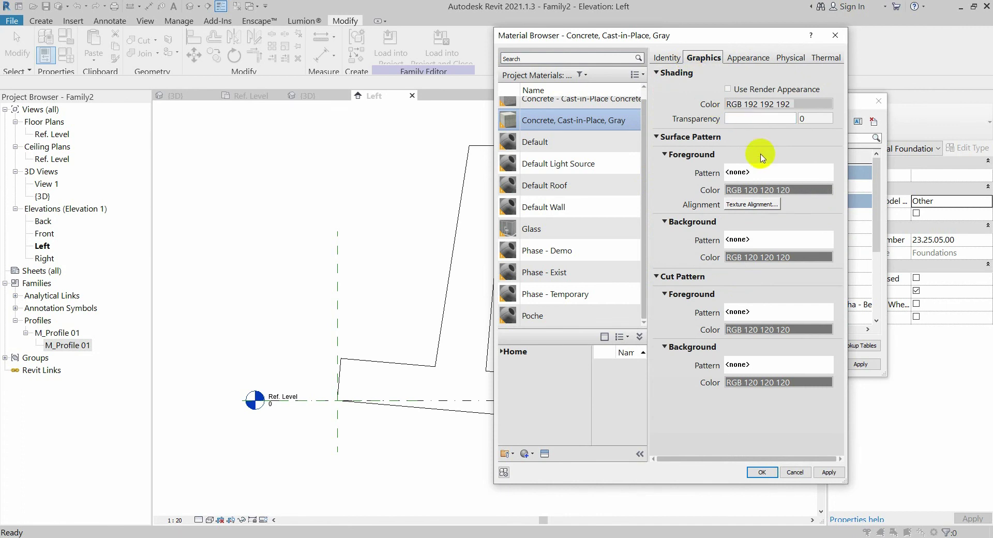
pyautogui.click(774, 172)
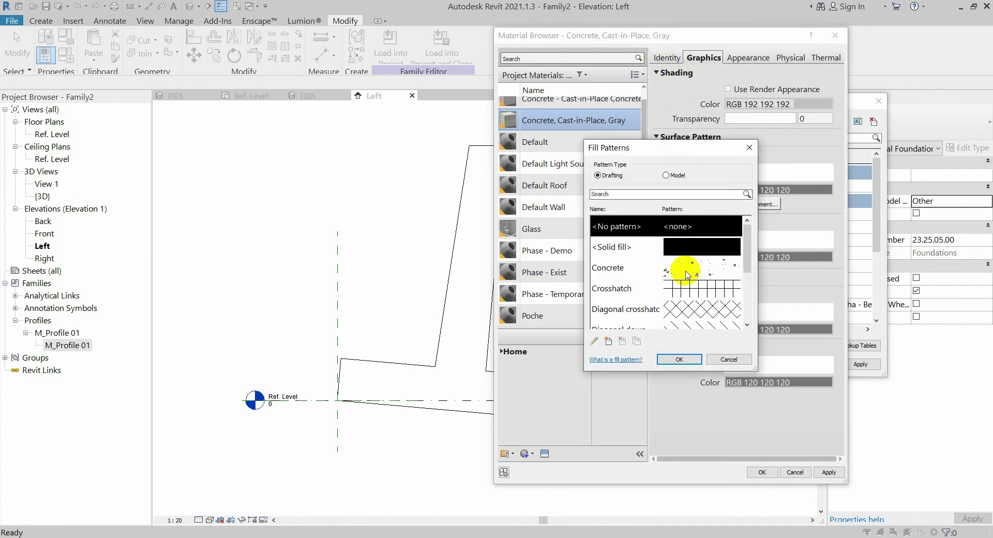
pyautogui.click(750, 148)
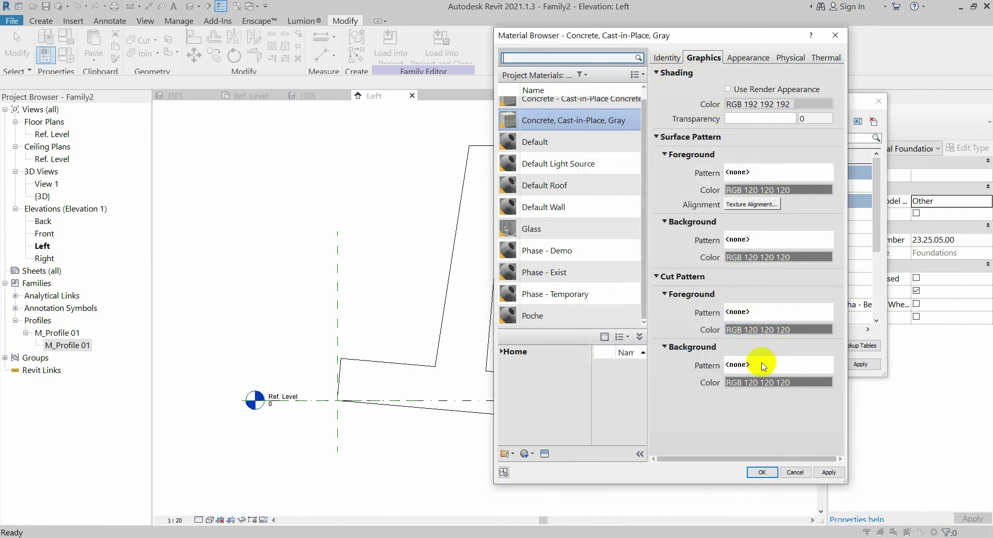
pyautogui.click(728, 319)
pyautogui.click(698, 275)
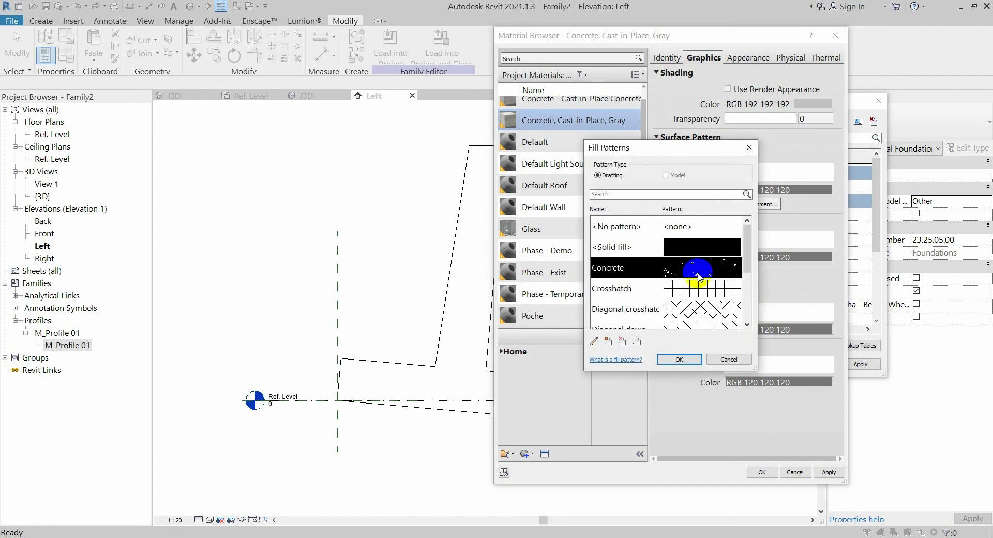
pyautogui.click(680, 359)
# Start a new custom surface fill pattern and browse to Program Files > Autodesk > Revit 2021 > Data
pyautogui.click(768, 239)
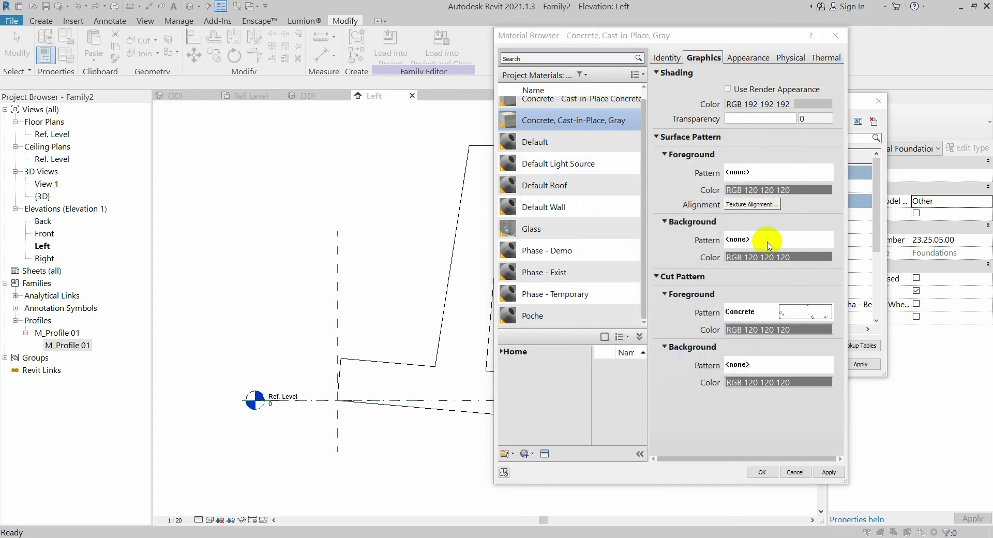
pyautogui.click(752, 145)
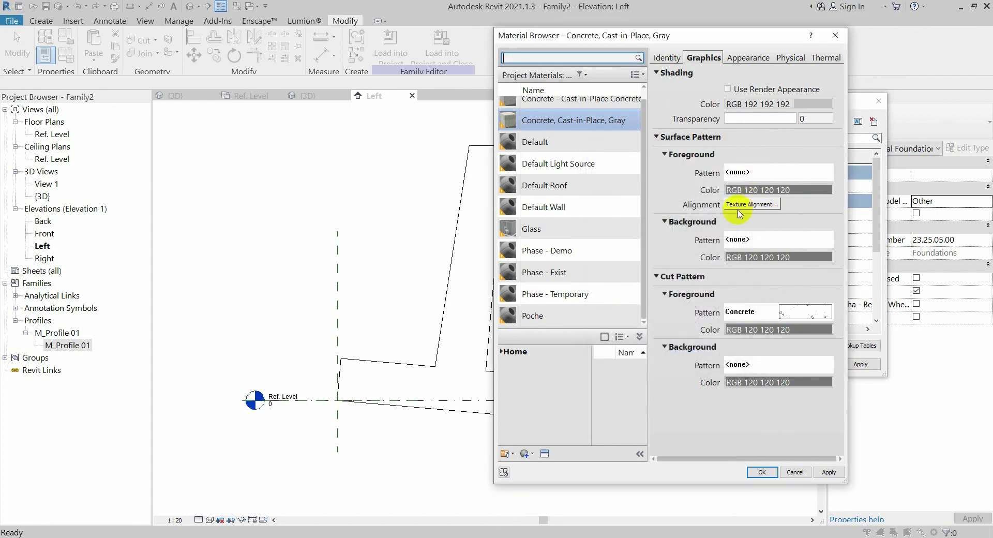
pyautogui.click(772, 179)
pyautogui.scroll(-3, 666, 282)
pyautogui.click(608, 341)
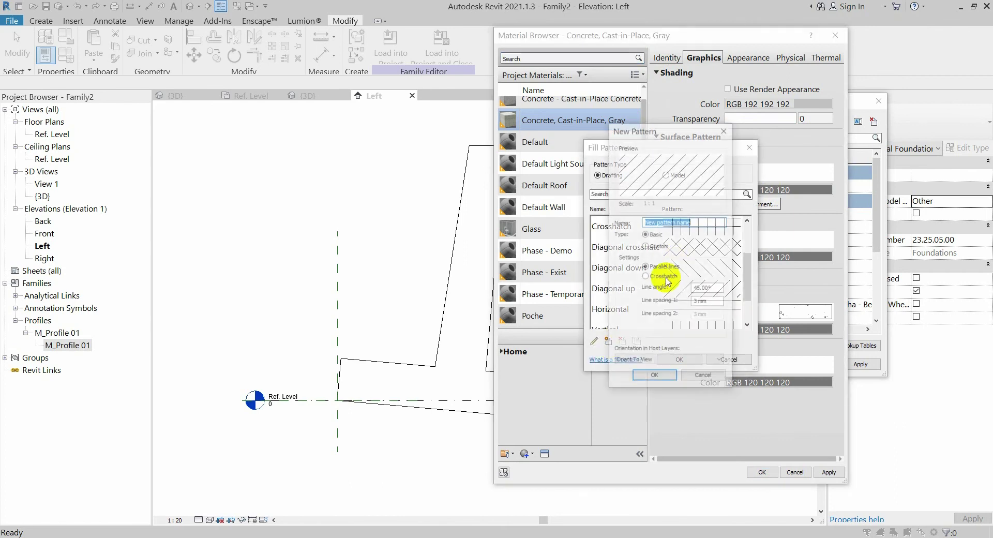
pyautogui.click(645, 246)
pyautogui.click(703, 282)
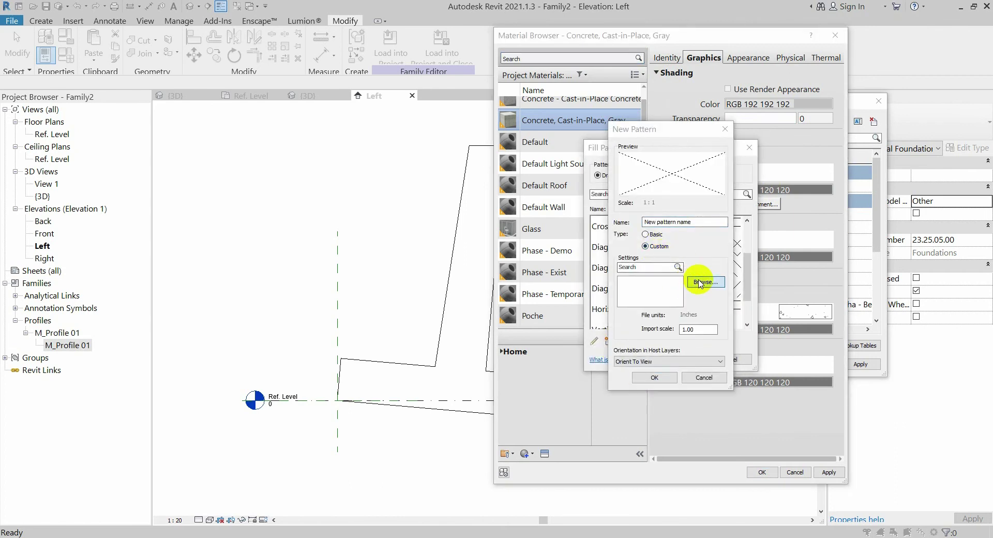
pyautogui.doubleClick(407, 315)
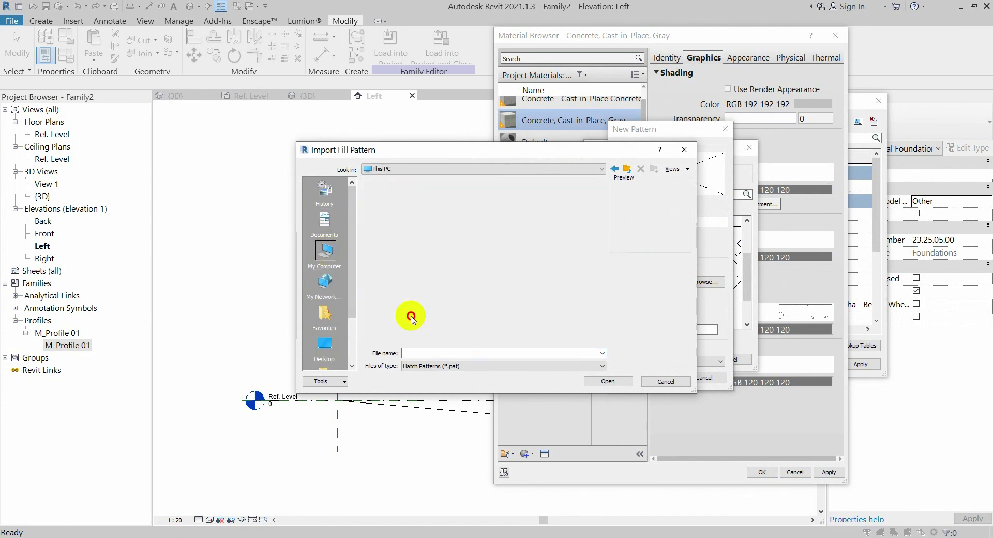
pyautogui.doubleClick(409, 261)
pyautogui.doubleClick(408, 209)
pyautogui.scroll(-1, 404, 259)
pyautogui.doubleClick(405, 312)
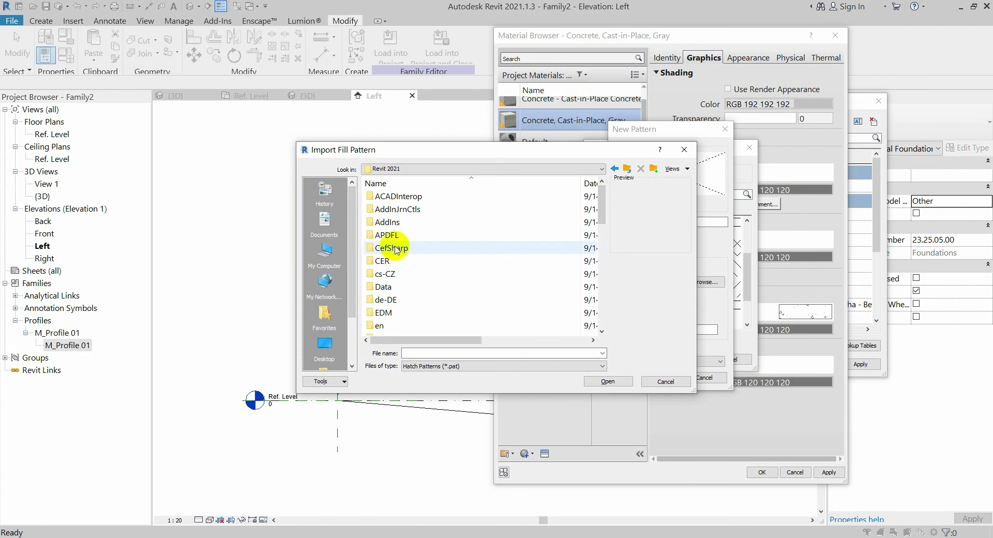
pyautogui.doubleClick(383, 284)
# Import Sand from revit.pat as the surface foreground pattern and apply the material changes
pyautogui.click(389, 212)
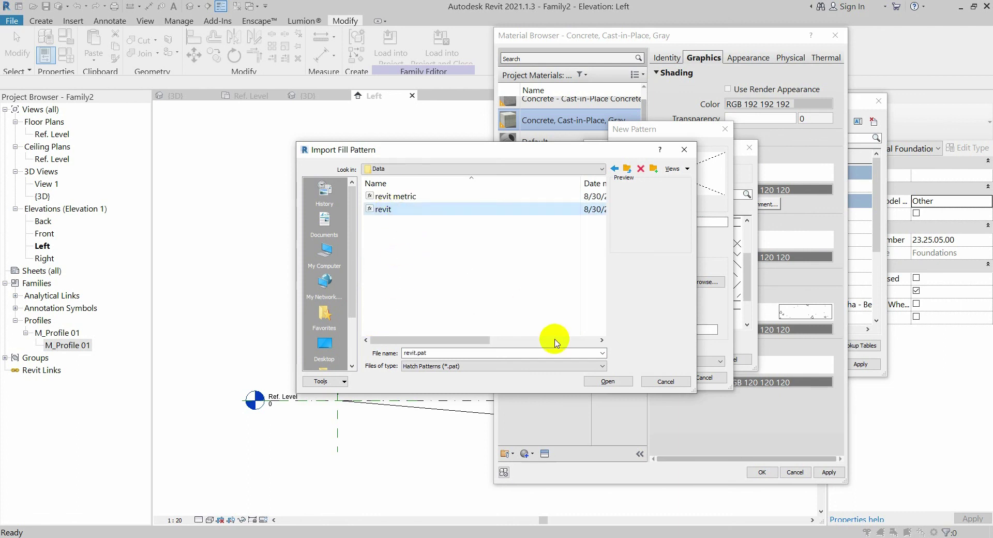
pyautogui.click(606, 382)
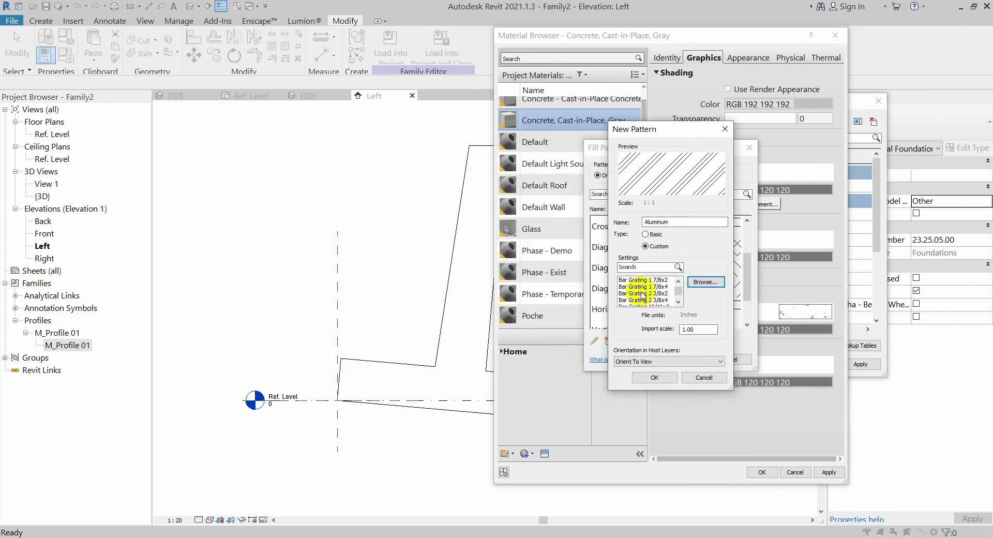
pyautogui.click(636, 288)
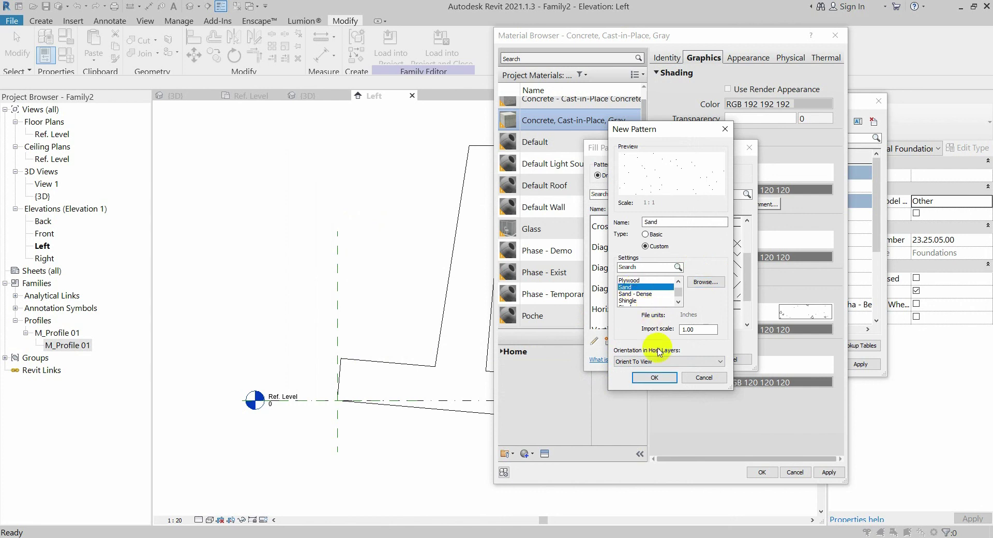
pyautogui.click(665, 382)
pyautogui.click(671, 421)
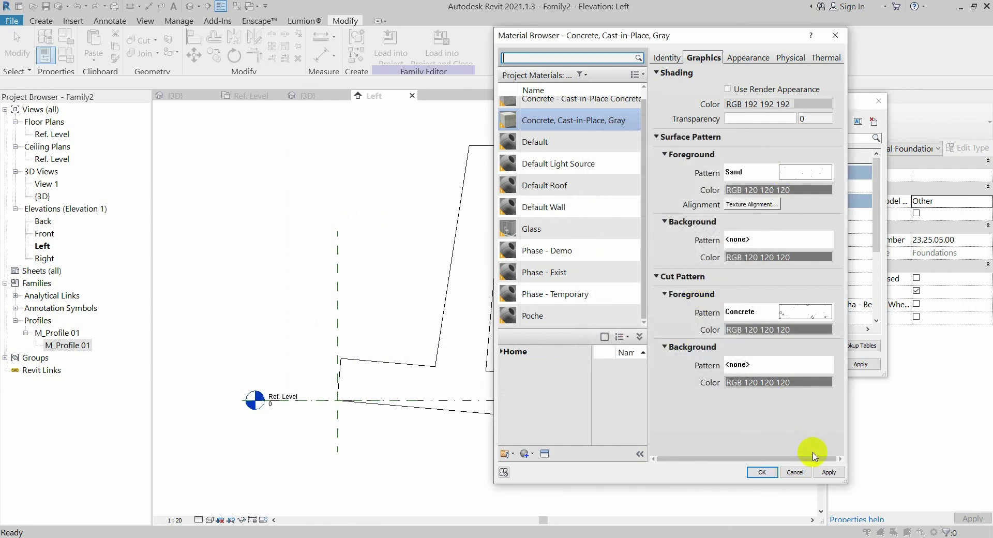
pyautogui.click(828, 472)
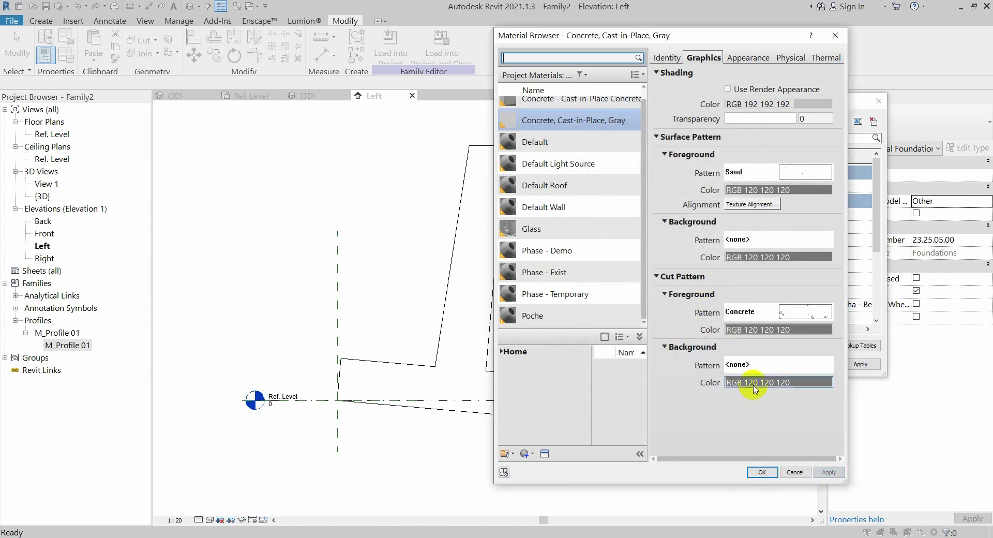
pyautogui.click(760, 472)
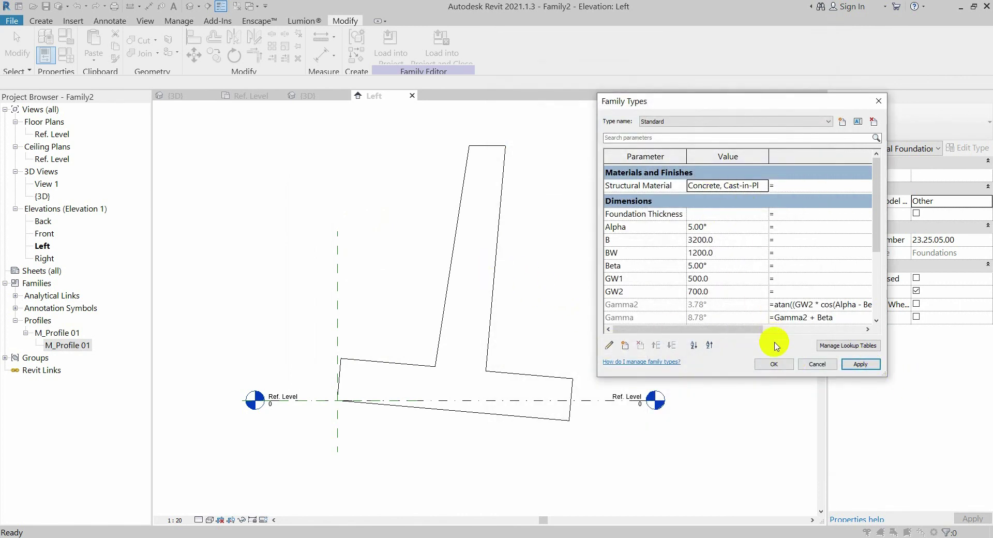
# Associate the foundation sweep's material with the Structural Material family parameter
pyautogui.click(774, 364)
pyautogui.click(494, 239)
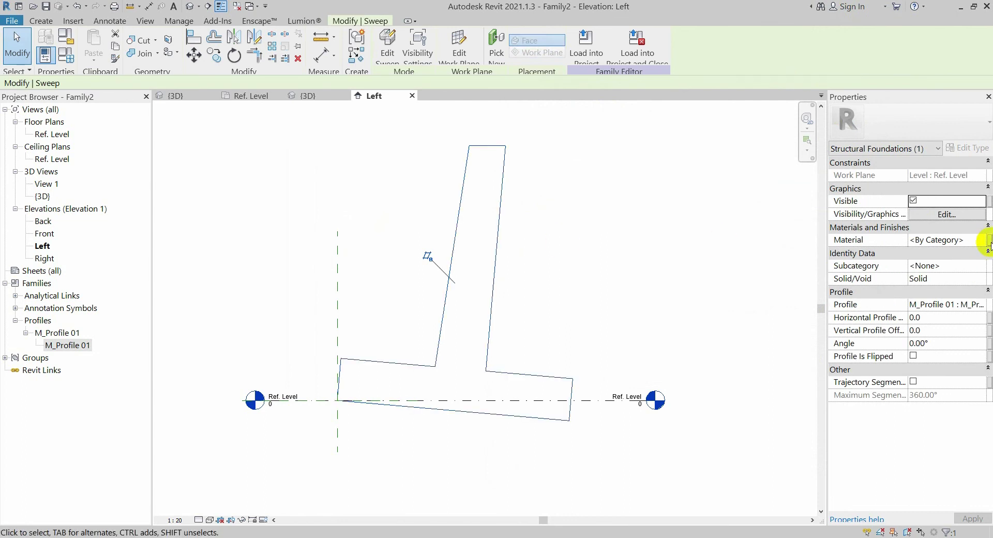
pyautogui.click(989, 241)
pyautogui.click(472, 222)
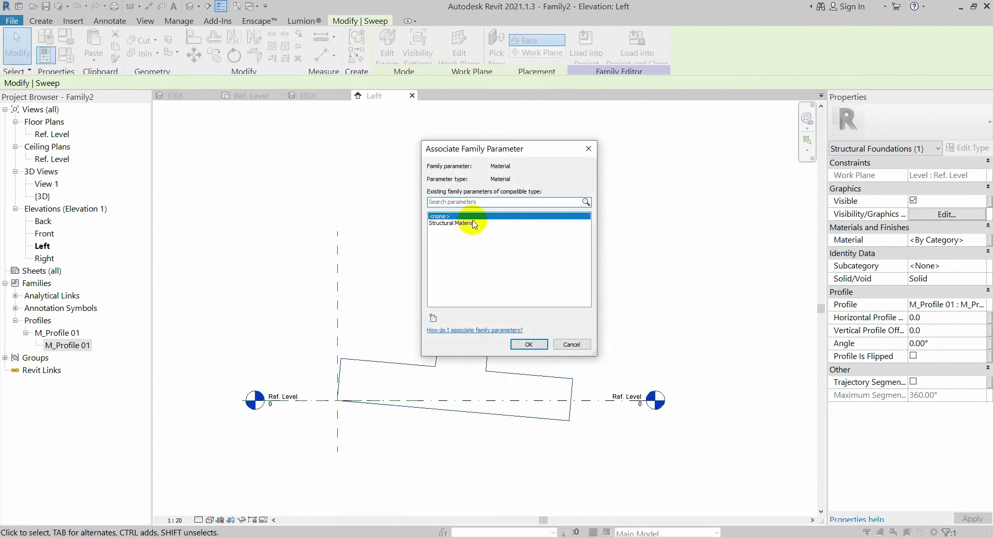
pyautogui.click(526, 344)
pyautogui.click(608, 286)
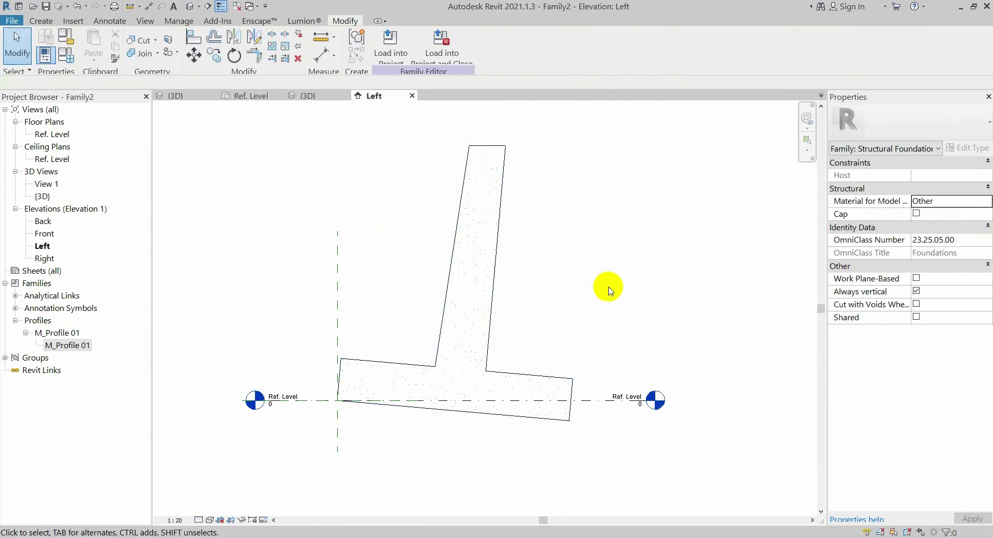
# Reselect the sweep and check its visibility settings, leaving them unchanged
pyautogui.click(501, 235)
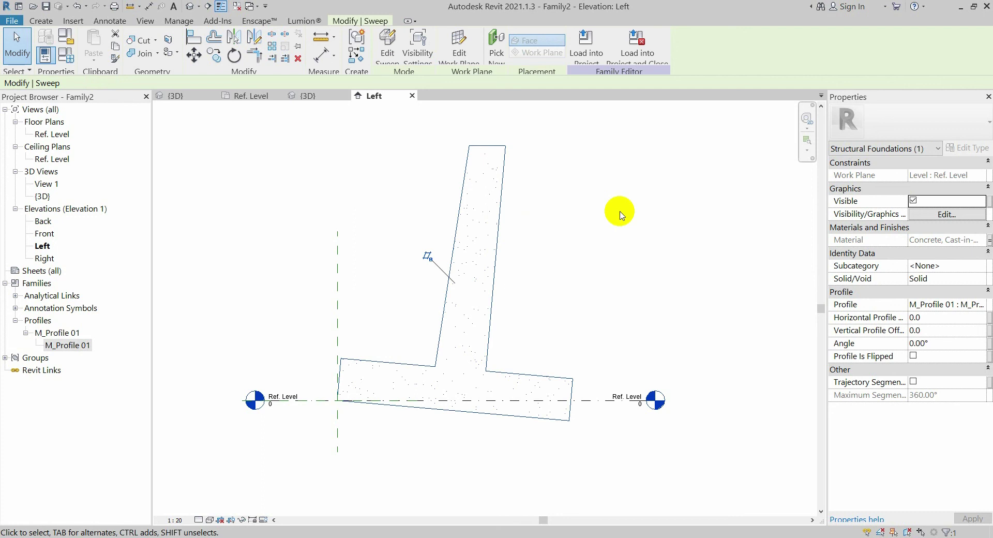
pyautogui.click(540, 250)
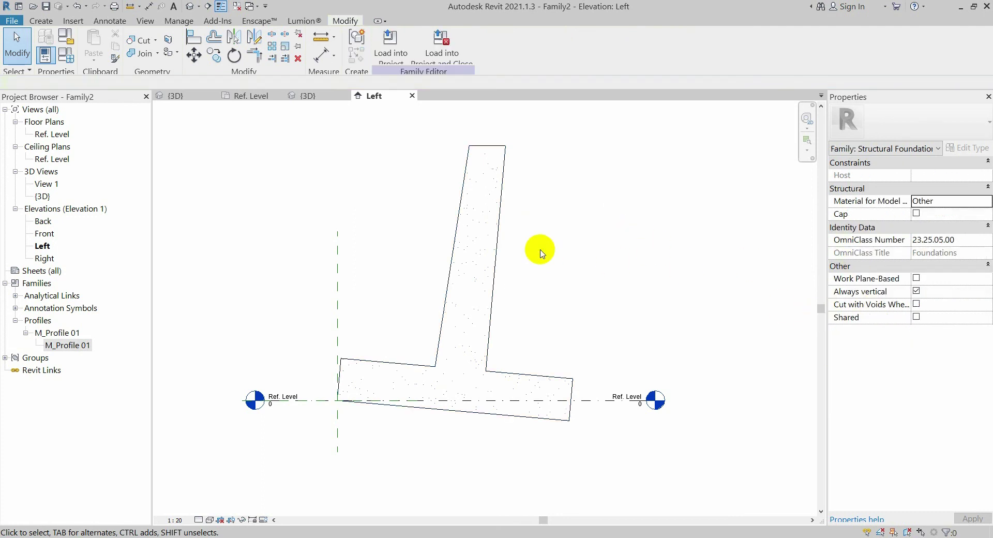
pyautogui.click(504, 231)
pyautogui.click(963, 217)
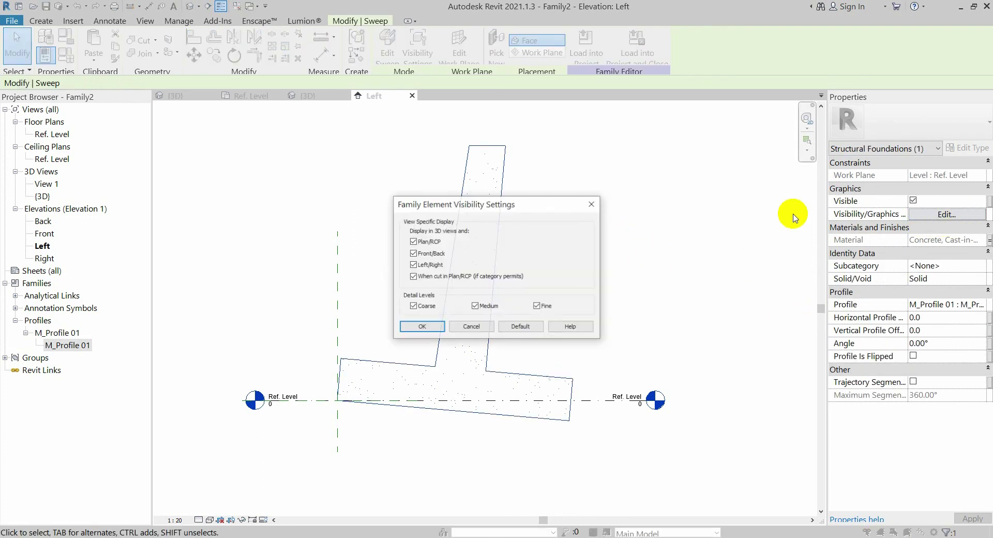
pyautogui.click(593, 204)
pyautogui.click(681, 206)
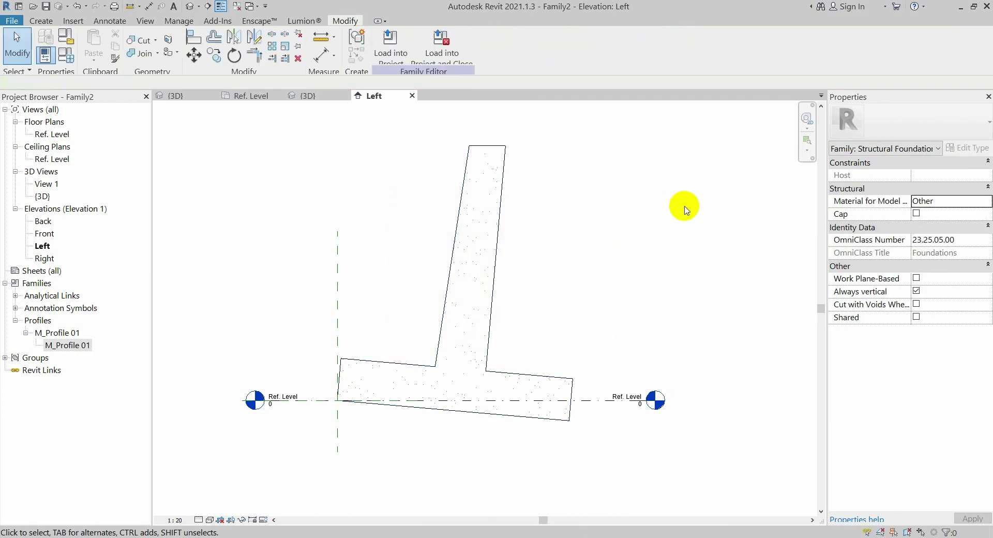
pyautogui.scroll(1, 512, 251)
pyautogui.scroll(-1, 497, 253)
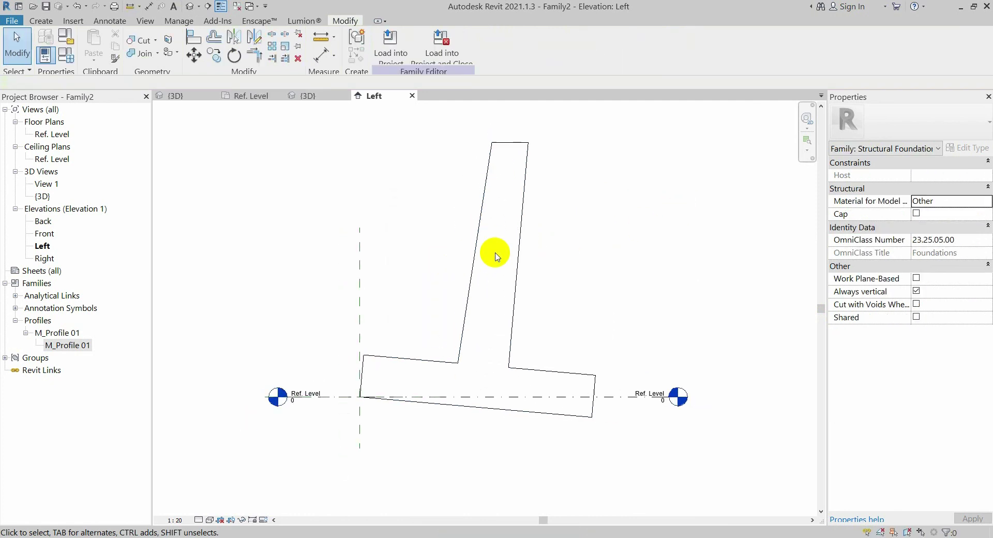
pyautogui.scroll(1, 414, 207)
pyautogui.click(327, 99)
pyautogui.scroll(2, 421, 266)
pyautogui.keyDown('shift'); pyautogui.moveTo(421, 277); pyautogui.dragTo(455, 294, button='middle'); pyautogui.keyUp('shift')
pyautogui.click(768, 110)
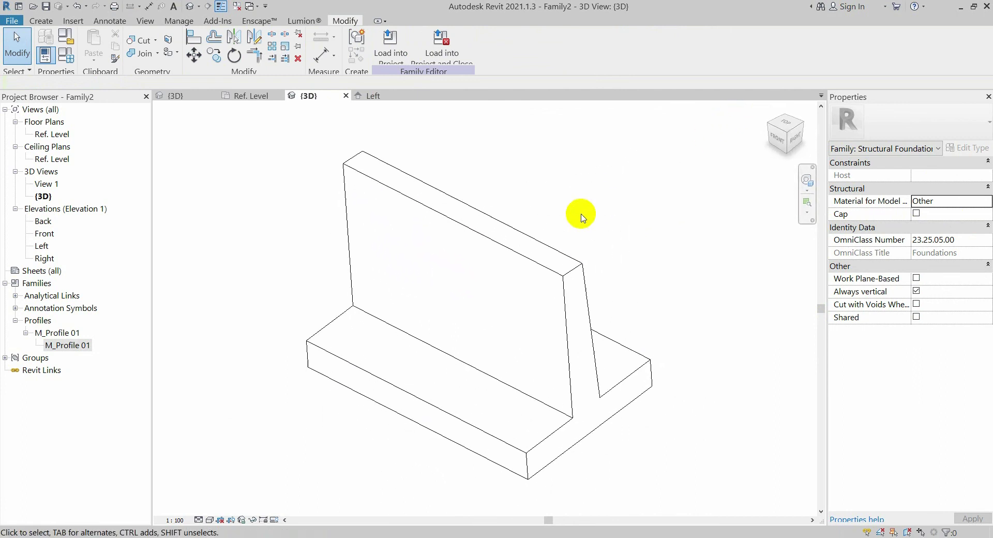
pyautogui.keyDown('shift'); pyautogui.moveTo(333, 421); pyautogui.dragTo(598, 337, button='middle'); pyautogui.keyUp('shift')
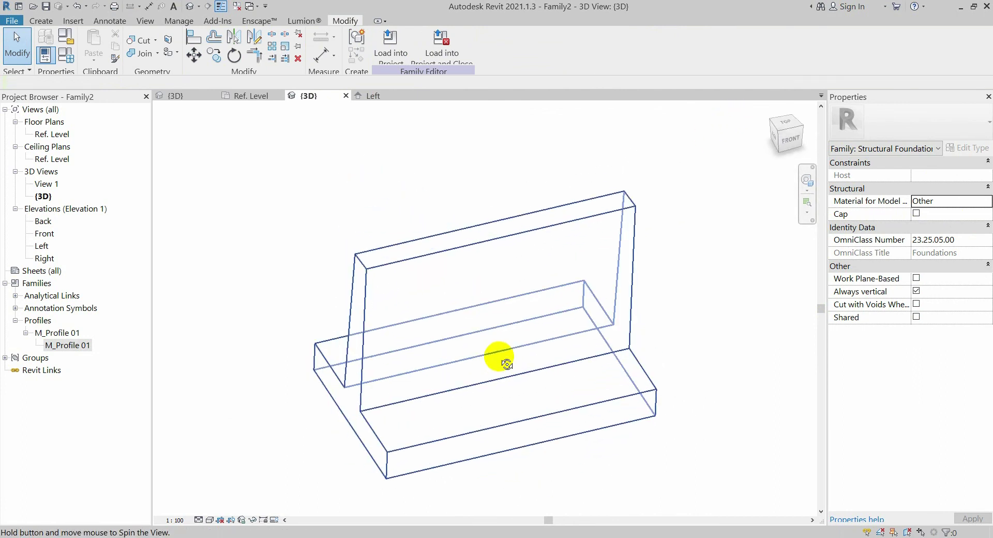
pyautogui.keyDown('shift'); pyautogui.moveTo(355, 445); pyautogui.dragTo(612, 433, button='middle'); pyautogui.keyUp('shift')
pyautogui.moveTo(737, 429)
pyautogui.keyDown('shift'); pyautogui.mouseDown(button='middle')
pyautogui.moveTo(371, 455)
pyautogui.moveTo(486, 368)
pyautogui.moveTo(682, 388)
pyautogui.moveTo(542, 471)
pyautogui.moveTo(516, 452)
pyautogui.moveTo(427, 478)
pyautogui.mouseUp(button='middle'); pyautogui.keyUp('shift')
pyautogui.click(205, 524)
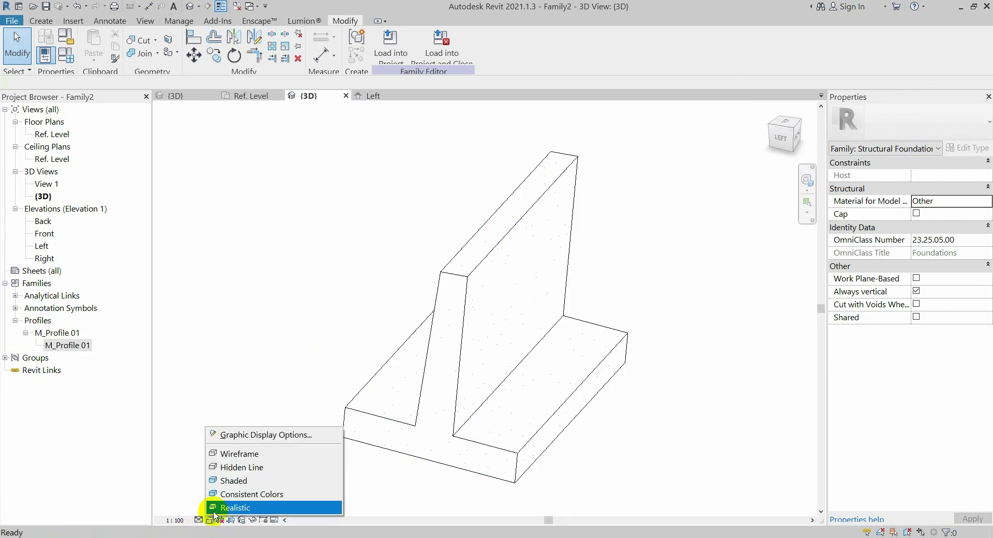
pyautogui.click(233, 480)
pyautogui.moveTo(371, 379)
pyautogui.keyDown('shift'); pyautogui.mouseDown(button='middle')
pyautogui.moveTo(444, 311)
pyautogui.moveTo(518, 394)
pyautogui.moveTo(350, 444)
pyautogui.mouseUp(button='middle'); pyautogui.keyUp('shift')
pyautogui.moveTo(662, 390)
pyautogui.keyDown('shift'); pyautogui.mouseDown(button='middle')
pyautogui.moveTo(545, 419)
pyautogui.moveTo(501, 304)
pyautogui.moveTo(658, 319)
pyautogui.moveTo(544, 392)
pyautogui.moveTo(602, 377)
pyautogui.moveTo(641, 395)
pyautogui.moveTo(569, 377)
pyautogui.moveTo(556, 437)
pyautogui.moveTo(571, 376)
pyautogui.moveTo(532, 395)
pyautogui.mouseUp(button='middle'); pyautogui.keyUp('shift')
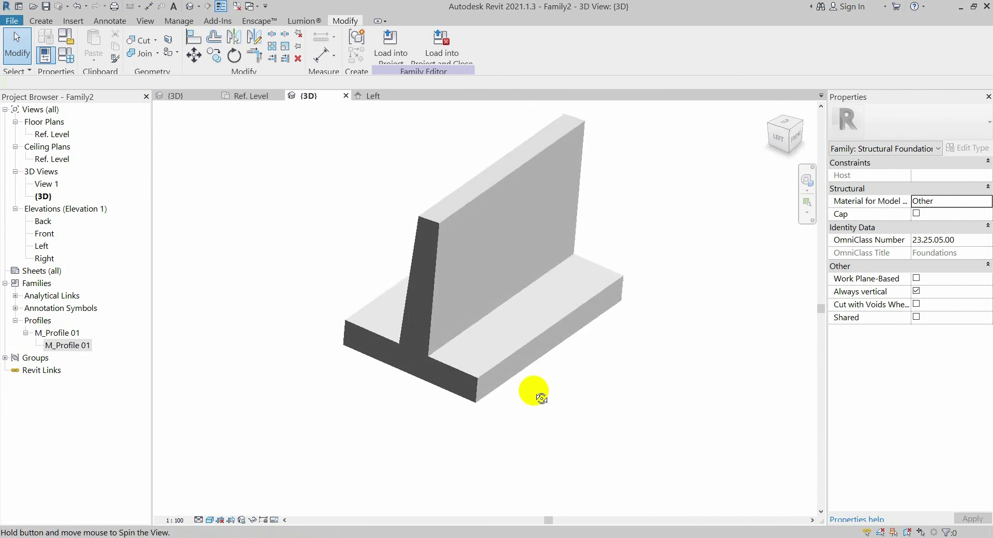
pyautogui.click(208, 519)
pyautogui.click(213, 505)
pyautogui.moveTo(379, 423)
pyautogui.keyDown('shift'); pyautogui.mouseDown(button='middle')
pyautogui.moveTo(459, 410)
pyautogui.moveTo(282, 403)
pyautogui.moveTo(557, 360)
pyautogui.moveTo(594, 339)
pyautogui.moveTo(594, 401)
pyautogui.moveTo(454, 434)
pyautogui.moveTo(744, 405)
pyautogui.moveTo(692, 392)
pyautogui.moveTo(365, 389)
pyautogui.moveTo(418, 377)
pyautogui.moveTo(455, 410)
pyautogui.moveTo(461, 394)
pyautogui.moveTo(437, 434)
pyautogui.mouseUp(button='middle'); pyautogui.keyUp('shift')
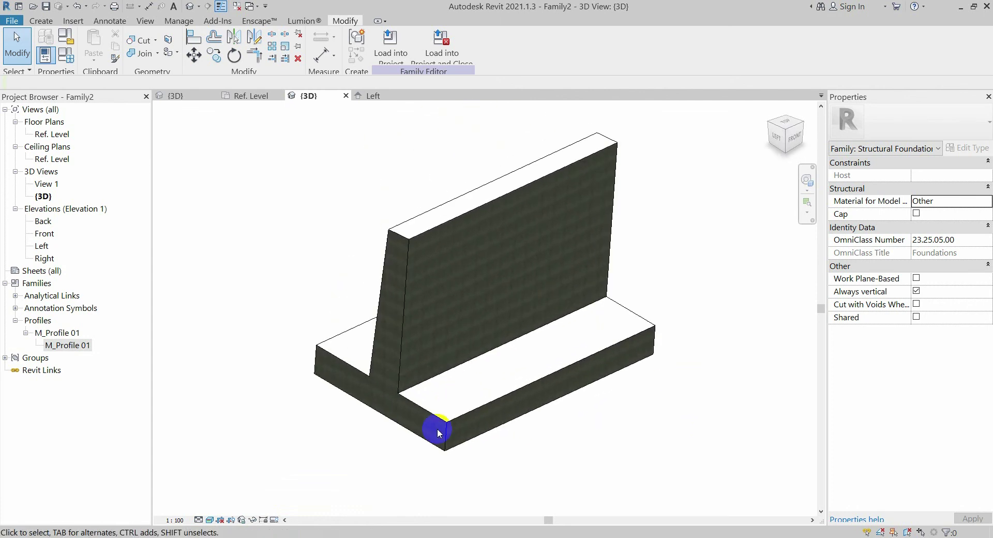
pyautogui.click(223, 515)
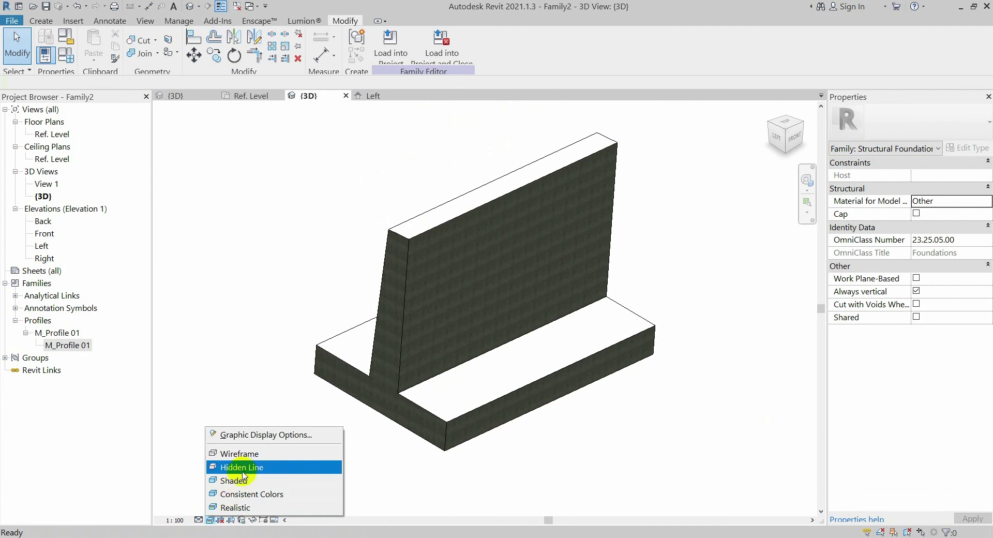
pyautogui.click(243, 467)
pyautogui.keyDown('shift'); pyautogui.moveTo(321, 372); pyautogui.dragTo(441, 467, button='middle'); pyautogui.keyUp('shift')
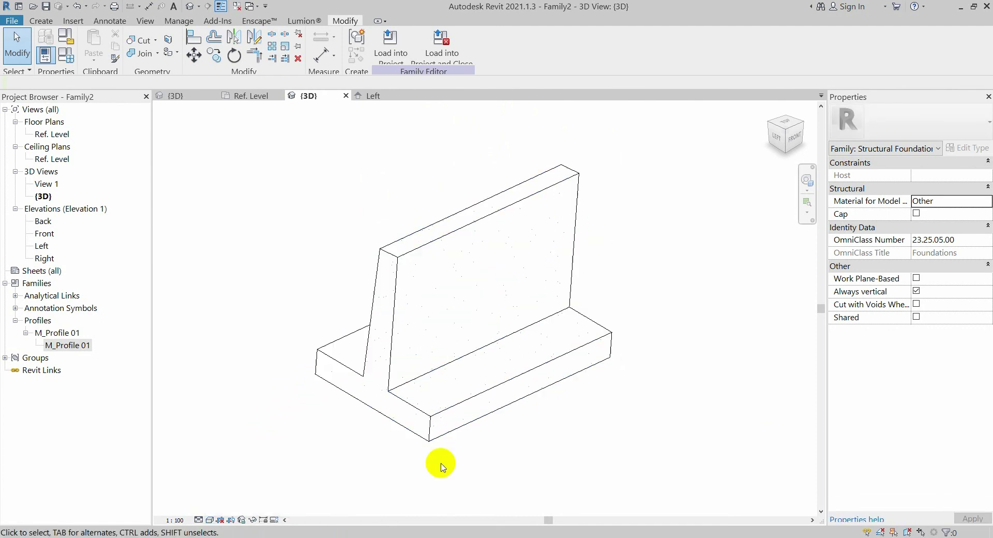
pyautogui.scroll(2, 388, 388)
pyautogui.moveTo(388, 388)
pyautogui.keyDown('shift'); pyautogui.mouseDown(button='middle')
pyautogui.moveTo(381, 433)
pyautogui.moveTo(388, 395)
pyautogui.moveTo(398, 422)
pyautogui.moveTo(388, 409)
pyautogui.mouseUp(button='middle'); pyautogui.keyUp('shift')
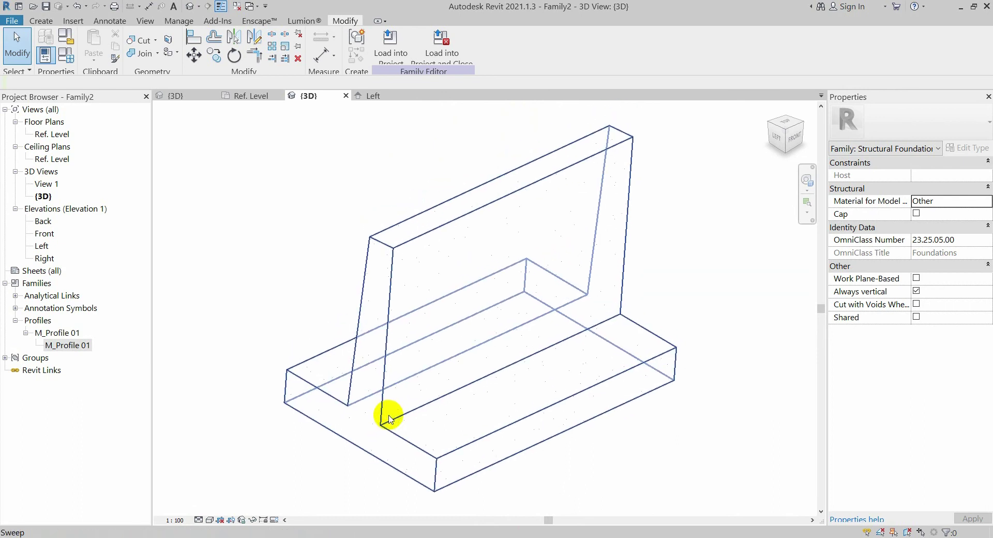
pyautogui.scroll(-1, 237, 293)
pyautogui.moveTo(234, 290); pyautogui.dragTo(269, 292, button='middle')
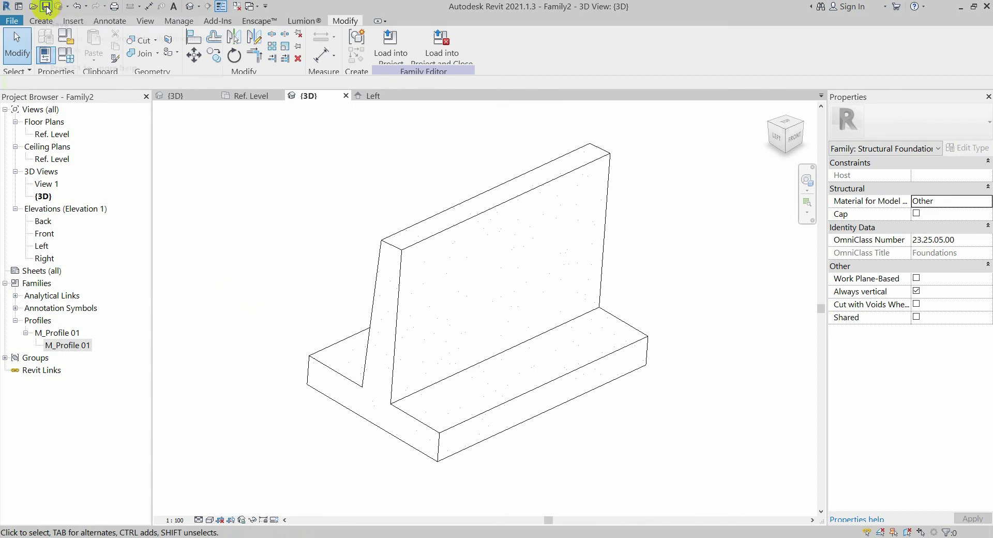
# Collapse all view, profile and family nodes in the Project Browser
pyautogui.click(16, 212)
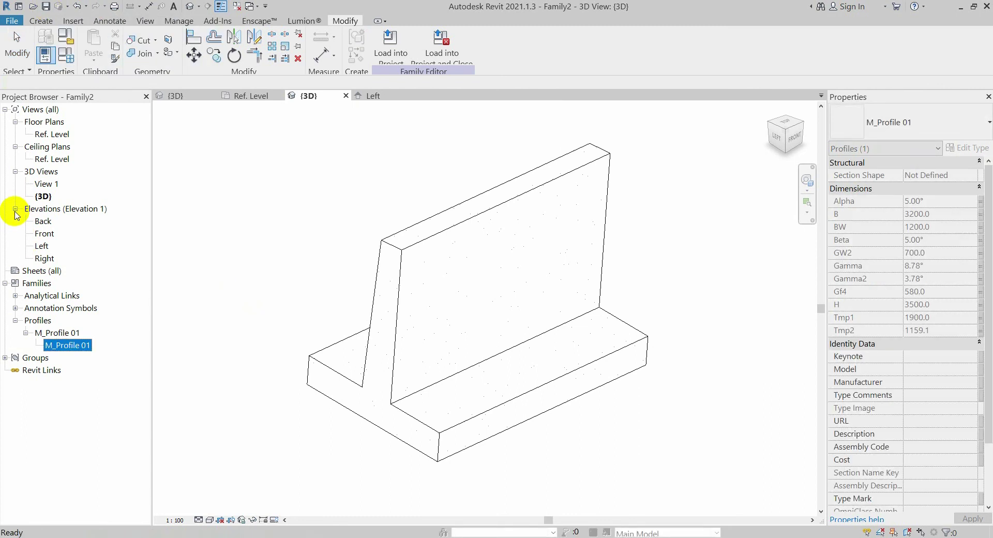
pyautogui.click(15, 208)
pyautogui.click(15, 171)
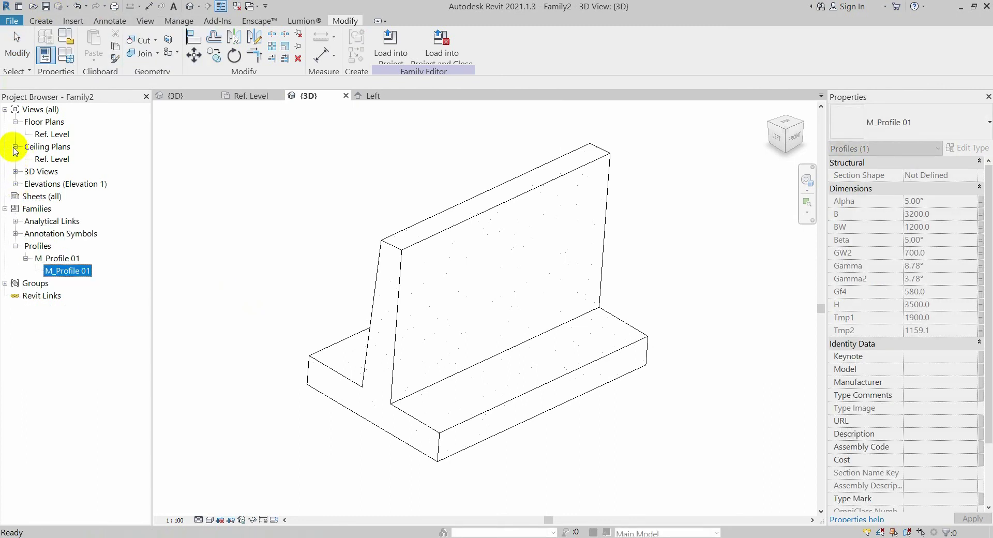
pyautogui.click(15, 147)
pyautogui.click(15, 122)
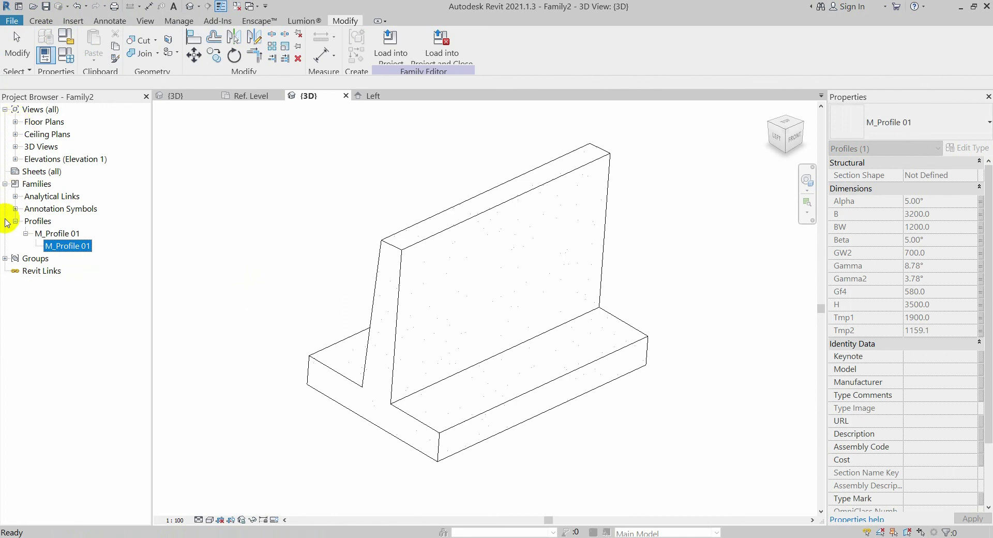
pyautogui.click(25, 234)
pyautogui.click(16, 221)
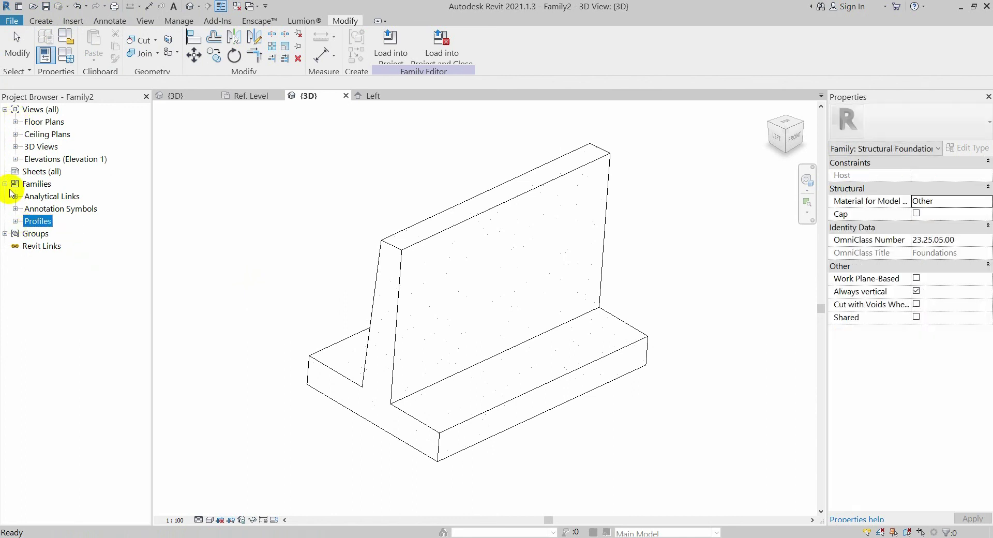
pyautogui.click(5, 184)
pyautogui.click(4, 109)
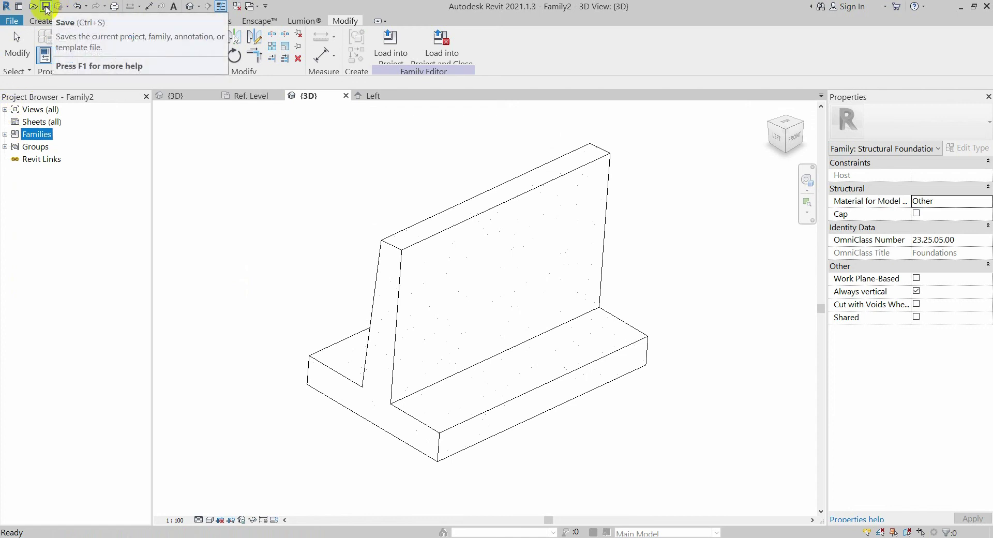
# Save the family as M_Retainingwall_Par_Foundation 01 in Desktop > Structural Foundation
pyautogui.click(45, 7)
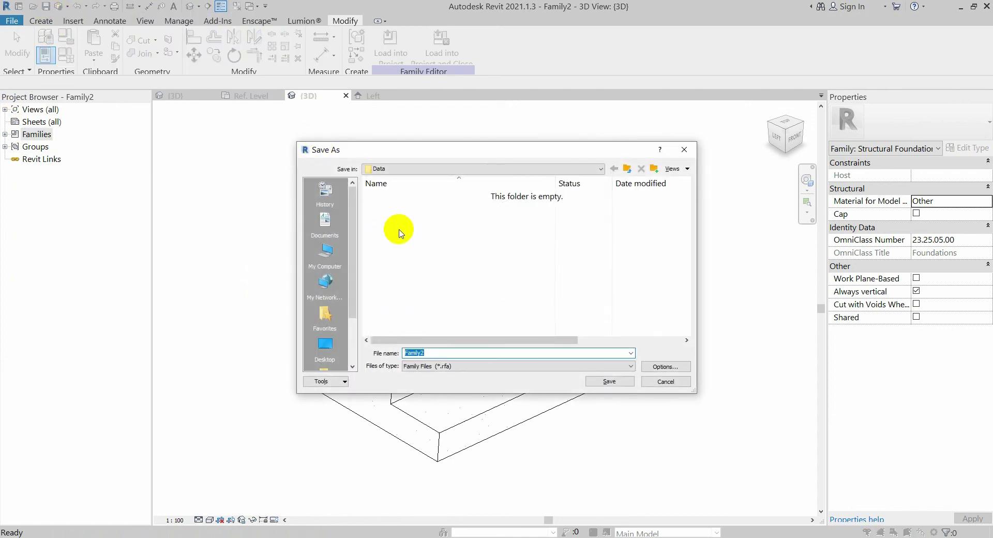
pyautogui.click(325, 254)
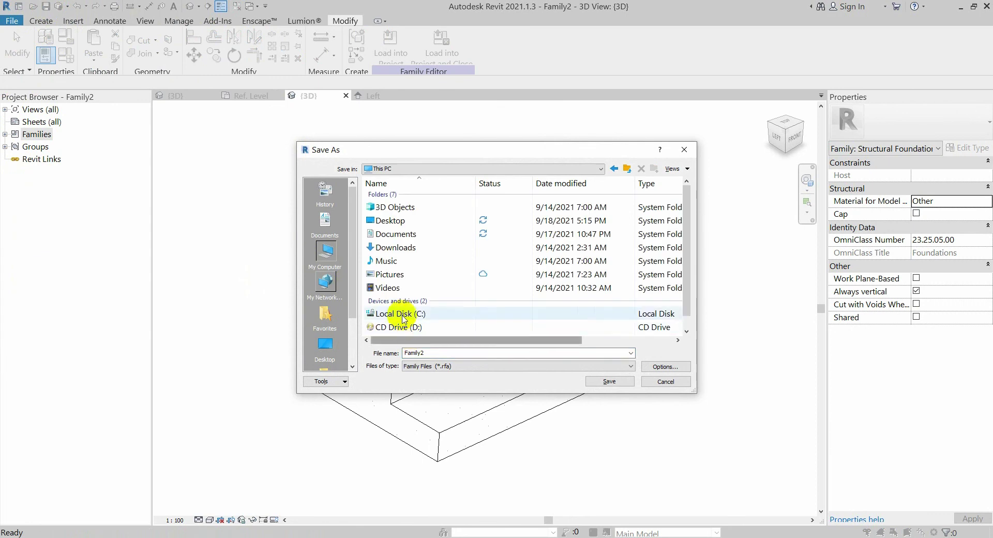
pyautogui.click(325, 346)
pyautogui.doubleClick(393, 273)
pyautogui.write('M_Retainingwall_Par_foundation 01')
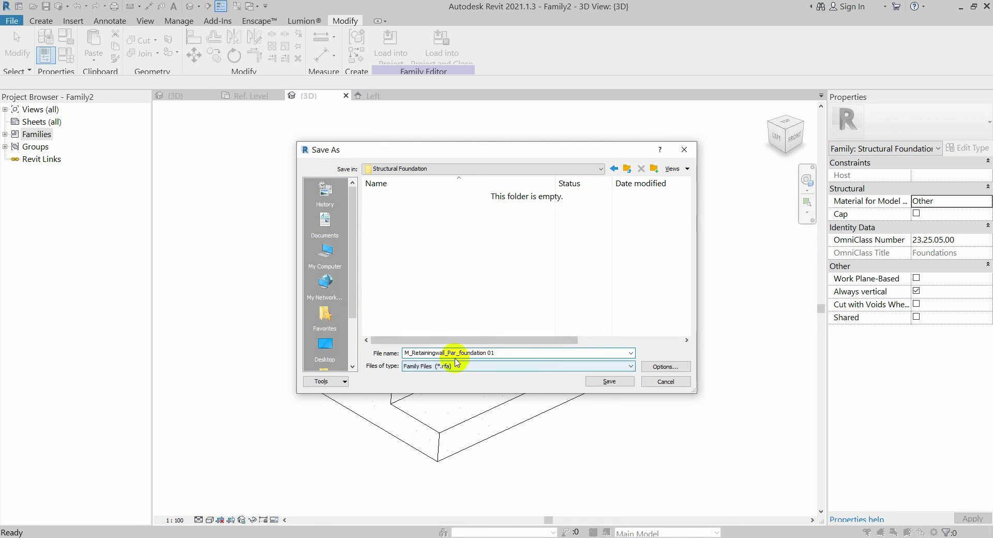
pyautogui.click(463, 352)
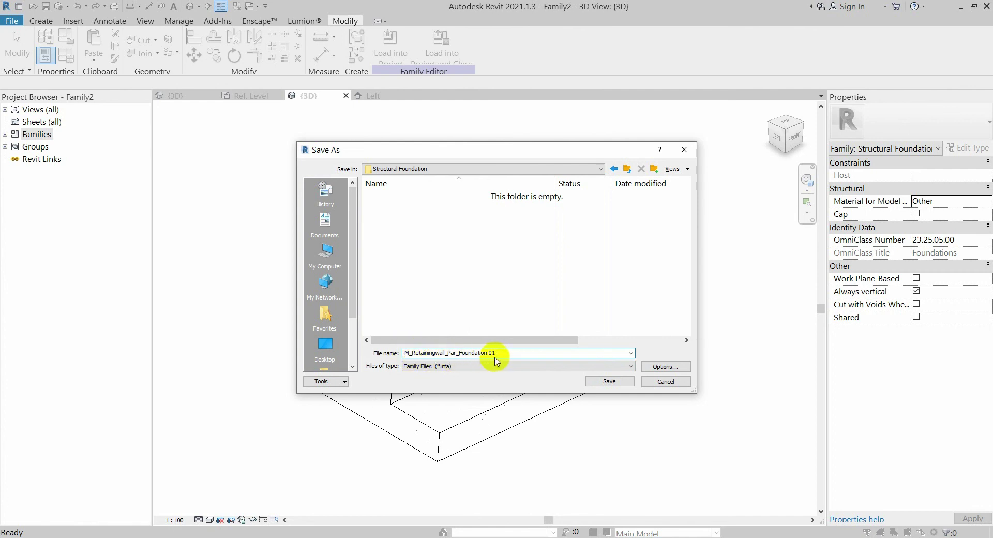
pyautogui.click(609, 383)
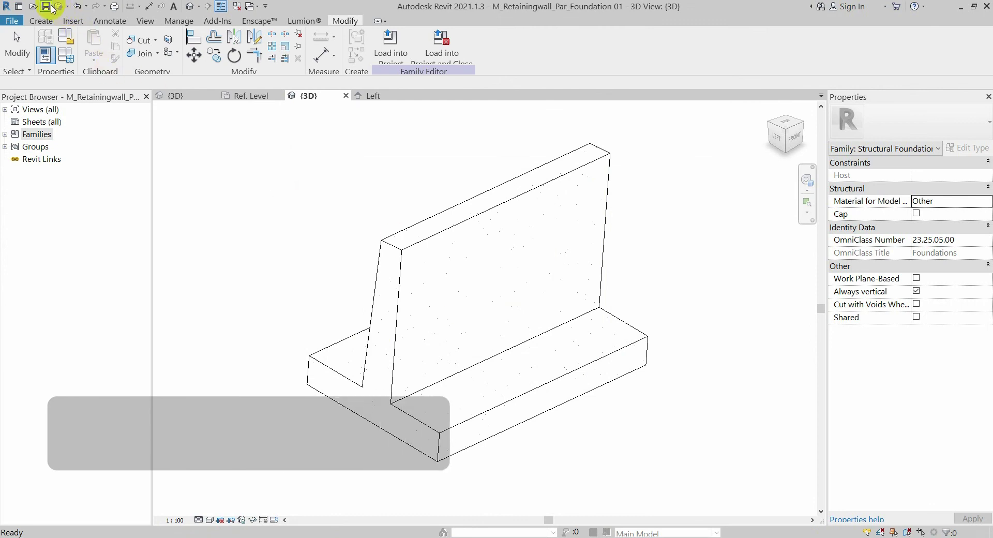
pyautogui.scroll(2, 401, 254)
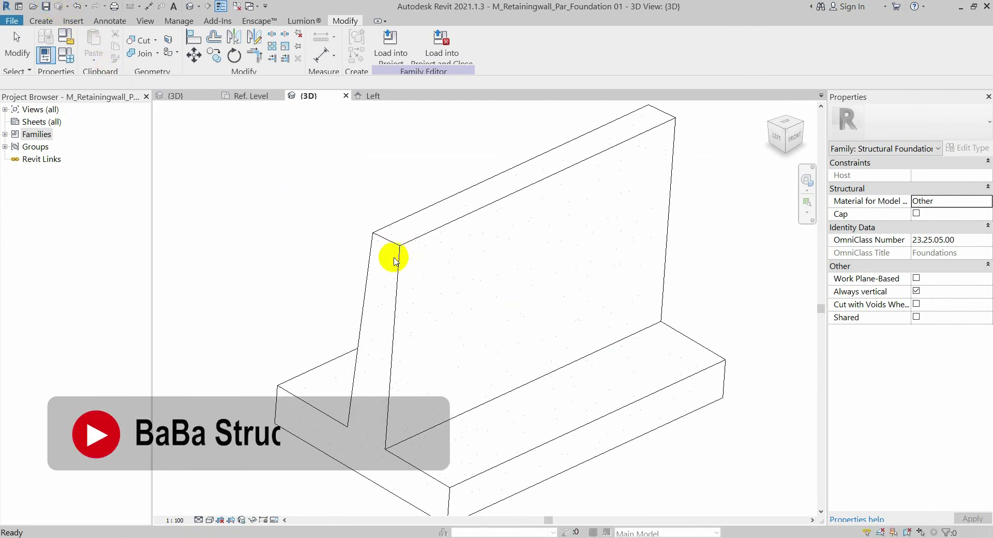
pyautogui.scroll(-1, 394, 262)
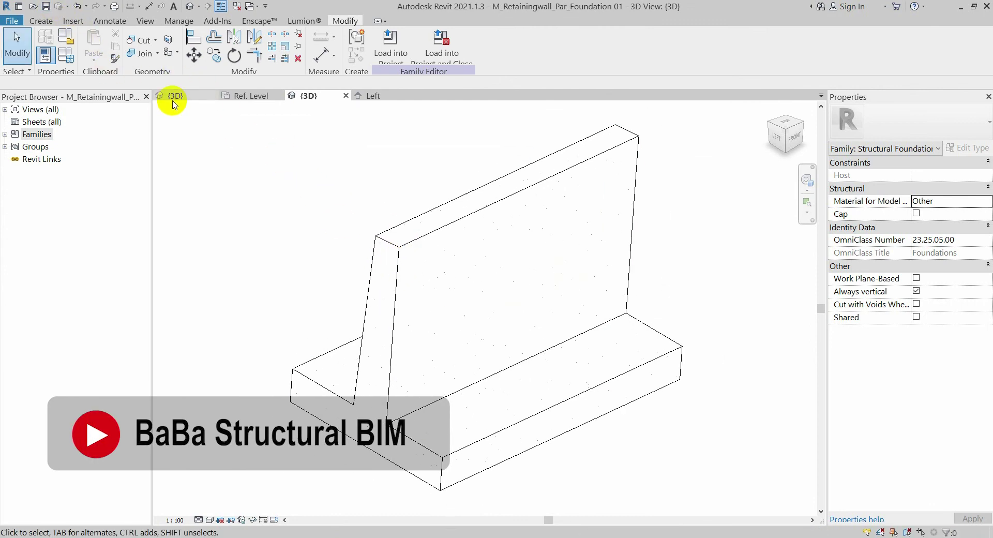
pyautogui.click(173, 98)
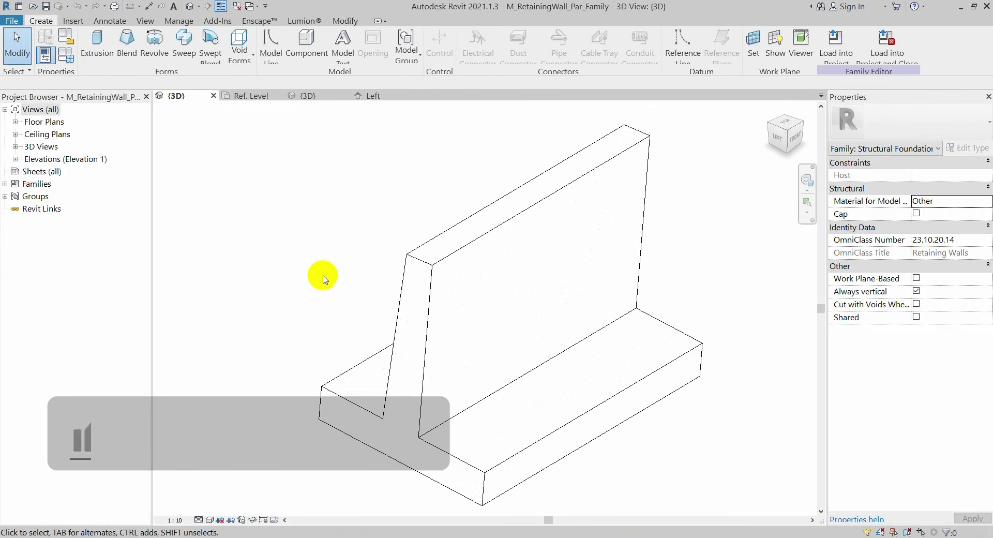
pyautogui.scroll(-1, 323, 279)
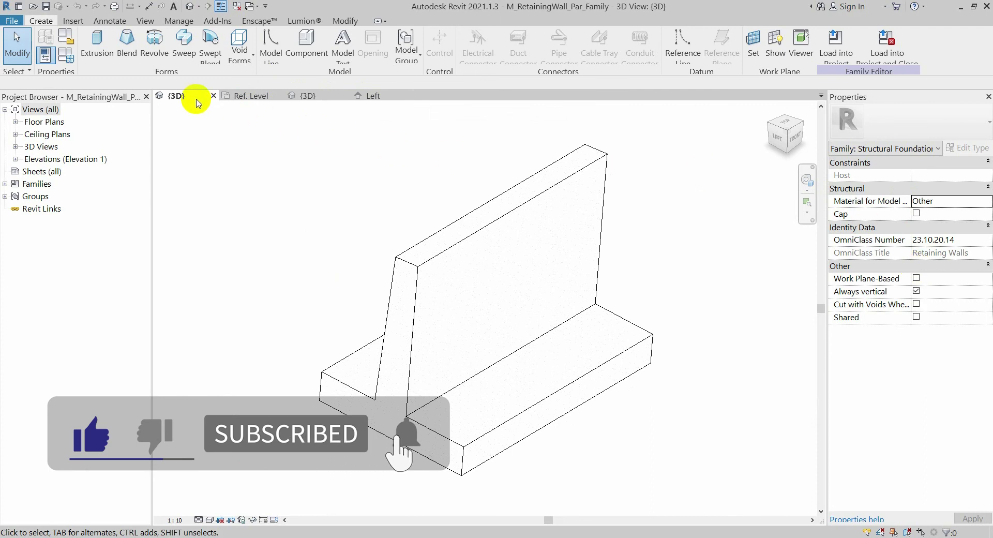
pyautogui.click(468, 254)
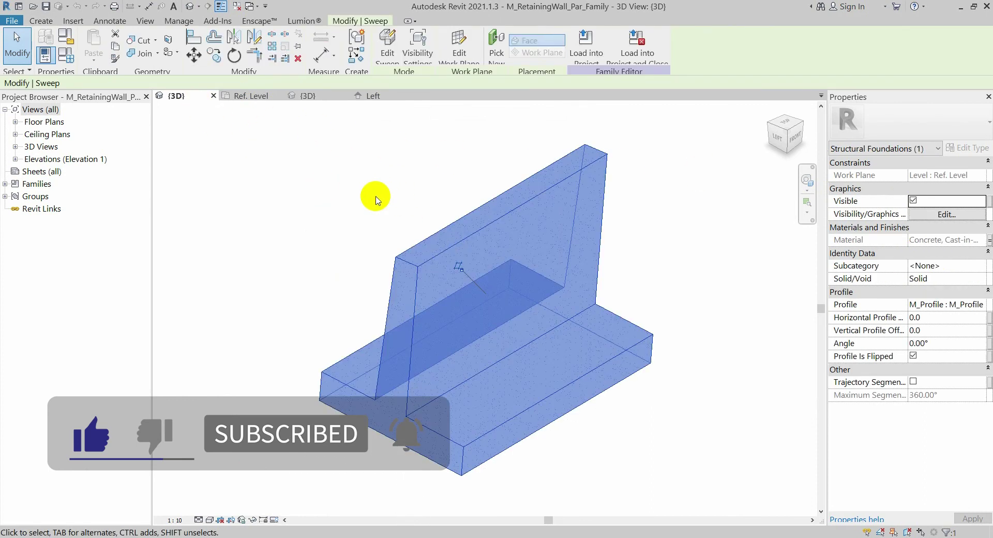
pyautogui.click(370, 194)
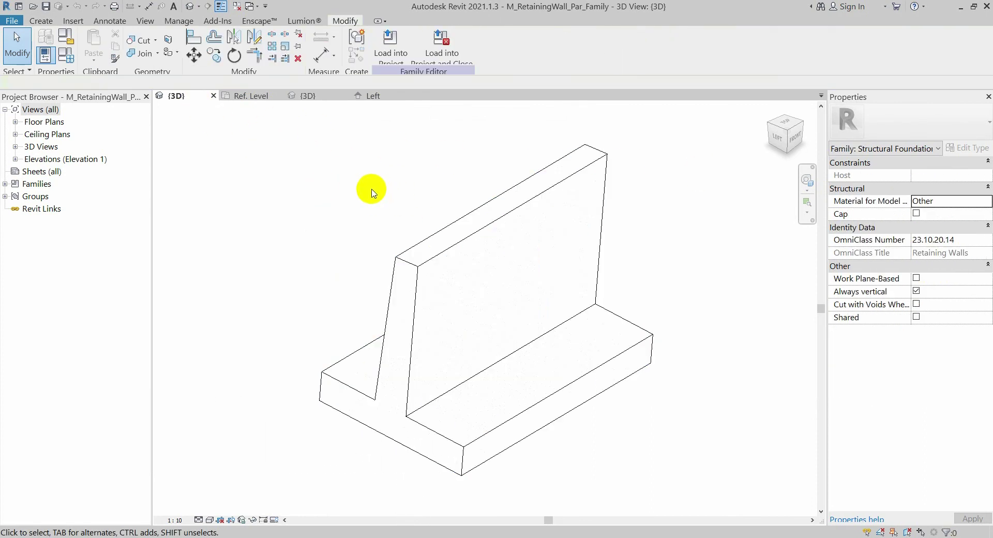
pyautogui.click(335, 100)
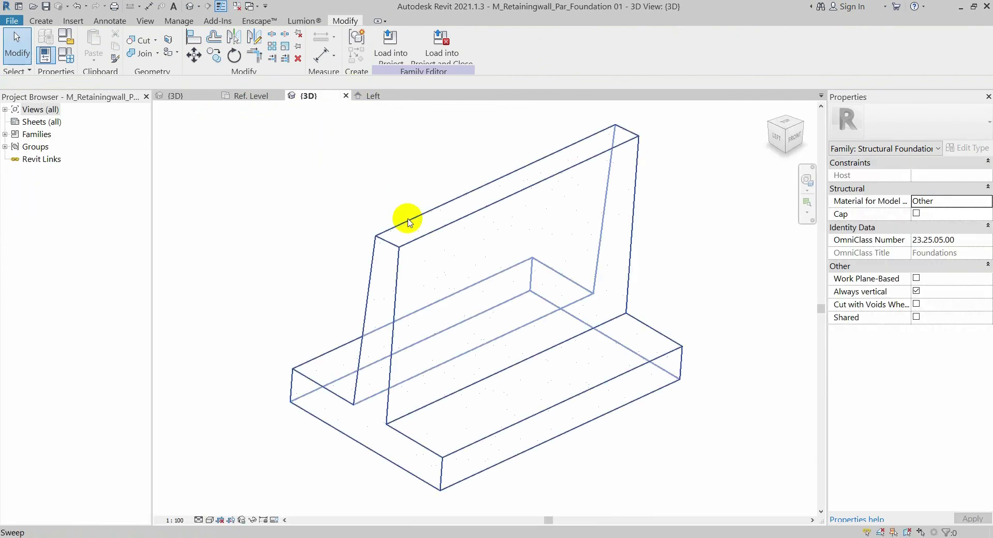
pyautogui.click(408, 215)
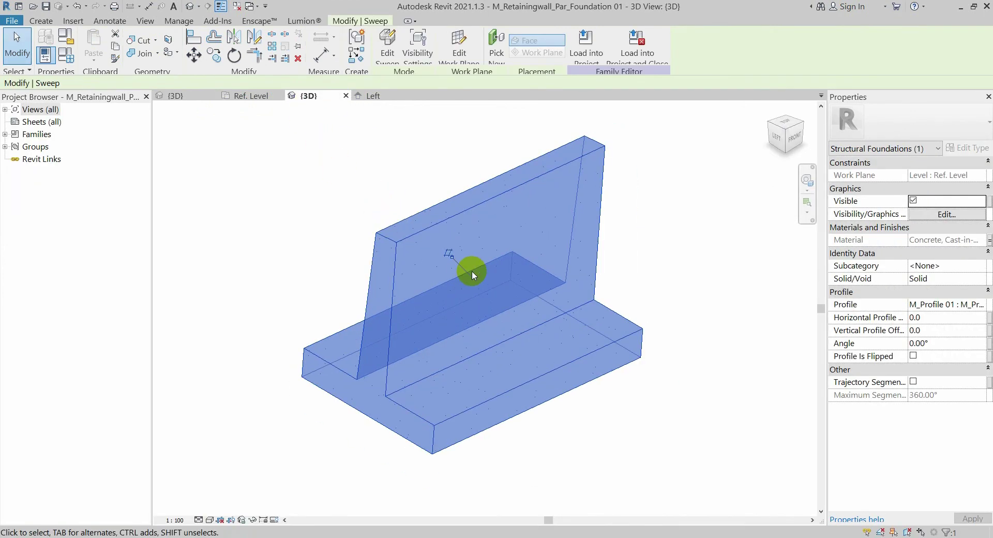
pyautogui.scroll(-1, 337, 233)
pyautogui.click(321, 222)
pyautogui.moveTo(412, 310)
pyautogui.keyDown('shift'); pyautogui.mouseDown(button='middle')
pyautogui.moveTo(472, 343)
pyautogui.moveTo(325, 361)
pyautogui.moveTo(370, 337)
pyautogui.moveTo(333, 333)
pyautogui.mouseUp(button='middle'); pyautogui.keyUp('shift')
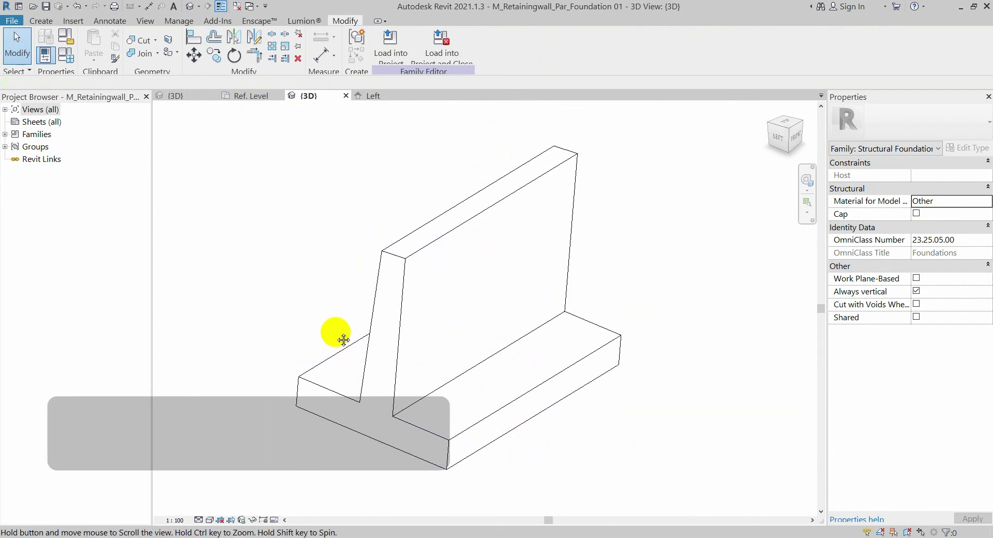
pyautogui.click(66, 56)
# Review the family parameters in Family Types, widening the Formula column to read the formulas
pyautogui.scroll(-3, 754, 207)
pyautogui.scroll(1, 741, 310)
pyautogui.scroll(-3, 740, 313)
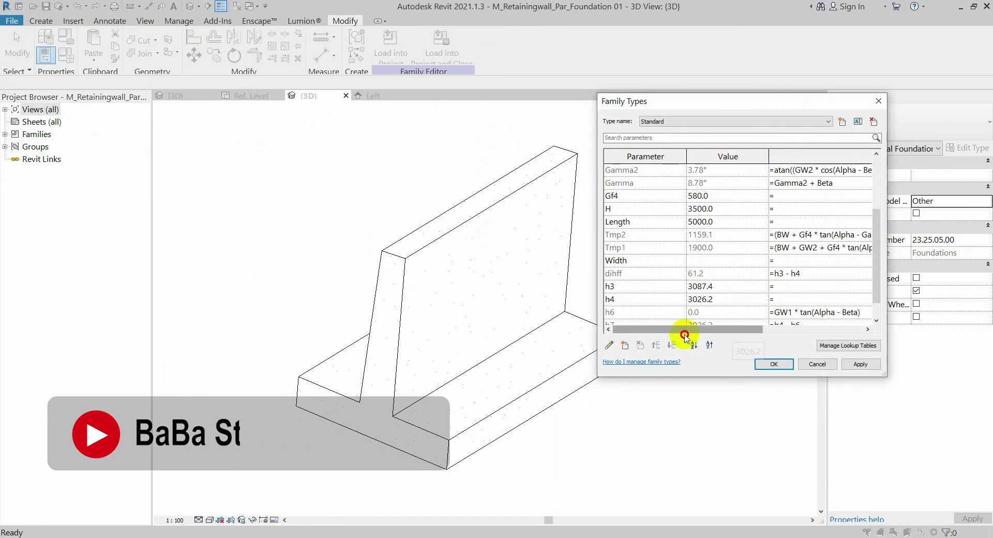
pyautogui.scroll(3, 688, 315)
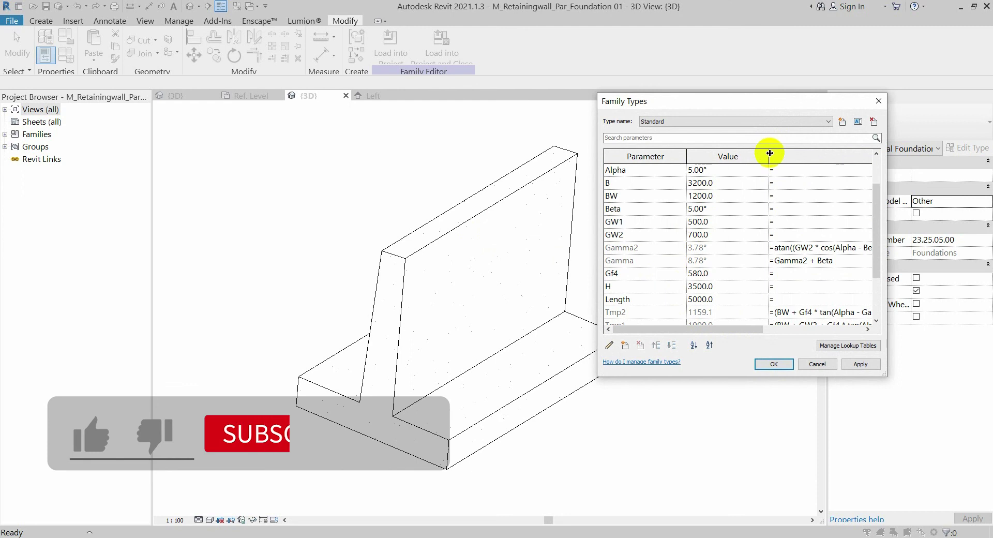
pyautogui.moveTo(769, 156); pyautogui.dragTo(754, 157)
pyautogui.scroll(-3, 703, 245)
pyautogui.scroll(2, 704, 244)
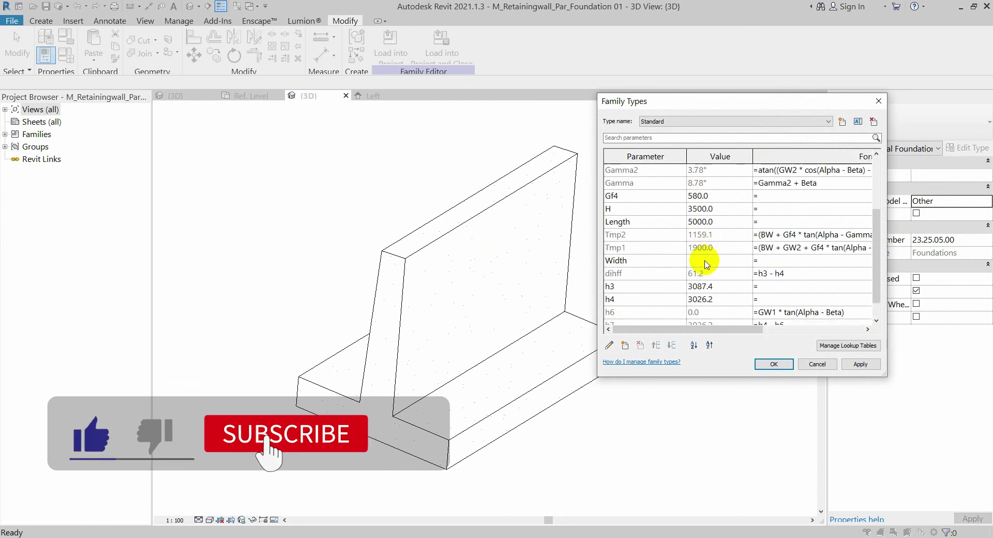
pyautogui.scroll(1, 703, 245)
pyautogui.scroll(-2, 665, 243)
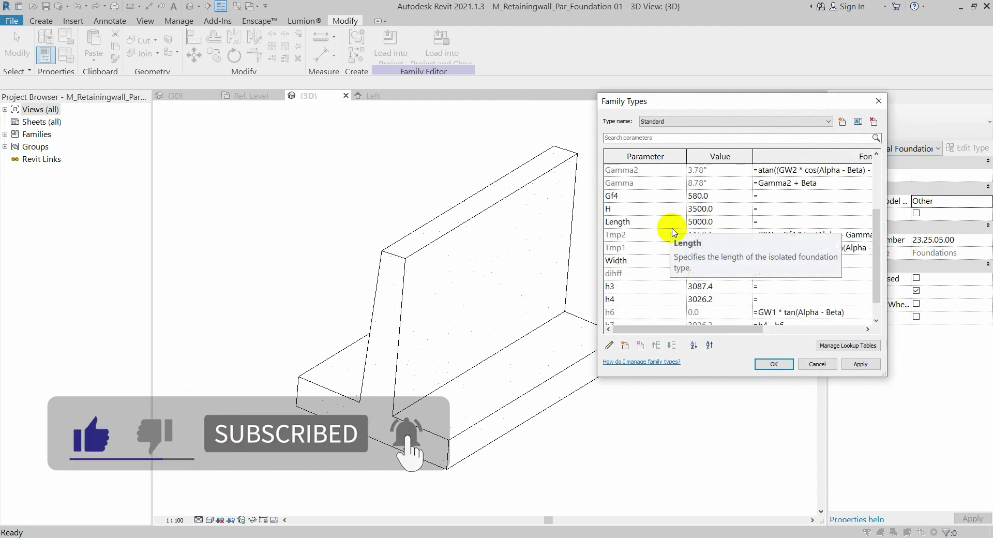
pyautogui.scroll(-1, 672, 245)
pyautogui.scroll(2, 678, 247)
pyautogui.scroll(1, 675, 246)
pyautogui.scroll(2, 675, 244)
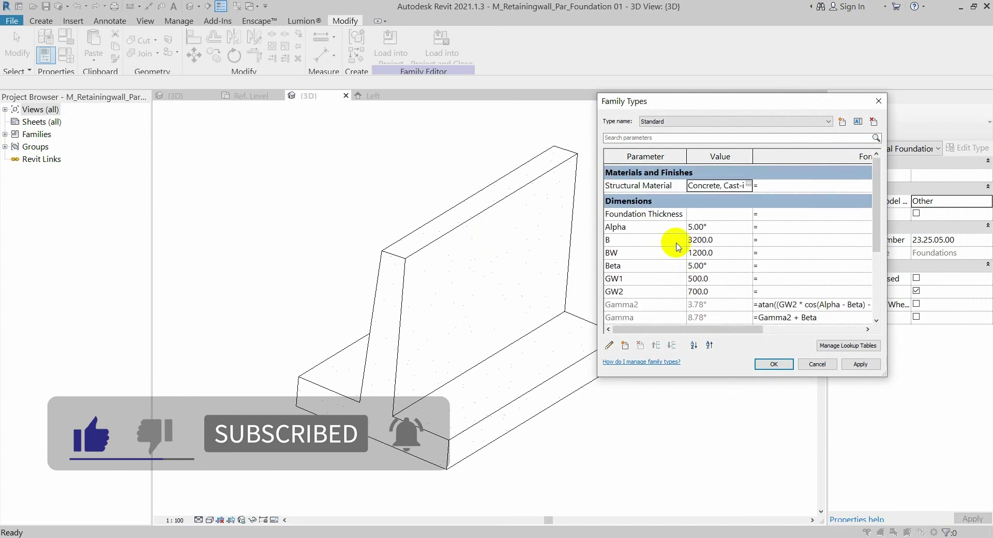
pyautogui.scroll(-1, 675, 244)
pyautogui.scroll(1, 676, 243)
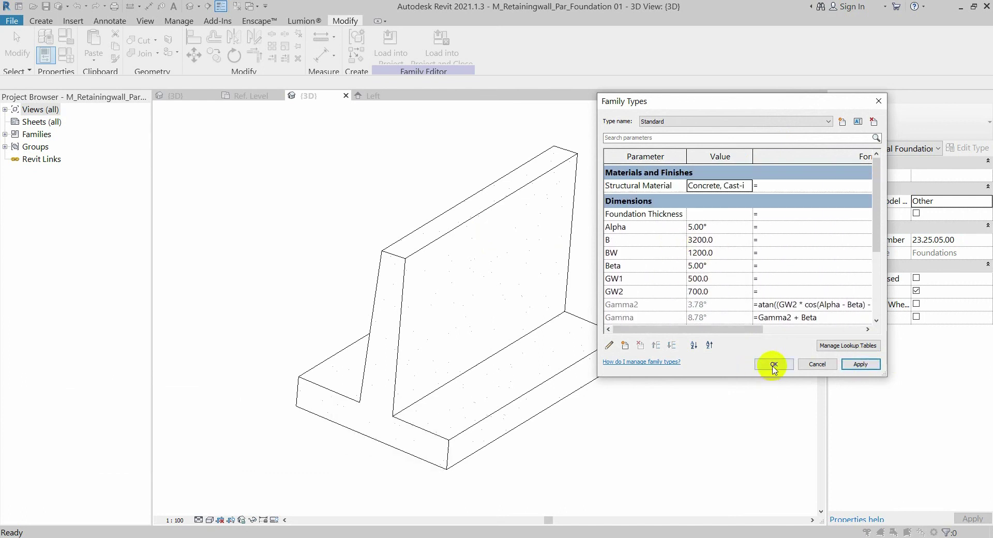
# Accept Family Types, save M_Retainingwall_Par_Foundation 01, and briefly orbit to check the model
pyautogui.click(767, 365)
pyautogui.click(45, 7)
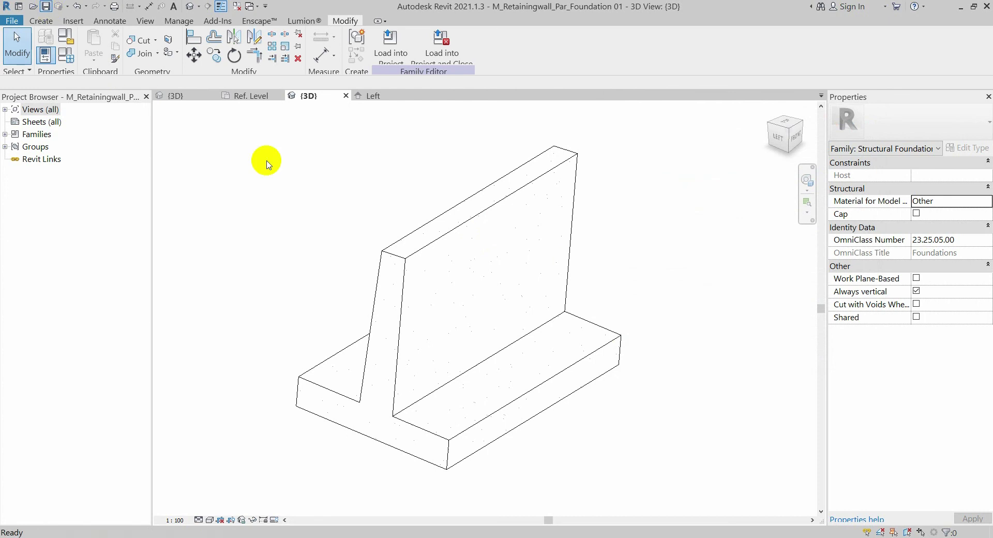
pyautogui.moveTo(324, 241)
pyautogui.keyDown('shift'); pyautogui.mouseDown(button='middle')
pyautogui.moveTo(278, 264)
pyautogui.moveTo(461, 248)
pyautogui.moveTo(331, 249)
pyautogui.moveTo(325, 237)
pyautogui.moveTo(309, 239)
pyautogui.mouseUp(button='middle'); pyautogui.keyUp('shift')
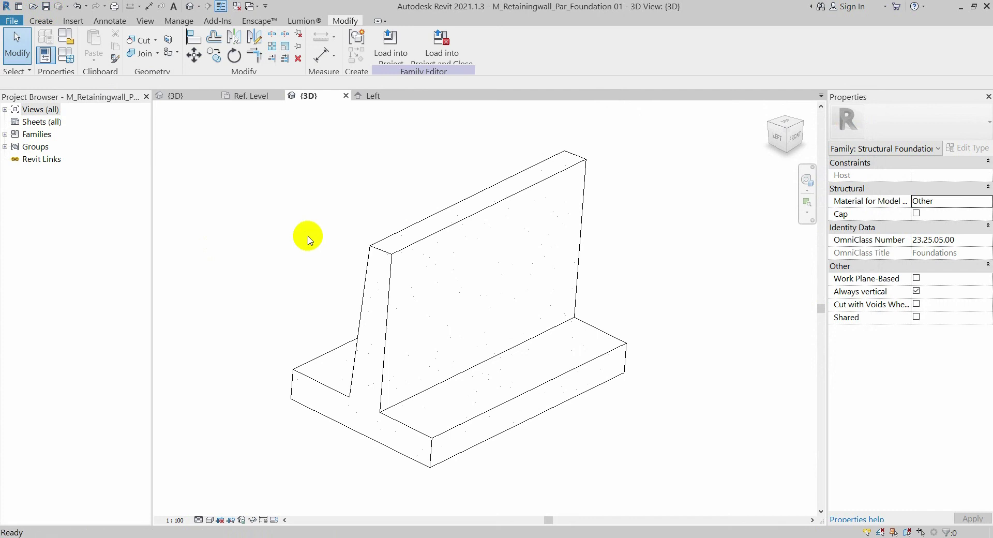